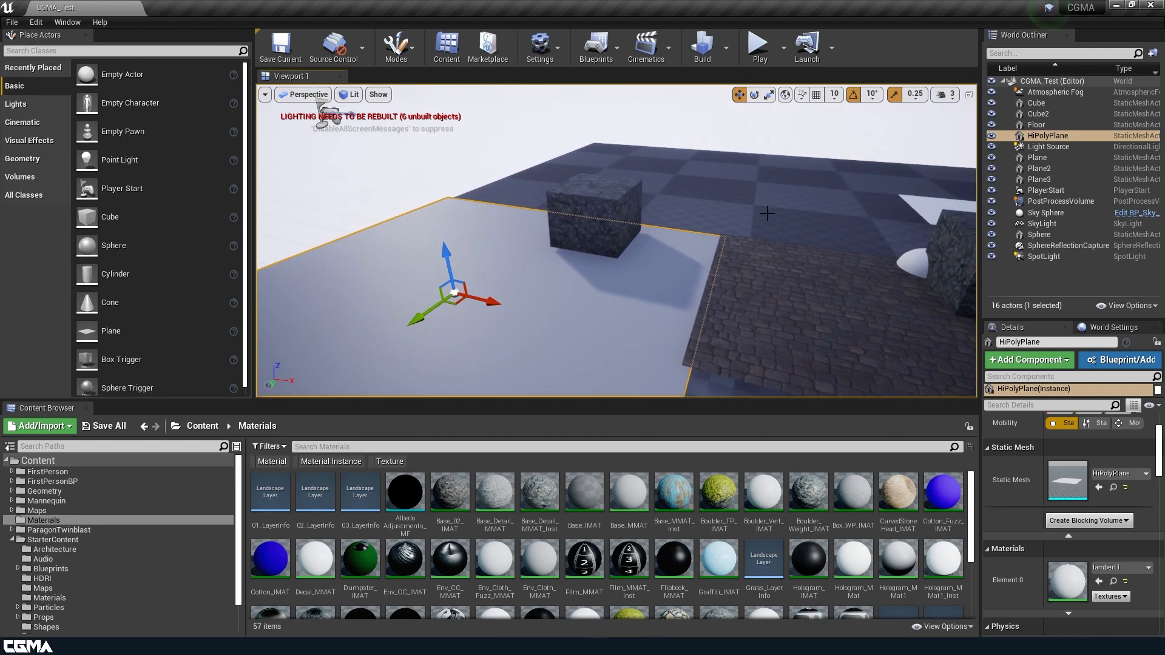
Select the HiPolyPlane mesh in the level and switch the viewport to the Brush Wireframe view mode
{"action": "right_click_drag", "start_coordinate": [767, 214], "coordinate": [745, 236]}
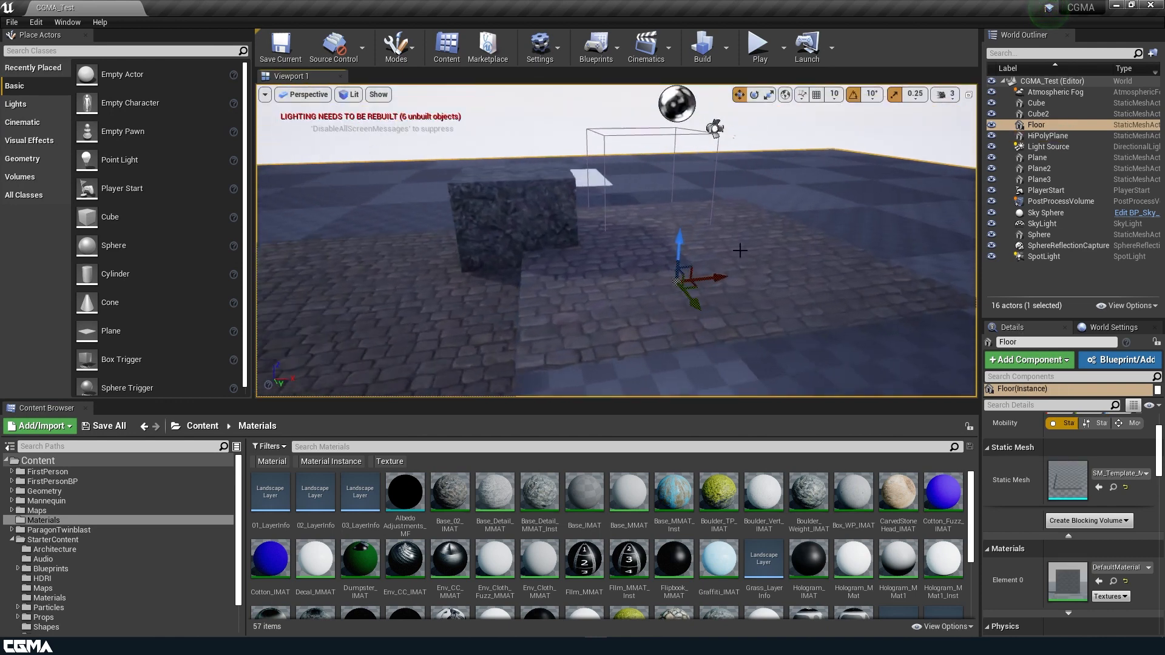
{"action": "right_click_drag", "start_coordinate": [553, 281], "coordinate": [461, 291]}
{"action": "right_click_drag", "start_coordinate": [573, 273], "coordinate": [512, 265]}
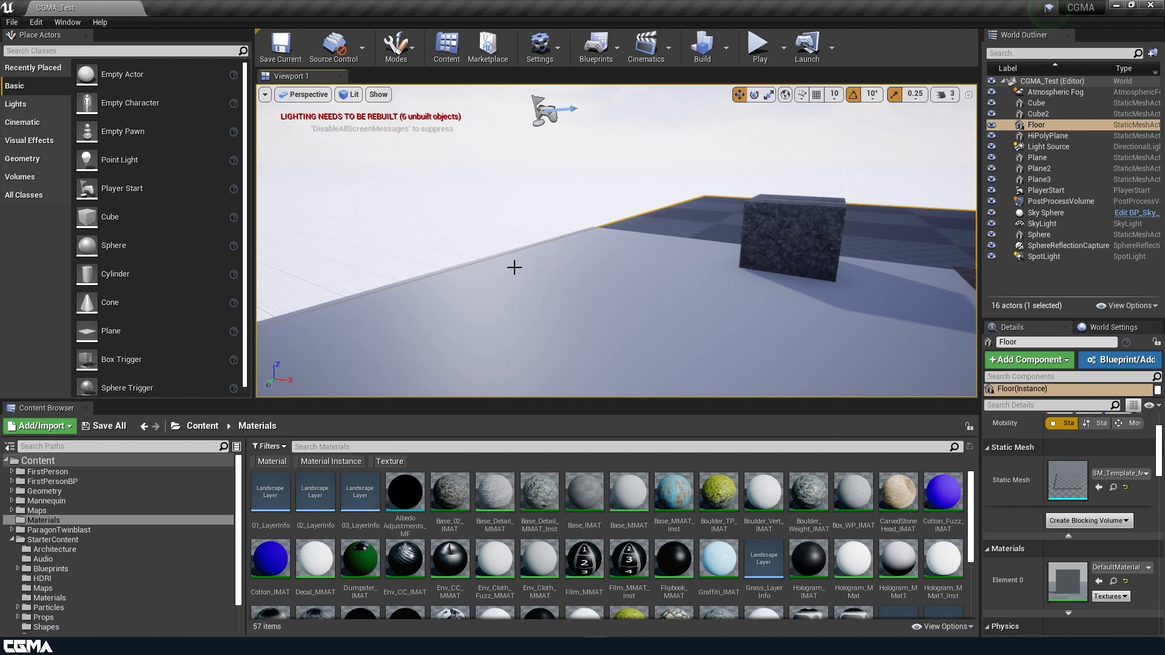
{"action": "left_click", "coordinate": [653, 330]}
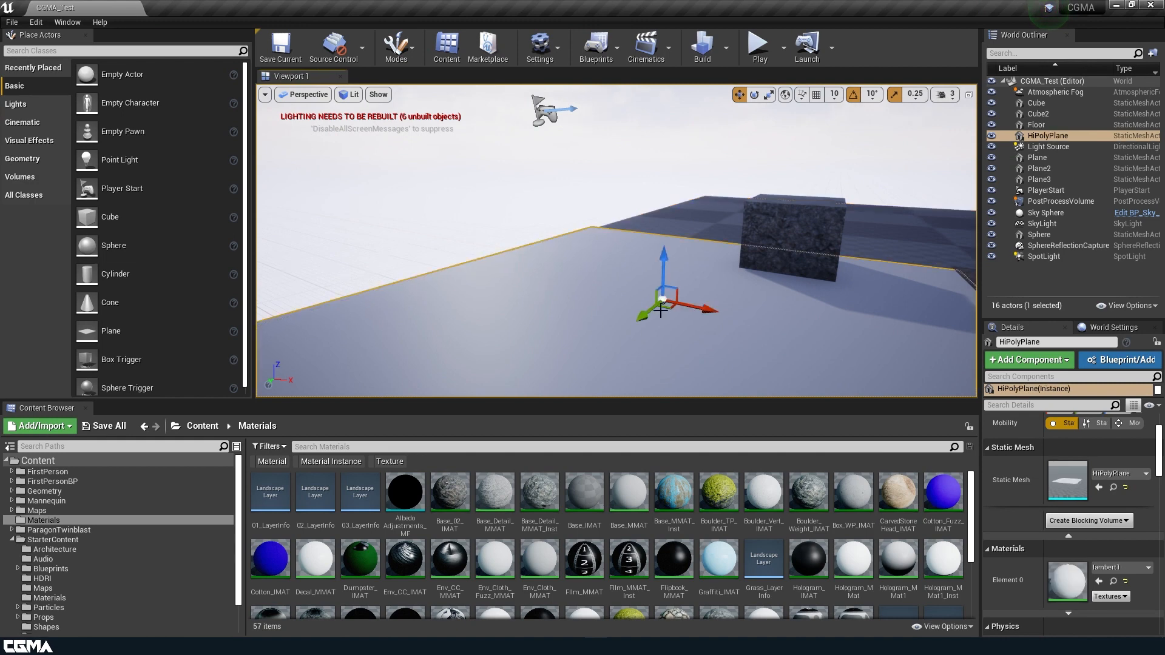
{"action": "left_click", "coordinate": [349, 94]}
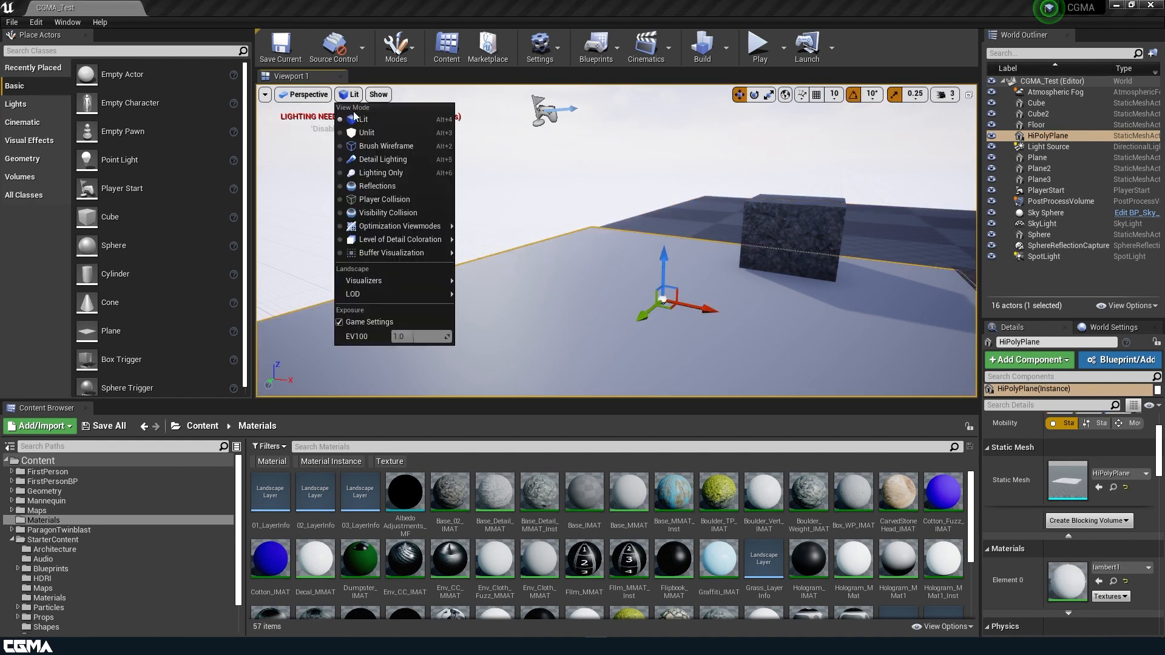
{"action": "left_click", "coordinate": [370, 146]}
Examine the polygon density of the HiPolyPlane in wireframe from several angles
{"action": "right_click_drag", "start_coordinate": [527, 248], "coordinate": [518, 293]}
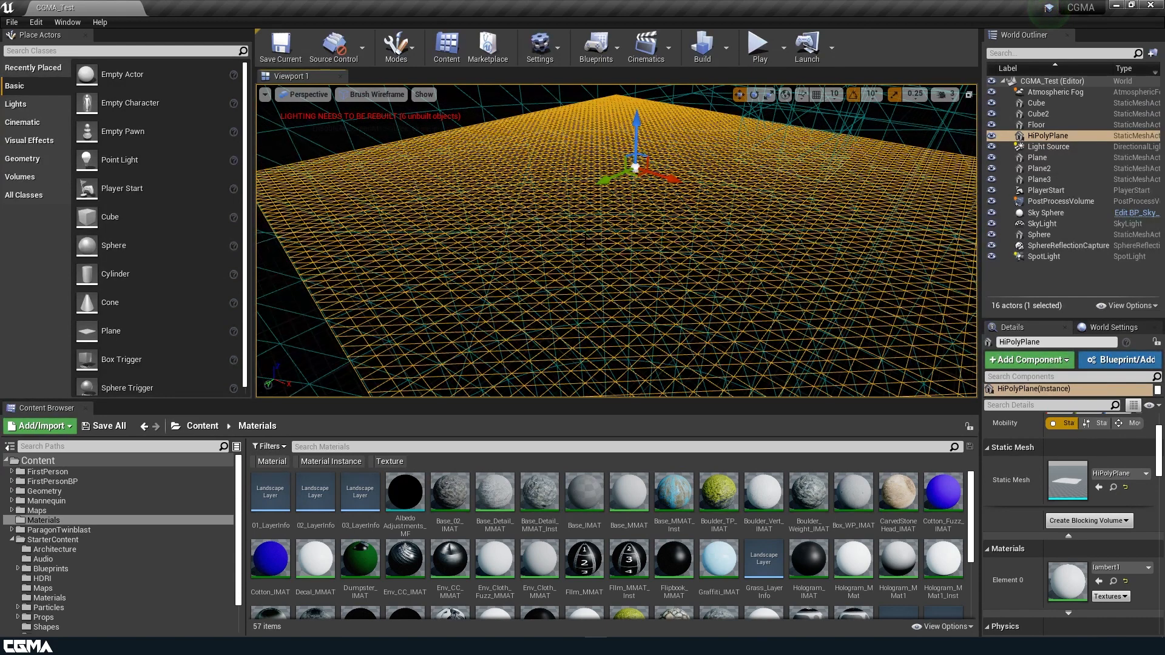
{"action": "mouse_move", "coordinate": [586, 239]}
{"action": "right_mouse_down"}
{"action": "mouse_move", "coordinate": [568, 255]}
{"action": "mouse_move", "coordinate": [537, 239]}
{"action": "mouse_move", "coordinate": [546, 225]}
{"action": "mouse_move", "coordinate": [586, 245]}
{"action": "mouse_move", "coordinate": [606, 237]}
{"action": "mouse_move", "coordinate": [599, 250]}
{"action": "right_mouse_up"}
{"action": "left_click", "coordinate": [599, 250]}
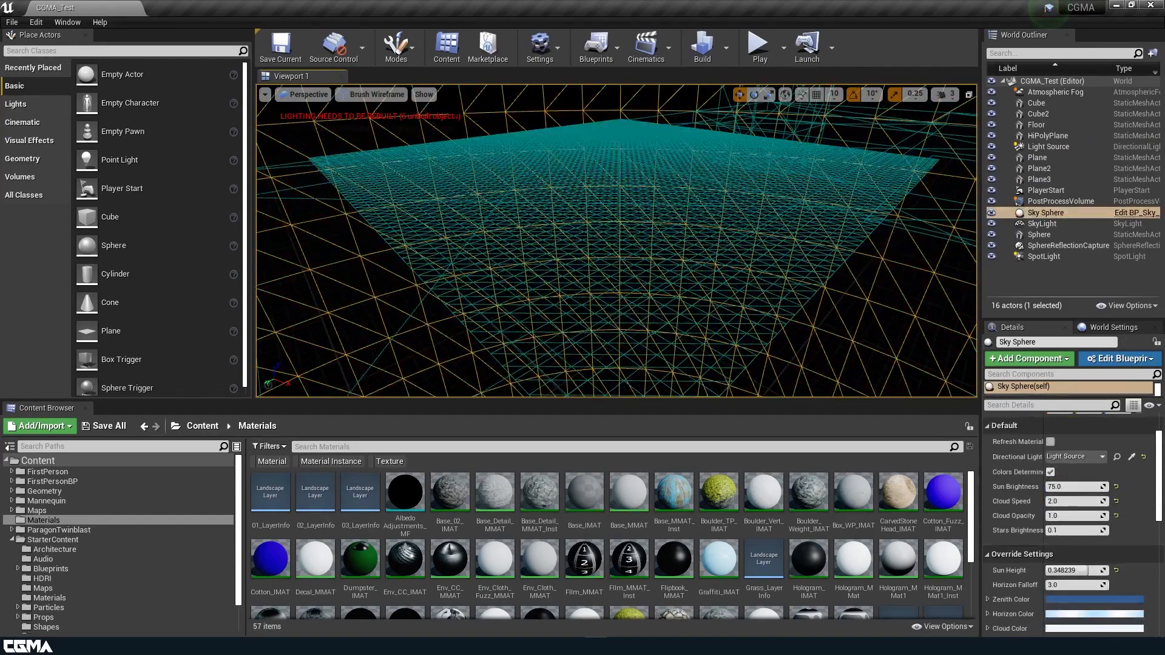
{"action": "scroll", "coordinate": [499, 184], "scroll_direction": "up", "scroll_amount": 6}
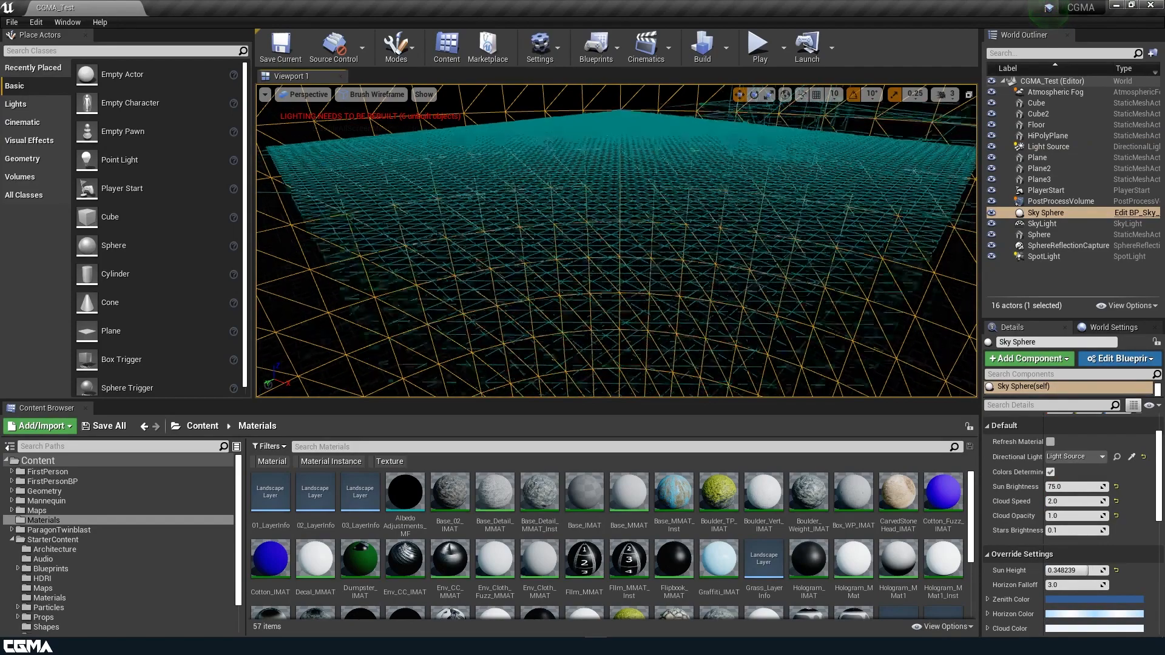
{"action": "scroll", "coordinate": [525, 174], "scroll_direction": "down", "scroll_amount": 3}
{"action": "mouse_move", "coordinate": [525, 174]}
{"action": "right_mouse_down"}
{"action": "mouse_move", "coordinate": [510, 168]}
{"action": "mouse_move", "coordinate": [539, 168]}
{"action": "right_mouse_up"}
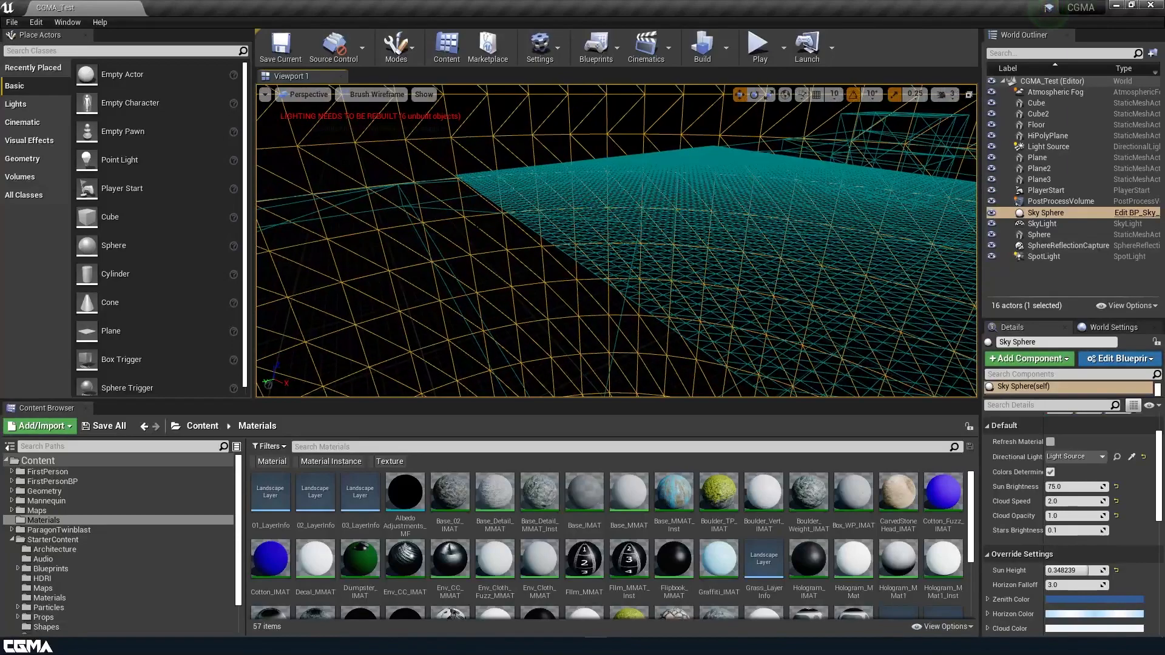
{"action": "left_click", "coordinate": [645, 211]}
{"action": "right_click_drag", "start_coordinate": [644, 210], "coordinate": [698, 213]}
Return the viewport to the Lit view mode and bring the plane, cubes and floor into view
{"action": "left_click", "coordinate": [376, 95]}
{"action": "left_click", "coordinate": [396, 115]}
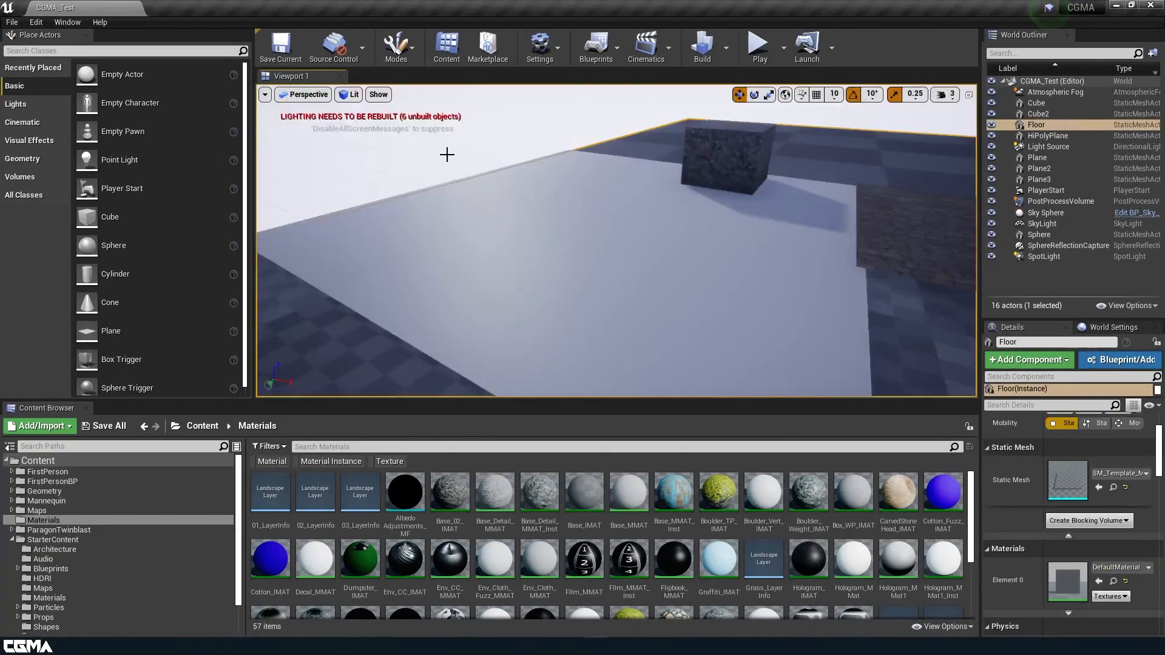
{"action": "right_click_drag", "start_coordinate": [717, 275], "coordinate": [804, 271]}
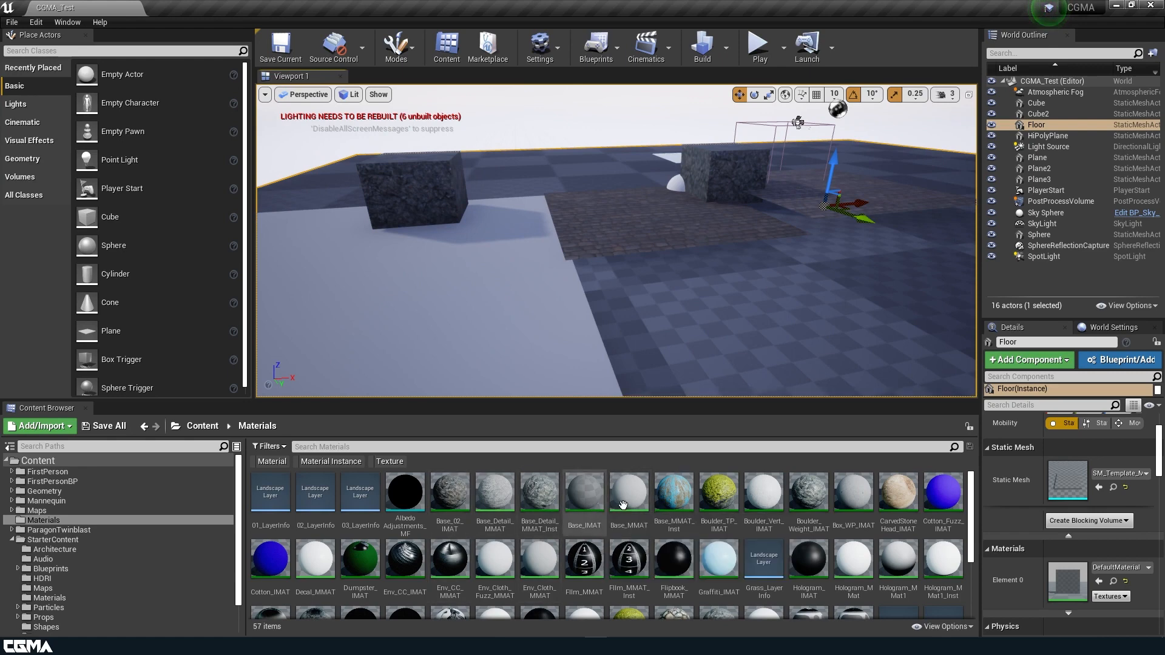
Open the POM_MMAT material from the Textures folder and copy all of its graph nodes except the output node
{"action": "scroll", "coordinate": [331, 584], "scroll_direction": "down", "scroll_amount": 3}
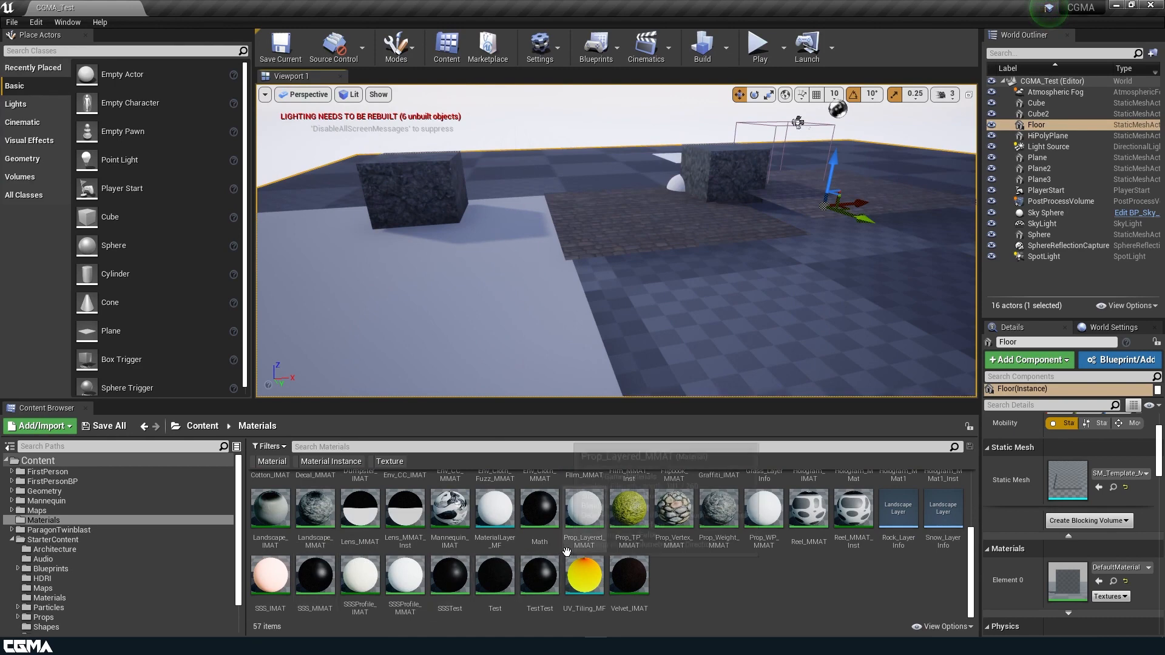
{"action": "scroll", "coordinate": [566, 551], "scroll_direction": "up", "scroll_amount": 5}
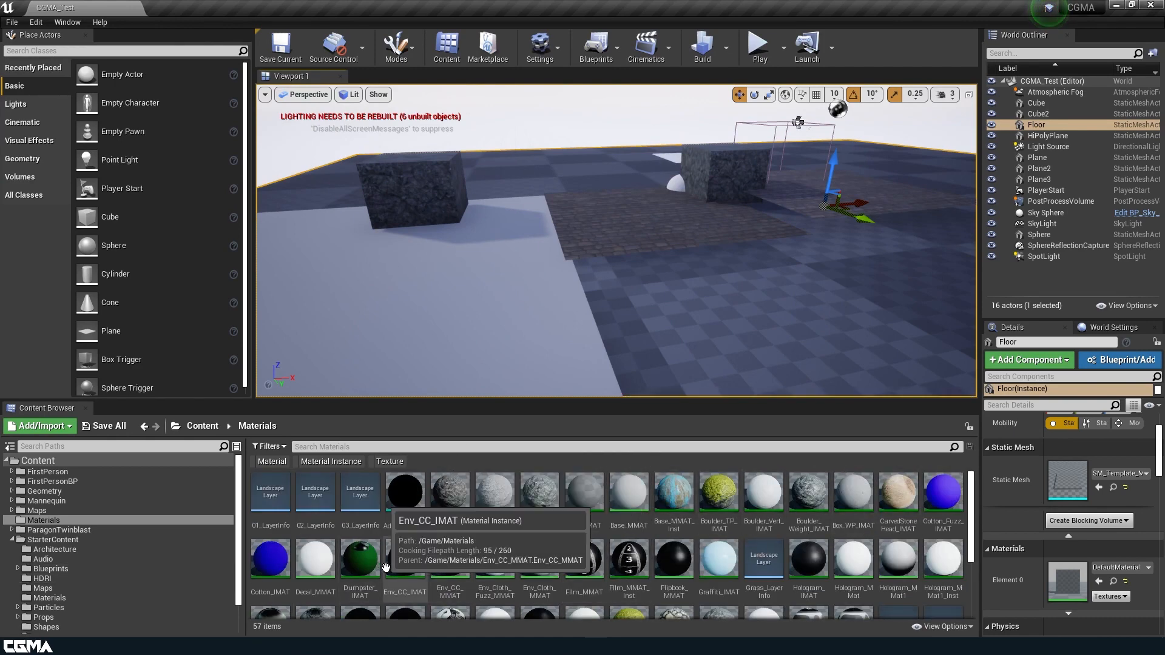
{"action": "scroll", "coordinate": [764, 564], "scroll_direction": "down", "scroll_amount": 3}
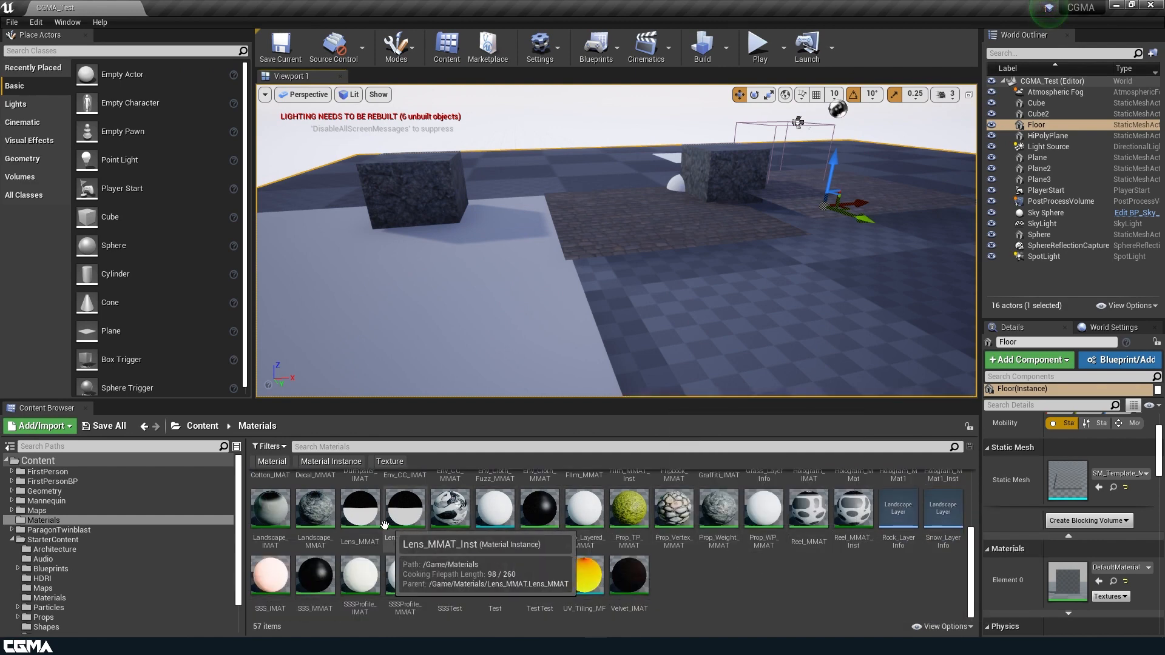
{"action": "scroll", "coordinate": [42, 573], "scroll_direction": "down", "scroll_amount": 2}
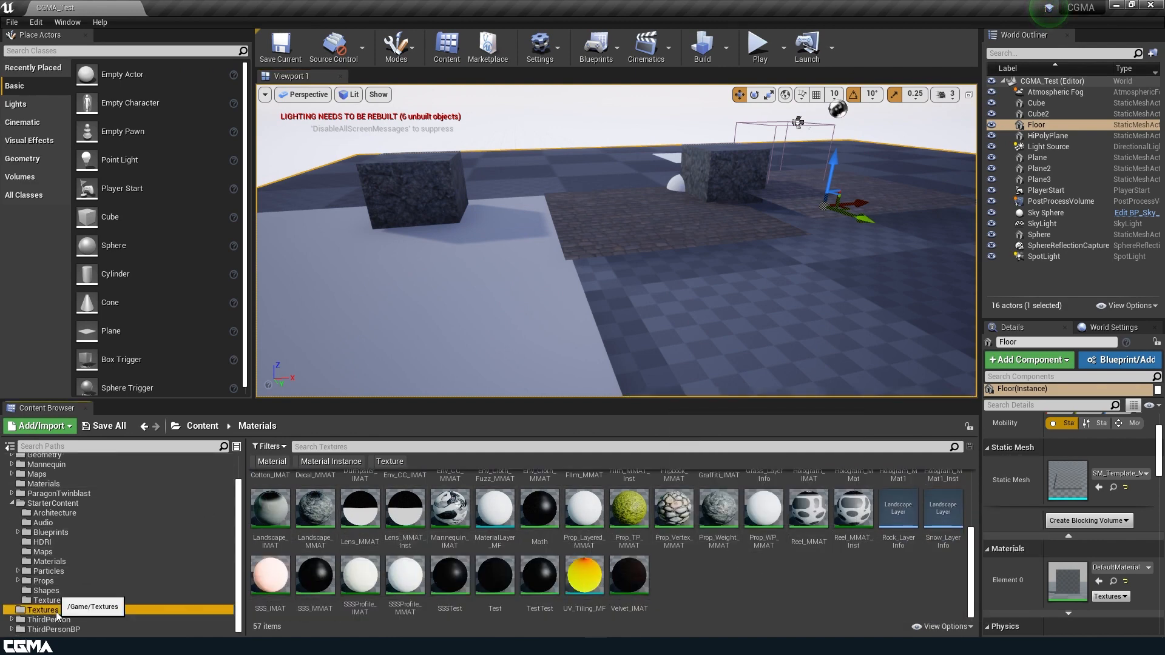
{"action": "left_click", "coordinate": [54, 612]}
{"action": "scroll", "coordinate": [457, 559], "scroll_direction": "down", "scroll_amount": 1}
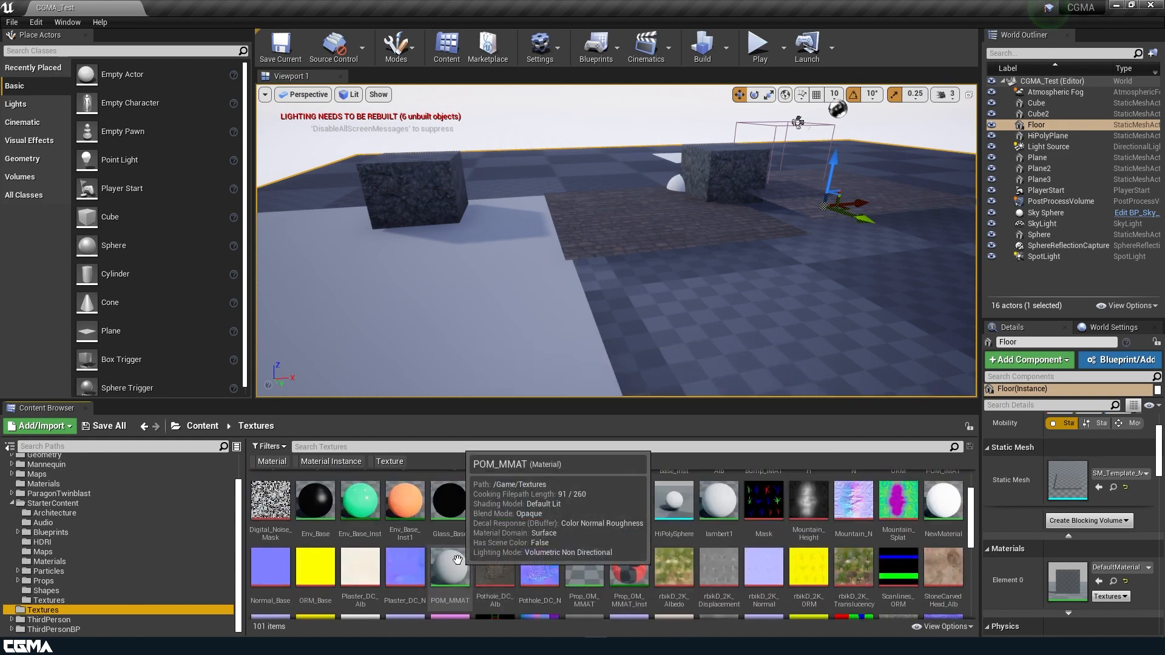
{"action": "double_click", "coordinate": [458, 560]}
{"action": "scroll", "coordinate": [526, 300], "scroll_direction": "down", "scroll_amount": 7}
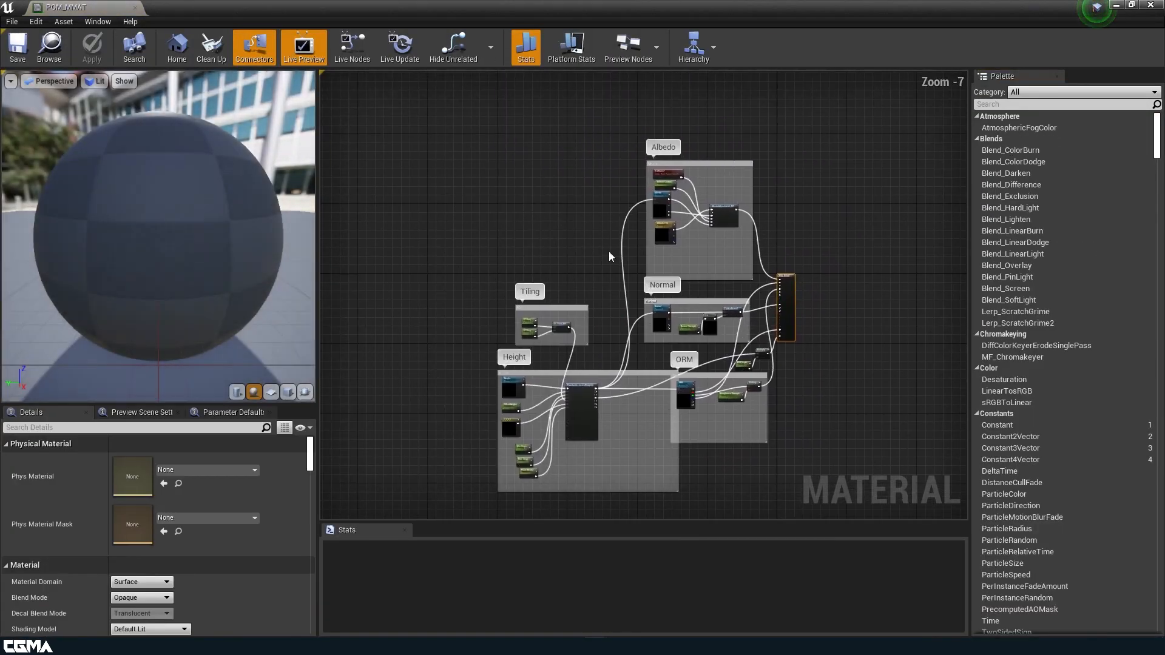
{"action": "left_click_drag", "start_coordinate": [405, 129], "coordinate": [768, 453]}
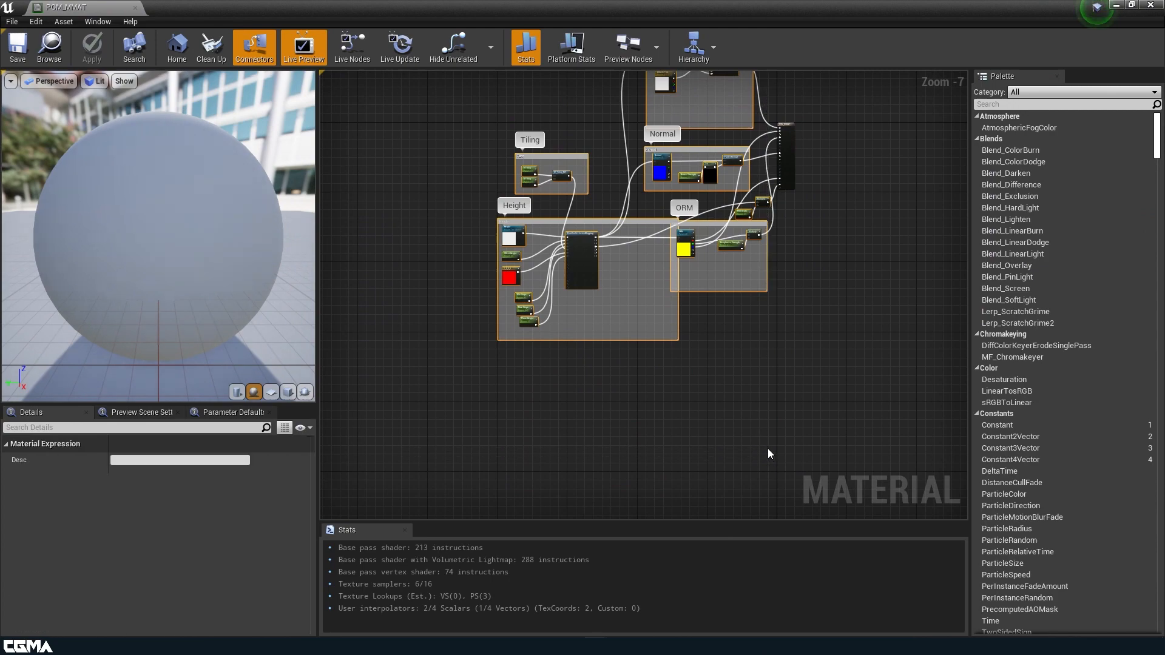
Create a new material named Displacement_MMAT in the Materials folder
{"action": "left_click_drag", "start_coordinate": [678, 13], "coordinate": [720, 148]}
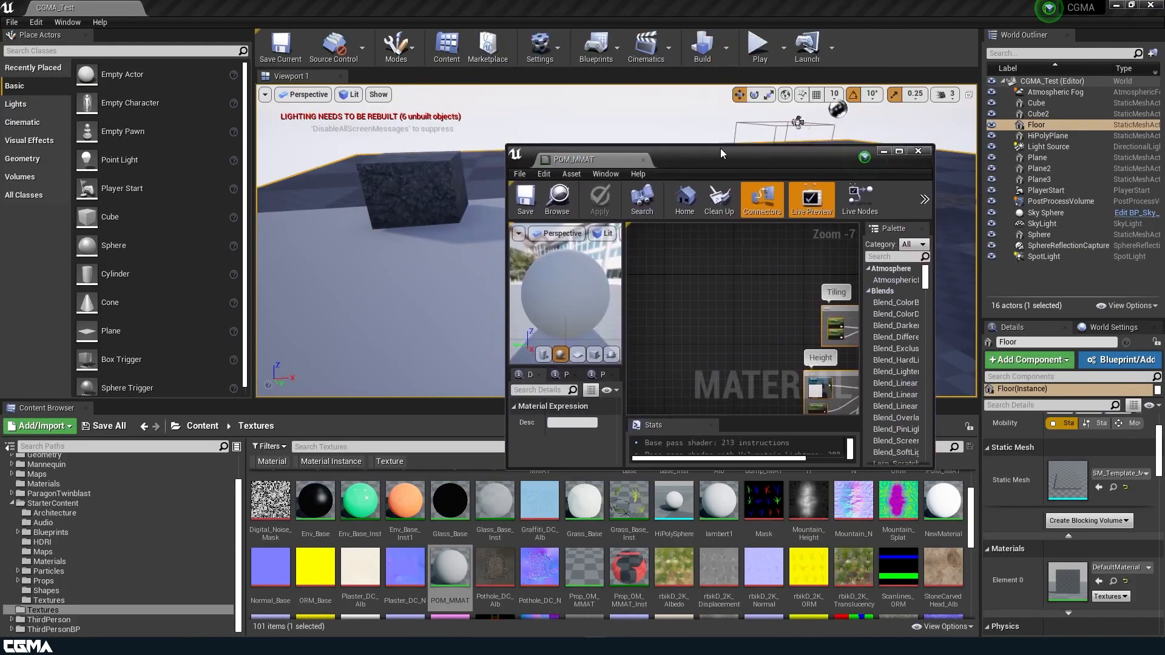
{"action": "left_click", "coordinate": [71, 476]}
{"action": "left_click", "coordinate": [72, 483]}
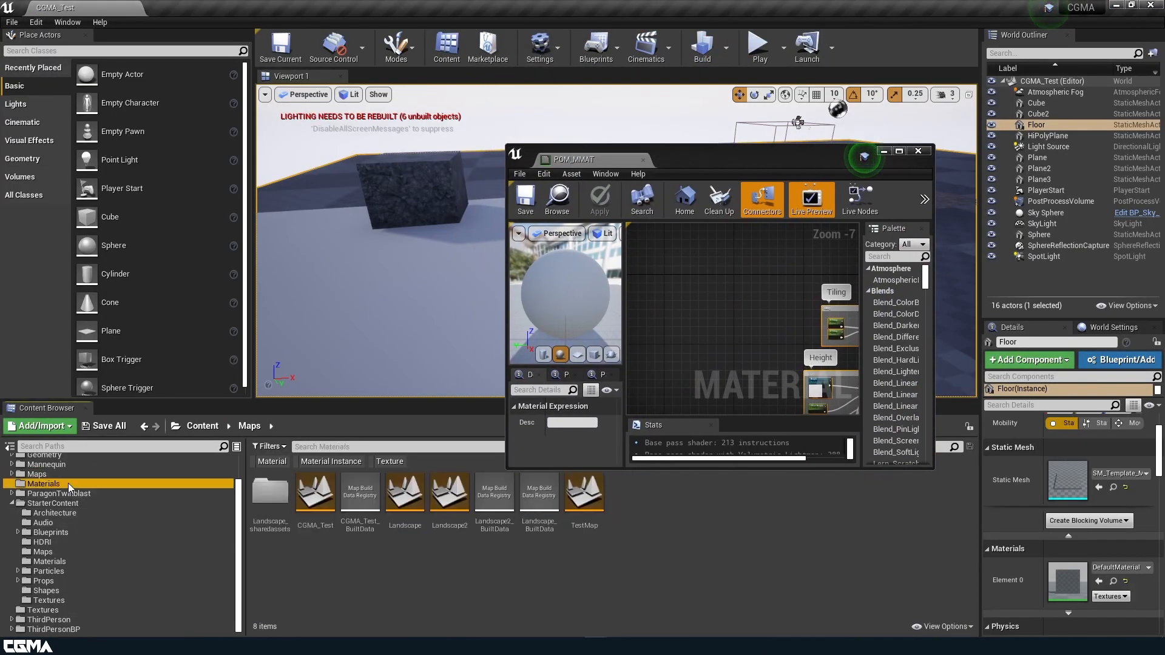
{"action": "right_click", "coordinate": [700, 592]}
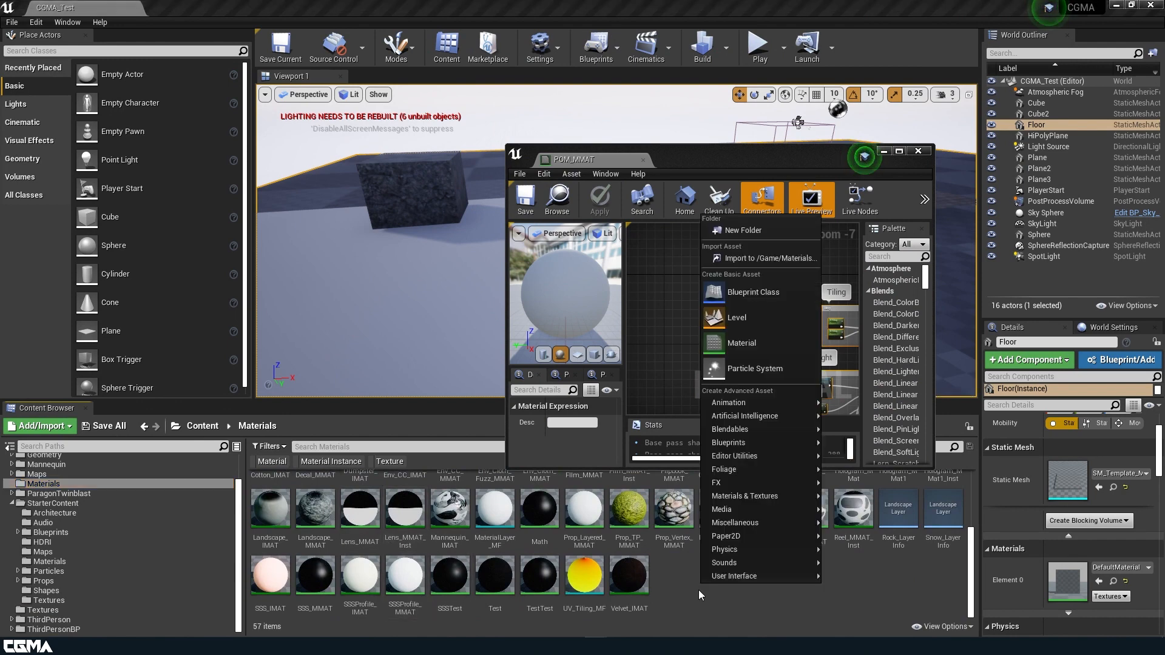
{"action": "left_click", "coordinate": [750, 343]}
{"action": "type", "text": "Disp"}
{"action": "type", "text": "lacement"}
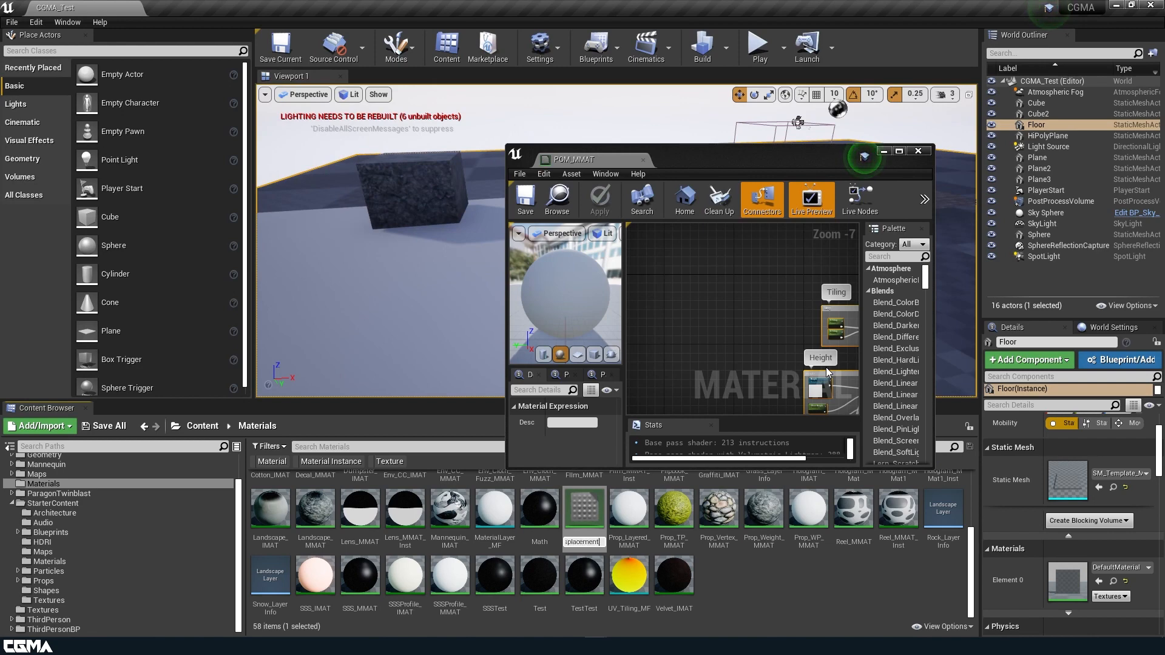
{"action": "type", "text": "_MMAT"}
{"action": "key", "text": "Return"}
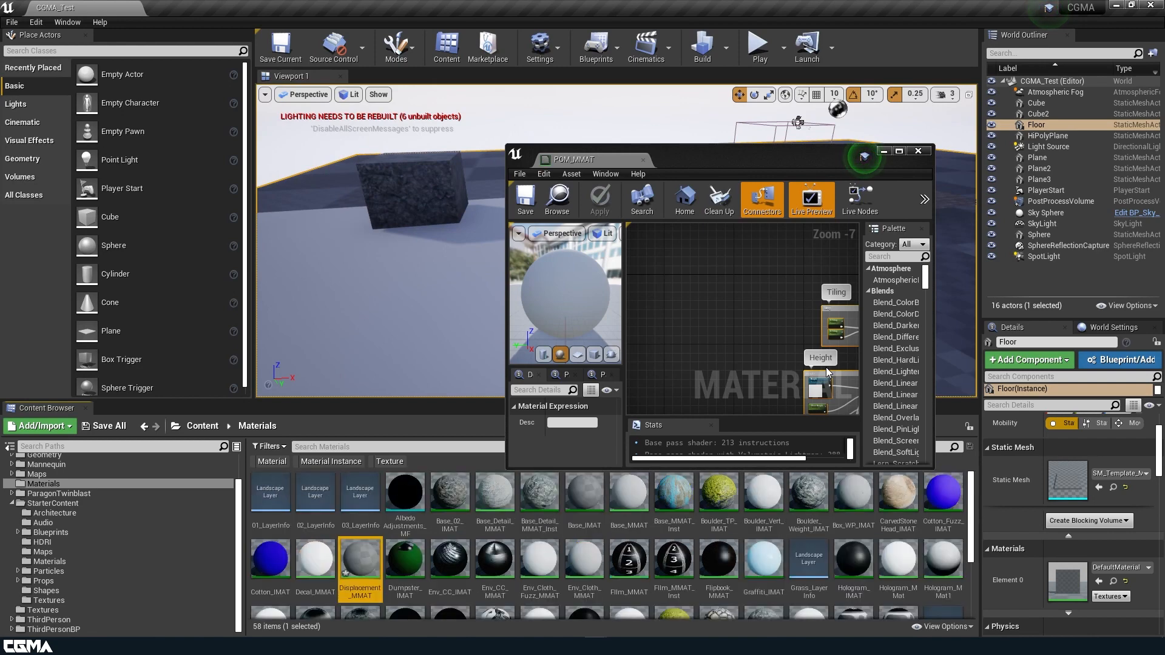
Open Displacement_MMAT in a full-size editor and paste the copied POM nodes into its graph
{"action": "double_click", "coordinate": [363, 557]}
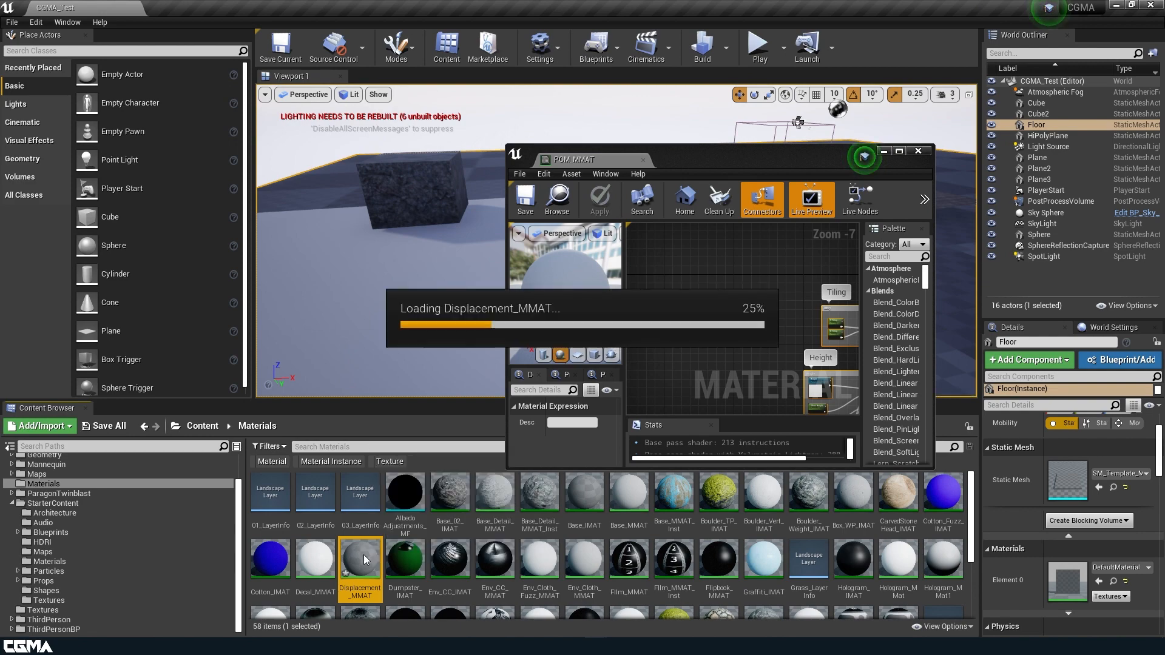
{"action": "left_click", "coordinate": [899, 151]}
{"action": "right_click_drag", "start_coordinate": [620, 294], "coordinate": [965, 379]}
{"action": "key", "text": "ctrl+v"}
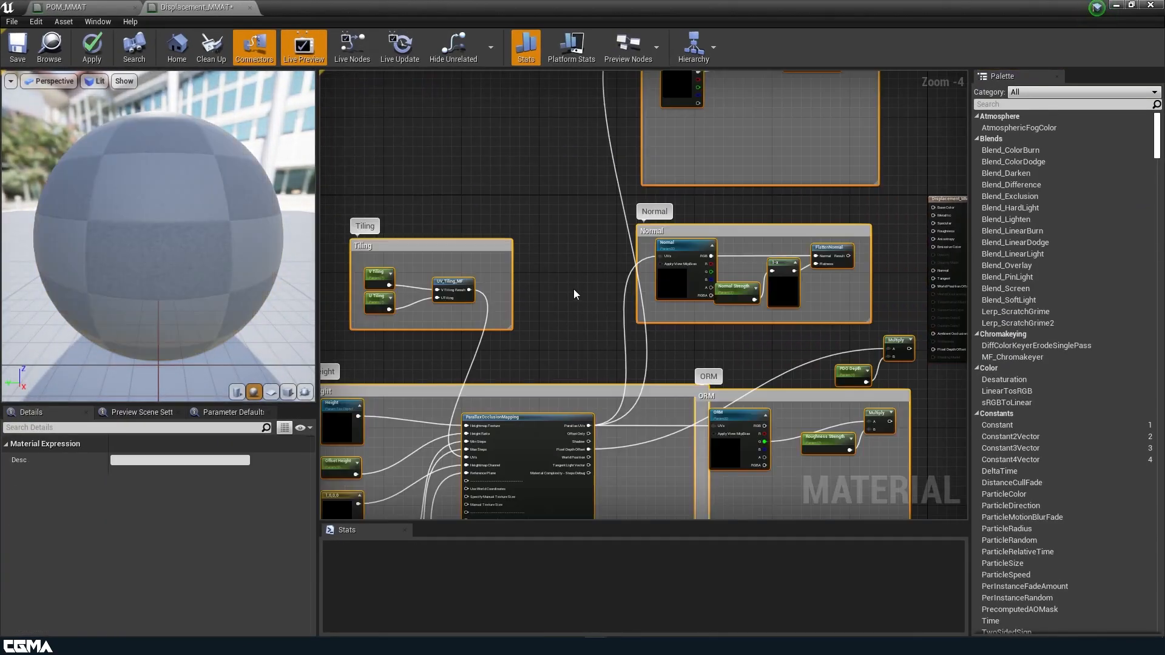
Connect the Albedo group's result to Base Color and the FlattenNormal result to Normal on the material output
{"action": "right_click_drag", "start_coordinate": [675, 288], "coordinate": [613, 304]}
{"action": "right_click_drag", "start_coordinate": [707, 182], "coordinate": [570, 303]}
{"action": "left_click_drag", "start_coordinate": [642, 165], "coordinate": [798, 328]}
{"action": "left_click_drag", "start_coordinate": [653, 390], "coordinate": [801, 392]}
Connect the ORM red channel to Ambient Occlusion, the roughness Multiply to Roughness and the blue channel to Metallic
{"action": "right_click_drag", "start_coordinate": [751, 425], "coordinate": [743, 244]}
{"action": "scroll", "coordinate": [733, 349], "scroll_direction": "up", "scroll_amount": 3}
{"action": "left_click_drag", "start_coordinate": [484, 413], "coordinate": [887, 219]}
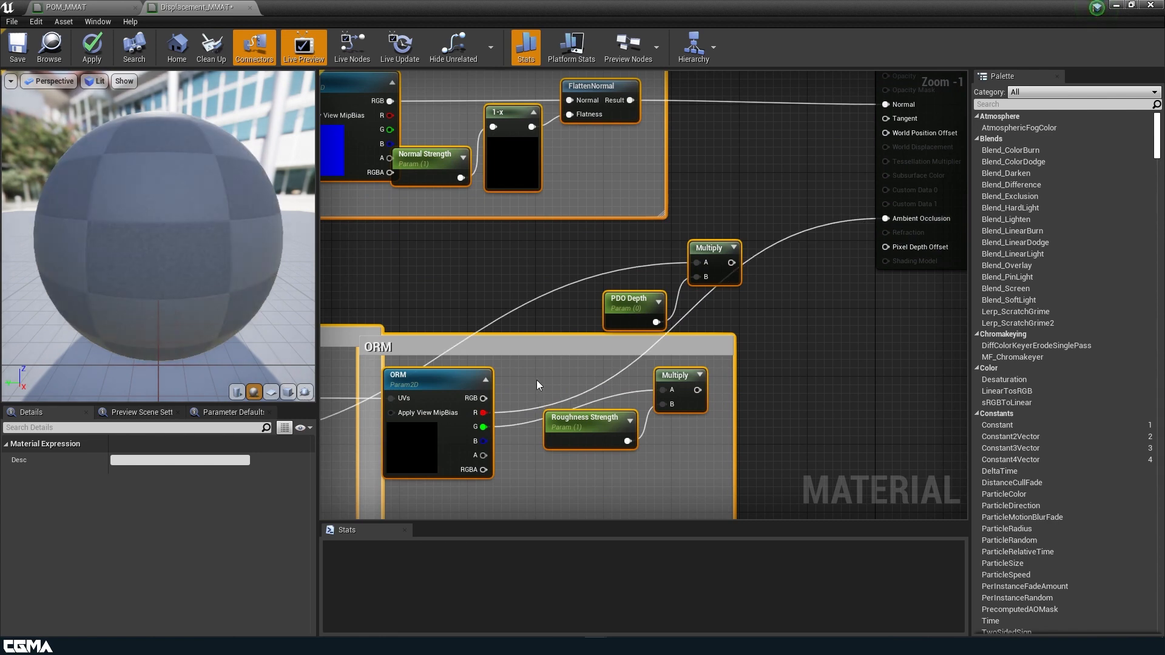
{"action": "left_click_drag", "start_coordinate": [697, 389], "coordinate": [888, 198]}
{"action": "right_click_drag", "start_coordinate": [766, 315], "coordinate": [731, 192]}
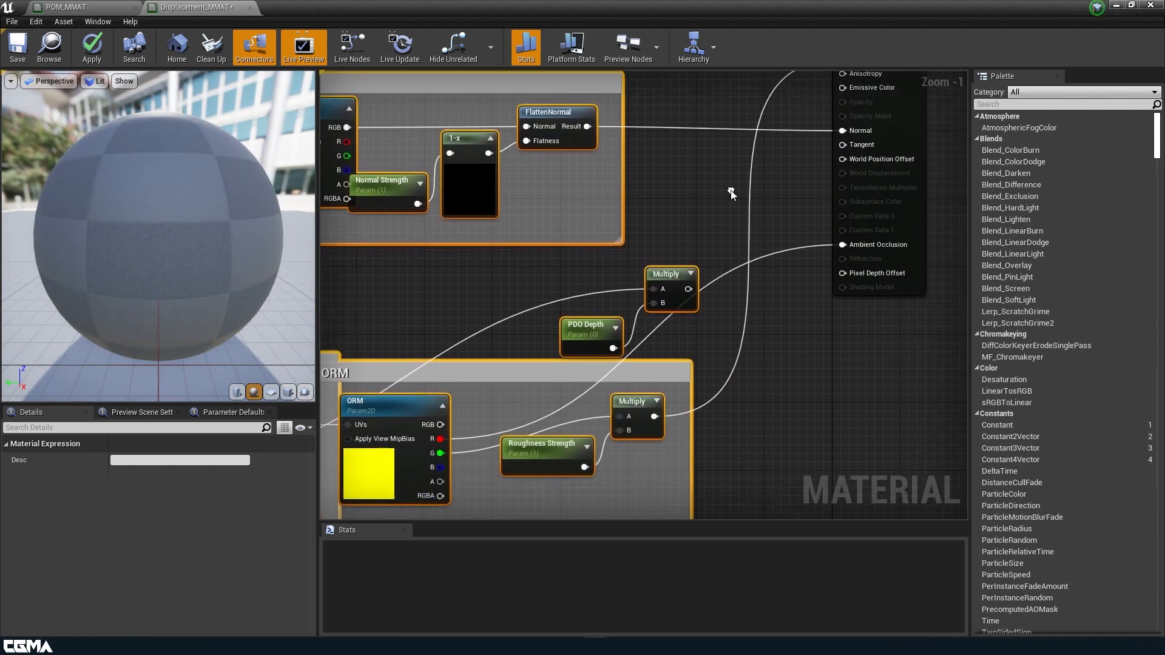
{"action": "left_click_drag", "start_coordinate": [440, 467], "coordinate": [845, 279]}
Delete the PDO Depth parameter and its Multiply node above the ORM group
{"action": "right_click_drag", "start_coordinate": [696, 357], "coordinate": [834, 73]}
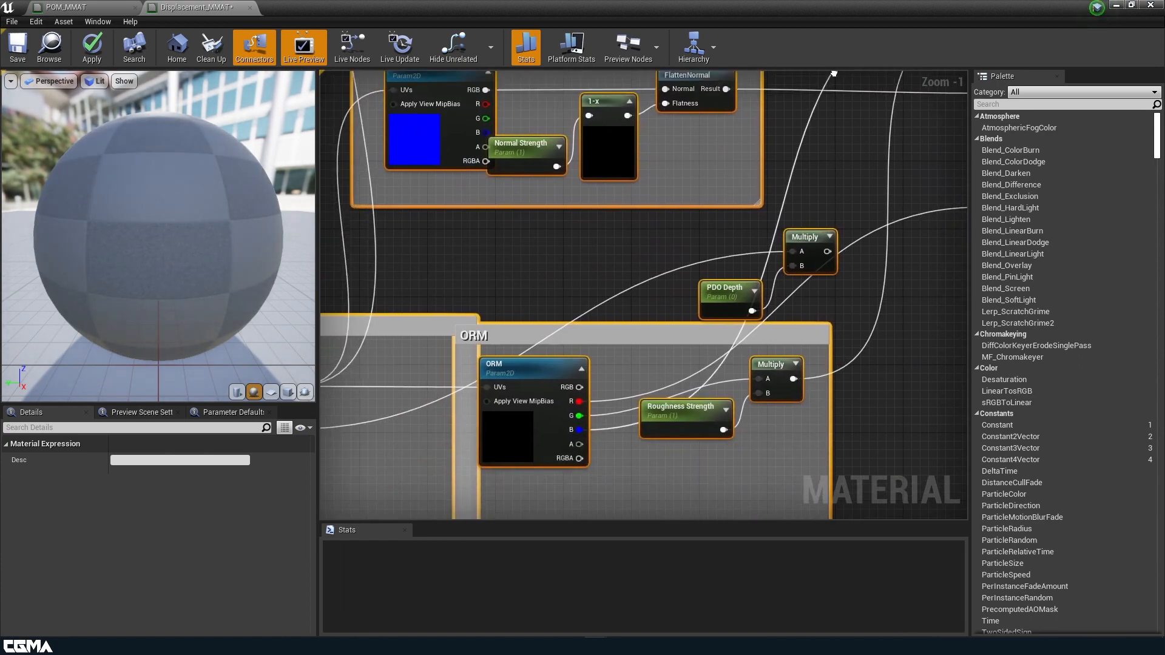
{"action": "scroll", "coordinate": [752, 179], "scroll_direction": "down", "scroll_amount": 1}
{"action": "left_click", "coordinate": [731, 288]}
{"action": "key", "text": "Delete"}
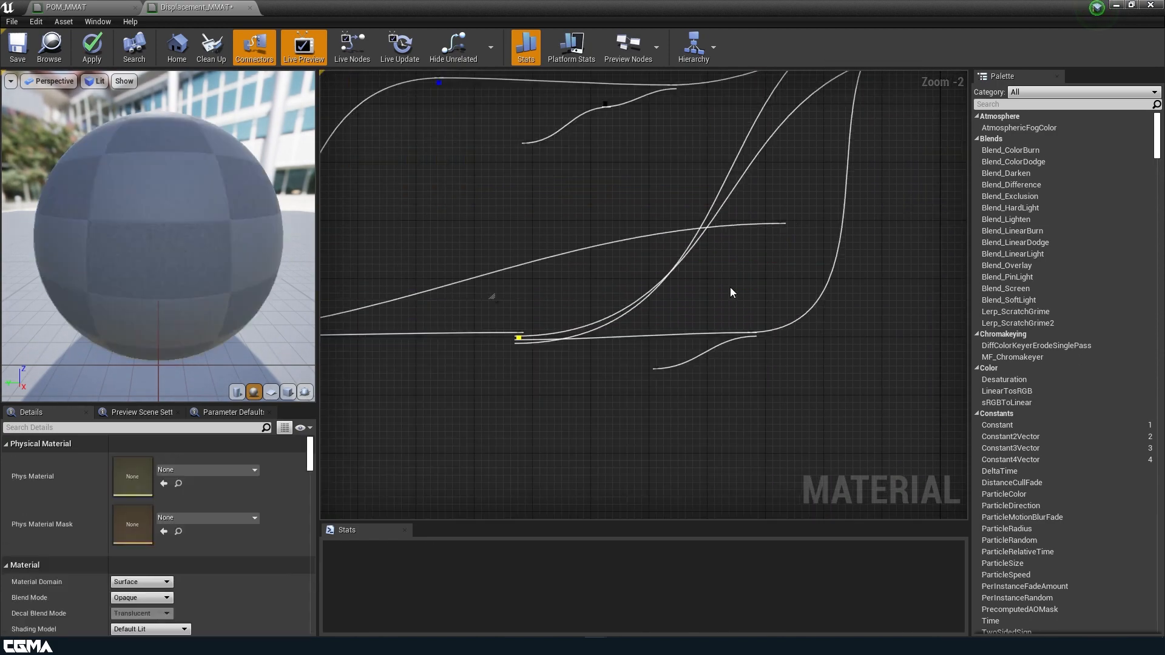
{"action": "scroll", "coordinate": [730, 289], "scroll_direction": "down", "scroll_amount": 2}
{"action": "left_click", "coordinate": [790, 242]}
{"action": "key", "text": "Delete"}
Delete the ParallaxOcclusionMapping node with its input parameters, the Height texture and the Height comment box
{"action": "right_click_drag", "start_coordinate": [417, 355], "coordinate": [619, 296]}
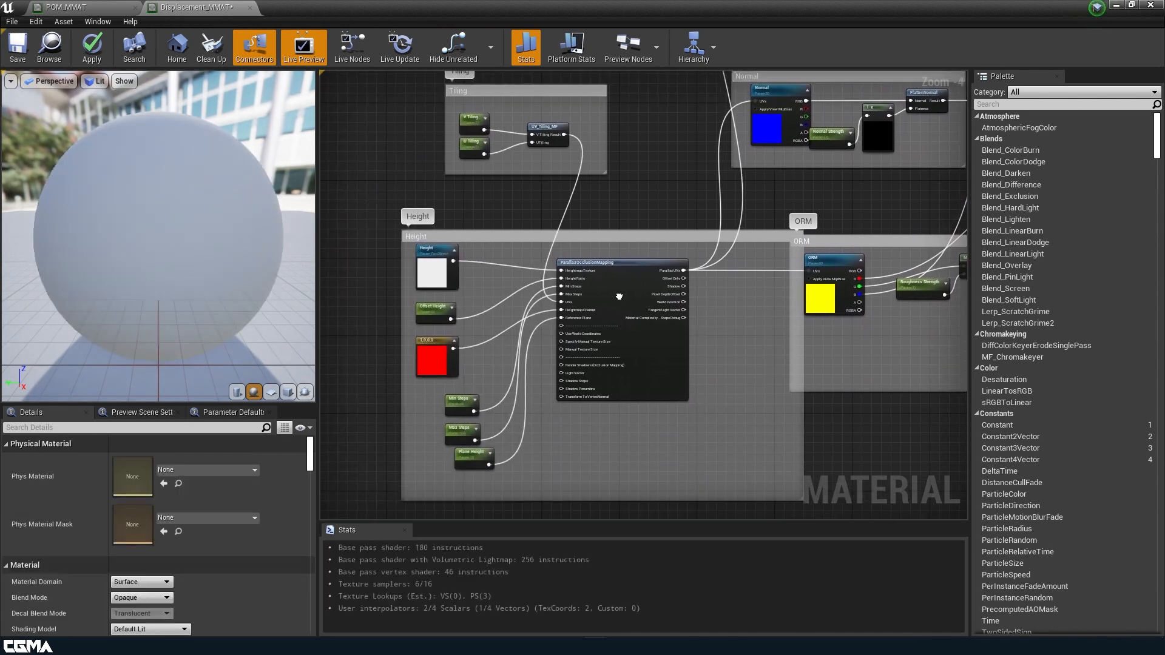
{"action": "left_click_drag", "start_coordinate": [627, 473], "coordinate": [429, 249]}
{"action": "scroll", "coordinate": [430, 250], "scroll_direction": "down", "scroll_amount": 1}
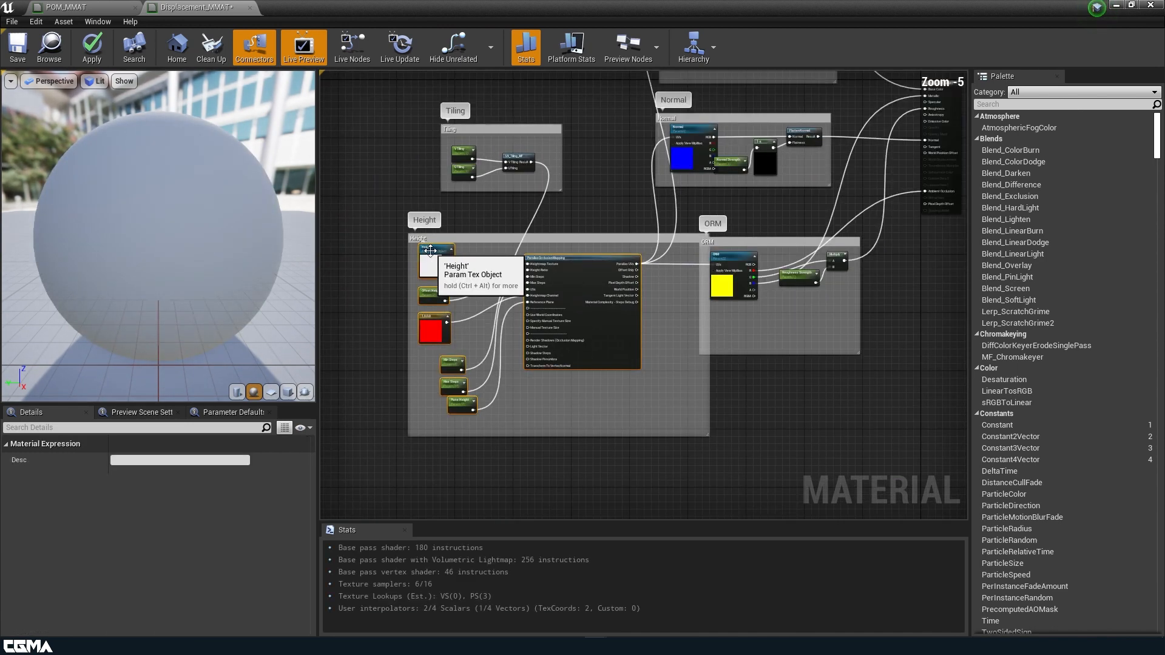
{"action": "scroll", "coordinate": [446, 304], "scroll_direction": "up", "scroll_amount": 1}
{"action": "key", "text": "Delete"}
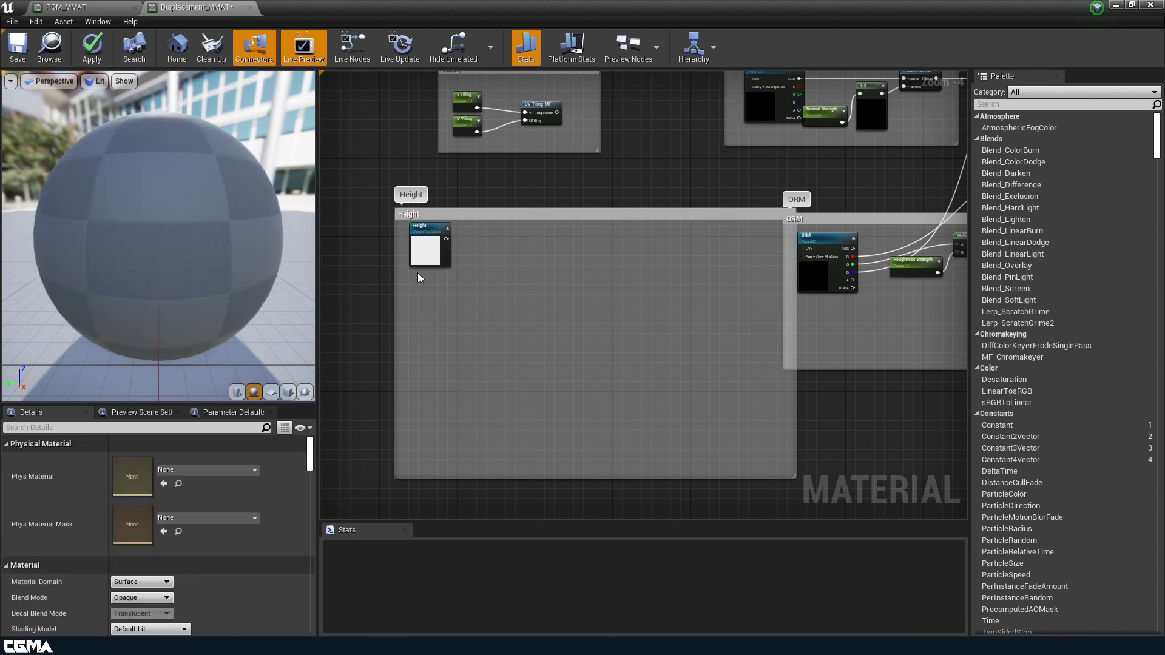
{"action": "left_click", "coordinate": [425, 250]}
{"action": "key", "text": "Delete"}
{"action": "left_click", "coordinate": [436, 211]}
{"action": "key", "text": "Delete"}
Connect the UV_Tiling_MF result to the UVs inputs of the Normal, ORM and Albedo textures
{"action": "right_click_drag", "start_coordinate": [450, 242], "coordinate": [489, 357]}
{"action": "scroll", "coordinate": [564, 305], "scroll_direction": "up", "scroll_amount": 1}
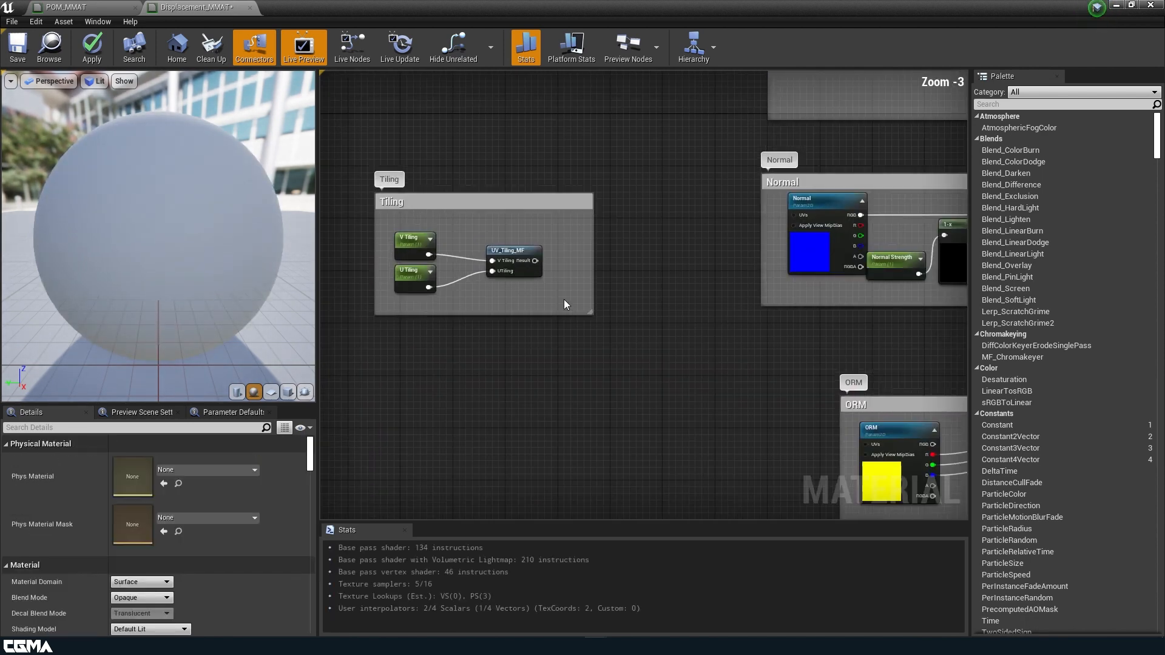
{"action": "left_click_drag", "start_coordinate": [535, 260], "coordinate": [794, 215]}
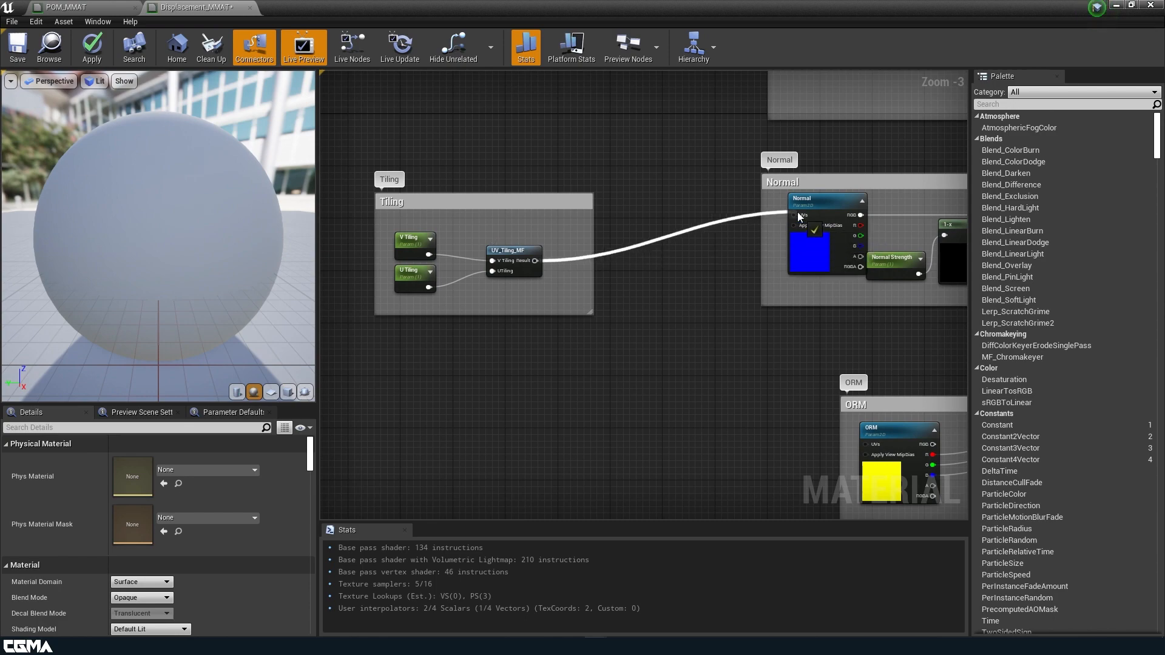
{"action": "left_click_drag", "start_coordinate": [534, 261], "coordinate": [866, 444]}
{"action": "right_click_drag", "start_coordinate": [616, 259], "coordinate": [541, 403]}
{"action": "left_click_drag", "start_coordinate": [460, 405], "coordinate": [719, 208]}
Set the D3D11 Tessellation Mode of Displacement_MMAT to PN Triangles
{"action": "right_click_drag", "start_coordinate": [659, 355], "coordinate": [387, 75]}
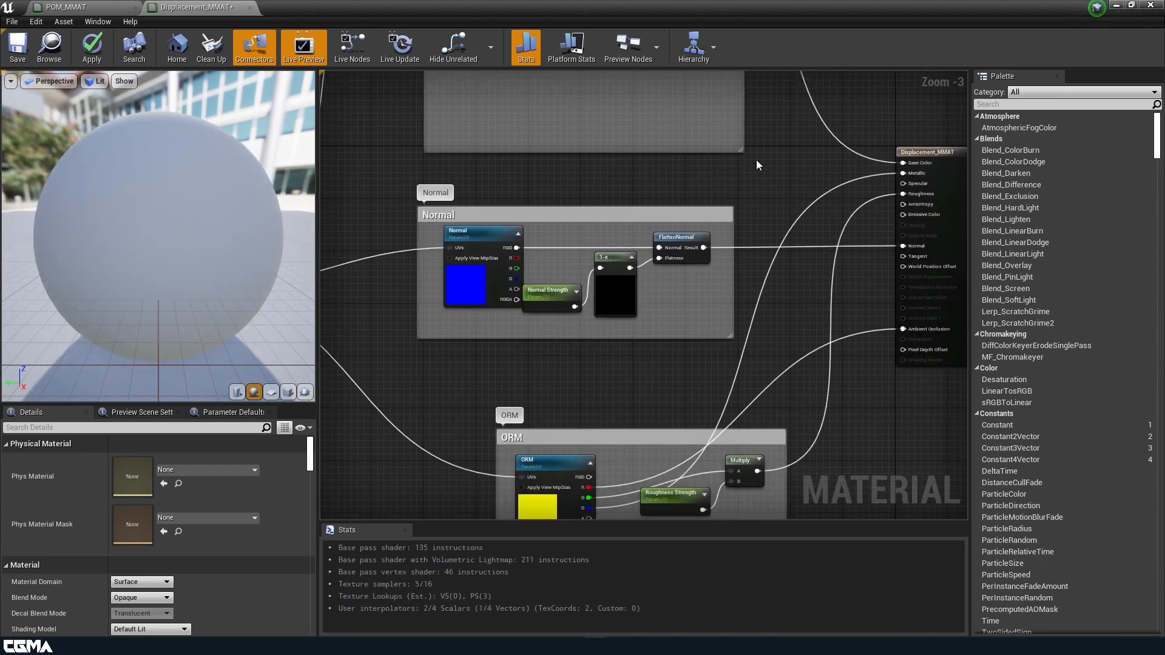
{"action": "left_click", "coordinate": [932, 154]}
{"action": "scroll", "coordinate": [184, 553], "scroll_direction": "down", "scroll_amount": 6}
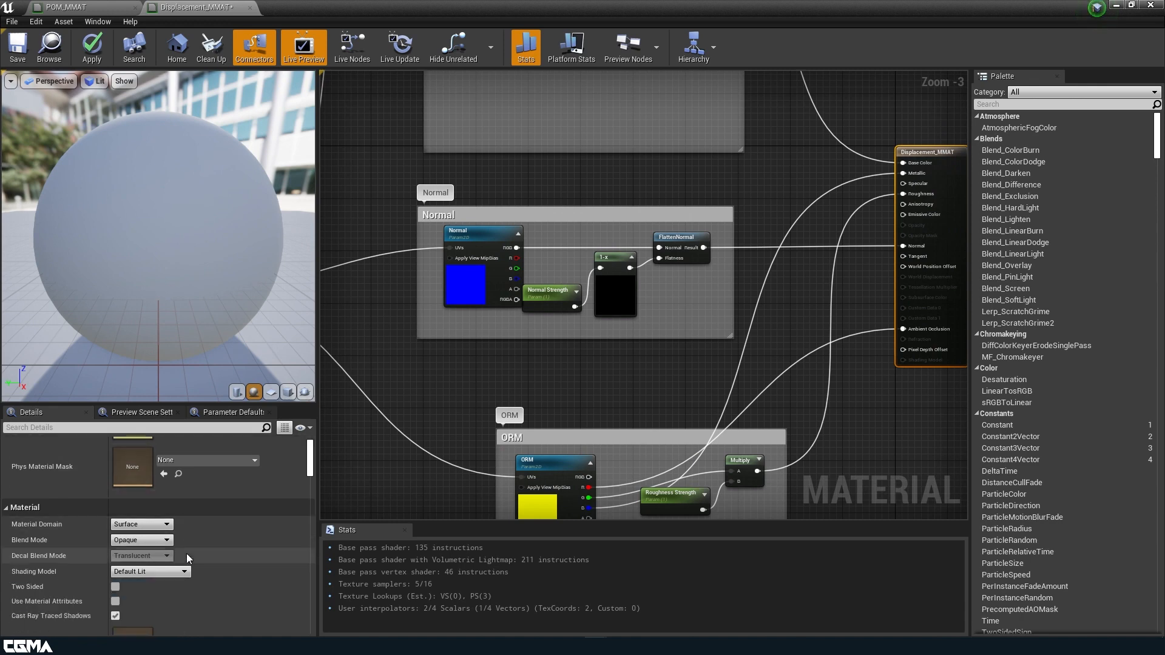
{"action": "scroll", "coordinate": [176, 549], "scroll_direction": "down", "scroll_amount": 10}
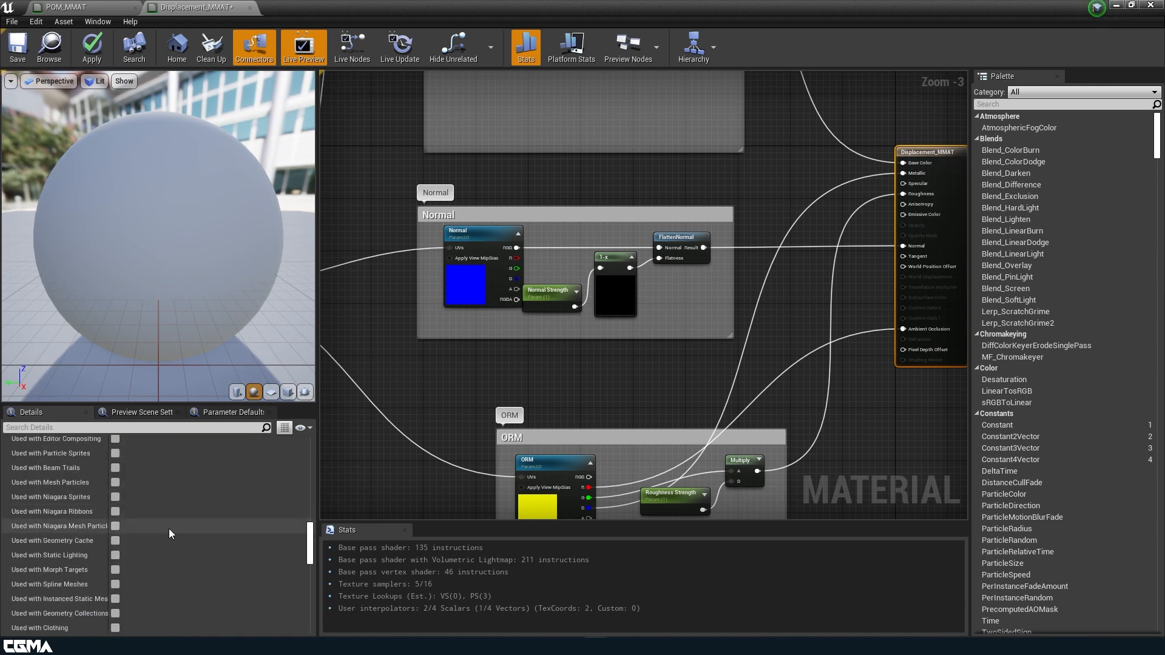
{"action": "scroll", "coordinate": [166, 529], "scroll_direction": "down", "scroll_amount": 5}
{"action": "scroll", "coordinate": [81, 558], "scroll_direction": "down", "scroll_amount": 5}
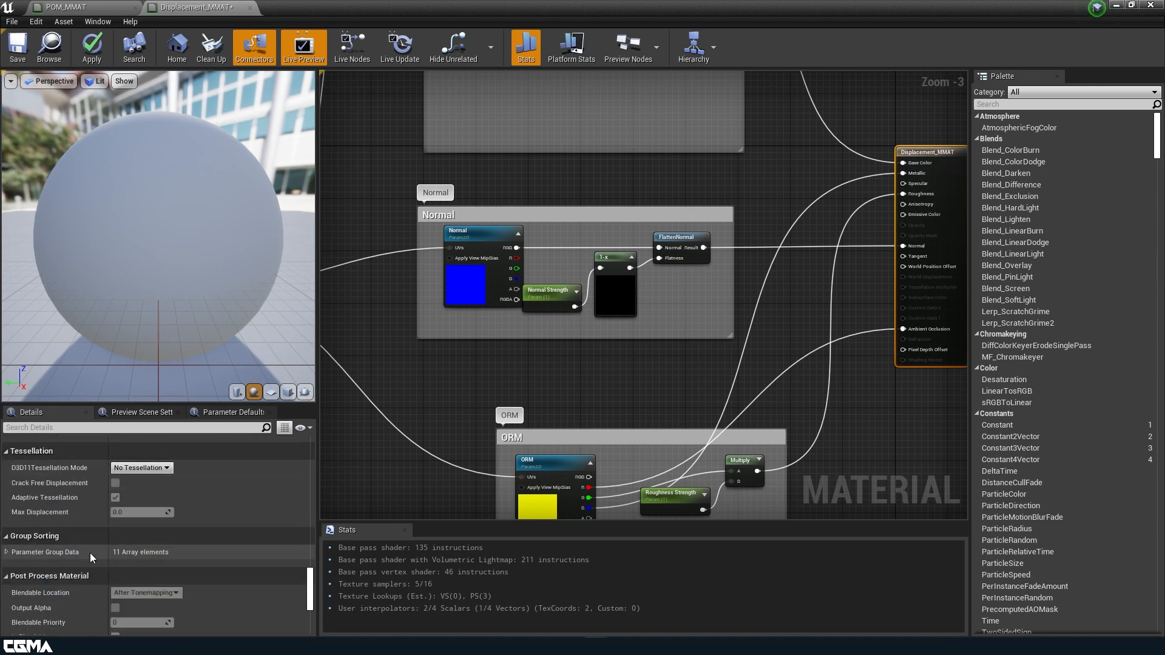
{"action": "left_click", "coordinate": [129, 468]}
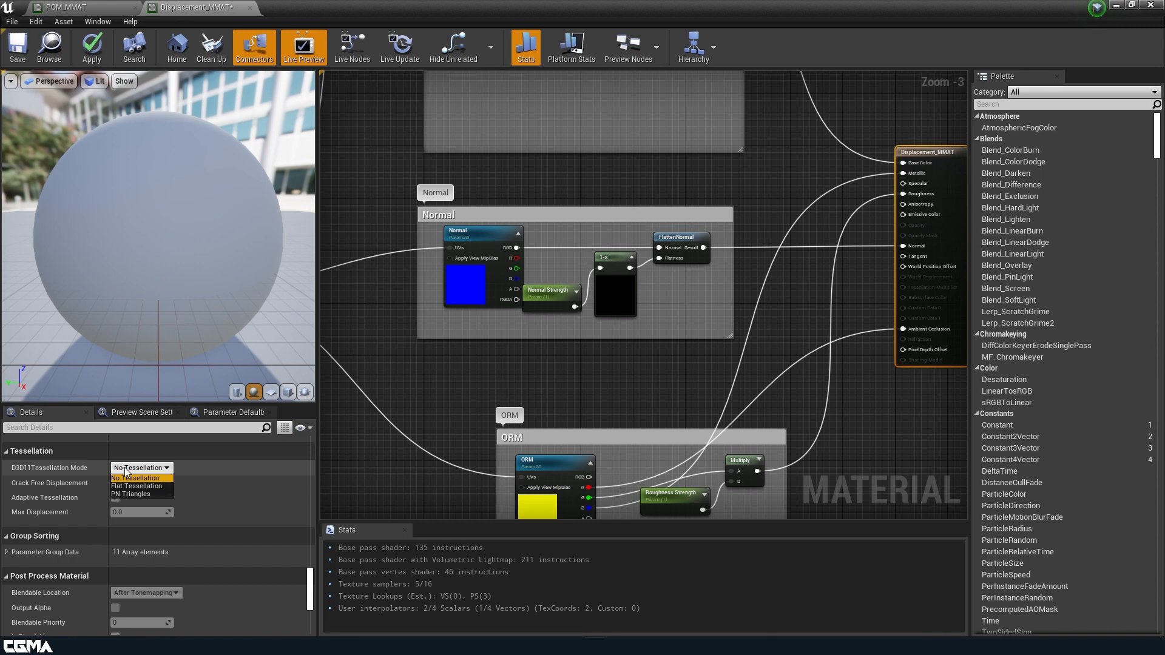
{"action": "left_click", "coordinate": [152, 492]}
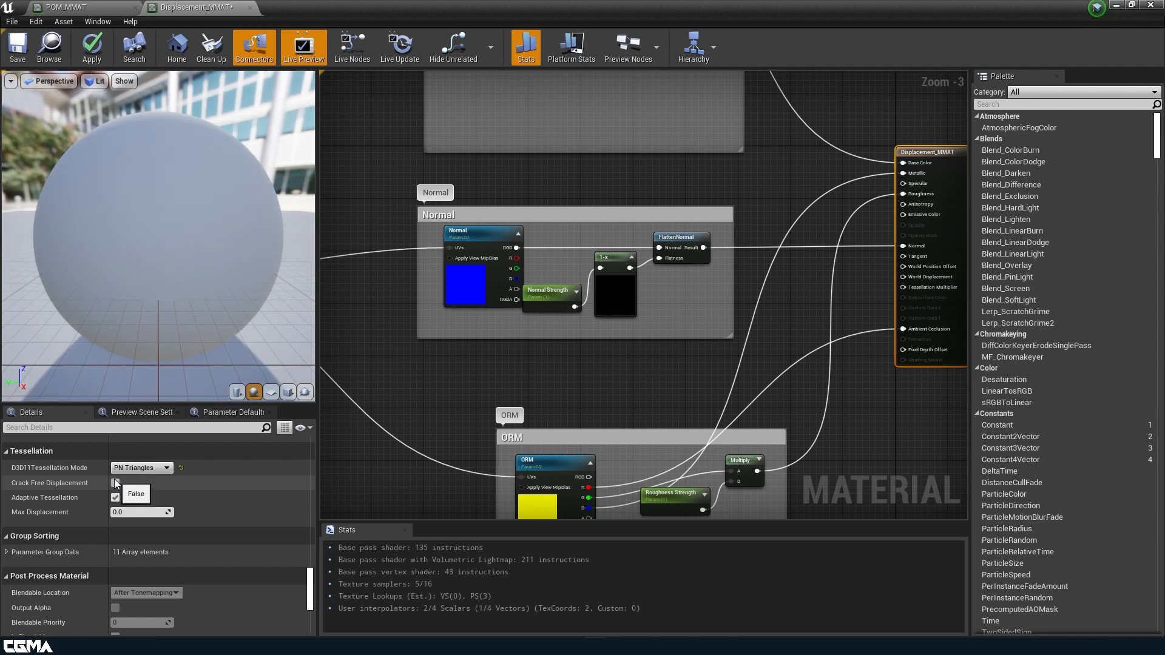
Enable Crack Free Displacement, set Max Displacement to 1.0 and apply the changes to the material
{"action": "left_click", "coordinate": [115, 483]}
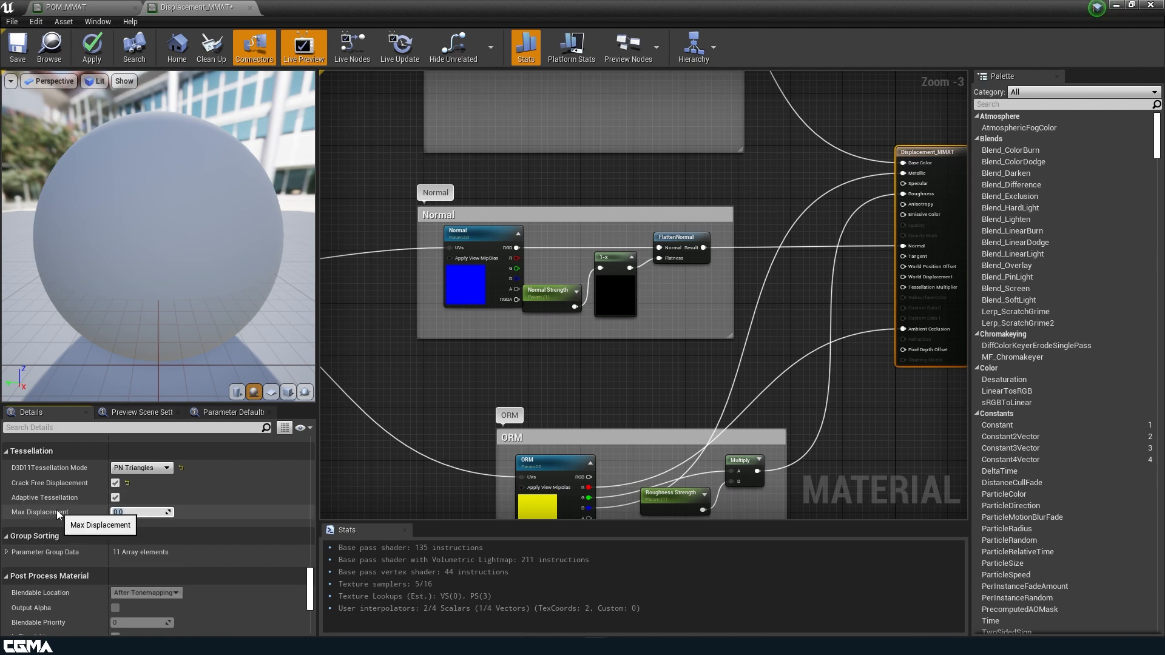
{"action": "left_click", "coordinate": [158, 515]}
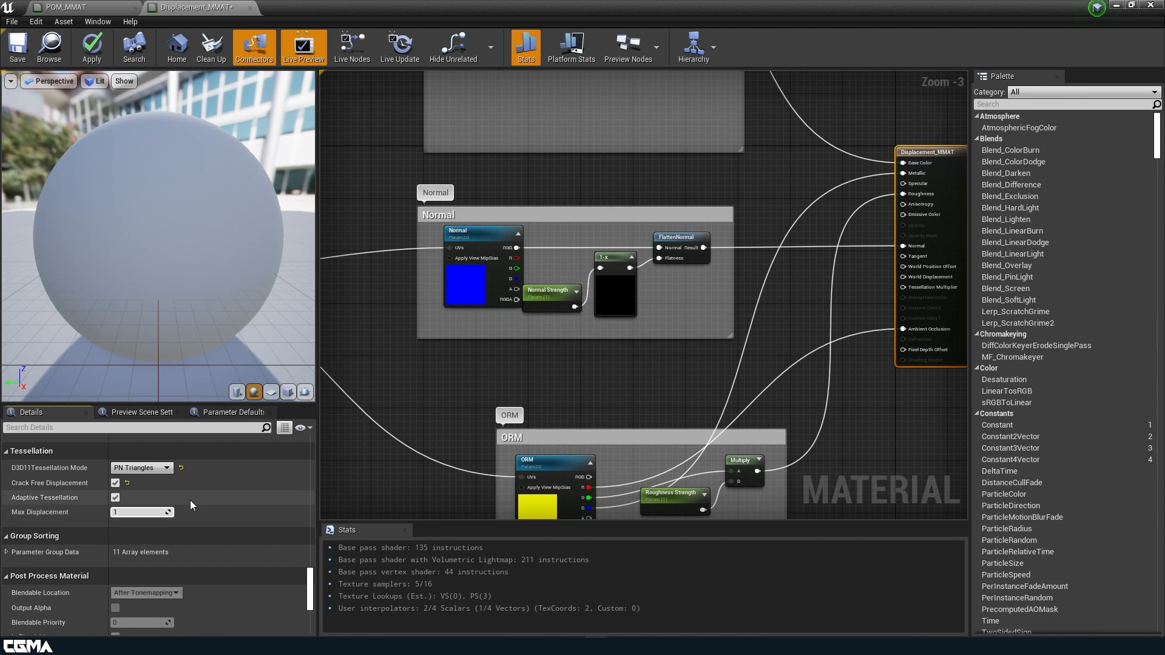
{"action": "left_click", "coordinate": [359, 456]}
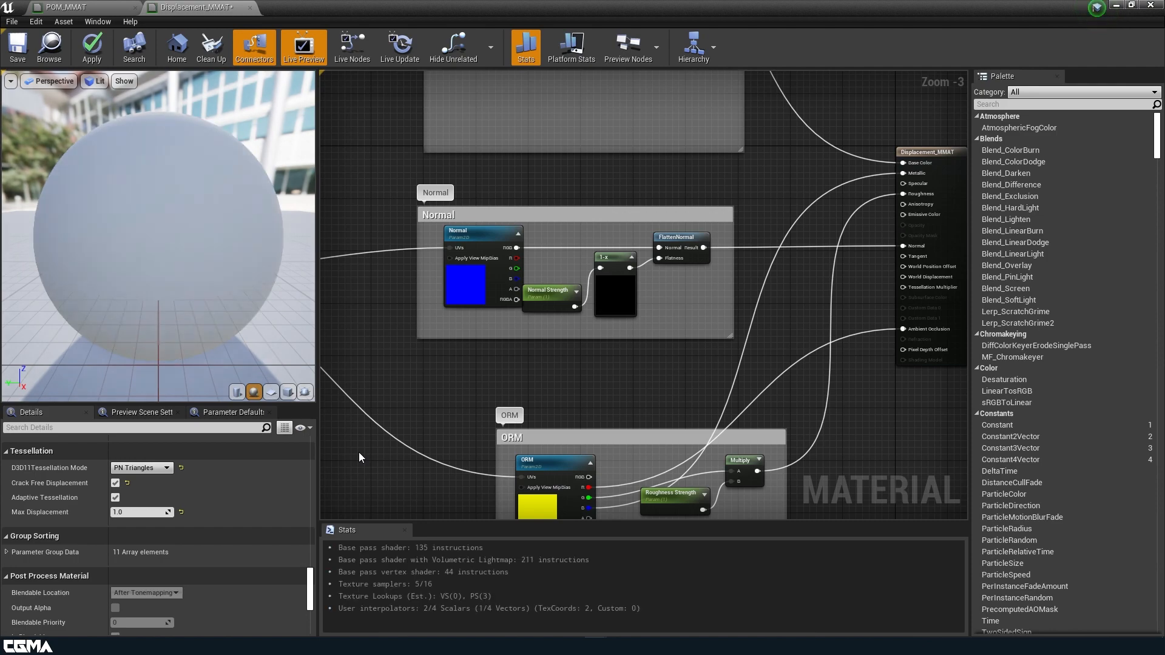
{"action": "right_click_drag", "start_coordinate": [783, 376], "coordinate": [799, 349]}
{"action": "scroll", "coordinate": [716, 281], "scroll_direction": "down", "scroll_amount": 2}
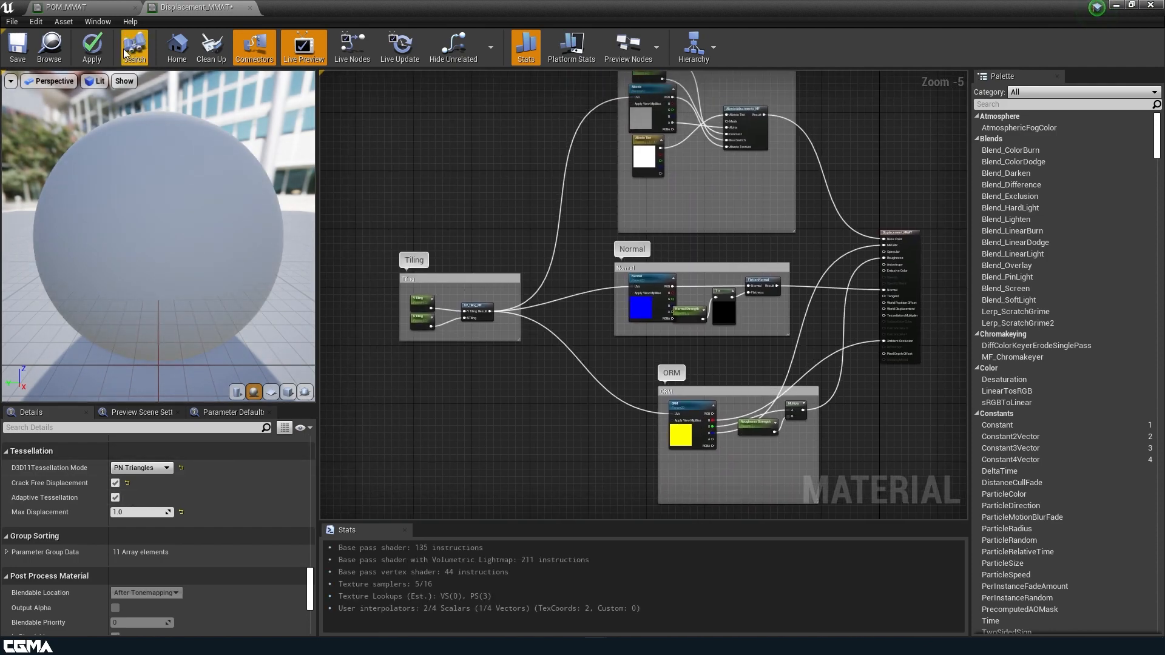
{"action": "left_click", "coordinate": [92, 48]}
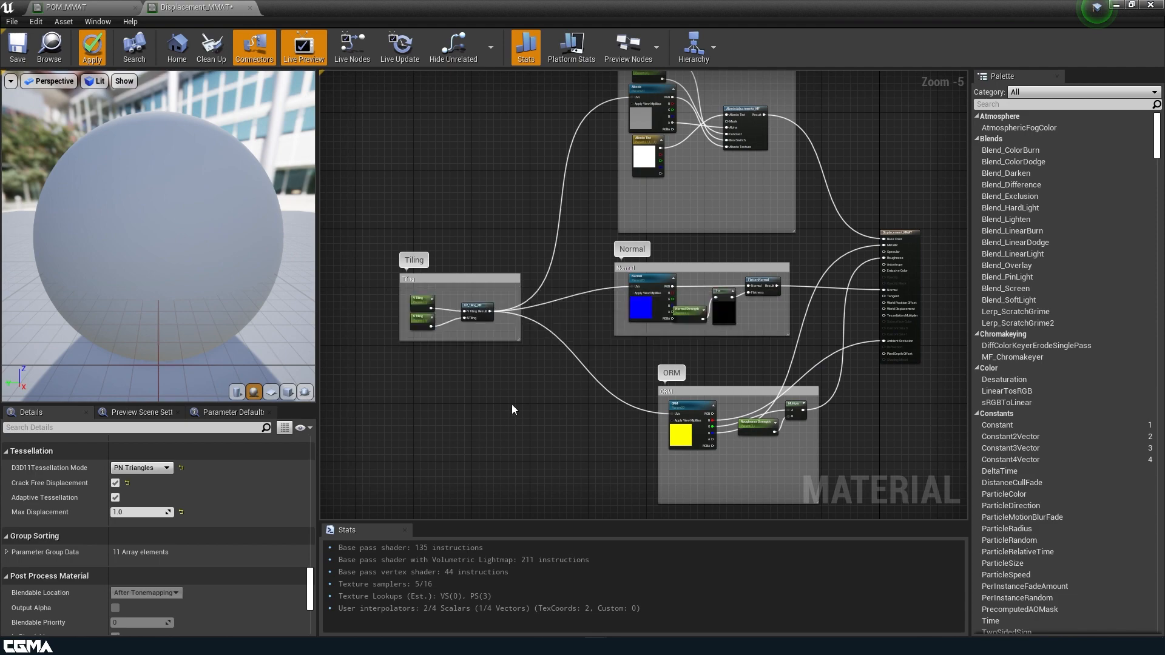
Add a constant beside the main material node and convert it to a scalar parameter named Tesselation Multiplier
{"action": "right_click", "coordinate": [426, 414]}
{"action": "right_click_drag", "start_coordinate": [731, 365], "coordinate": [641, 367]}
{"action": "right_click_drag", "start_coordinate": [755, 333], "coordinate": [594, 341]}
{"action": "scroll", "coordinate": [593, 341], "scroll_direction": "up", "scroll_amount": 2}
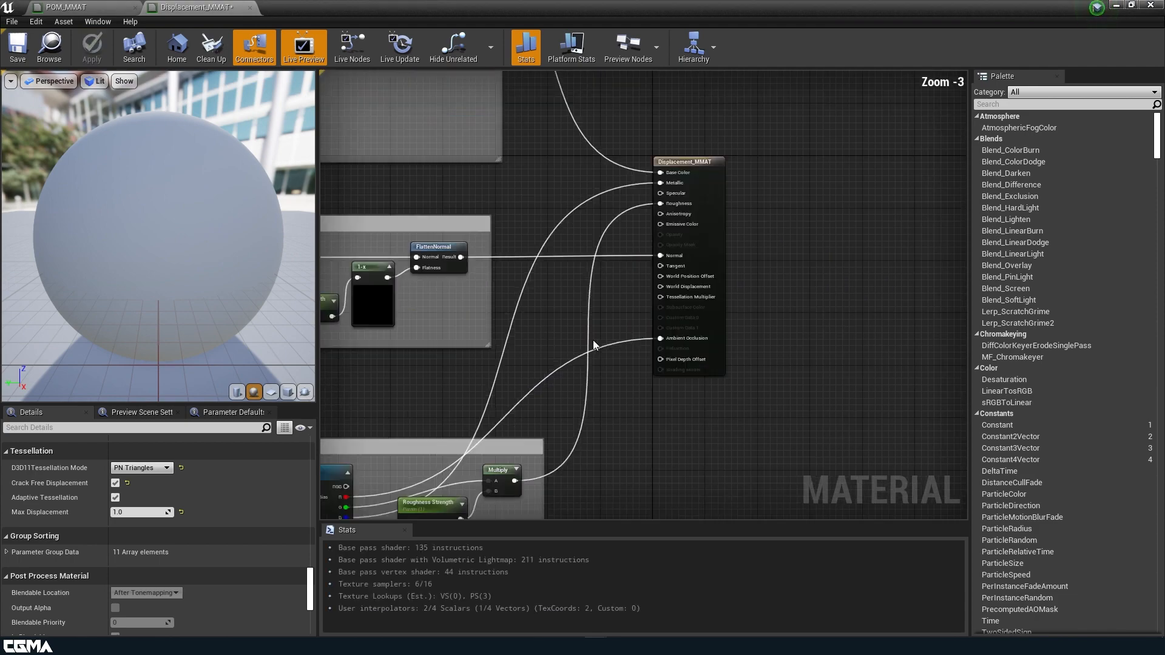
{"action": "scroll", "coordinate": [594, 341], "scroll_direction": "up", "scroll_amount": 3}
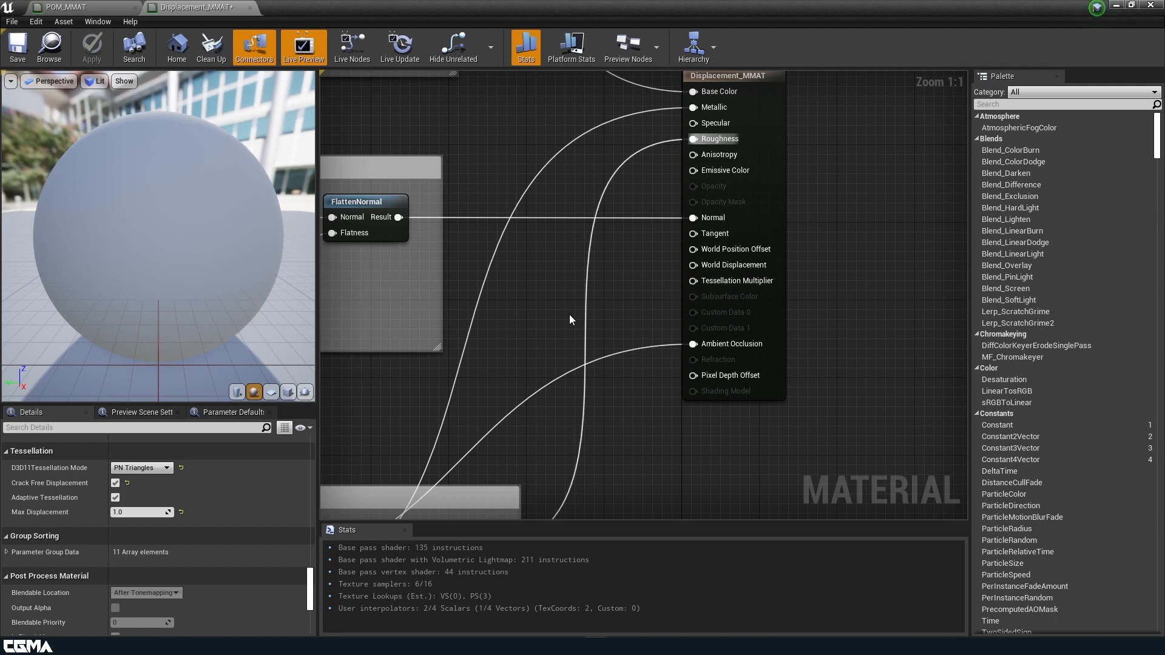
{"action": "left_click", "coordinate": [541, 273]}
{"action": "right_click", "coordinate": [548, 283]}
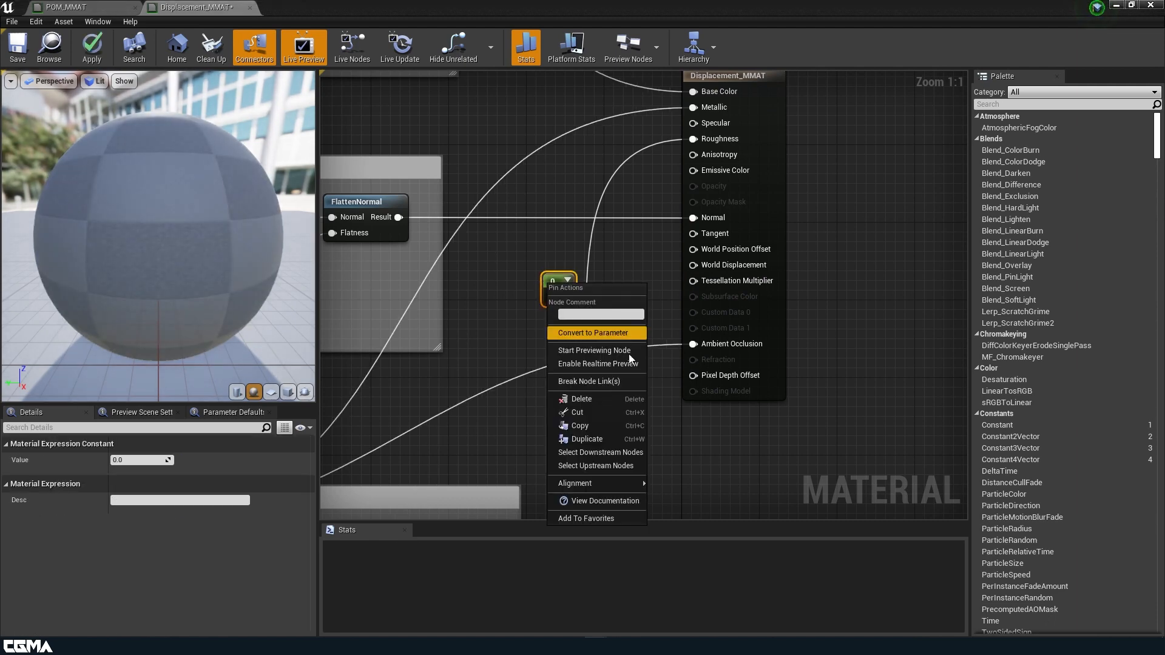
{"action": "left_click", "coordinate": [605, 333]}
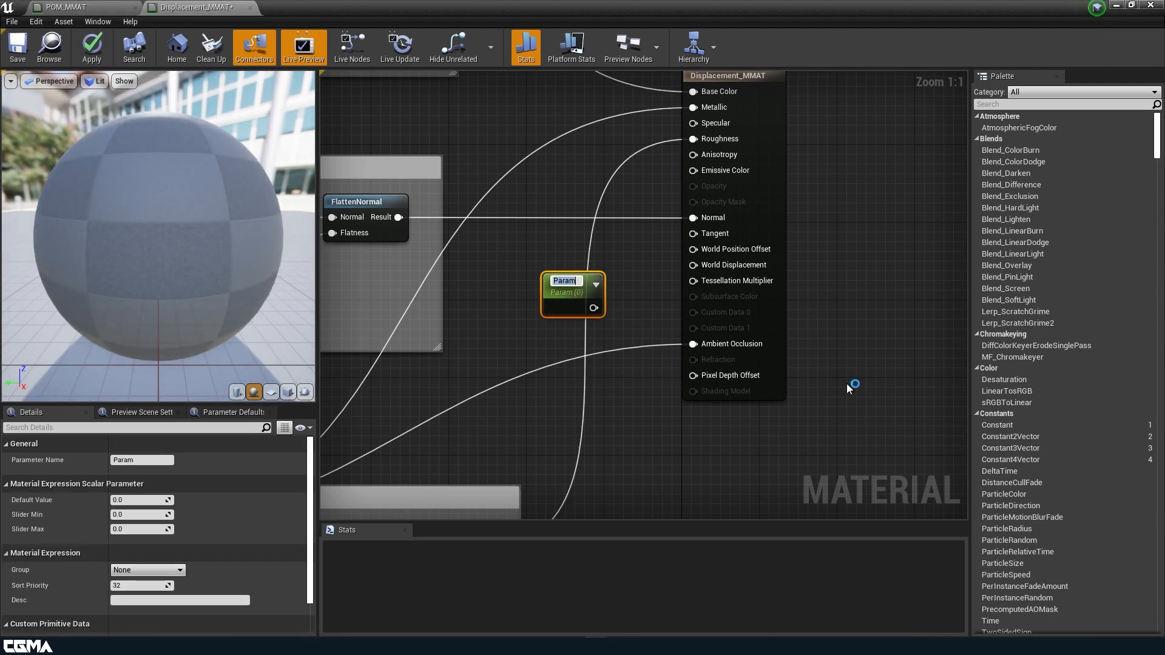
{"action": "type", "text": "Tesselation Multiplier"}
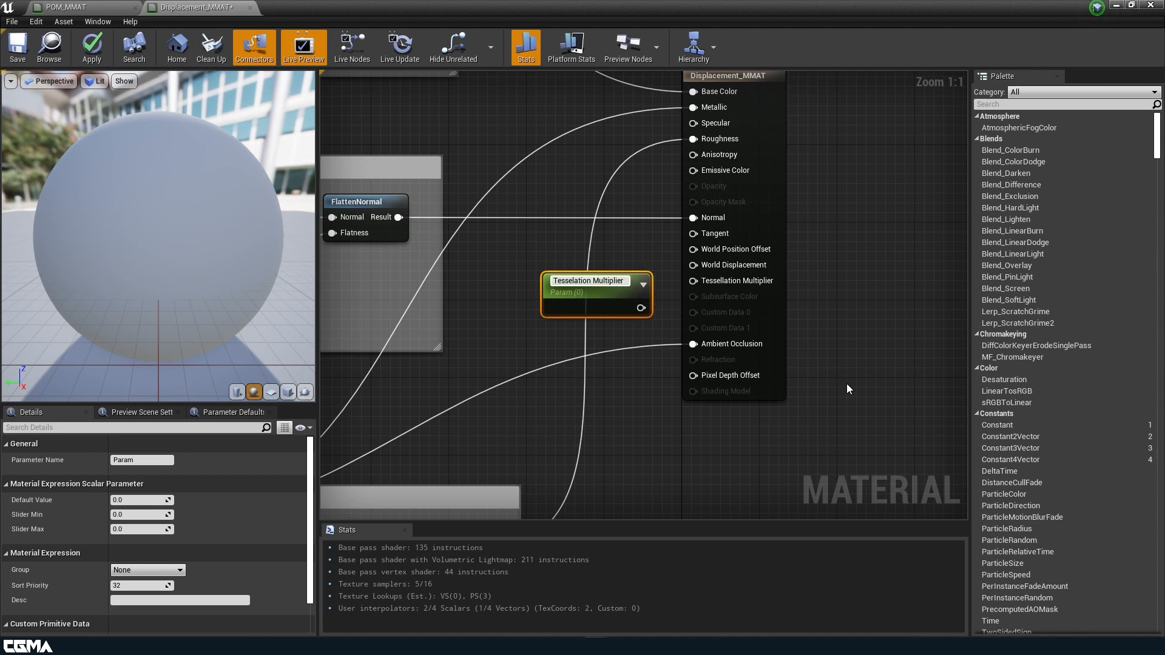
{"action": "key", "text": "Return"}
Connect the Tesselation Multiplier parameter to the material's Tessellation Multiplier input, and apply and save the material
{"action": "left_click_drag", "start_coordinate": [637, 307], "coordinate": [692, 281]}
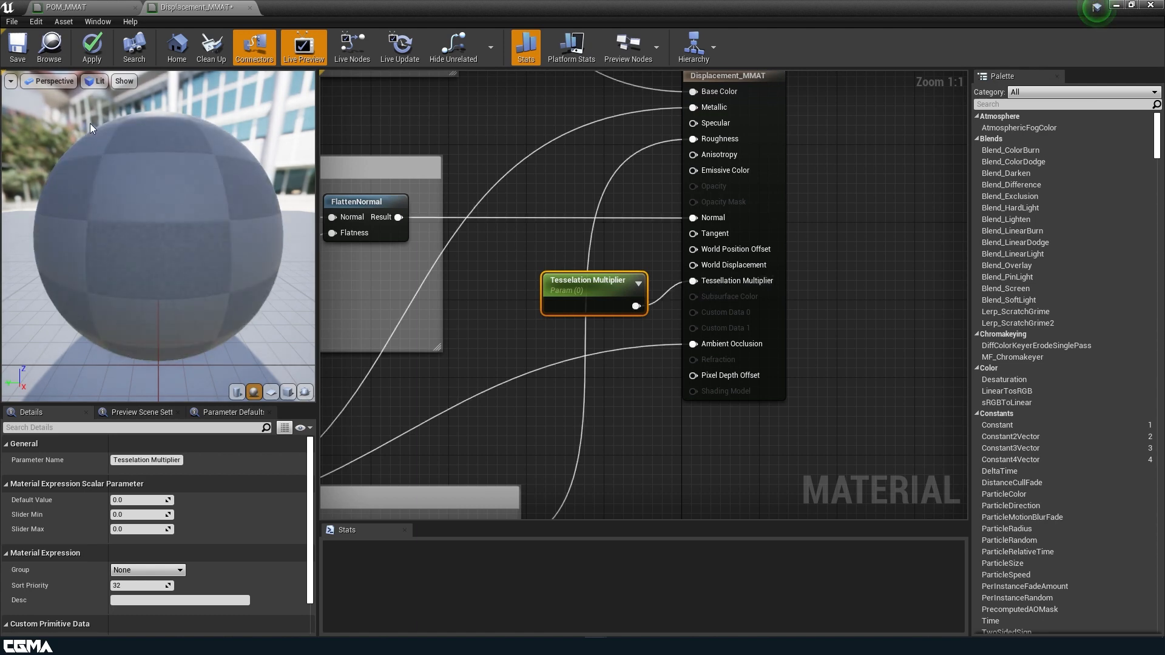
{"action": "left_click", "coordinate": [88, 57]}
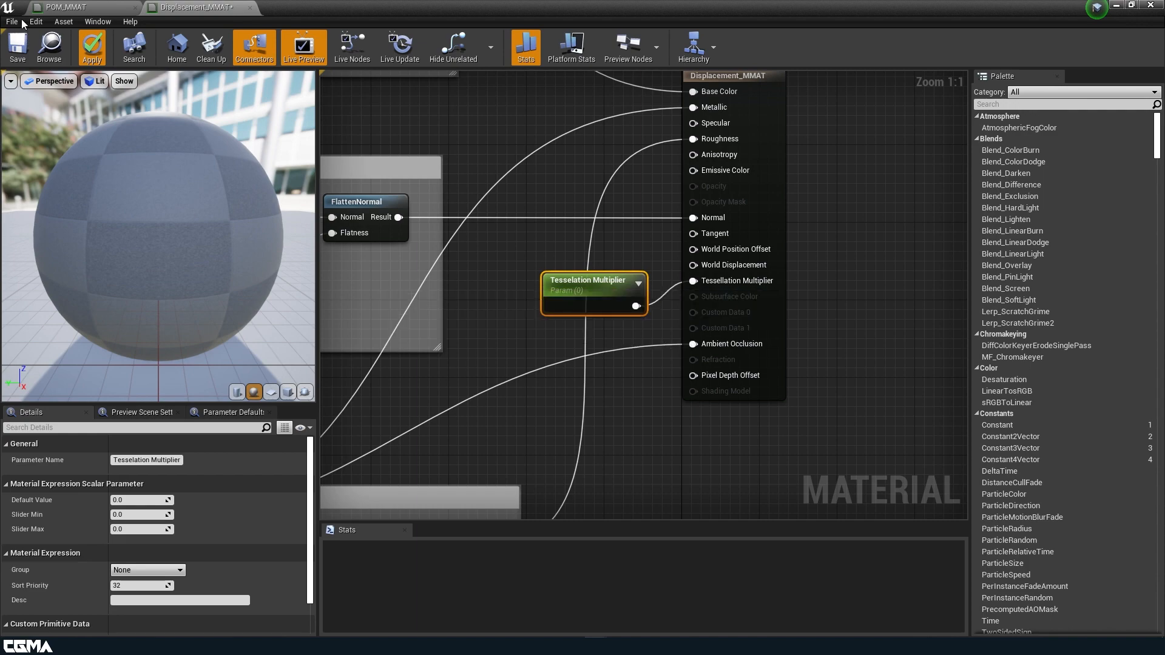
{"action": "left_click", "coordinate": [17, 43]}
Create a material instance of Displacement_MMAT named Cobblestone_DS_IMAT and assign it to HiPolyPlane in the level
{"action": "left_click_drag", "start_coordinate": [590, 5], "coordinate": [766, 384]}
{"action": "left_click", "coordinate": [549, 309]}
{"action": "key", "text": "f"}
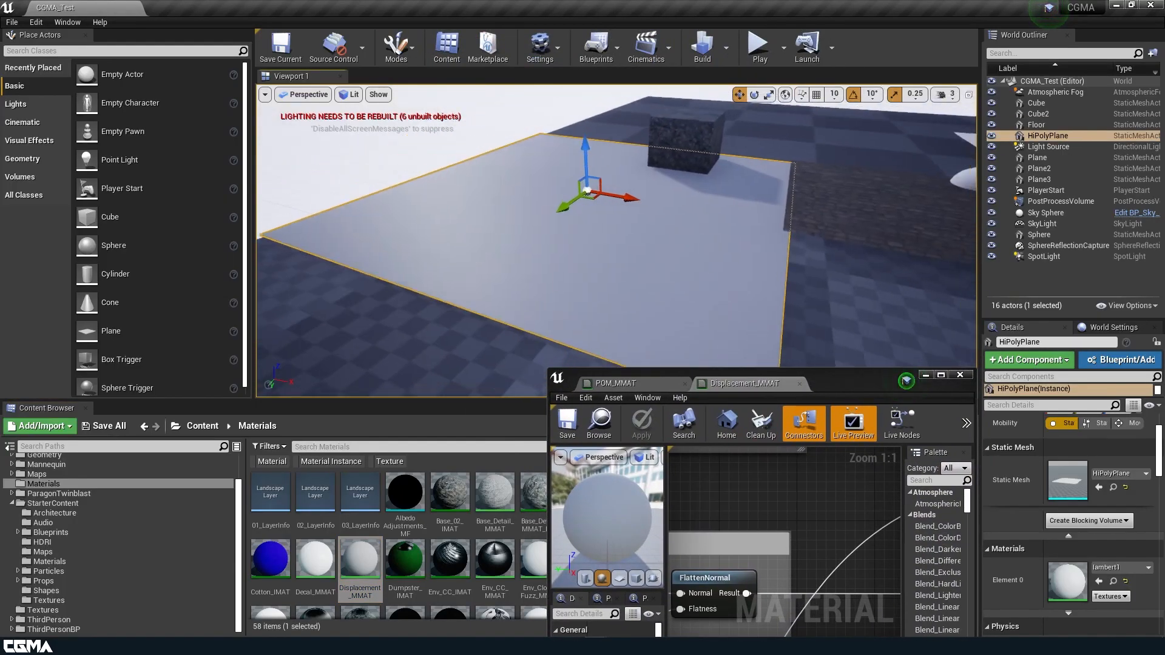
{"action": "right_click", "coordinate": [360, 567]}
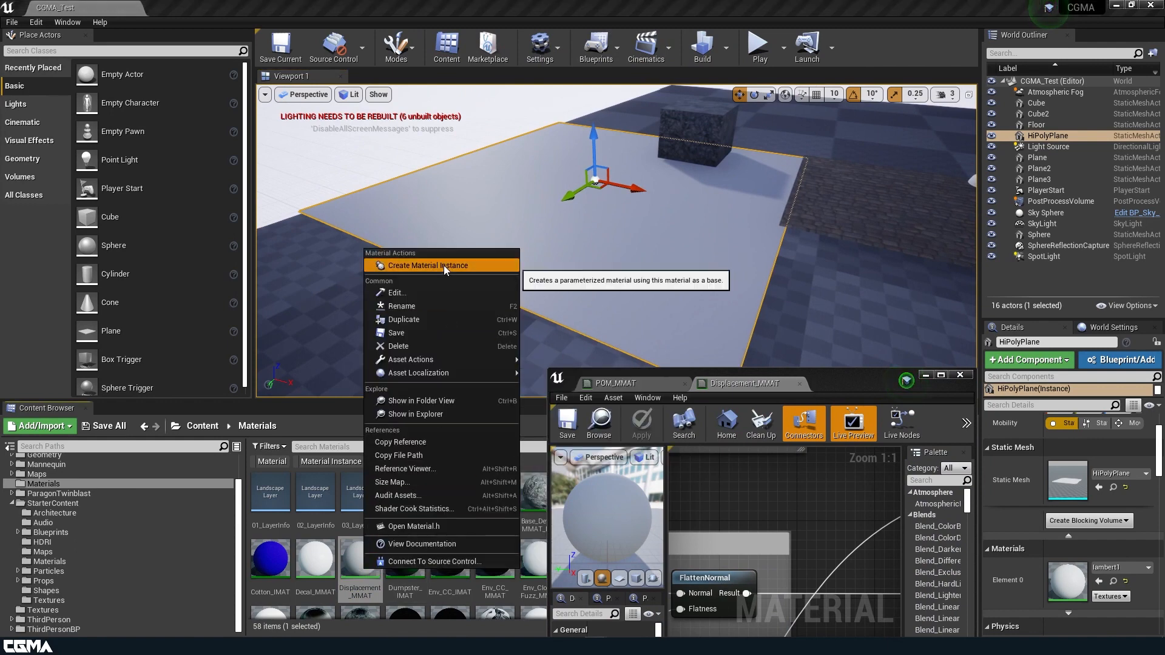
{"action": "left_click", "coordinate": [446, 262]}
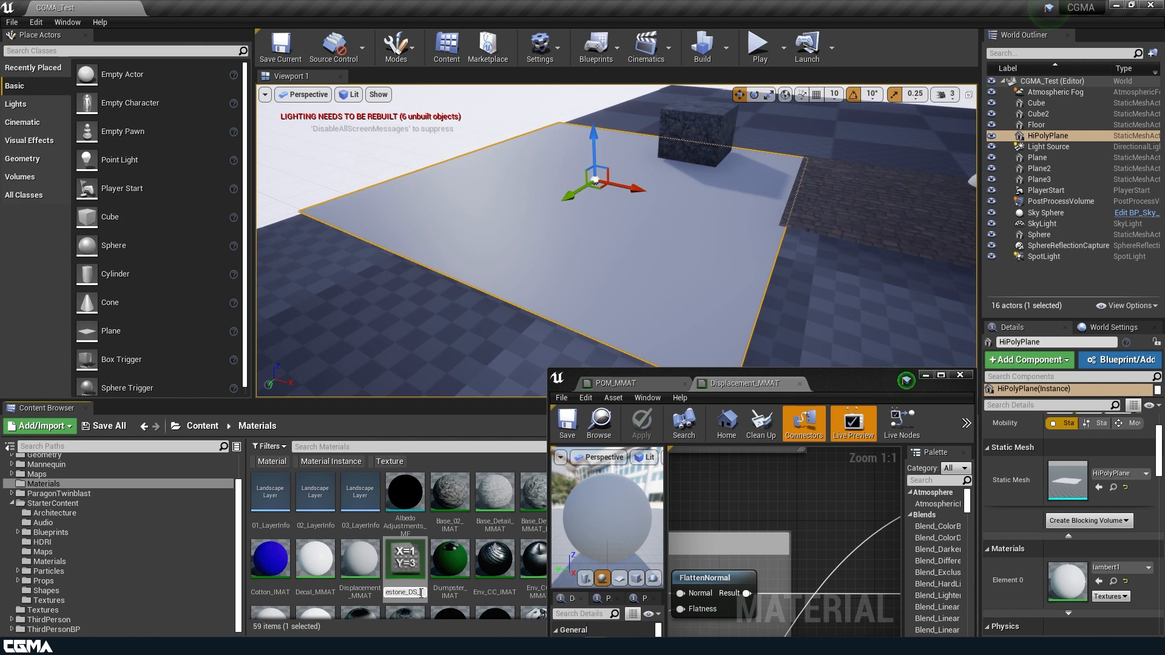
{"action": "key", "text": "Return"}
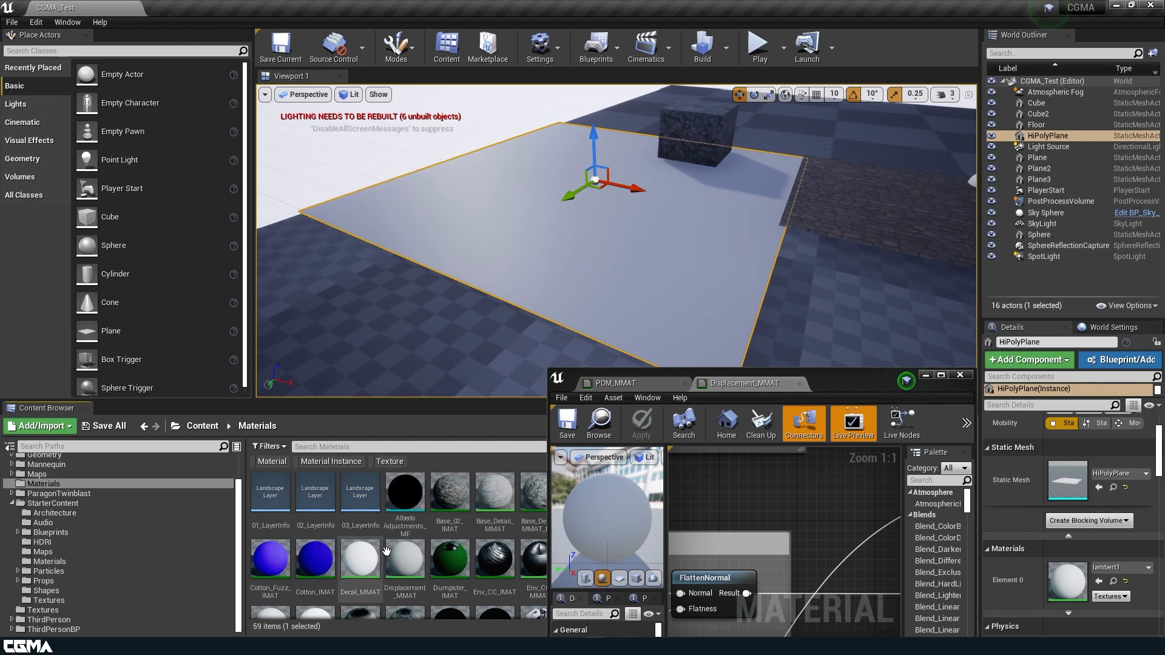
{"action": "left_click_drag", "start_coordinate": [866, 383], "coordinate": [375, 252]}
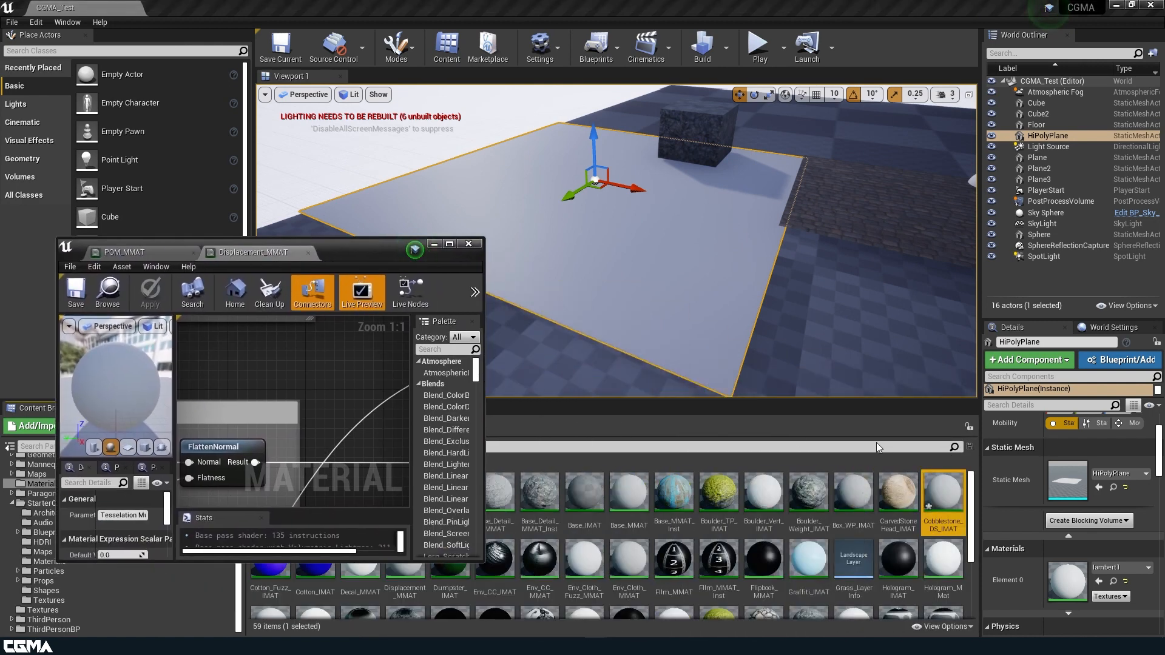
{"action": "left_click_drag", "start_coordinate": [942, 485], "coordinate": [735, 280]}
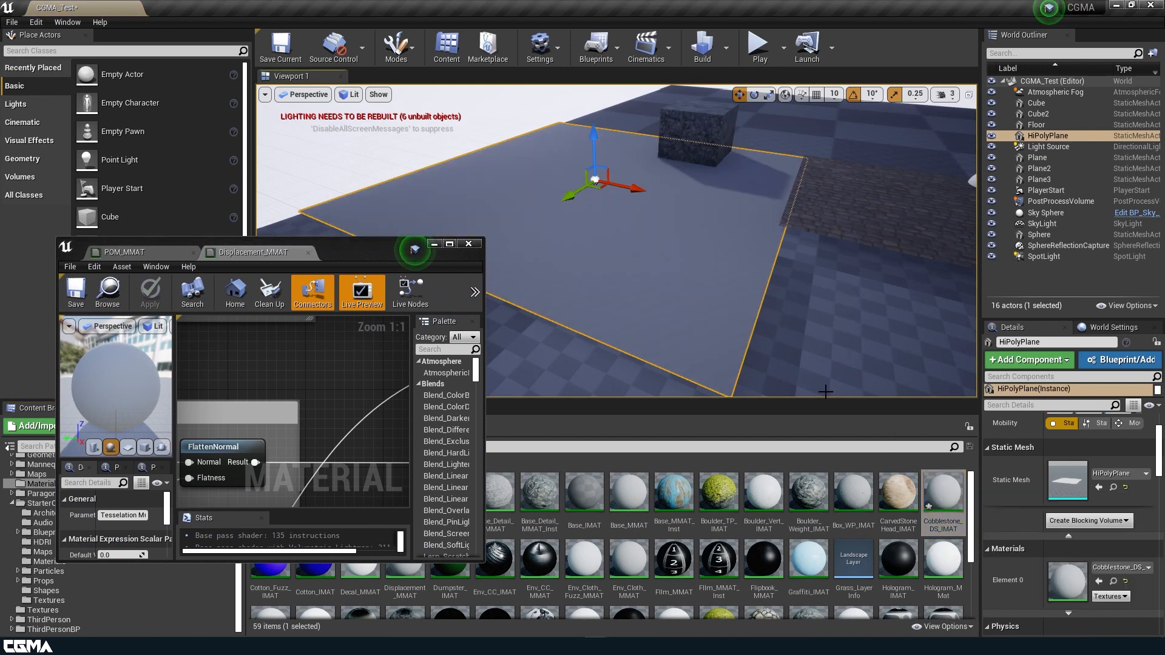
Open Cobblestone_DS_IMAT and enable its Tesselation Multiplier, Albedo, ORM and Normal parameter overrides
{"action": "double_click", "coordinate": [947, 500]}
{"action": "scroll", "coordinate": [261, 461], "scroll_direction": "down", "scroll_amount": 2}
{"action": "left_click", "coordinate": [252, 448]}
{"action": "scroll", "coordinate": [252, 424], "scroll_direction": "up", "scroll_amount": 2}
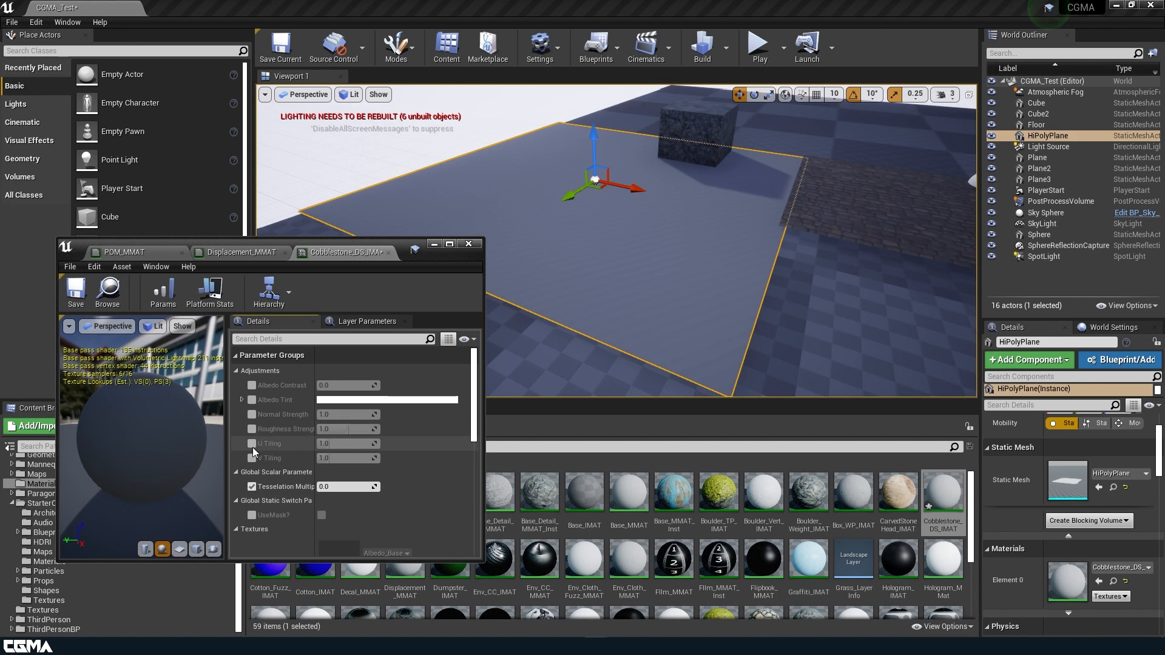
{"action": "scroll", "coordinate": [258, 437], "scroll_direction": "down", "scroll_amount": 3}
{"action": "left_click", "coordinate": [252, 462]}
{"action": "left_click", "coordinate": [252, 512]}
{"action": "scroll", "coordinate": [267, 503], "scroll_direction": "down", "scroll_amount": 2}
{"action": "left_click", "coordinate": [252, 482]}
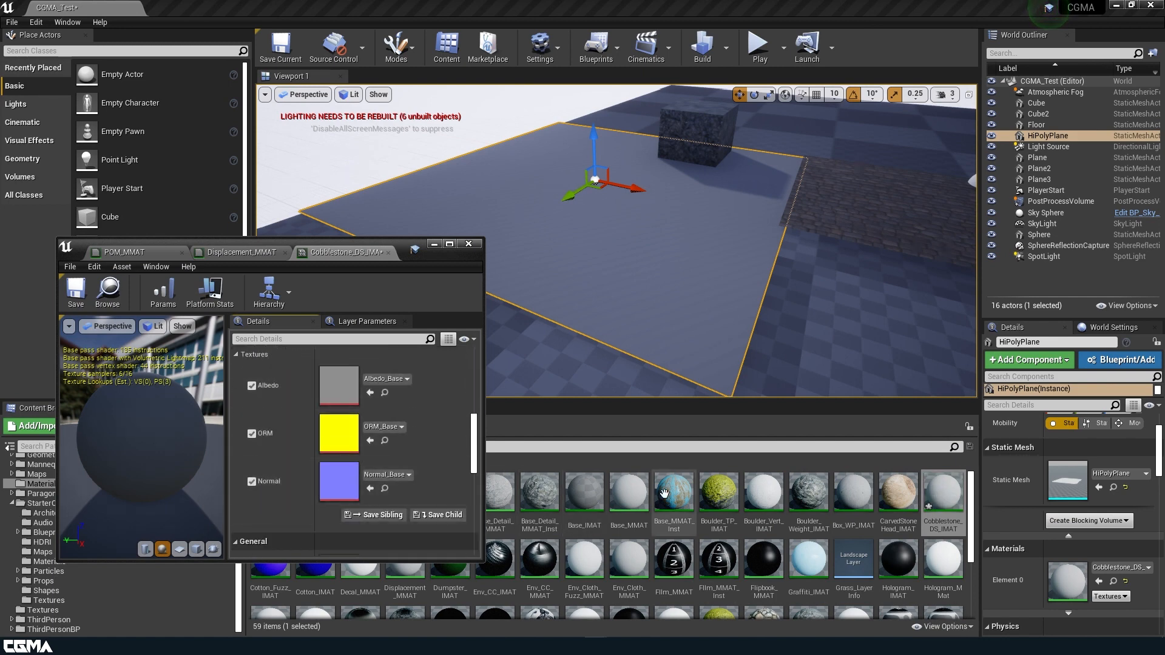
Assign Cobblestone_Alb to Albedo, Cobblestone_ORM to ORM and Cobblestone_N to Normal in the material instance
{"action": "left_click", "coordinate": [396, 379]}
{"action": "type", "text": "cobb"}
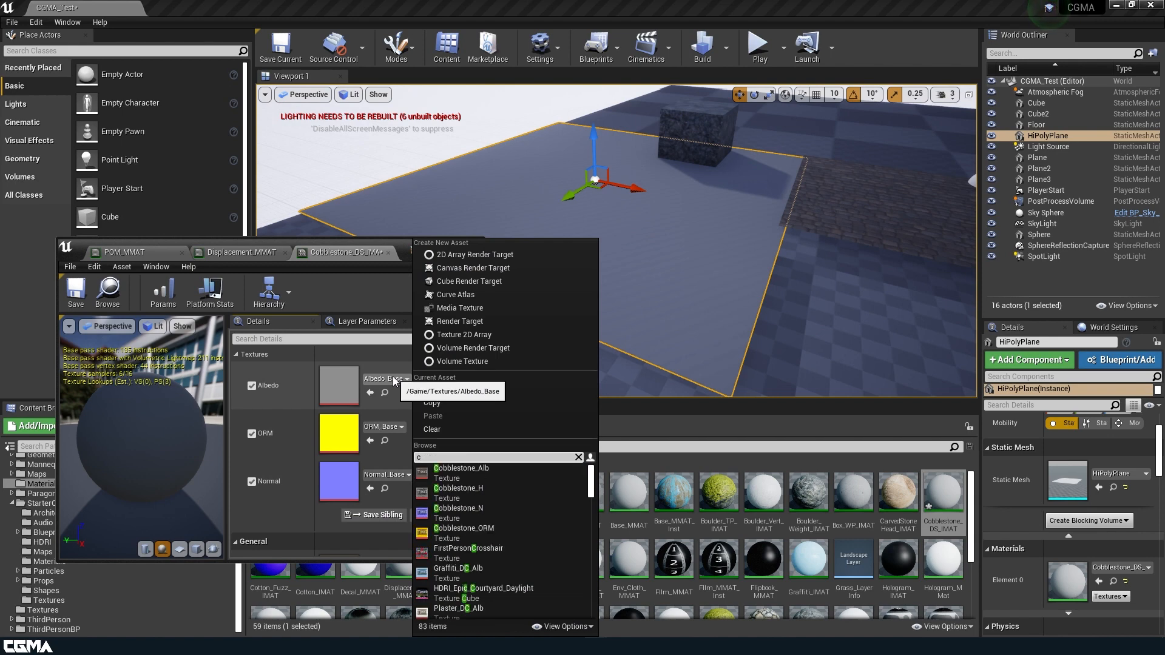
{"action": "left_click", "coordinate": [476, 479]}
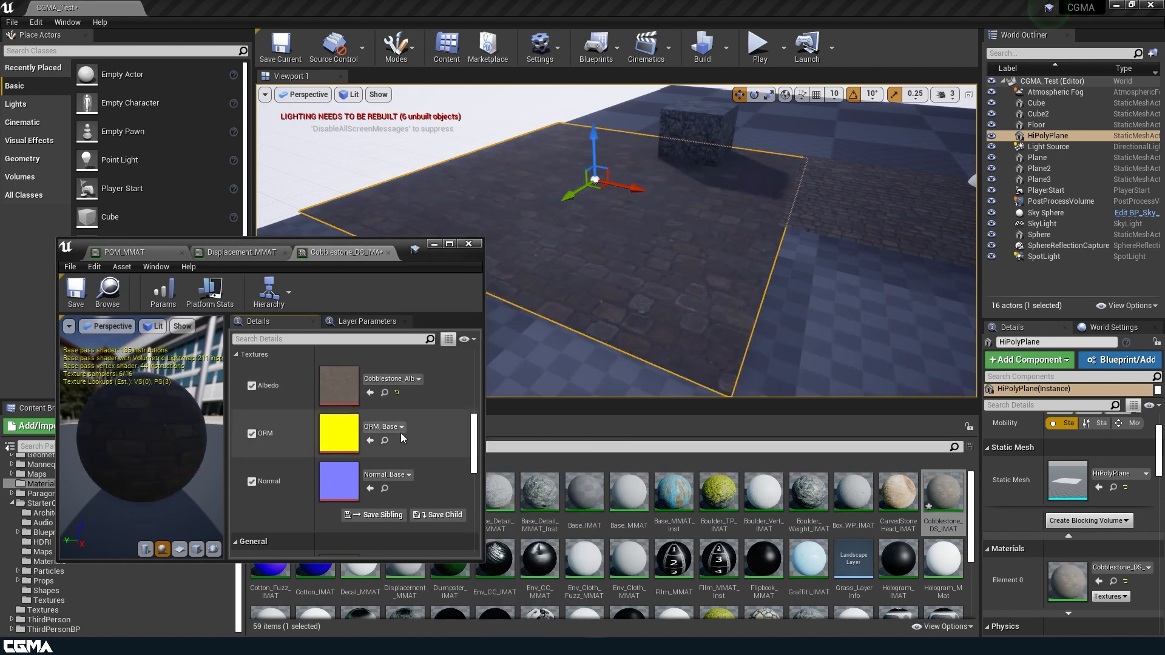
{"action": "left_click", "coordinate": [391, 426]}
{"action": "type", "text": "cobb"}
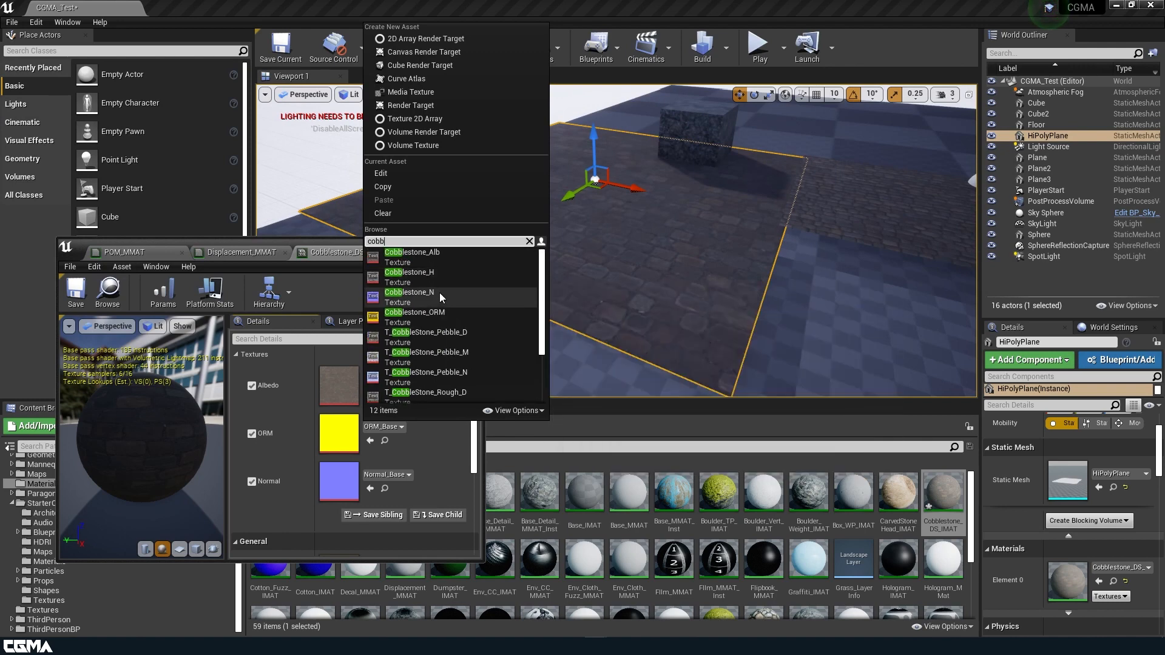
{"action": "left_click", "coordinate": [425, 317]}
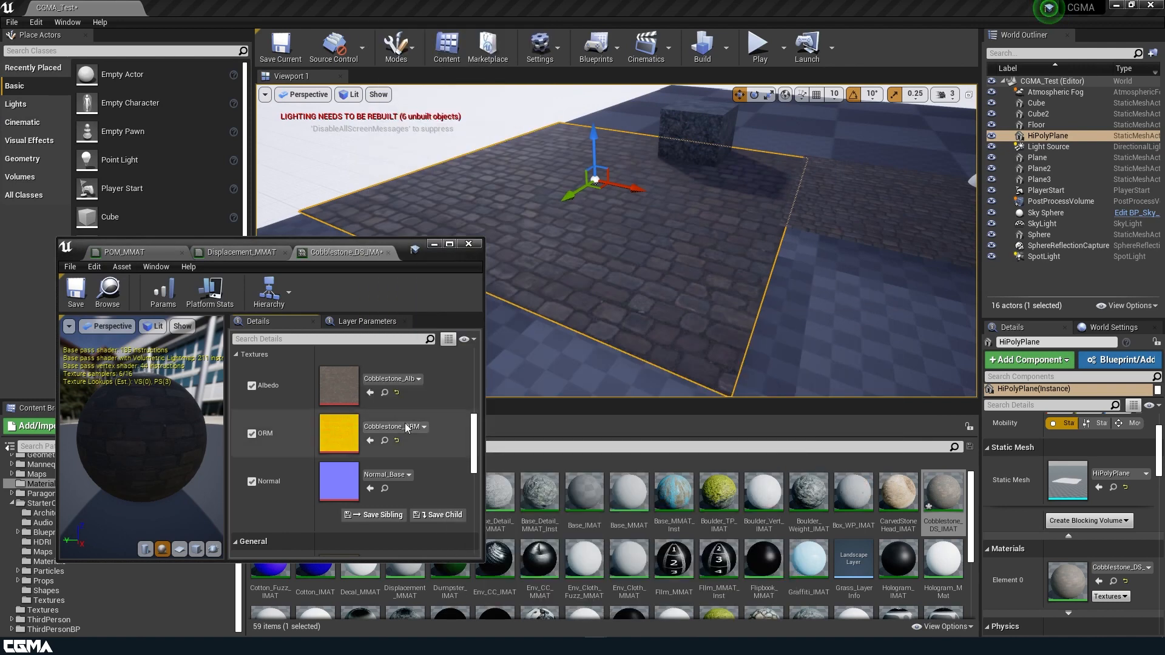
{"action": "left_click", "coordinate": [400, 475]}
{"action": "type", "text": "cobb"}
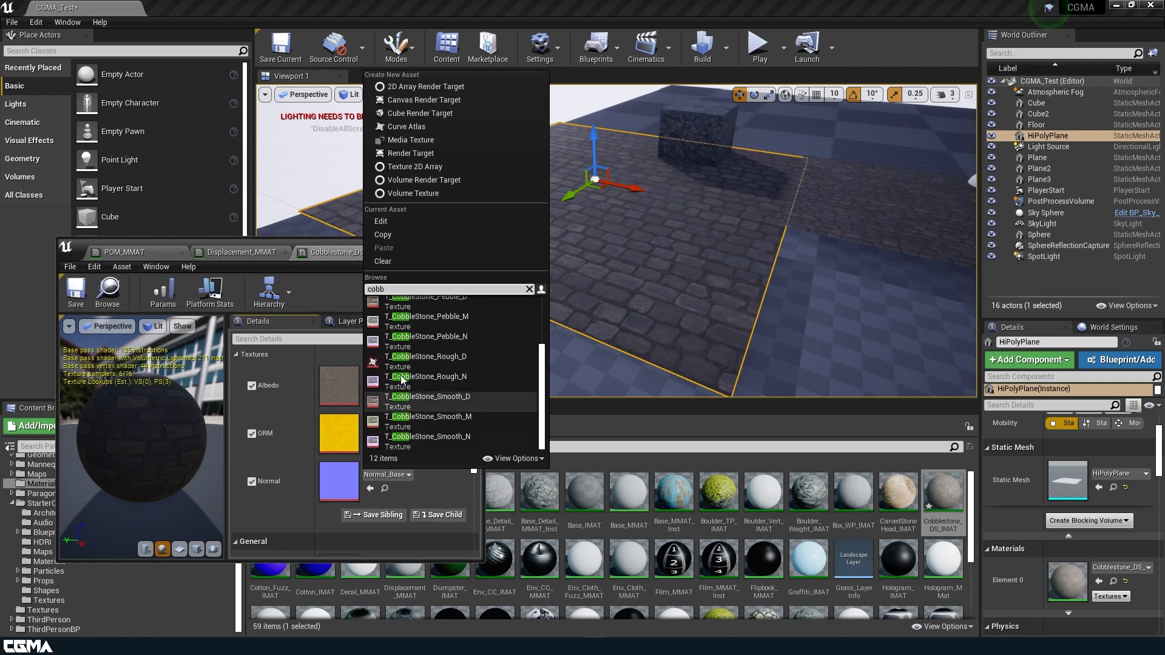
{"action": "left_click", "coordinate": [417, 350]}
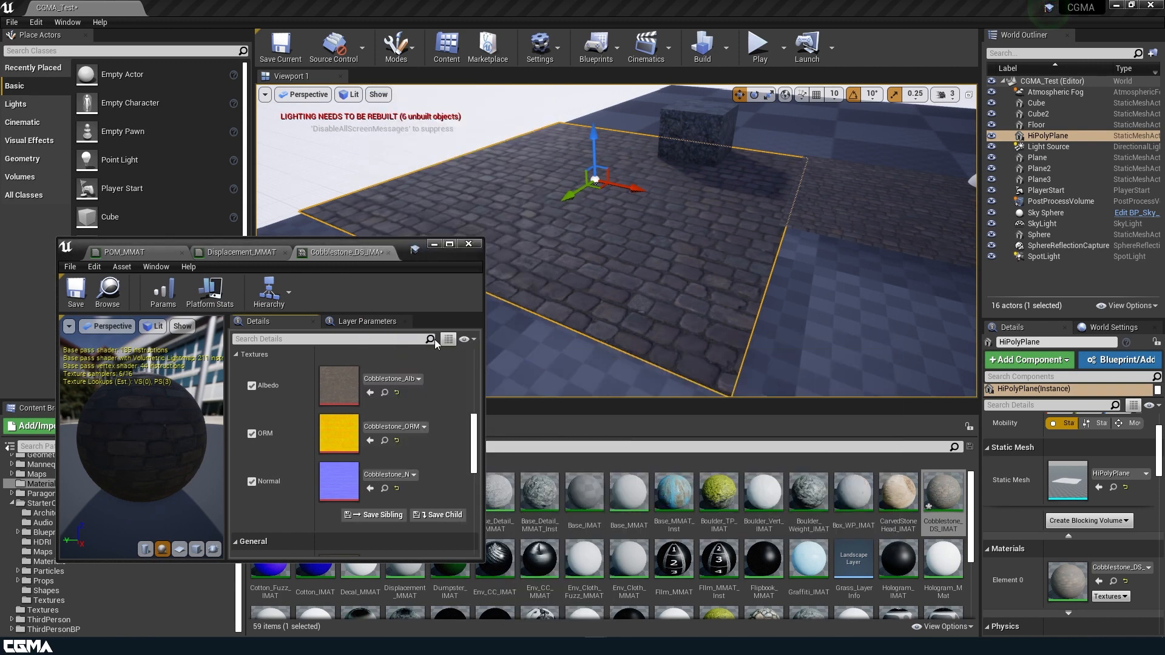
Enable the U Tiling and V Tiling overrides of the instance and set both to 2
{"action": "scroll", "coordinate": [373, 414], "scroll_direction": "up", "scroll_amount": 5}
{"action": "scroll", "coordinate": [373, 414], "scroll_direction": "up", "scroll_amount": 3}
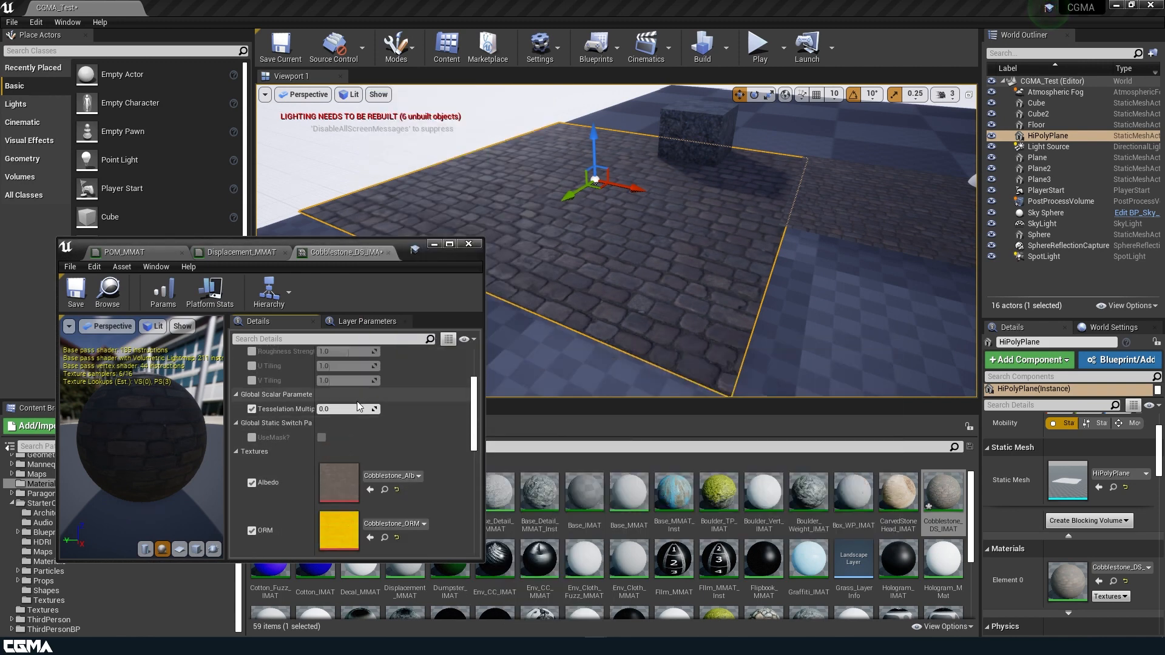
{"action": "left_click", "coordinate": [252, 439]}
{"action": "left_click", "coordinate": [251, 425]}
{"action": "left_click", "coordinate": [331, 426]}
{"action": "type", "text": "2"}
{"action": "key", "text": "Tab"}
{"action": "type", "text": "2"}
{"action": "key", "text": "Return"}
Check the tiled cobblestones on the plane up close and save the Cobblestone_DS_IMAT material instance
{"action": "key", "text": "w"}
{"action": "right_click_drag", "start_coordinate": [599, 240], "coordinate": [541, 208]}
{"action": "key", "text": "s"}
{"action": "left_click", "coordinate": [76, 289]}
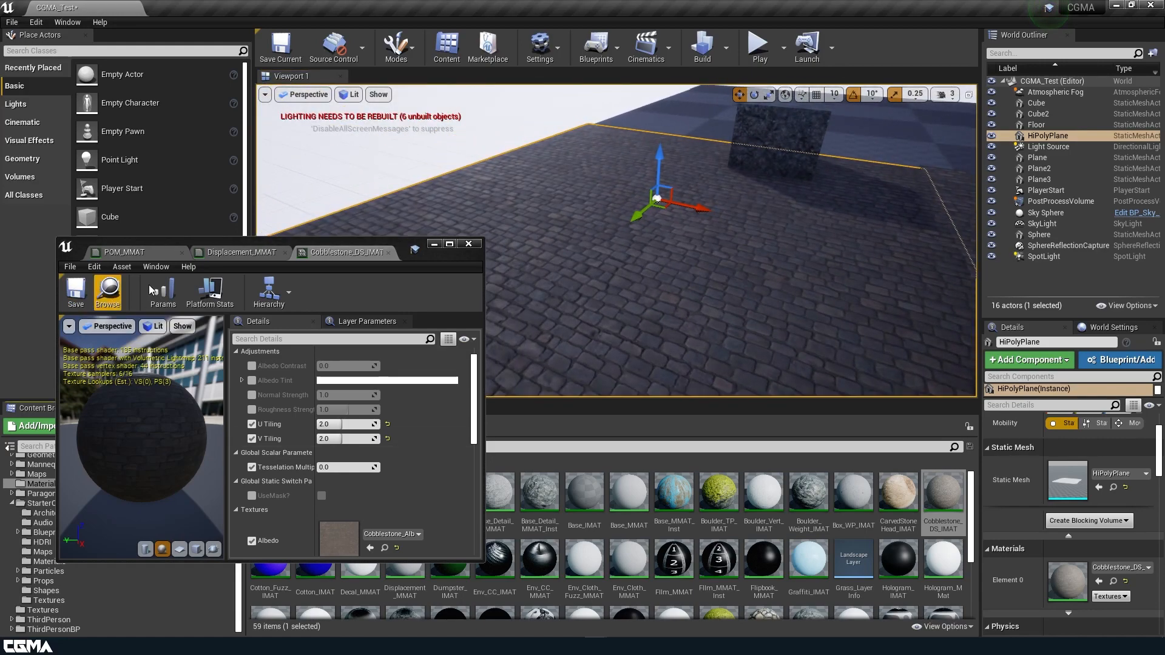
{"action": "left_click", "coordinate": [242, 252]}
{"action": "left_click", "coordinate": [353, 253]}
{"action": "right_click_drag", "start_coordinate": [587, 319], "coordinate": [609, 326]}
{"action": "key", "text": "w"}
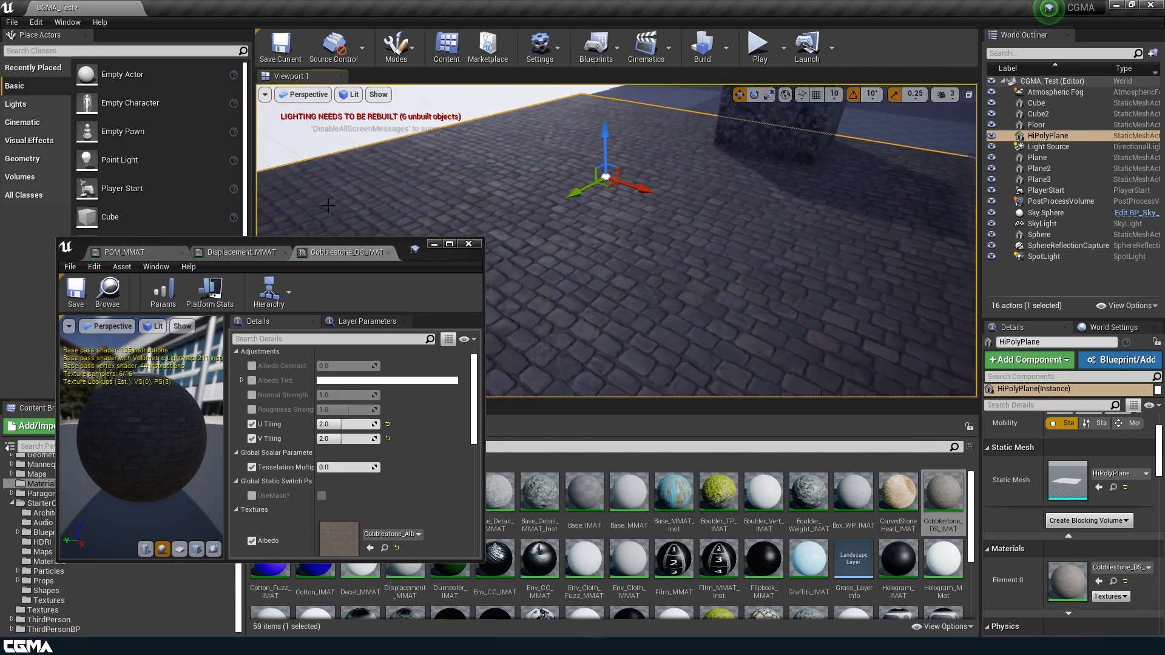
Switch the viewport to Brush Wireframe and set the instance's Tesselation Multiplier to 1, inspecting the plane's mesh
{"action": "left_click", "coordinate": [350, 94]}
{"action": "left_click", "coordinate": [383, 147]}
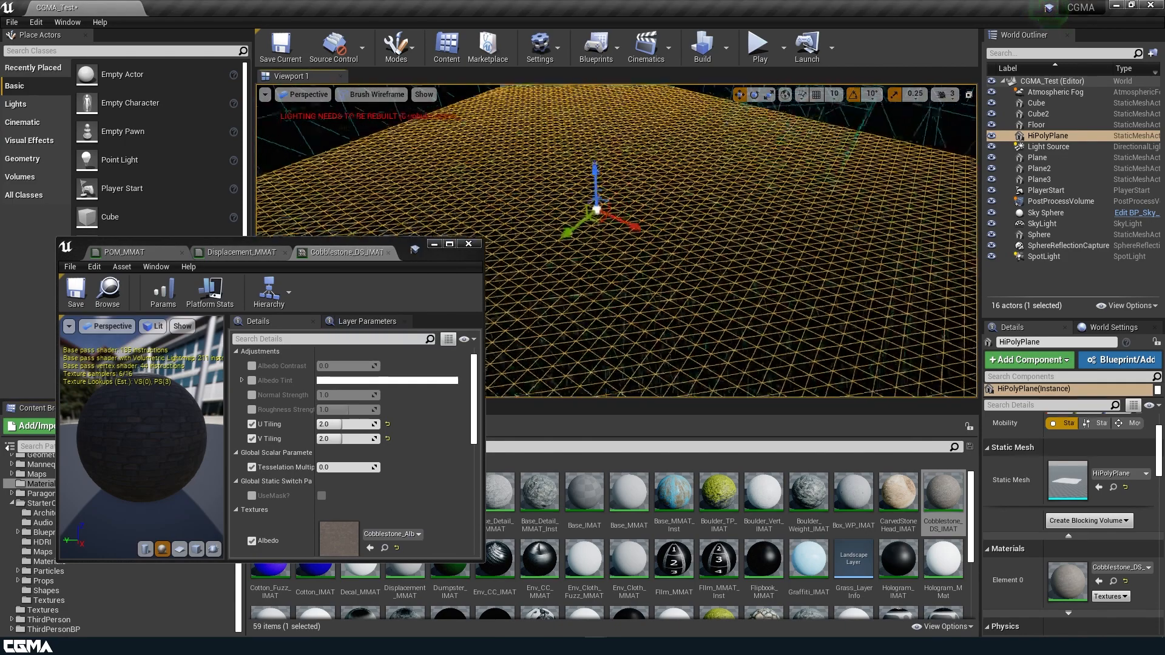
{"action": "left_click", "coordinate": [358, 467]}
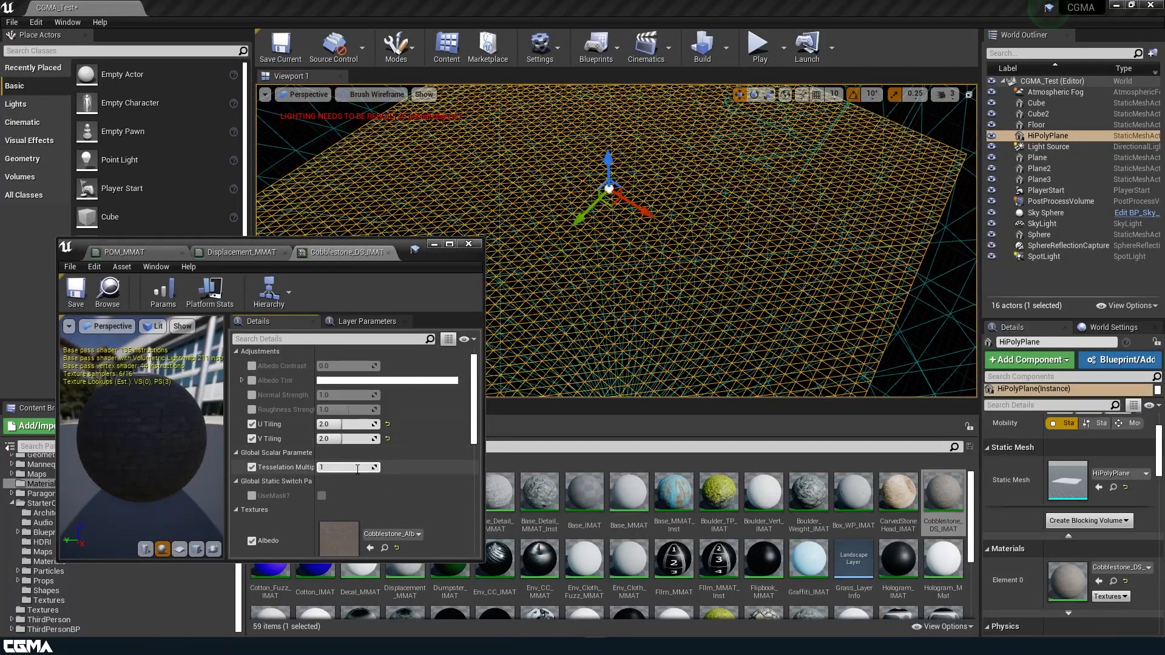
{"action": "left_click", "coordinate": [934, 313]}
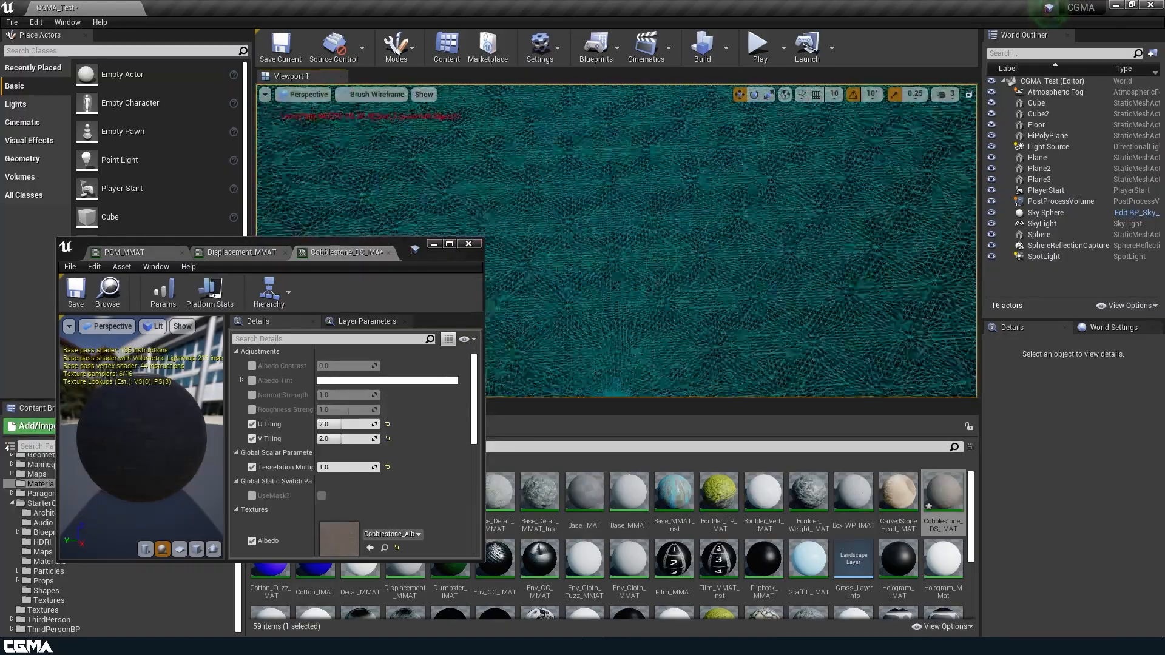
{"action": "right_click_drag", "start_coordinate": [728, 242], "coordinate": [753, 218]}
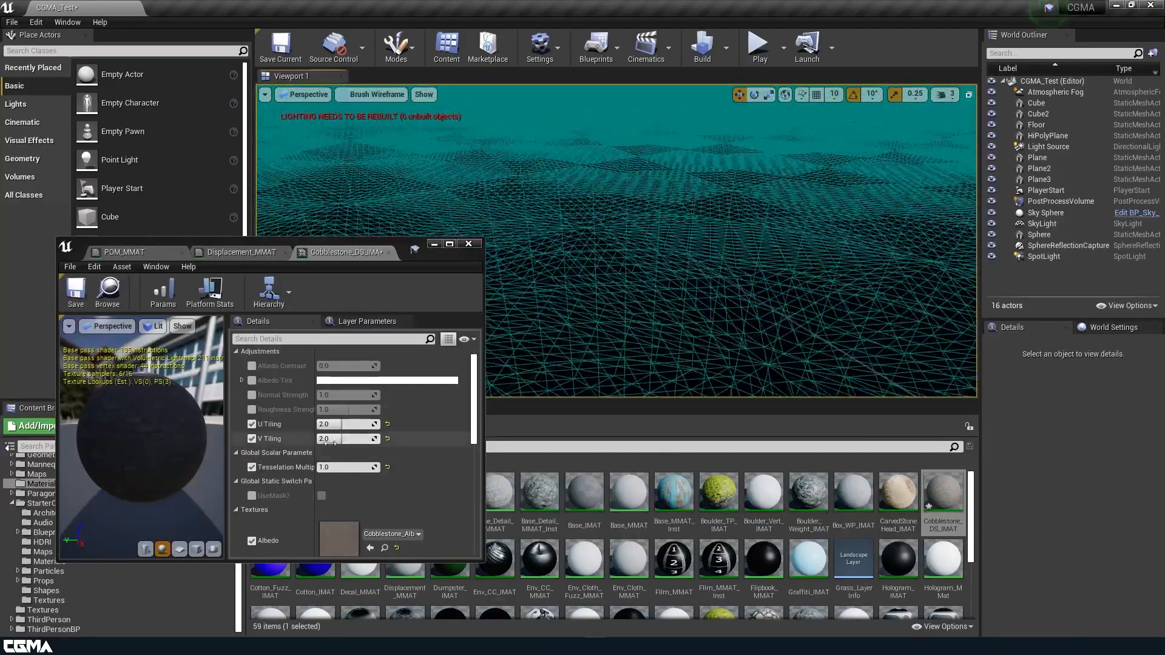
Raise the Tesselation Multiplier of the instance to 2 and check the plane's wireframe density
{"action": "left_click", "coordinate": [345, 470]}
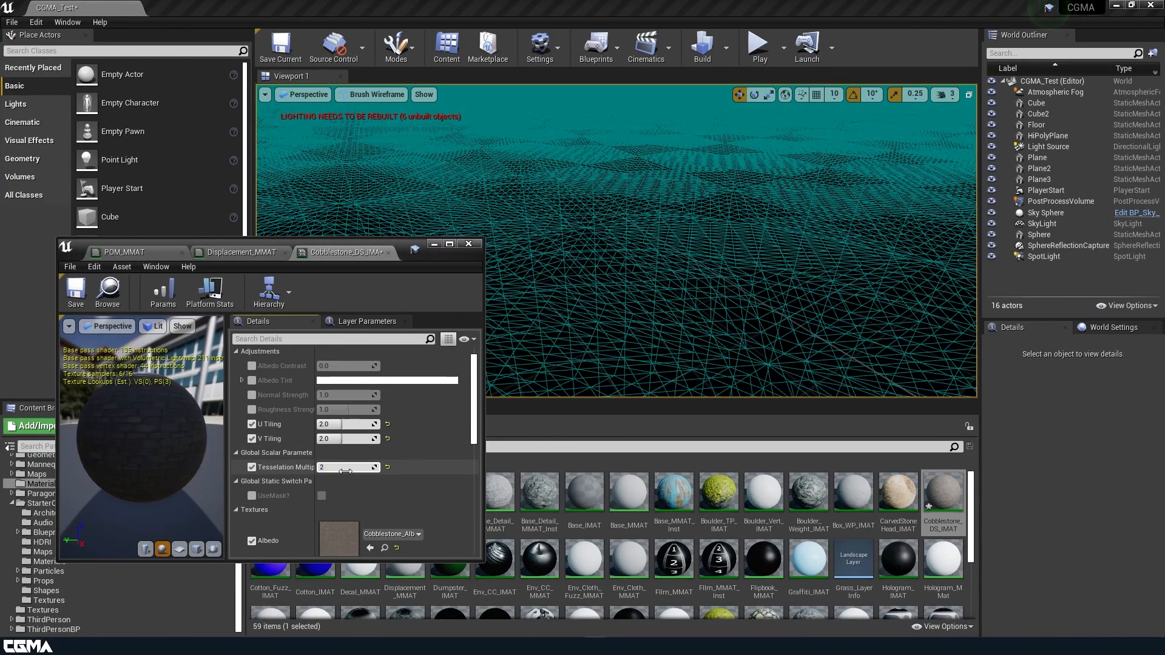
{"action": "key", "text": "Return"}
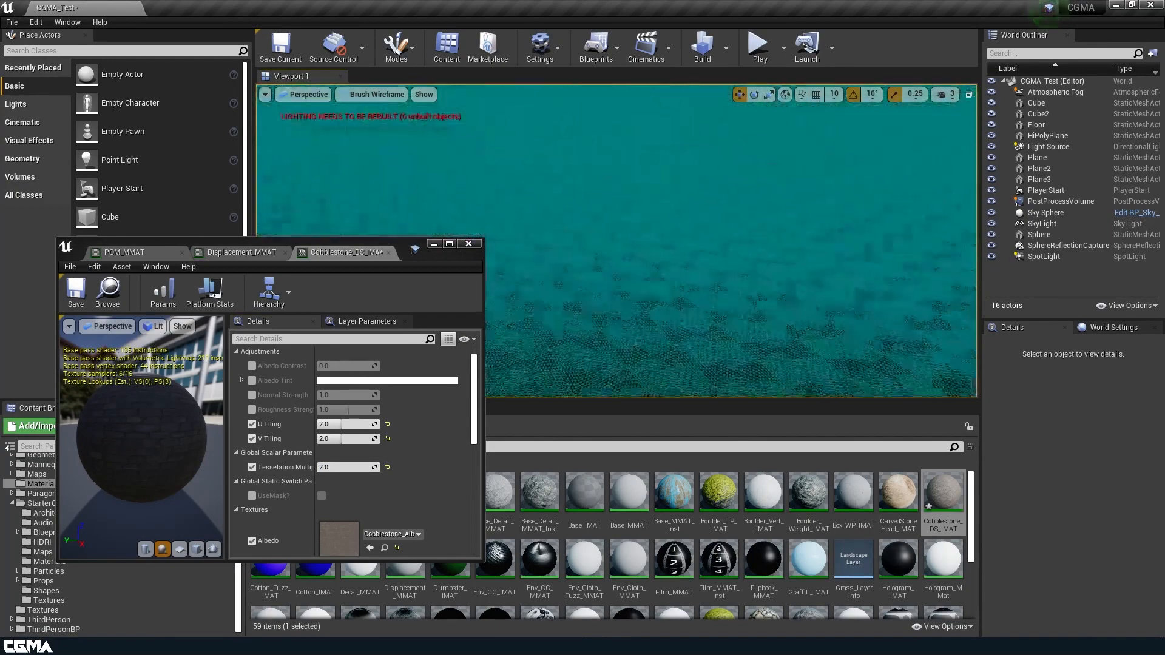
{"action": "right_click_drag", "start_coordinate": [650, 262], "coordinate": [649, 263]}
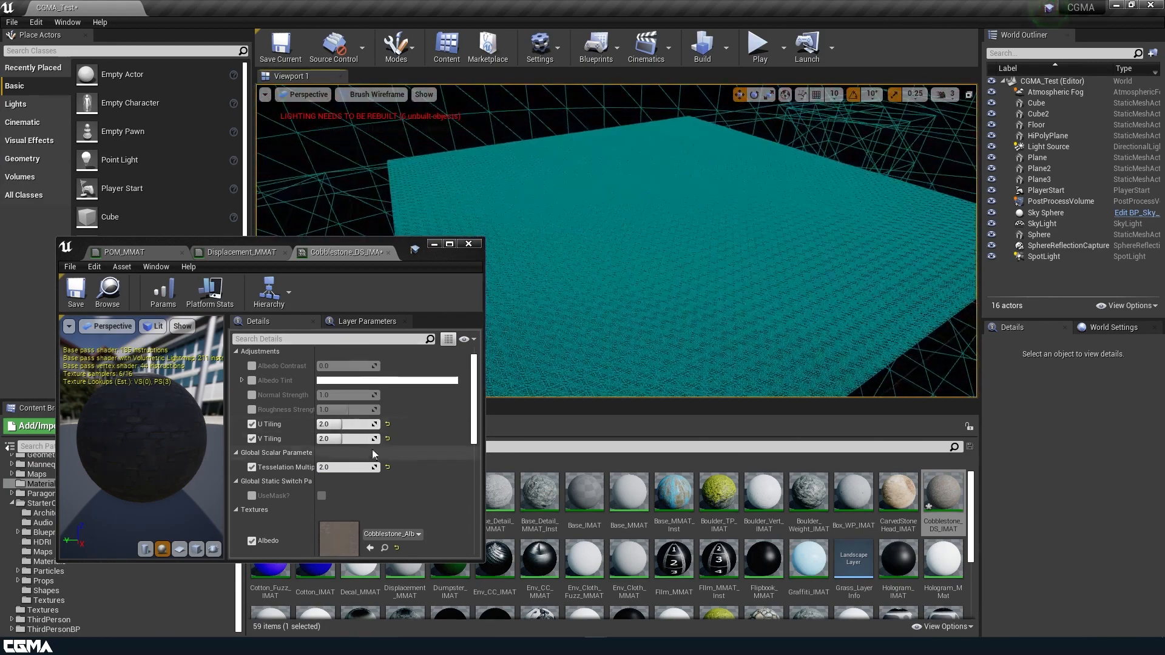
Set V Tiling of the Cobblestone_DS_IMAT instance to 4 and inspect the plane's wireframe up close
{"action": "left_click", "coordinate": [341, 438]}
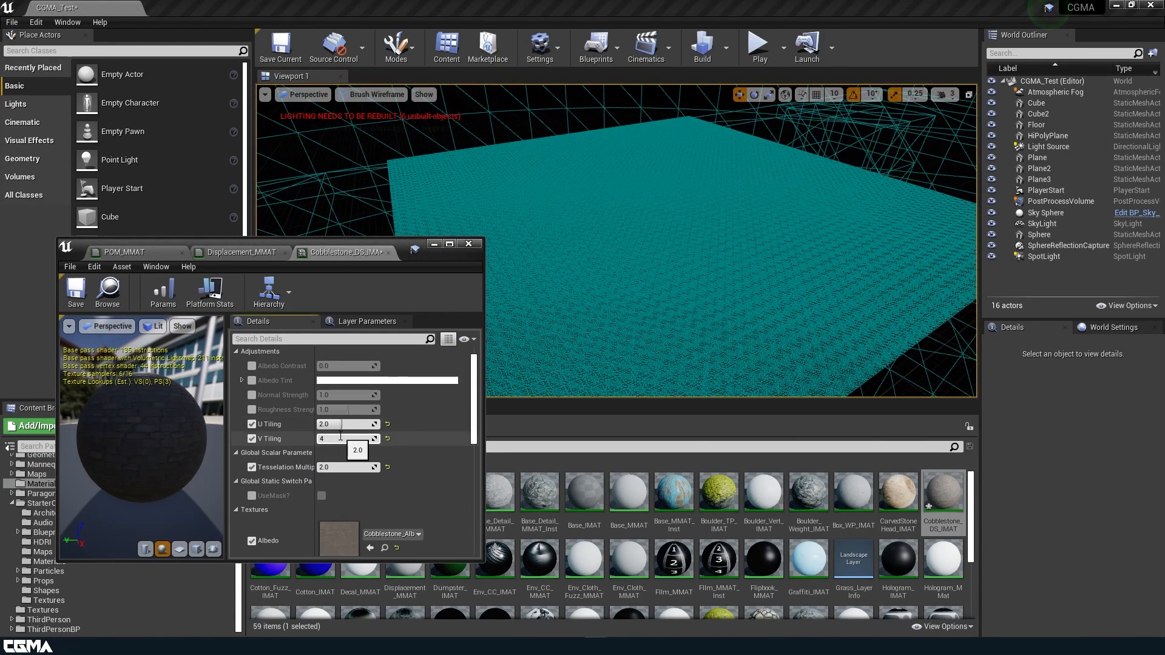
{"action": "type", "text": "4.0"}
{"action": "key", "text": "Return"}
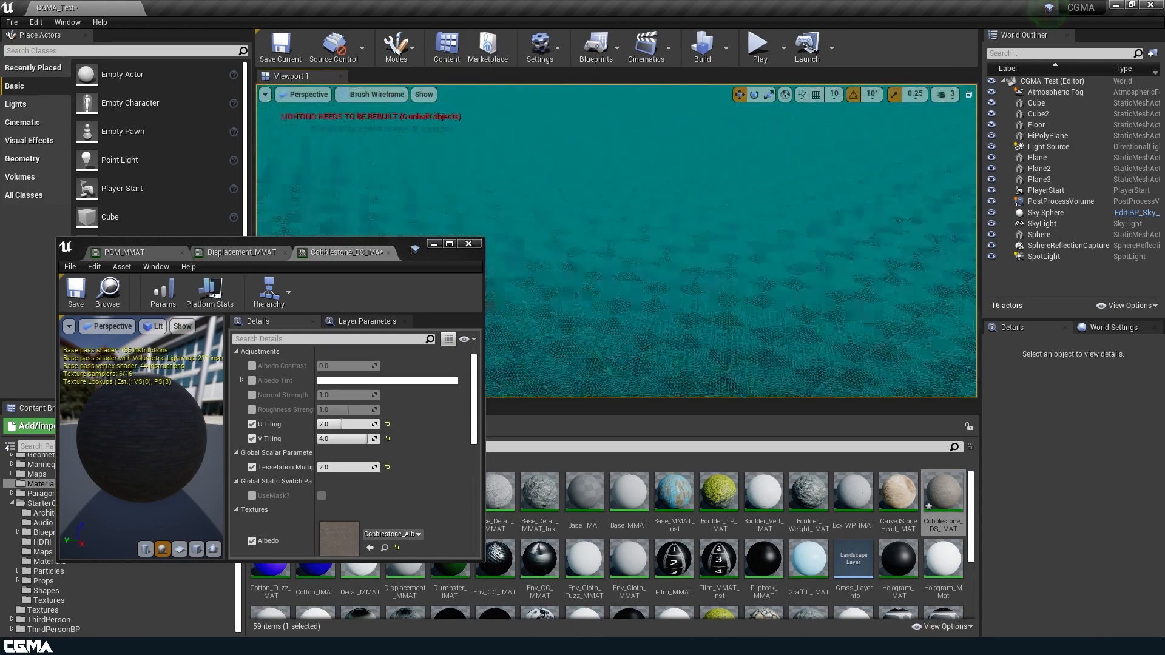
{"action": "right_click_drag", "start_coordinate": [650, 263], "coordinate": [650, 262]}
Try a Tesselation Multiplier of 4 and examine the plane's wireframe from farther away
{"action": "left_click", "coordinate": [346, 468]}
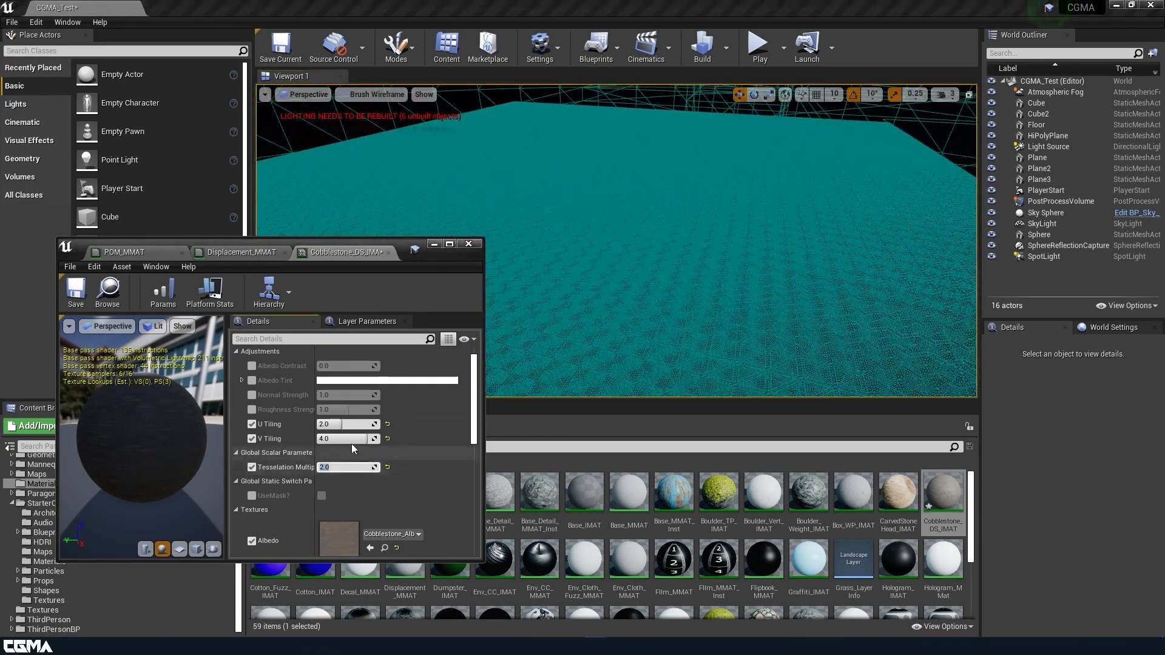
{"action": "type", "text": "4"}
{"action": "key", "text": "Return"}
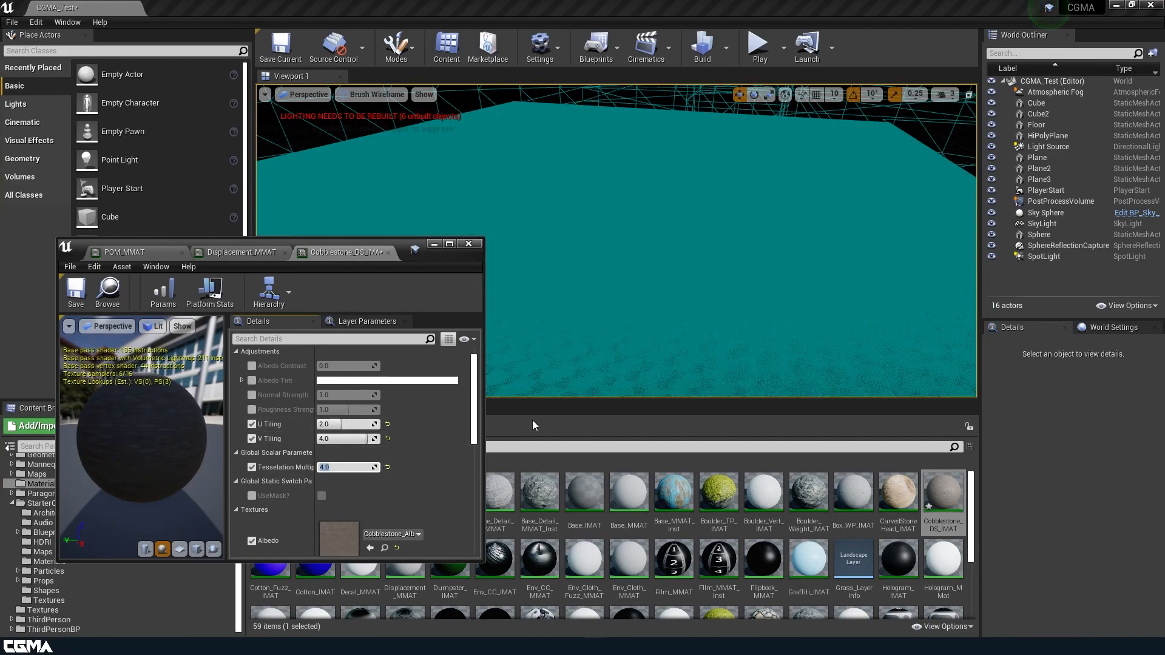
{"action": "right_click_drag", "start_coordinate": [661, 272], "coordinate": [661, 272]}
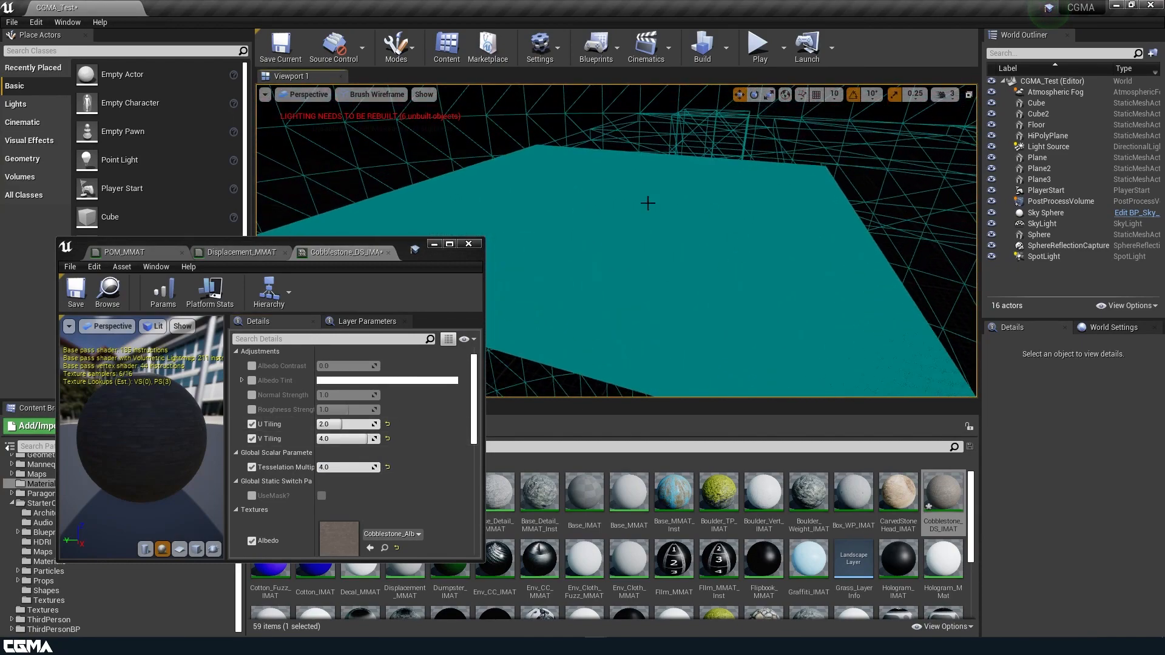
Return the Tesselation Multiplier to 1, inspect the plane's wireframe and save the Cobblestone_DS_IMAT instance
{"action": "left_click", "coordinate": [360, 467]}
{"action": "type", "text": "1"}
{"action": "key", "text": "Return"}
{"action": "key", "text": "s"}
{"action": "right_click_drag", "start_coordinate": [667, 255], "coordinate": [673, 232]}
{"action": "key", "text": "w"}
{"action": "key", "text": "w"}
{"action": "left_click", "coordinate": [77, 294]}
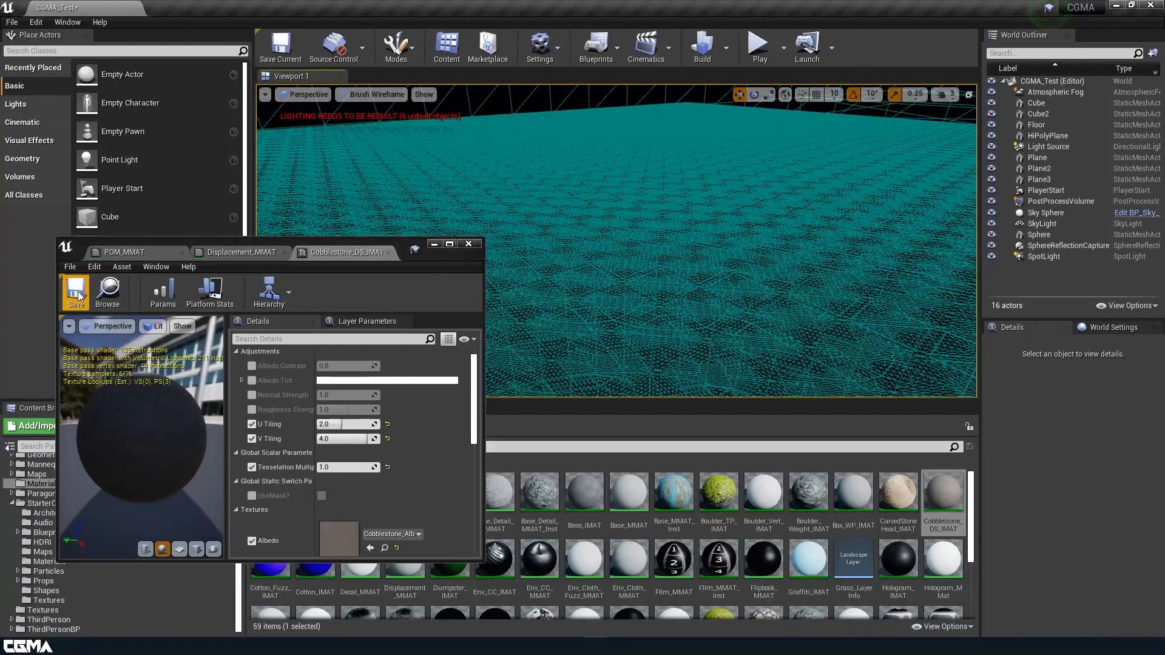
Close the POM_MMAT material and maximize the editor window showing the Displacement_MMAT graph
{"action": "left_click", "coordinate": [122, 253]}
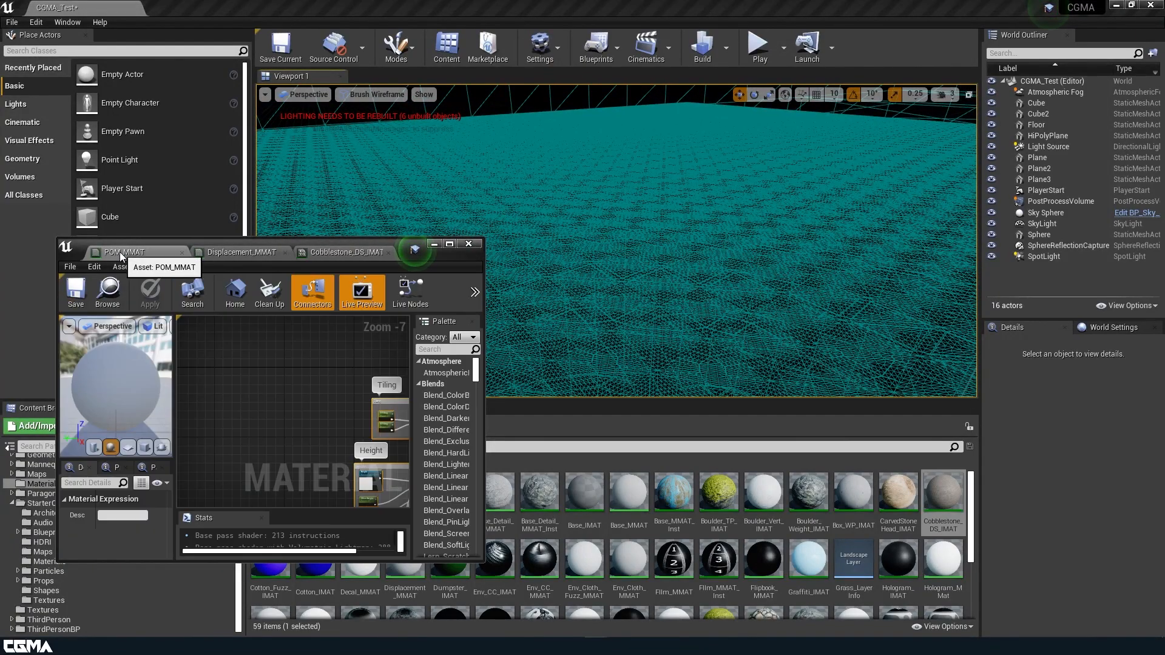
{"action": "left_click", "coordinate": [183, 252]}
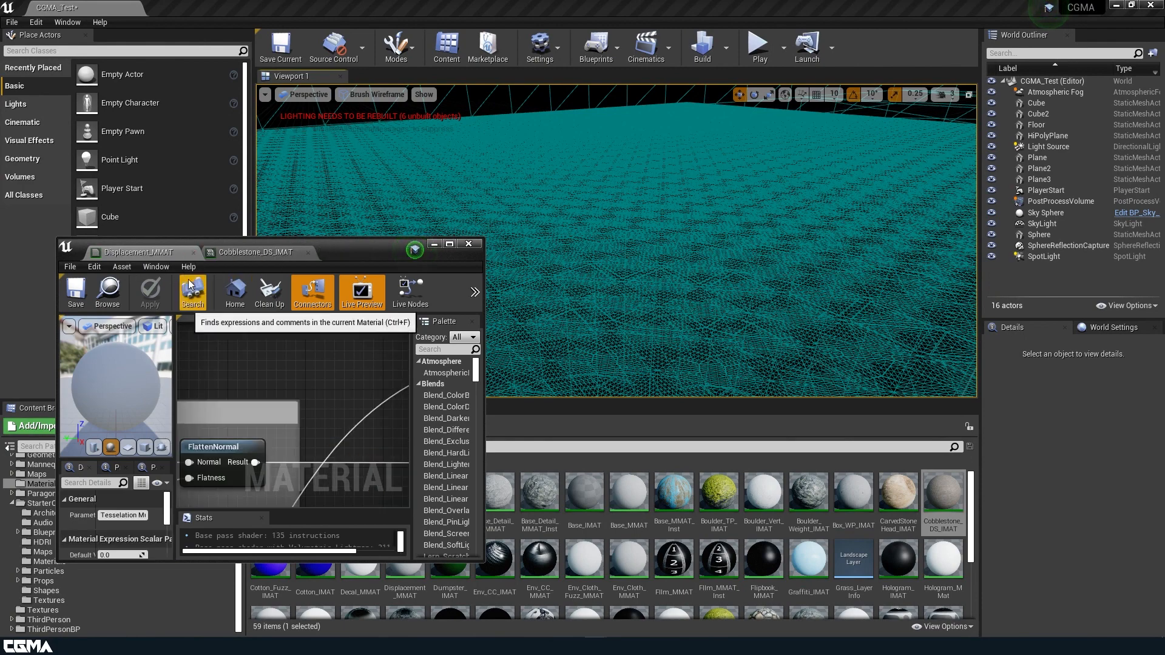
{"action": "double_click", "coordinate": [369, 249]}
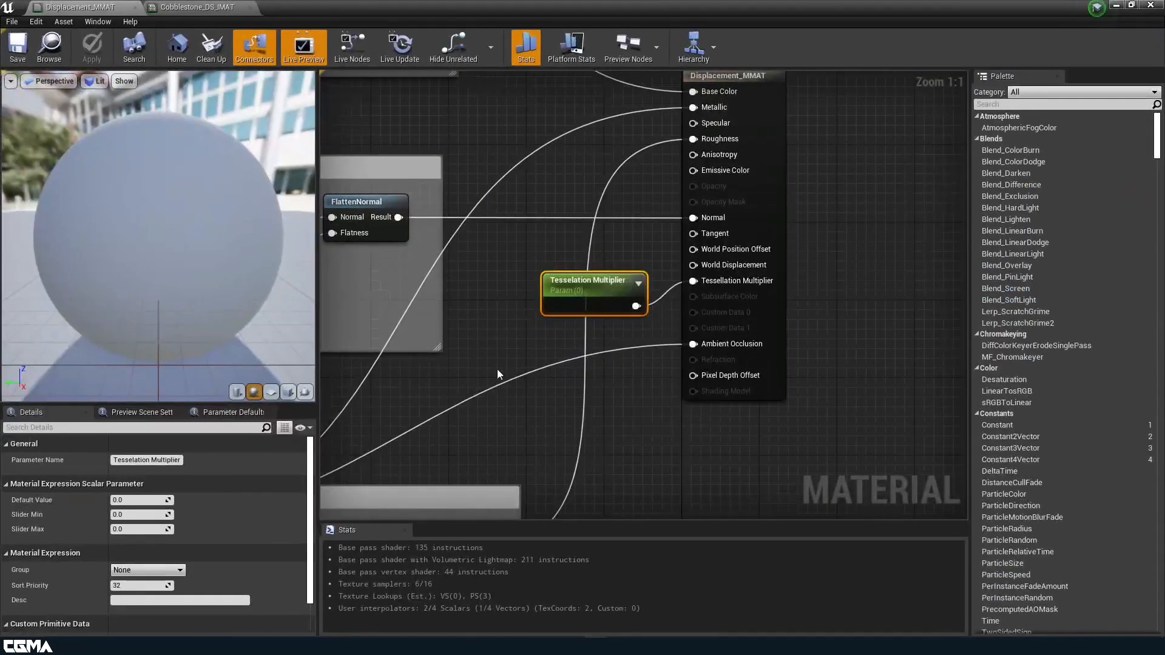
Move the Tesselation Multiplier node below the ORM group and shift the material result node farther away from the groups
{"action": "scroll", "coordinate": [607, 315], "scroll_direction": "down", "scroll_amount": 5}
{"action": "left_click_drag", "start_coordinate": [731, 287], "coordinate": [604, 143]}
{"action": "right_click_drag", "start_coordinate": [605, 143], "coordinate": [505, 528]}
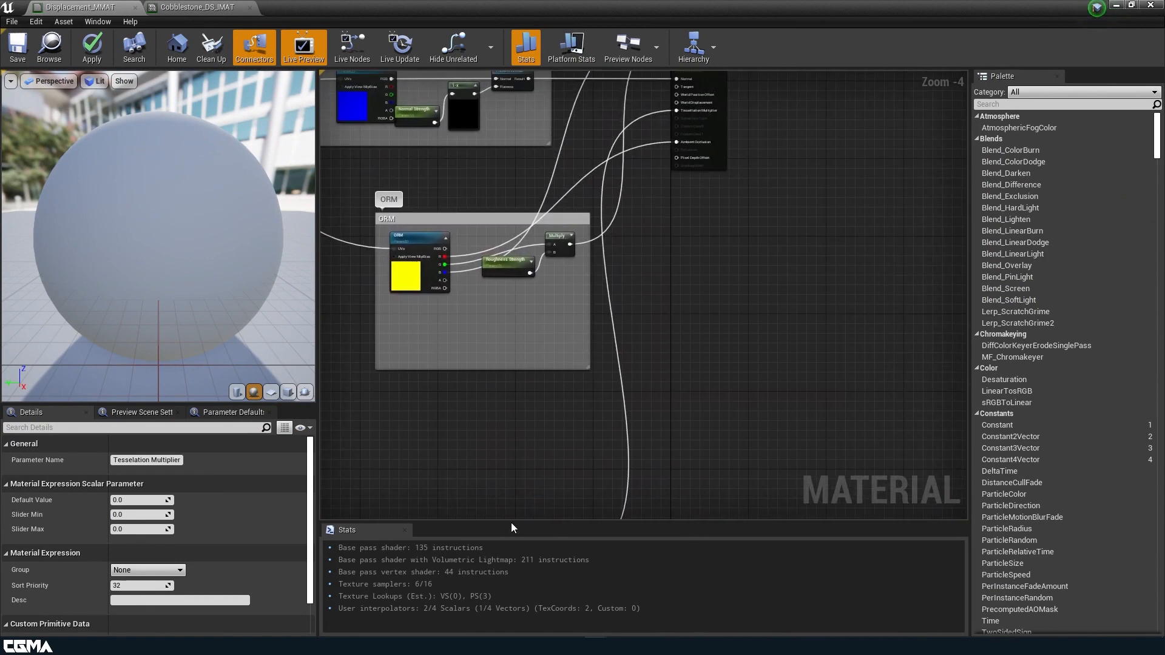
{"action": "left_click_drag", "start_coordinate": [719, 160], "coordinate": [808, 210]}
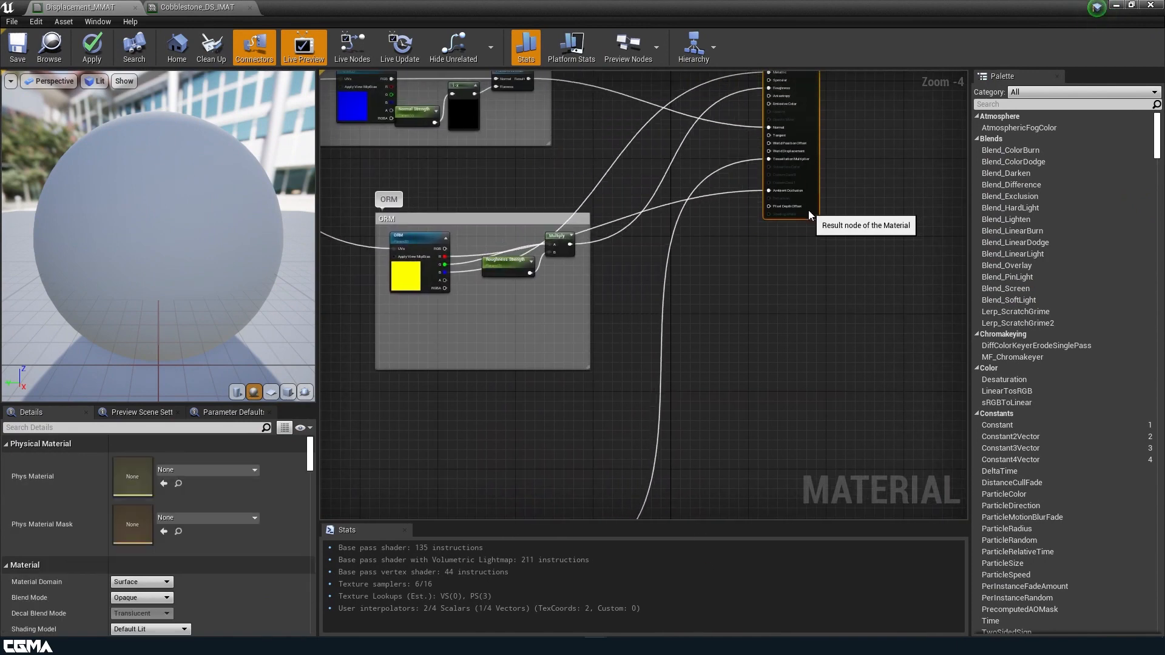
{"action": "right_click_drag", "start_coordinate": [730, 331], "coordinate": [799, 231]}
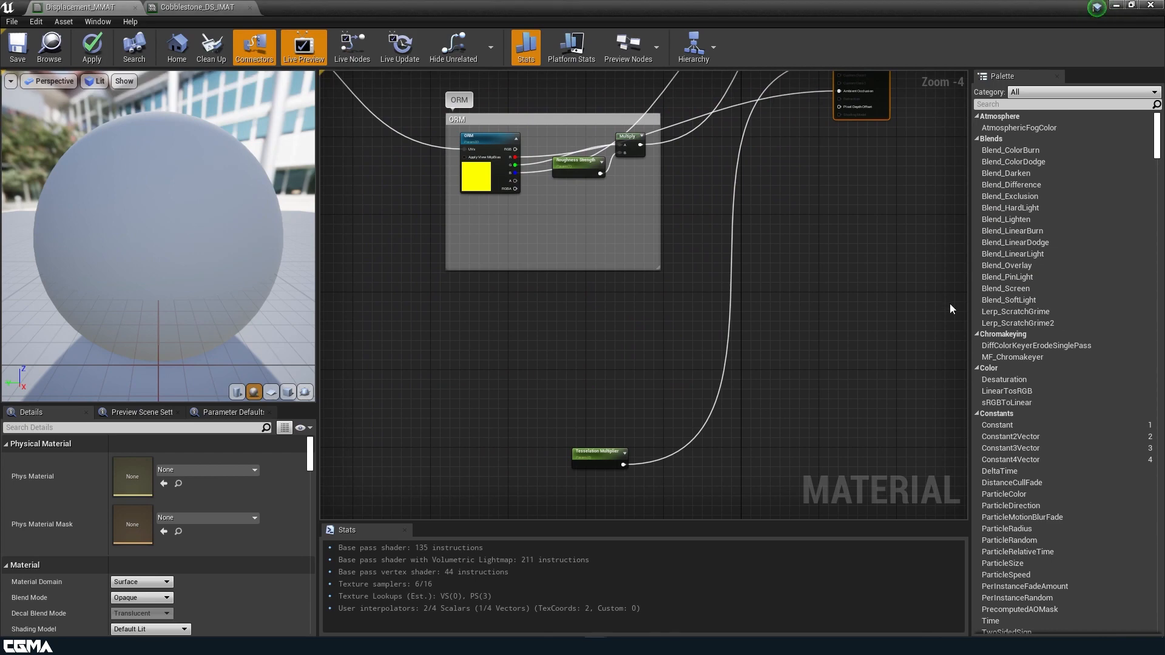
{"action": "right_click_drag", "start_coordinate": [548, 345], "coordinate": [564, 334]}
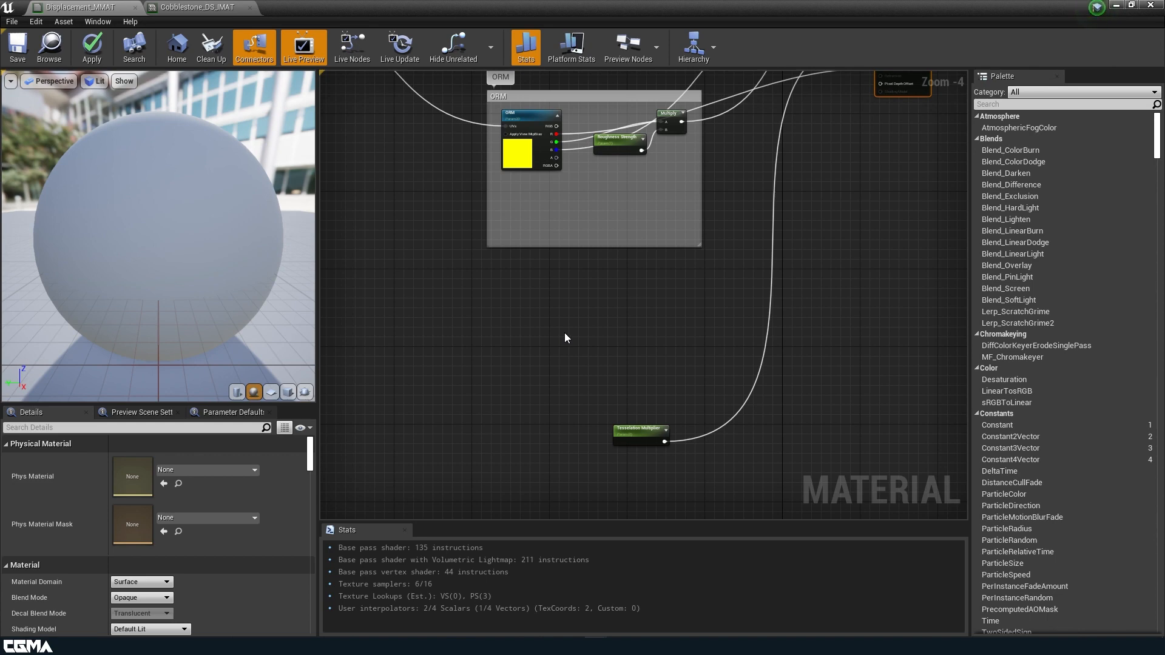
{"action": "right_click", "coordinate": [499, 321]}
{"action": "type", "text": "camera"}
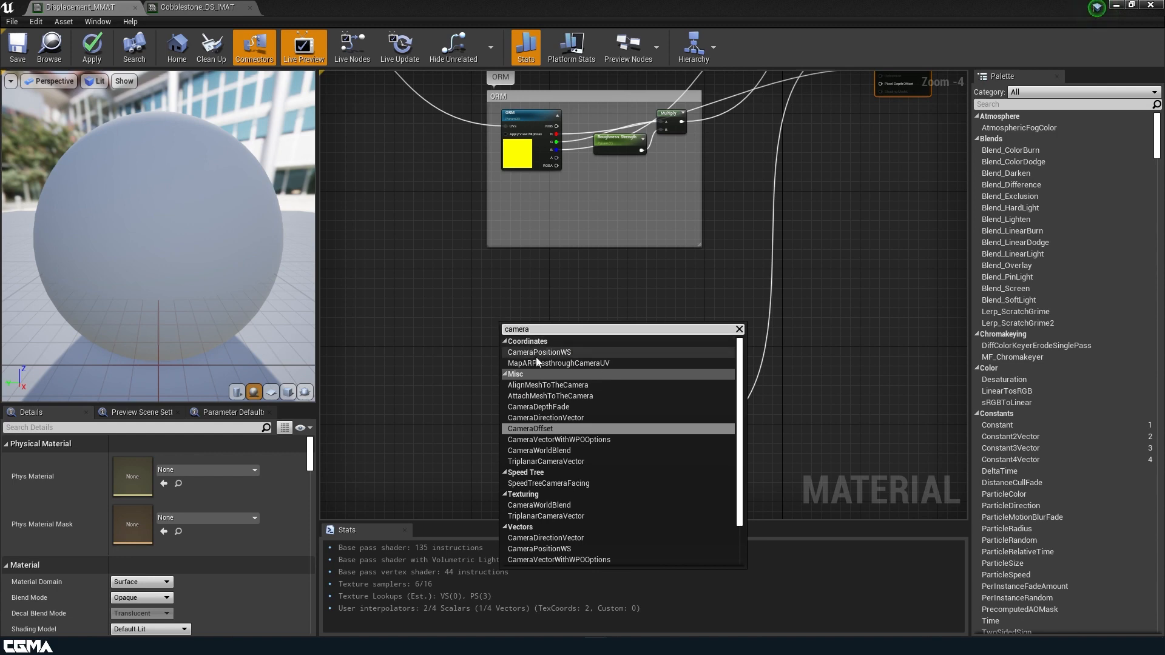
{"action": "left_click", "coordinate": [549, 430]}
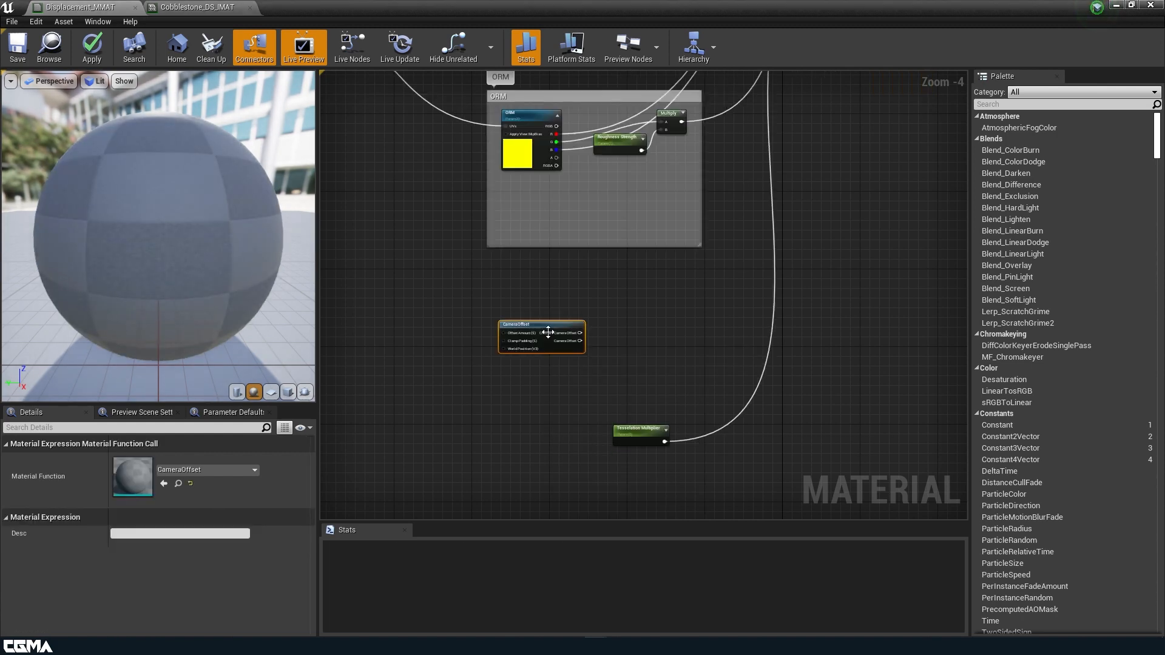
{"action": "key", "text": "Delete"}
Add a CameraPositionWS node in the empty area below the ORM group, above the Tesselation Multiplier node
{"action": "scroll", "coordinate": [508, 340], "scroll_direction": "down", "scroll_amount": 1}
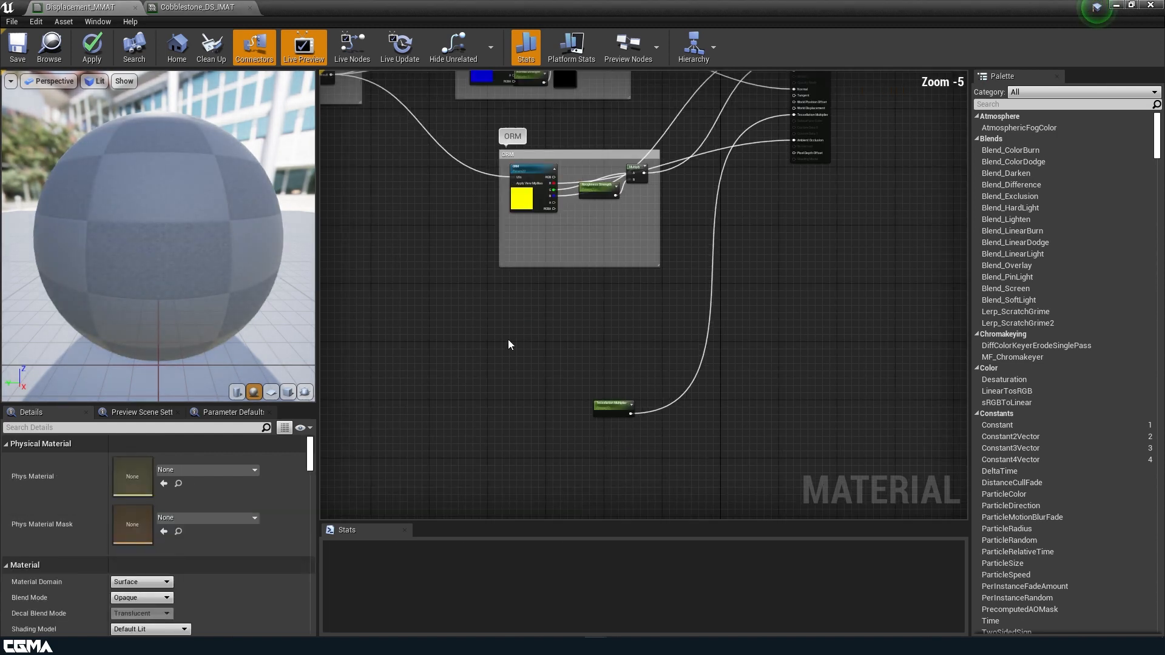
{"action": "right_click", "coordinate": [471, 339]}
{"action": "type", "text": "camera"}
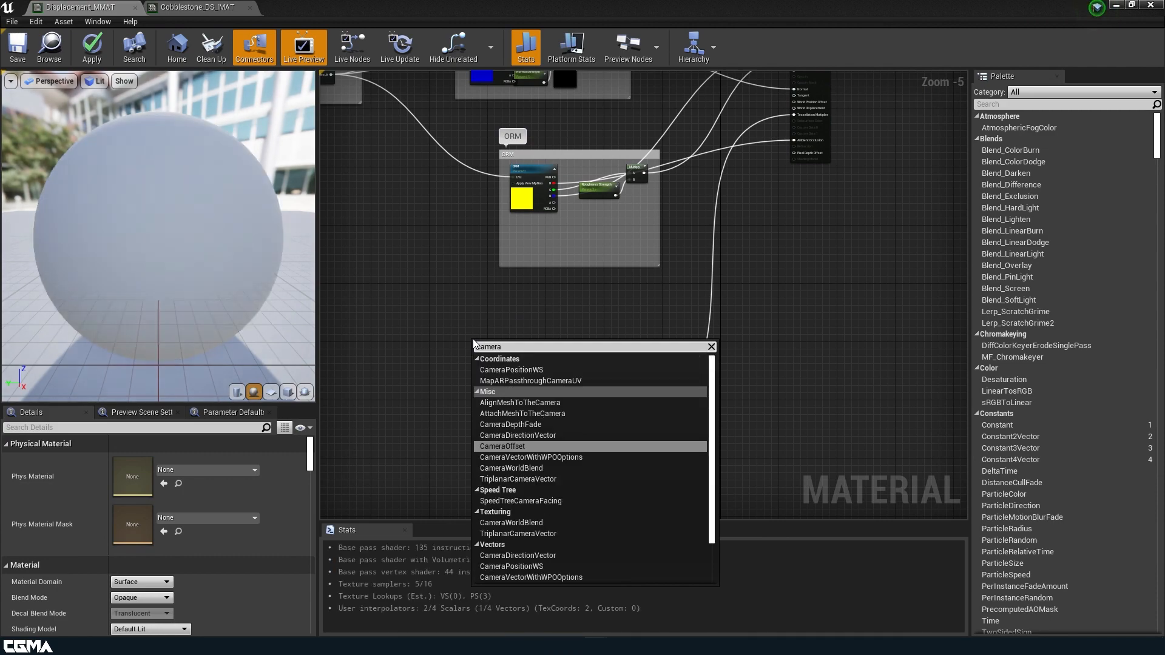
{"action": "scroll", "coordinate": [531, 375], "scroll_direction": "down", "scroll_amount": 1}
{"action": "scroll", "coordinate": [538, 371], "scroll_direction": "up", "scroll_amount": 1}
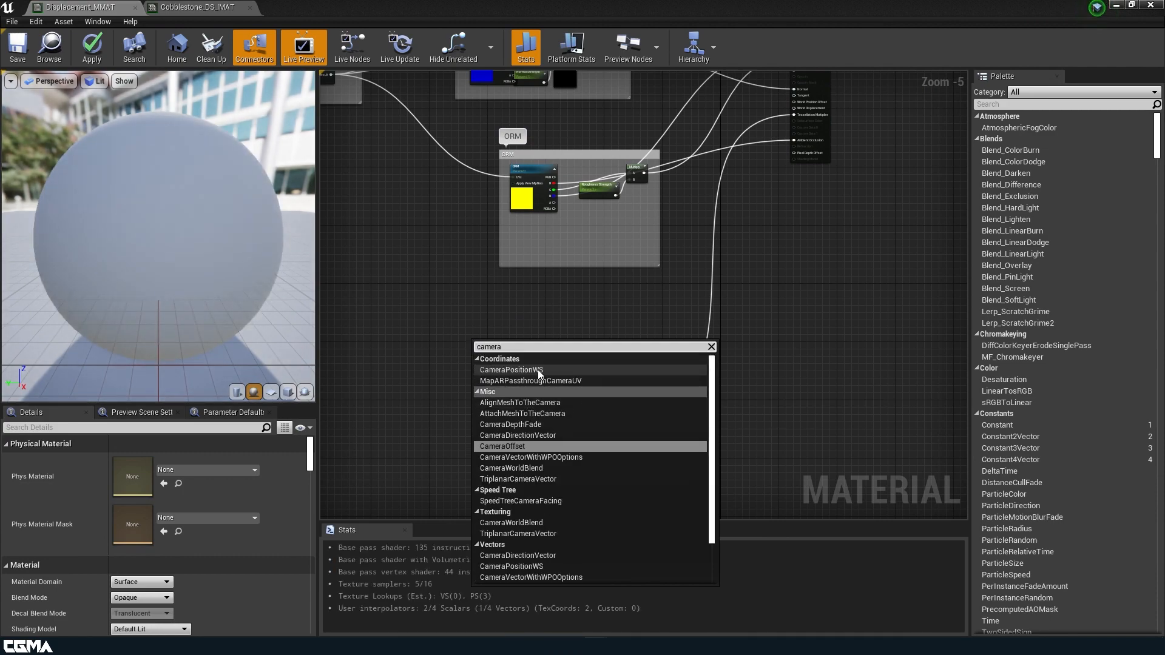
{"action": "left_click", "coordinate": [530, 371]}
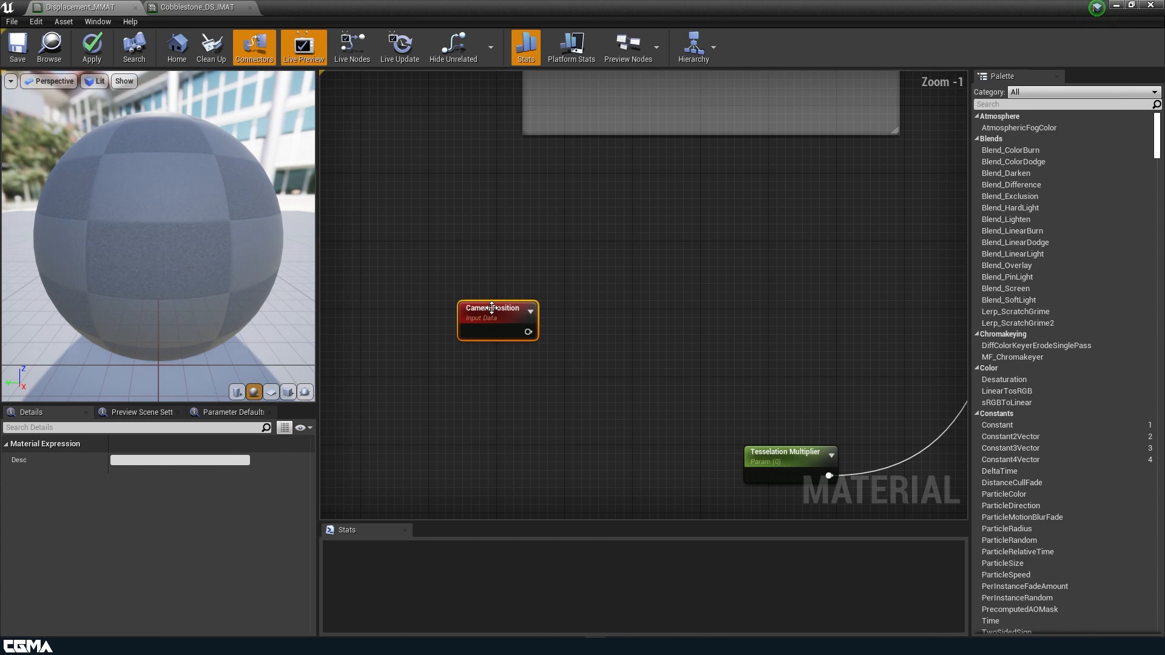
{"action": "left_click_drag", "start_coordinate": [496, 312], "coordinate": [493, 260]}
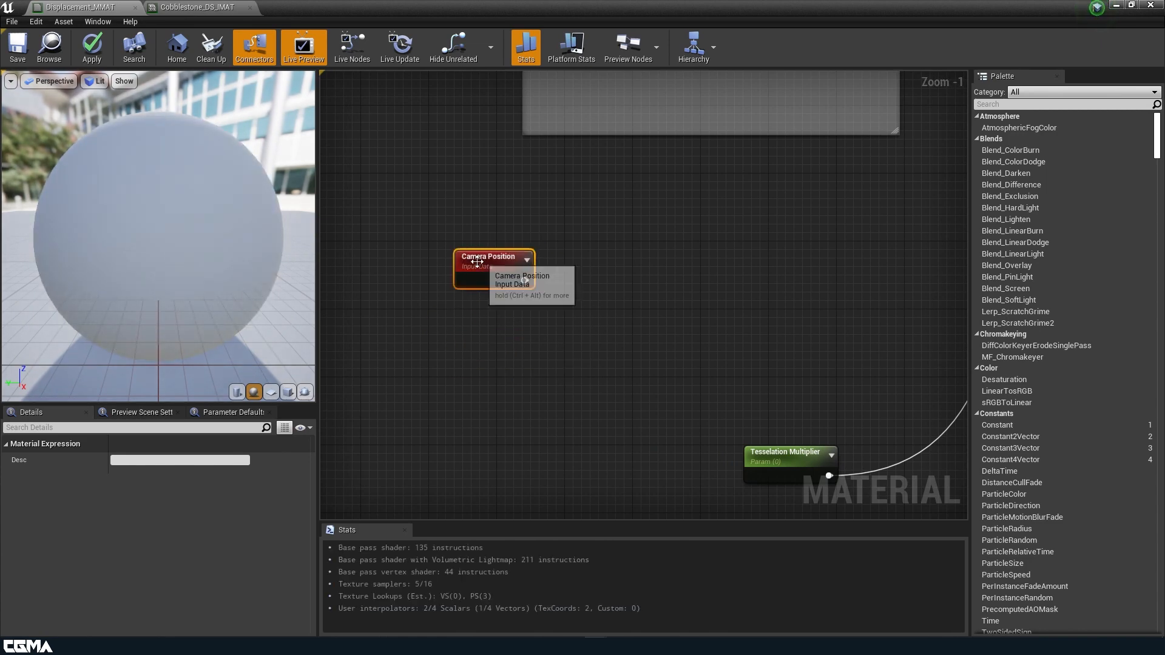
Add a WorldPosition node and place it directly below the Camera Position node
{"action": "right_click", "coordinate": [444, 424]}
{"action": "type", "text": "world"}
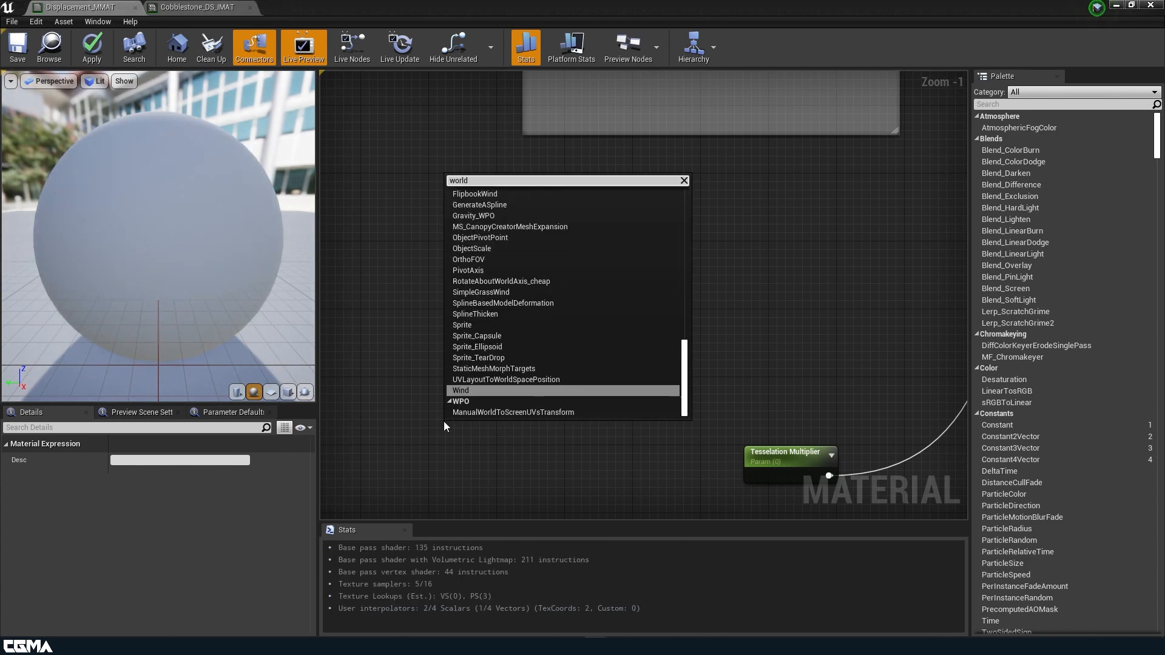
{"action": "type", "text": " po"}
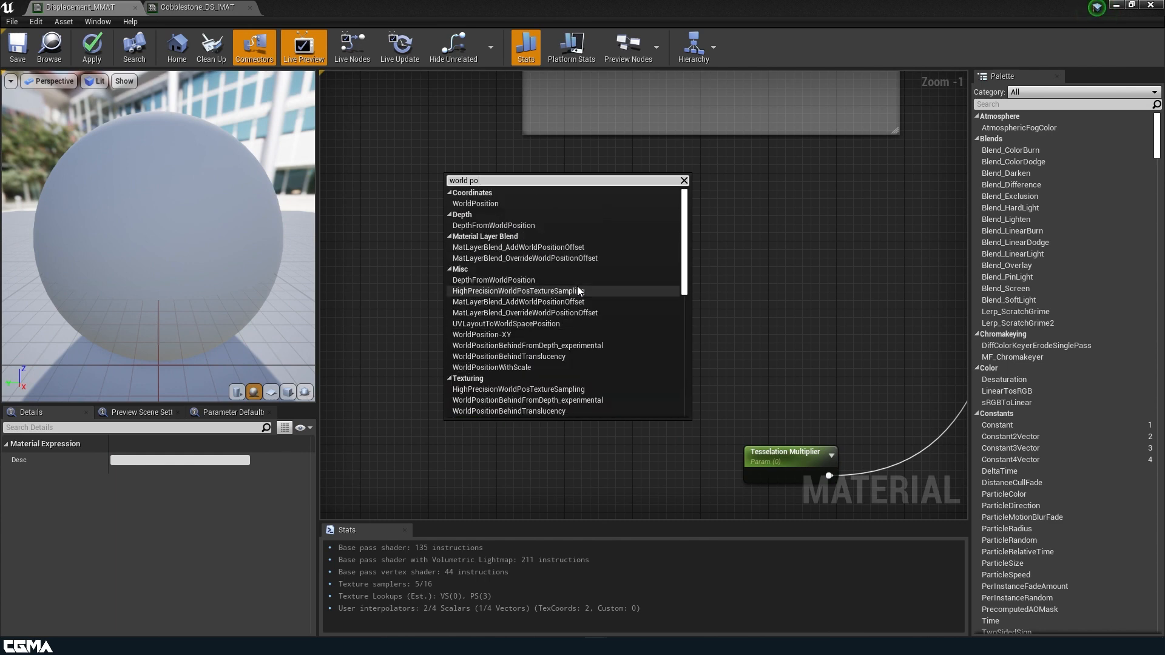
{"action": "left_click", "coordinate": [482, 207]}
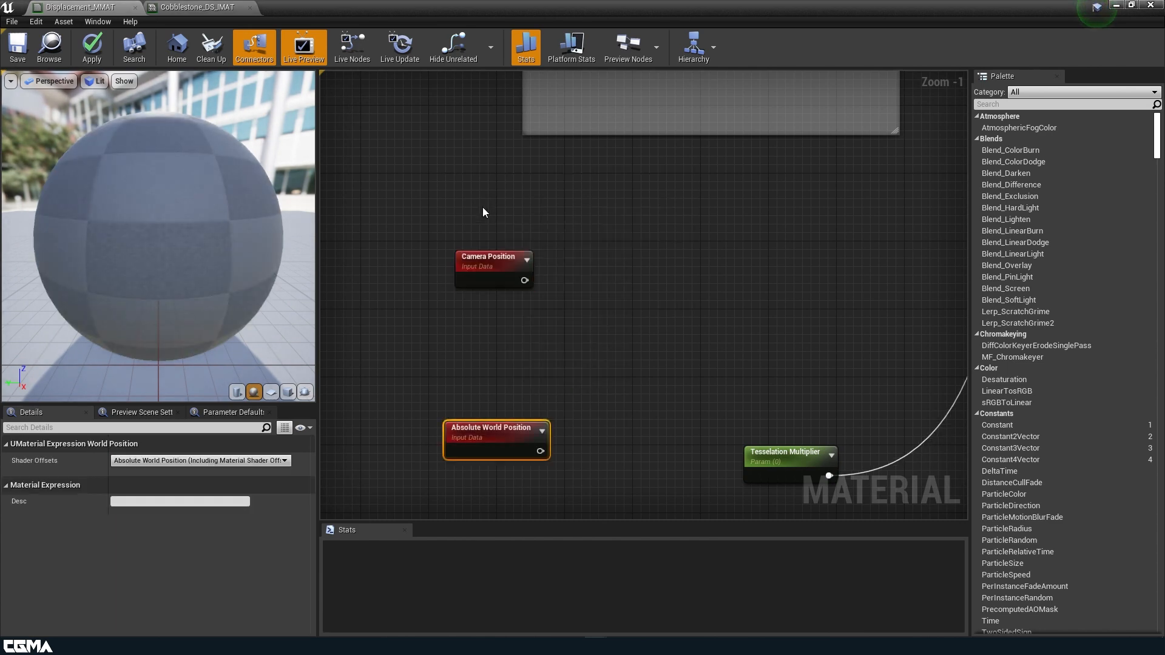
{"action": "left_click_drag", "start_coordinate": [474, 433], "coordinate": [475, 356]}
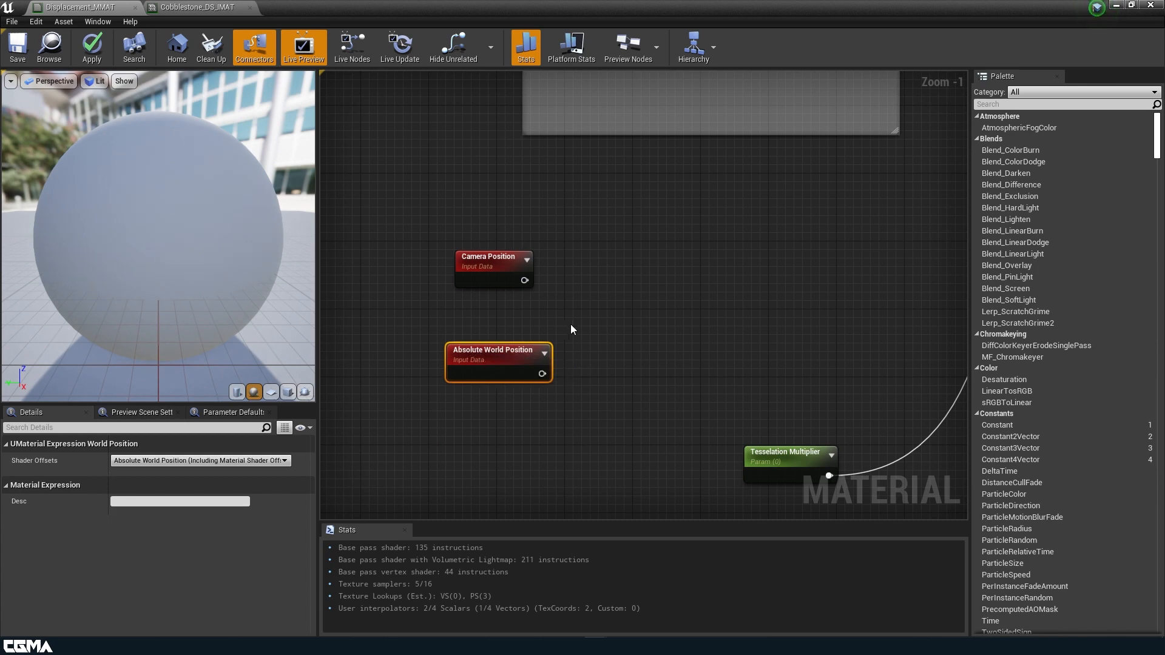
Add a Subtract node, connecting Camera Position to input A and Absolute World Position to input B
{"action": "left_click", "coordinate": [587, 318]}
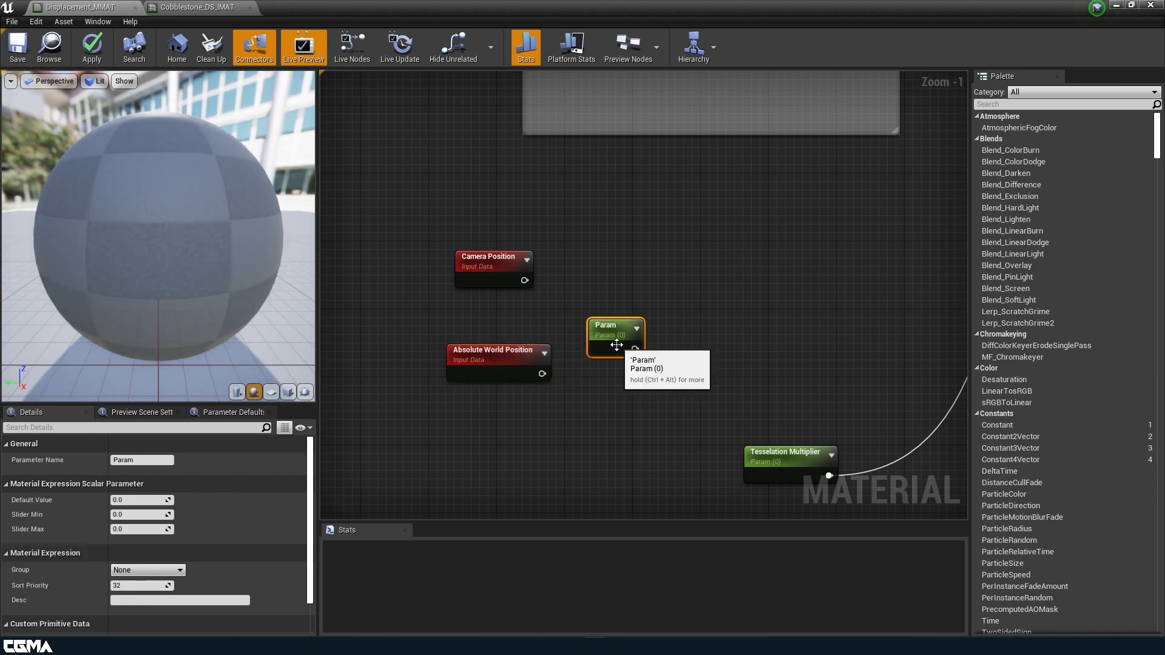
{"action": "key", "text": "Delete"}
{"action": "right_click", "coordinate": [560, 303]}
{"action": "type", "text": "sub"}
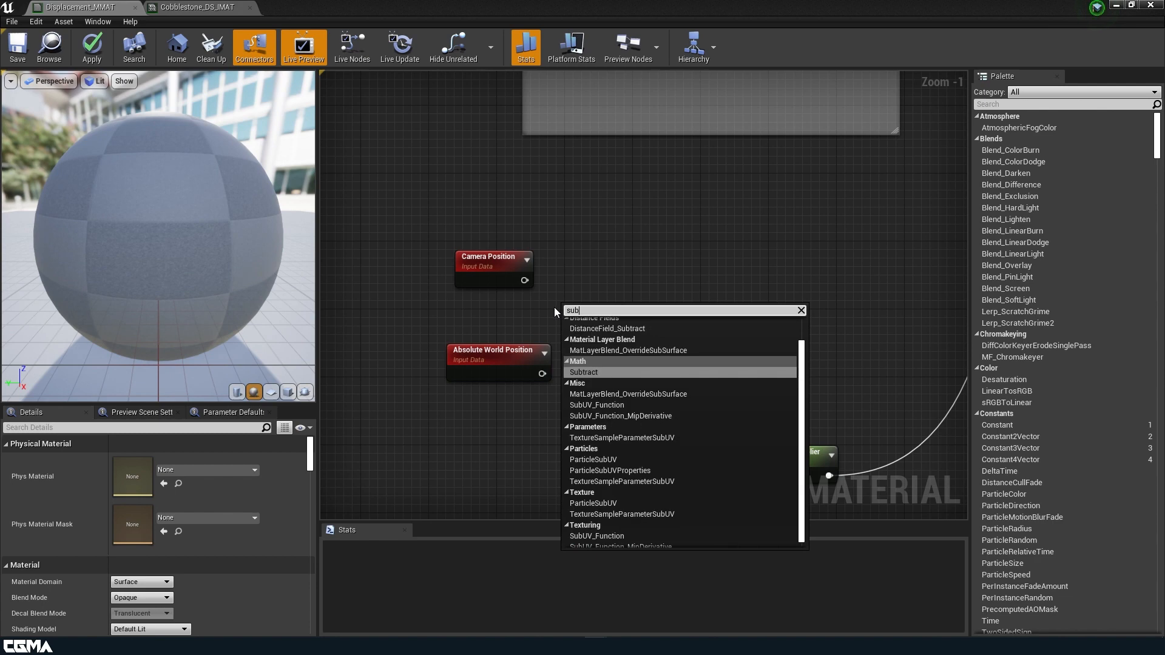
{"action": "type", "text": "tr"}
{"action": "left_click", "coordinate": [591, 356]}
{"action": "left_click_drag", "start_coordinate": [542, 376], "coordinate": [570, 335]}
{"action": "left_click_drag", "start_coordinate": [525, 280], "coordinate": [569, 323]}
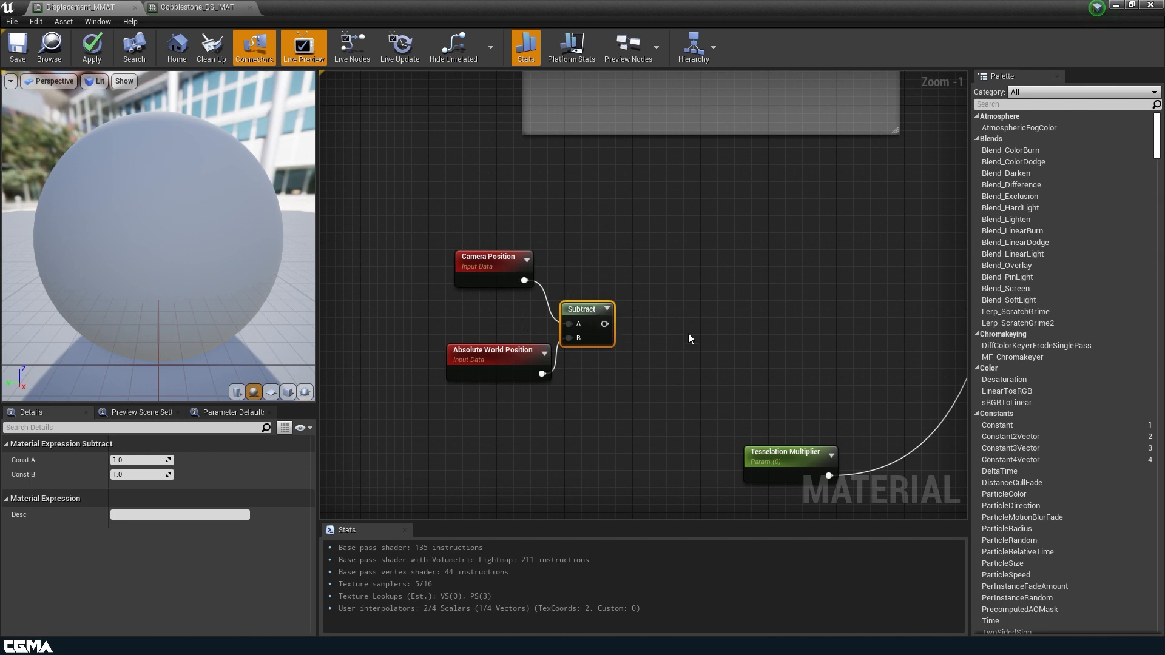
Add a VectorLength node beside the Subtract node and connect the Subtract output to its Vector 3 input
{"action": "right_click", "coordinate": [629, 334]}
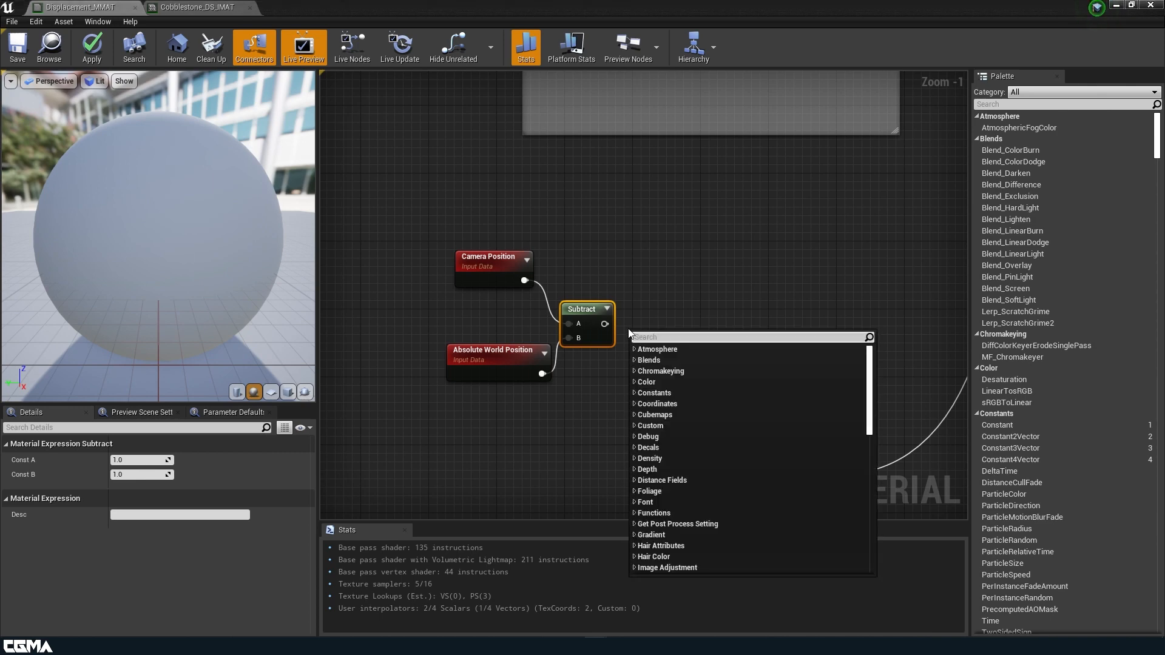
{"action": "type", "text": "vecto"}
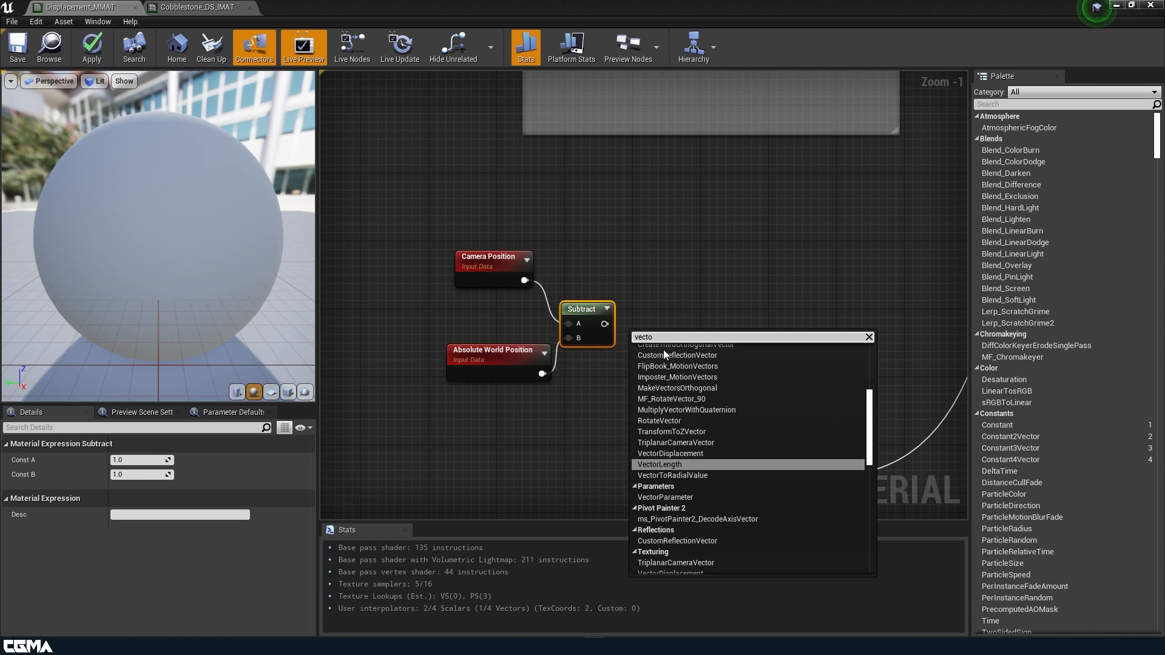
{"action": "left_click", "coordinate": [680, 464]}
{"action": "left_click_drag", "start_coordinate": [657, 330], "coordinate": [678, 269]}
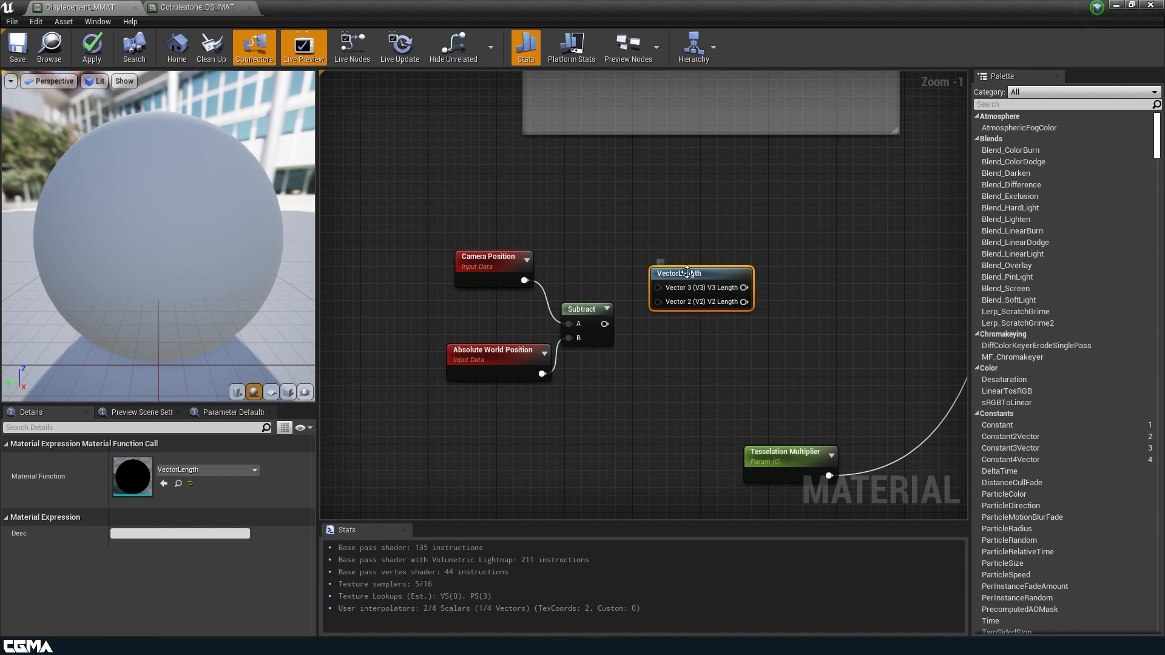
{"action": "left_click_drag", "start_coordinate": [604, 323], "coordinate": [659, 289]}
Add a Divide node after VectorLength and connect the V3 Length output to input A
{"action": "right_click_drag", "start_coordinate": [677, 368], "coordinate": [620, 371]}
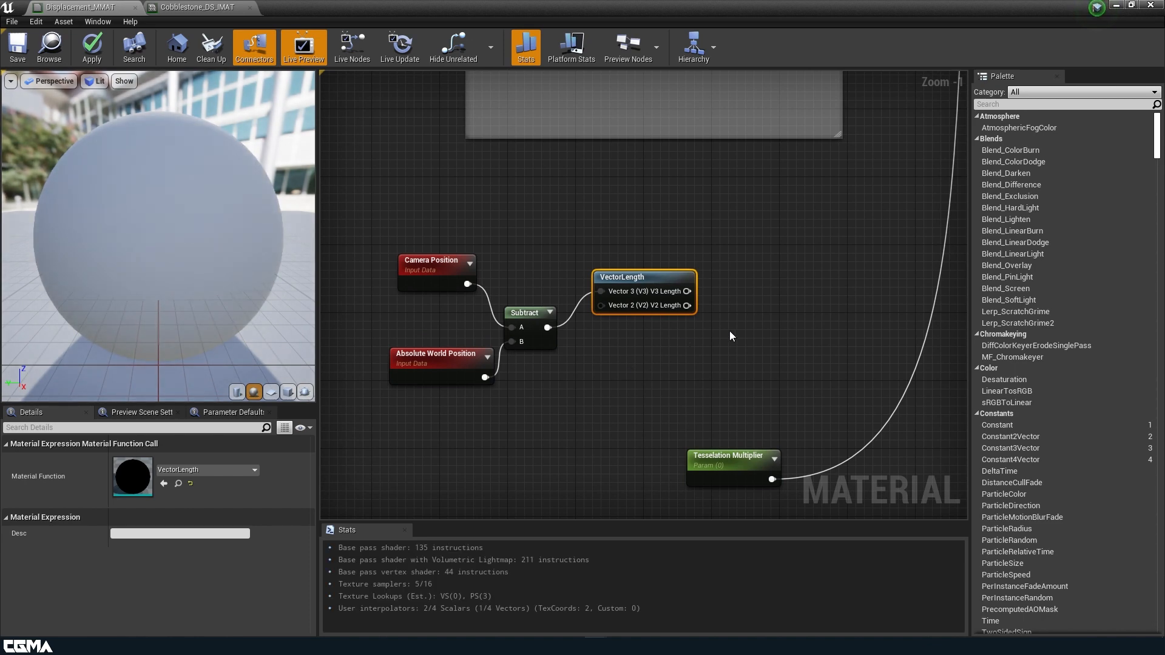
{"action": "left_click", "coordinate": [777, 303]}
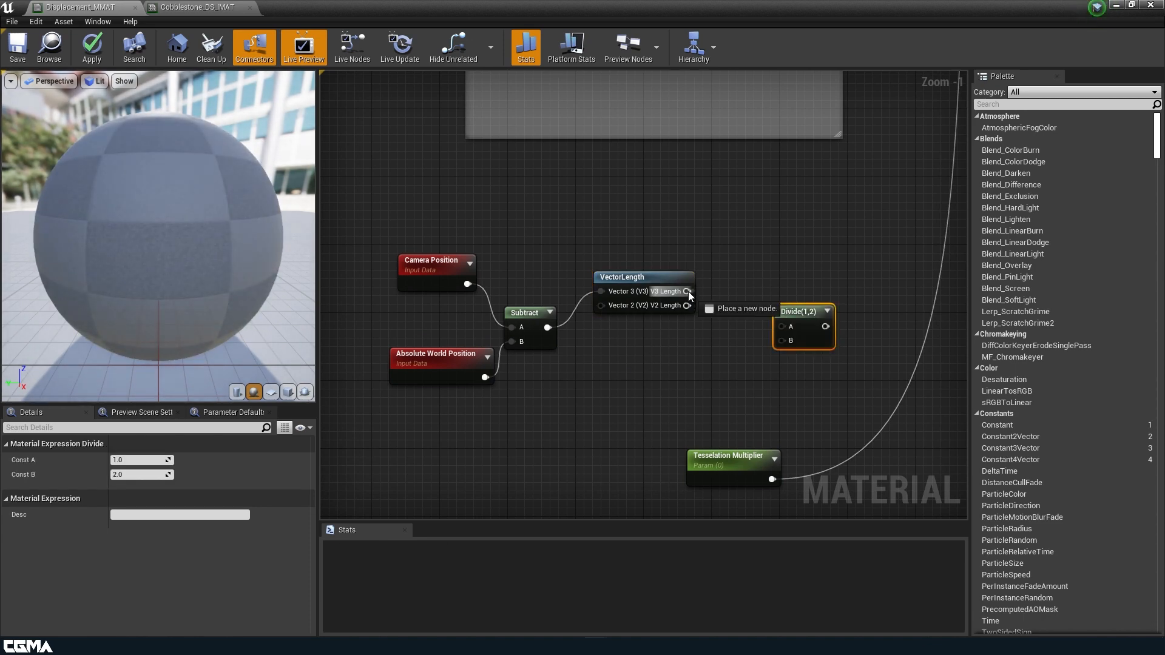
{"action": "left_click_drag", "start_coordinate": [687, 291], "coordinate": [782, 326]}
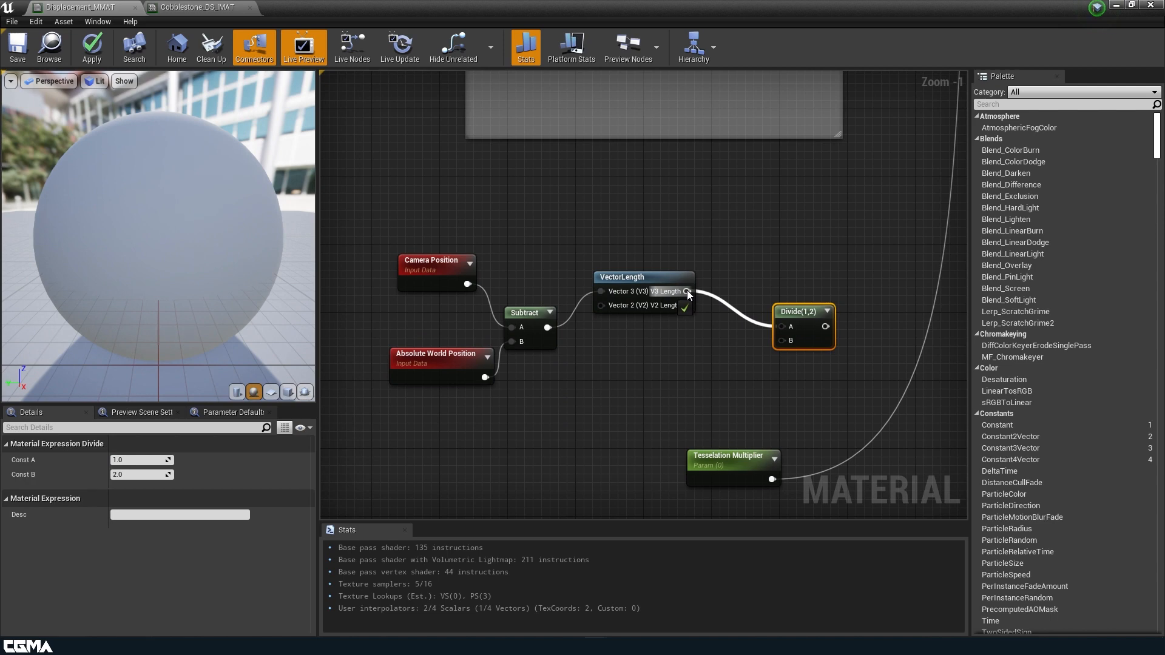
{"action": "right_click_drag", "start_coordinate": [586, 439], "coordinate": [579, 422]}
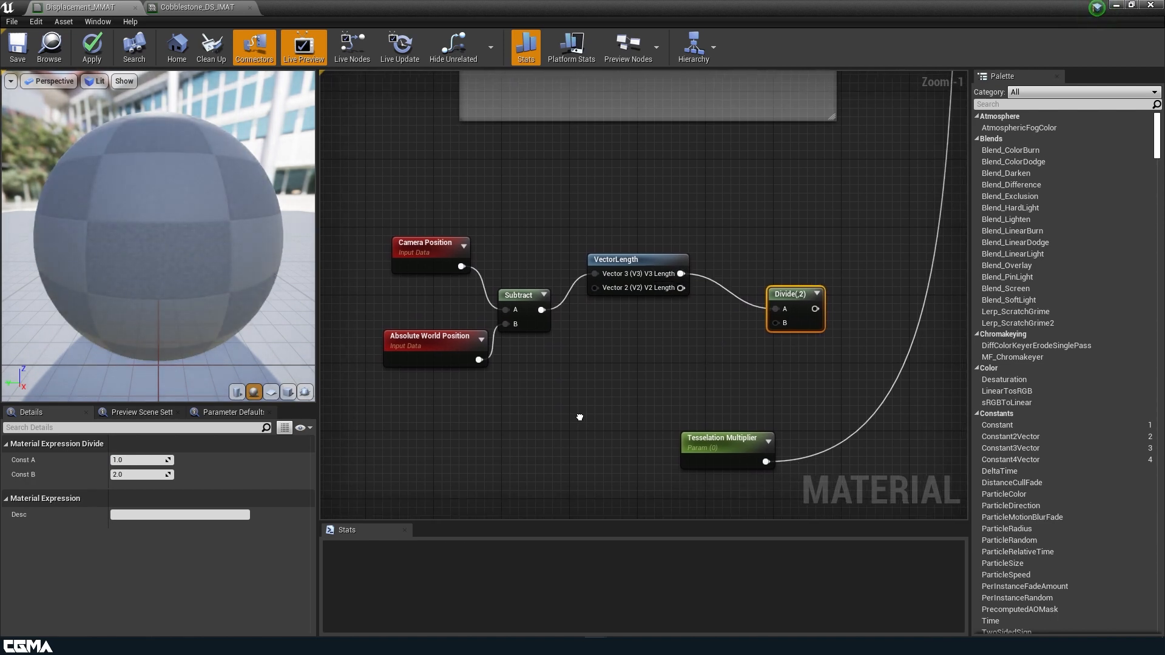
Duplicate the Tesselation Multiplier parameter, place the copy below VectorLength, and rename it Fade Length
{"action": "left_click", "coordinate": [706, 464]}
{"action": "key", "text": "ctrl+w"}
{"action": "left_click_drag", "start_coordinate": [670, 464], "coordinate": [589, 395]}
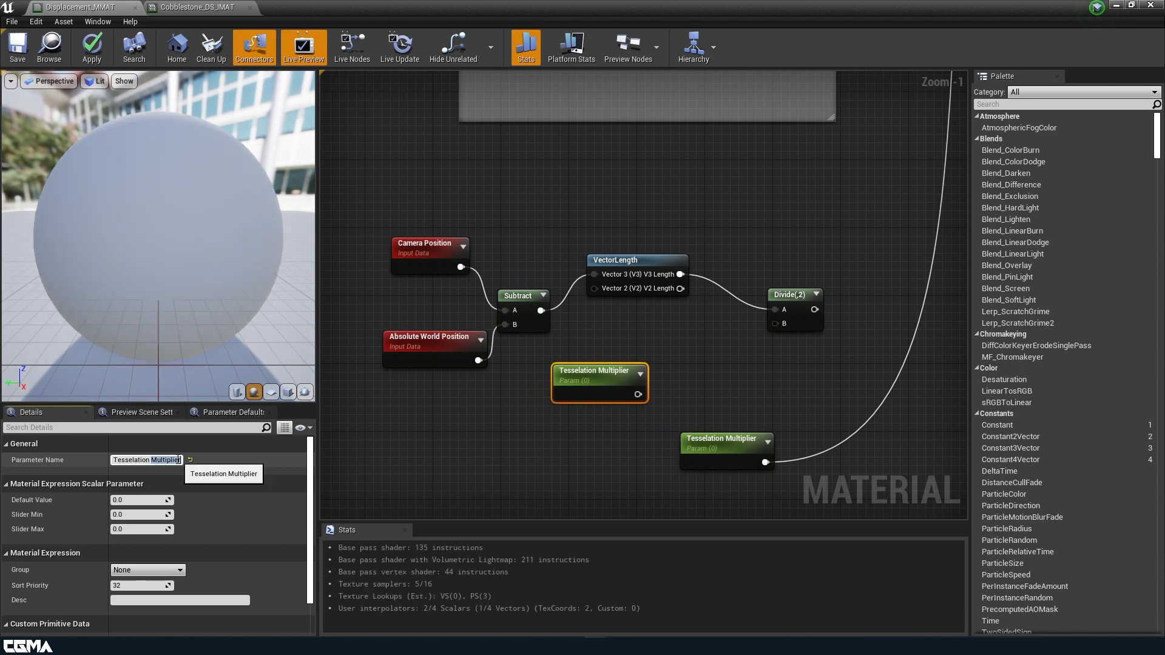
{"action": "left_click_drag", "start_coordinate": [177, 460], "coordinate": [62, 459]}
{"action": "type", "text": "Fade L"}
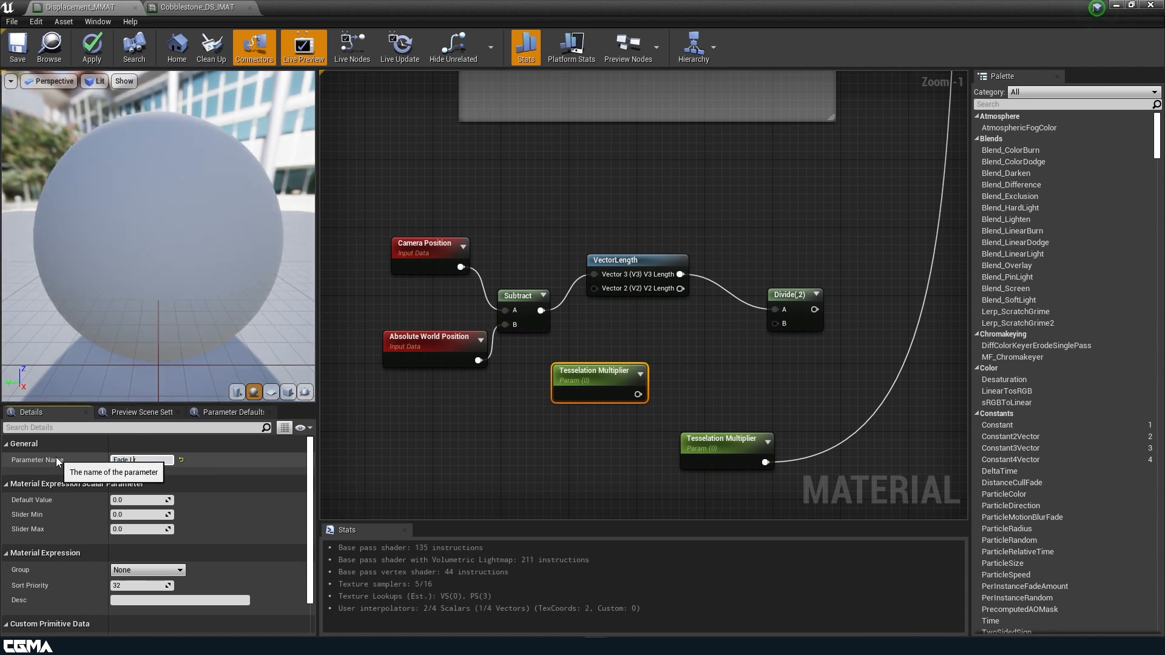
{"action": "type", "text": "ength"}
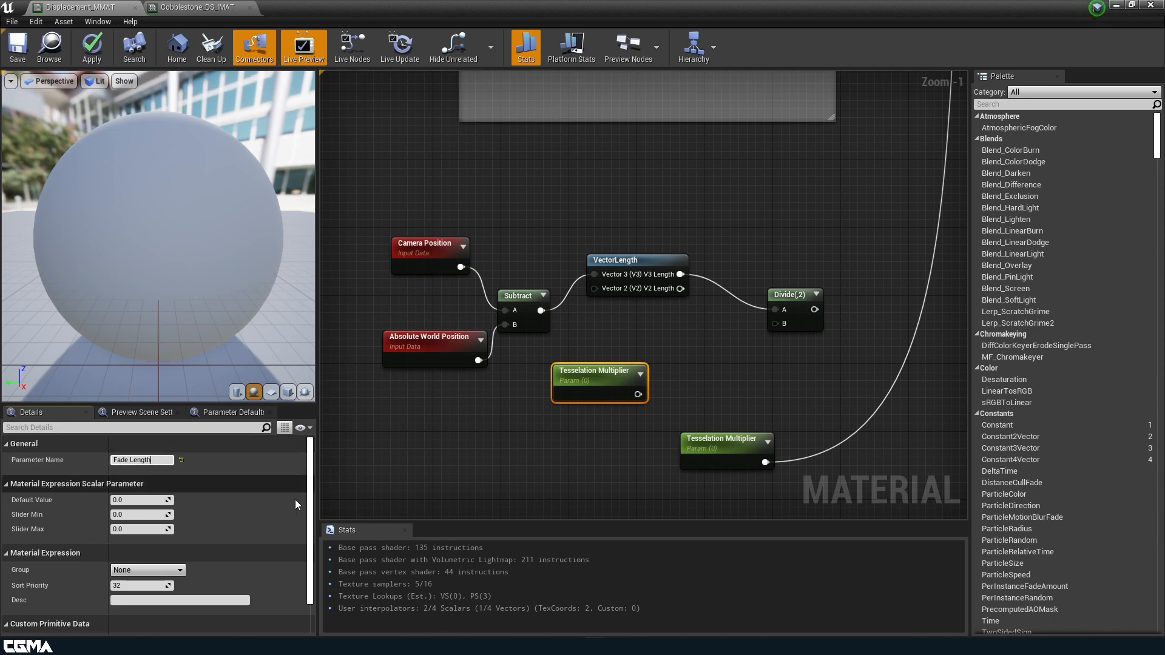
{"action": "left_click", "coordinate": [613, 442]}
Connect Fade Length to input B of the Divide node and set its default value to 1500
{"action": "left_click_drag", "start_coordinate": [608, 394], "coordinate": [776, 323]}
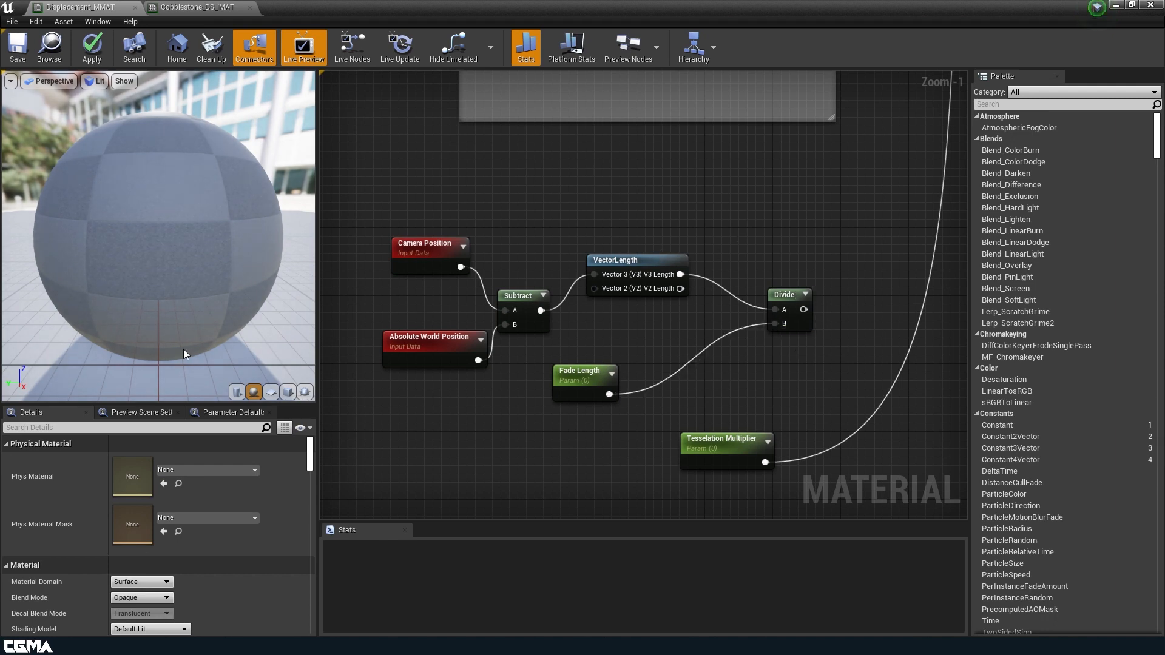
{"action": "left_click", "coordinate": [574, 393]}
{"action": "left_click", "coordinate": [140, 501]}
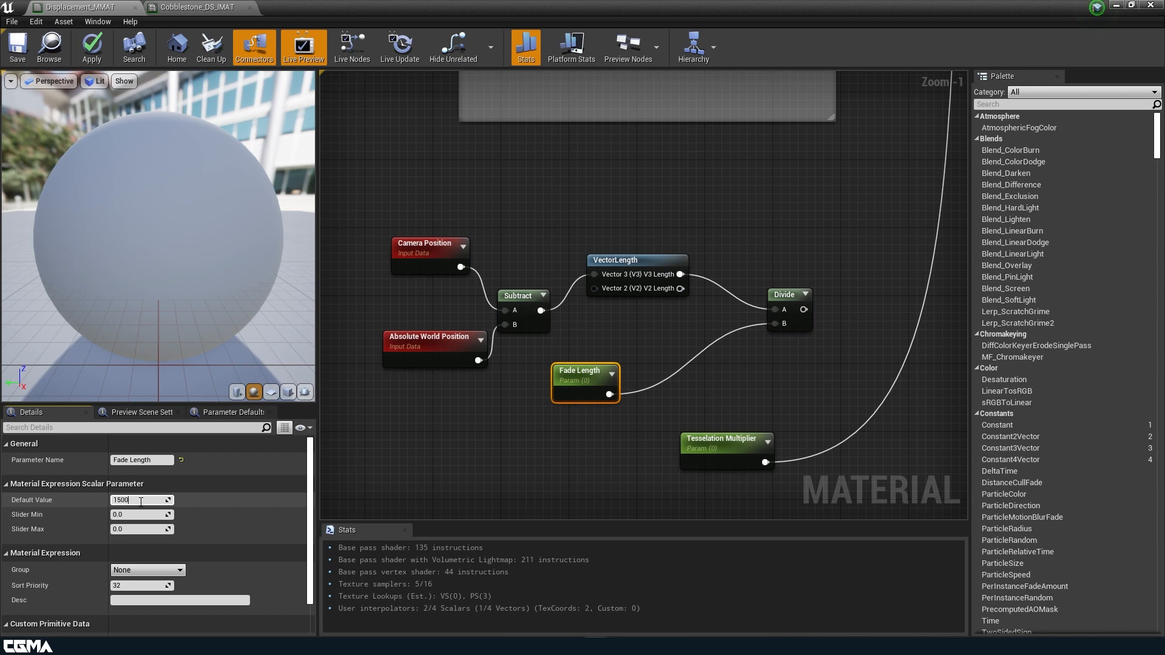
{"action": "key", "text": "Return"}
Move the Divide node up and closer to the VectorLength node
{"action": "left_click", "coordinate": [734, 379]}
{"action": "right_click_drag", "start_coordinate": [734, 380], "coordinate": [601, 384]}
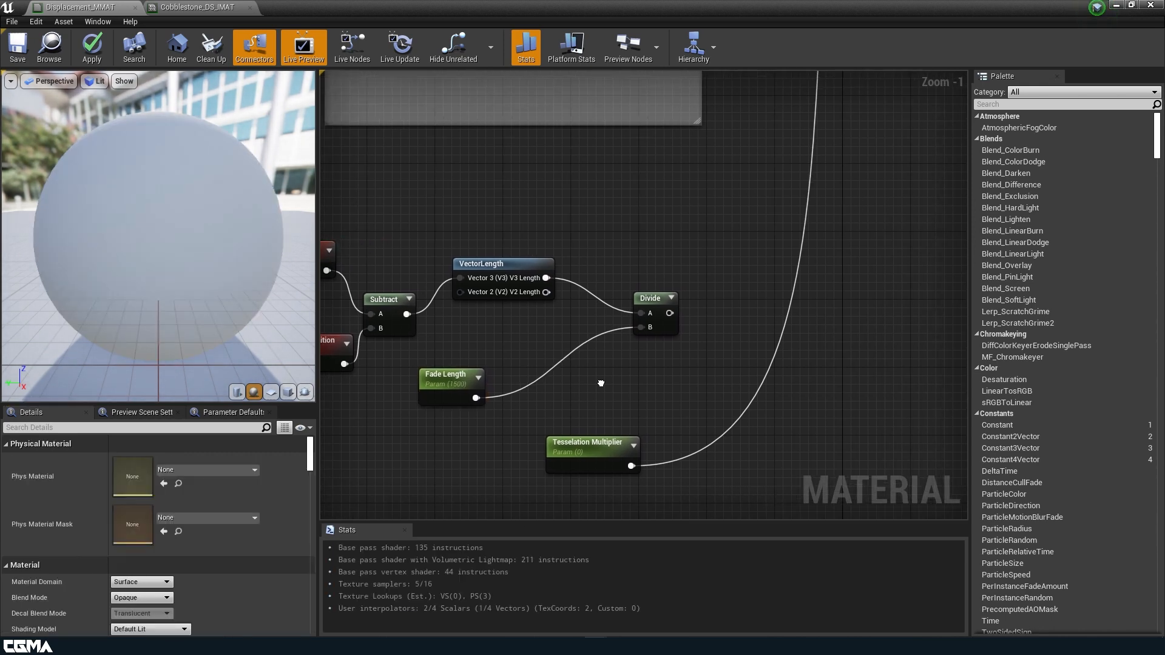
{"action": "left_click_drag", "start_coordinate": [668, 312], "coordinate": [640, 287]}
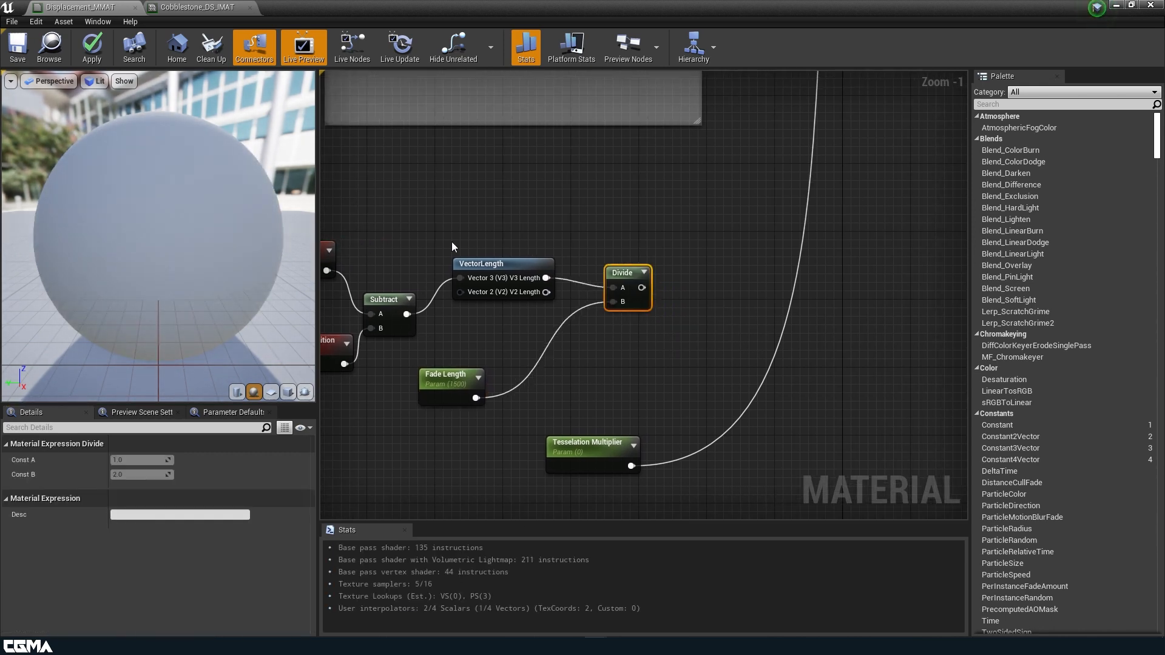
{"action": "scroll", "coordinate": [519, 317], "scroll_direction": "down", "scroll_amount": 1}
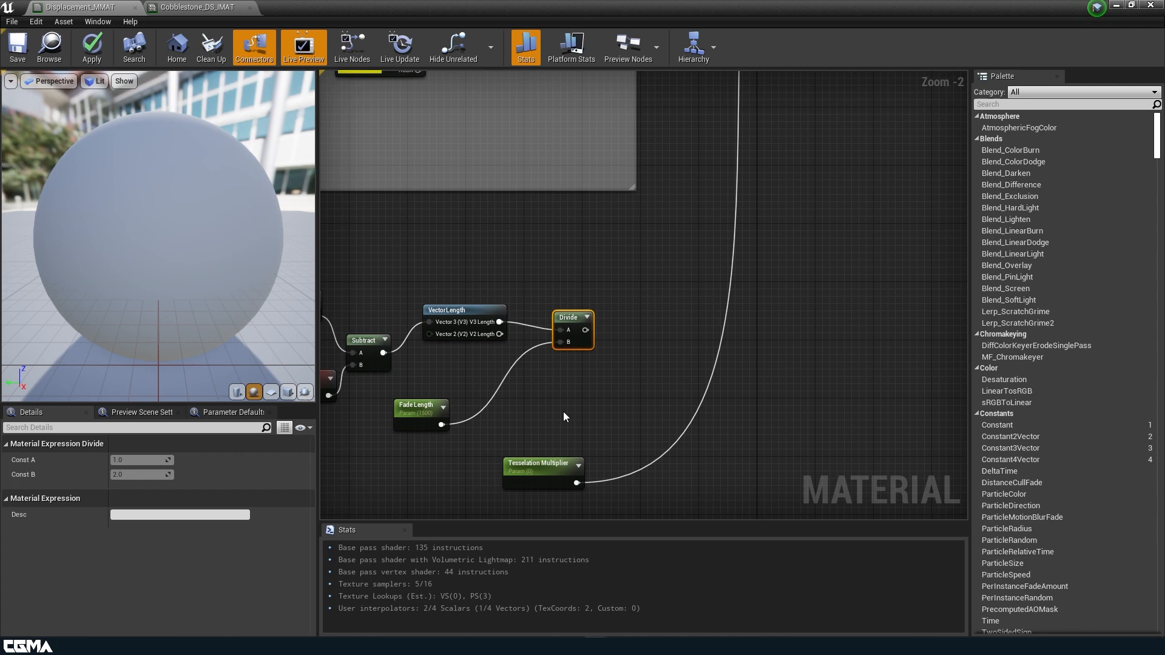
Preview the Divide node's result on the sphere, and stop previewing it
{"action": "right_click", "coordinate": [581, 344]}
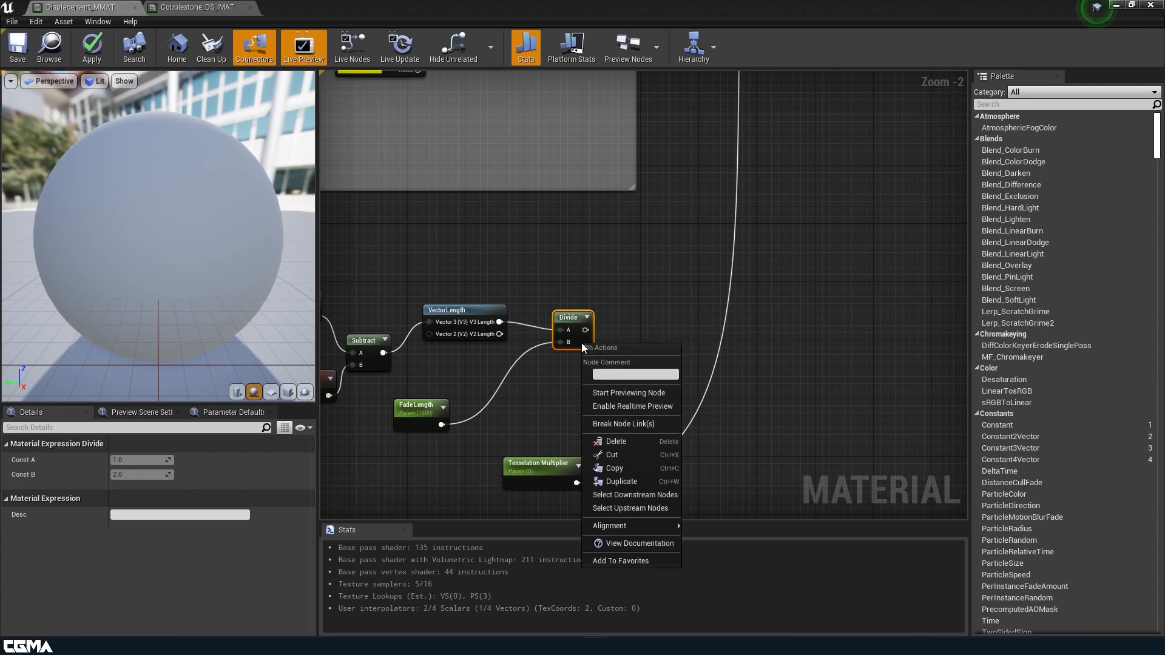
{"action": "left_click", "coordinate": [627, 390]}
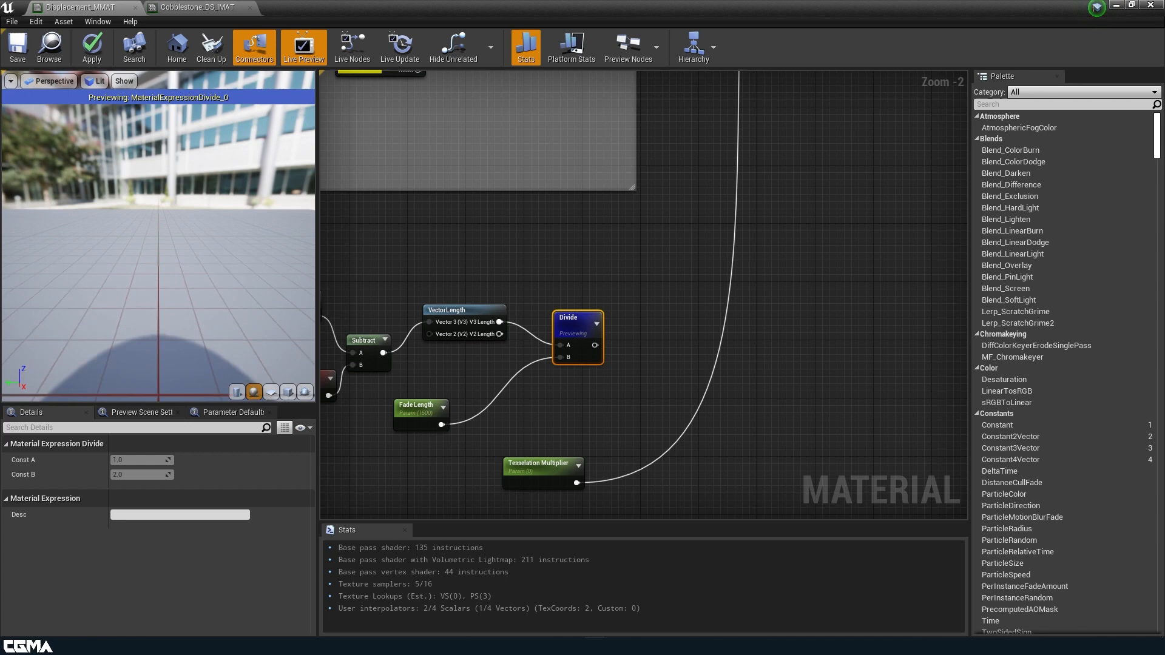
{"action": "left_click", "coordinate": [660, 359]}
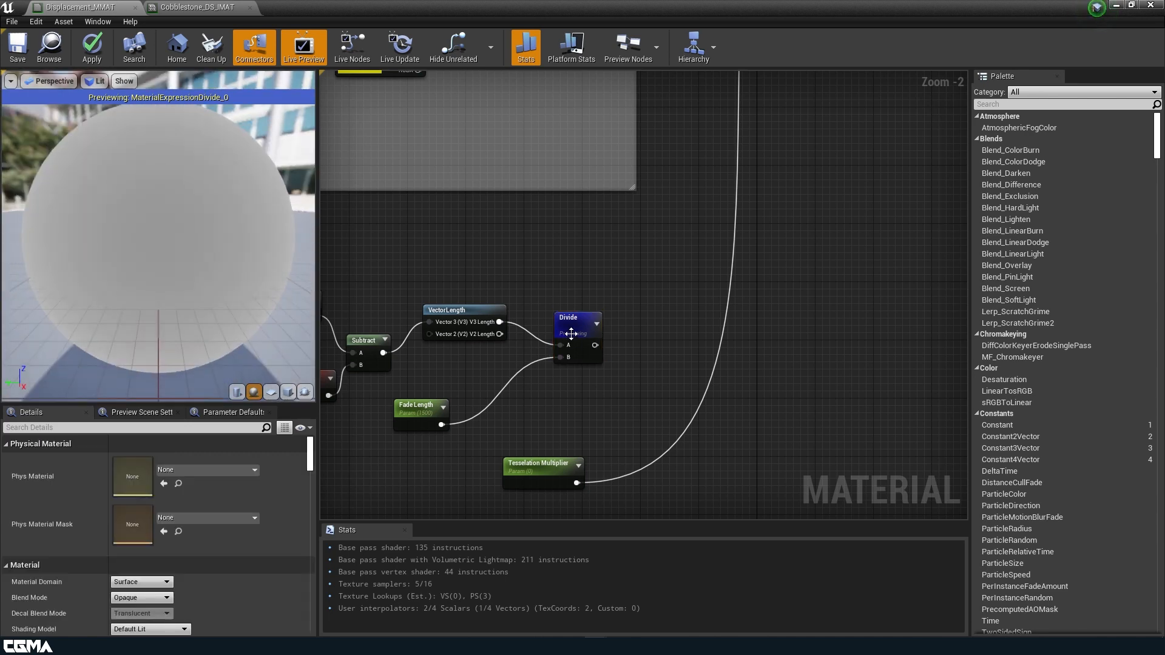
{"action": "right_click", "coordinate": [573, 333]}
{"action": "left_click", "coordinate": [617, 381]}
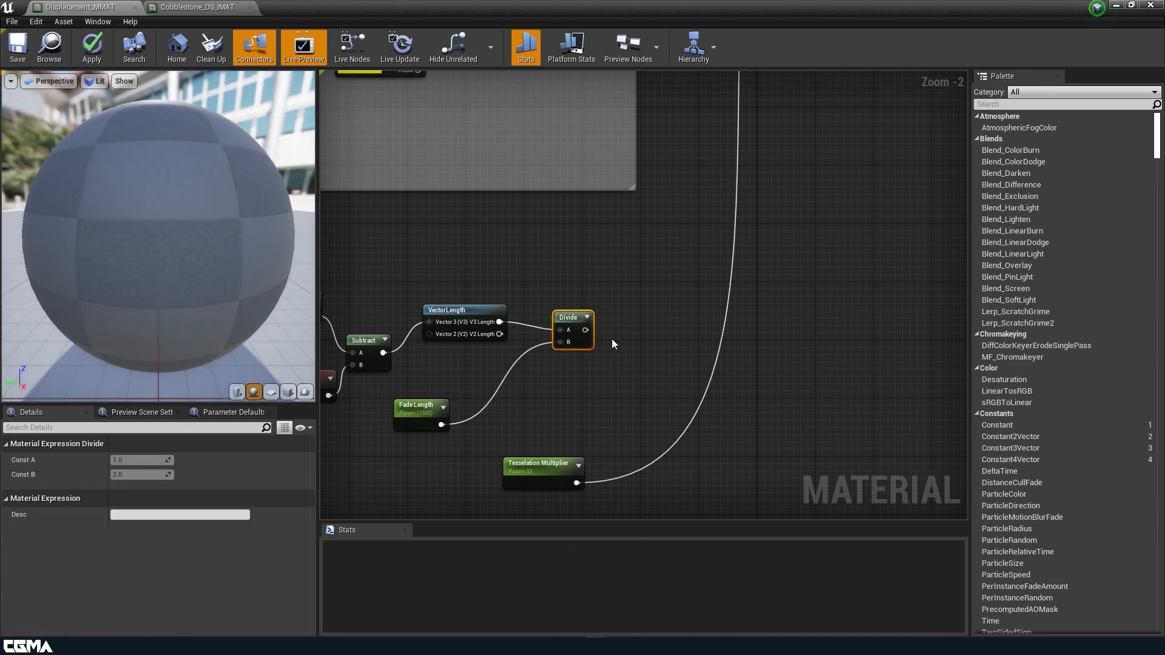
Add a 1-x node fed by the Divide output, and move the Tesselation Multiplier node closer to the chain
{"action": "left_click", "coordinate": [638, 341]}
{"action": "left_click_drag", "start_coordinate": [585, 329], "coordinate": [632, 313]}
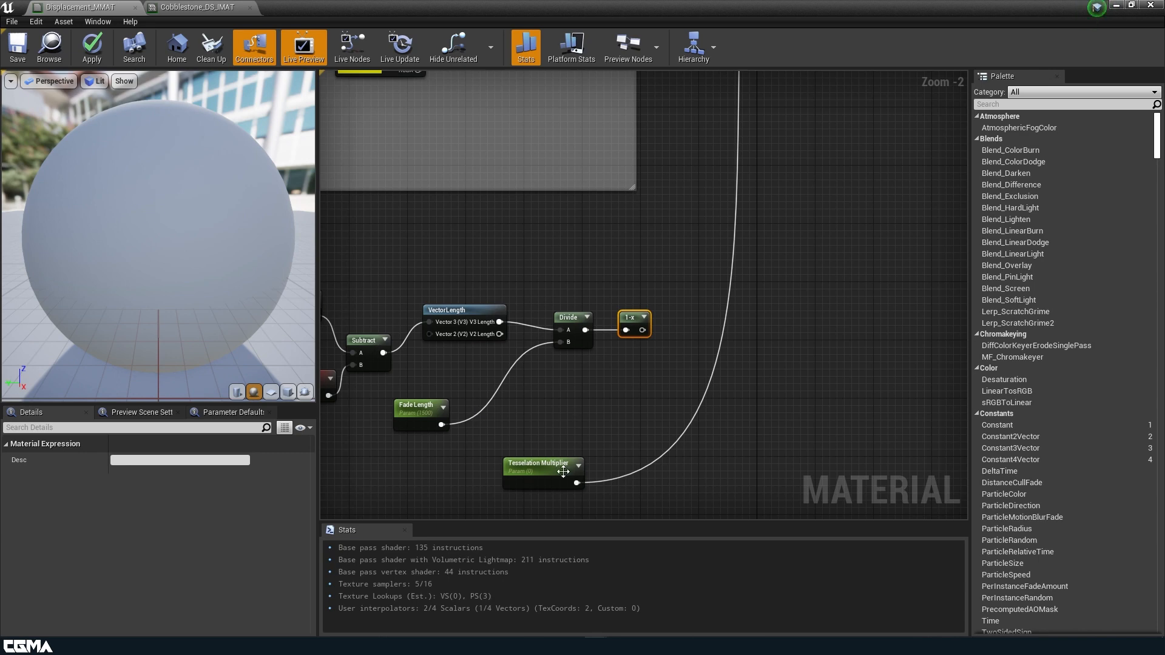
{"action": "left_click_drag", "start_coordinate": [567, 465], "coordinate": [588, 429]}
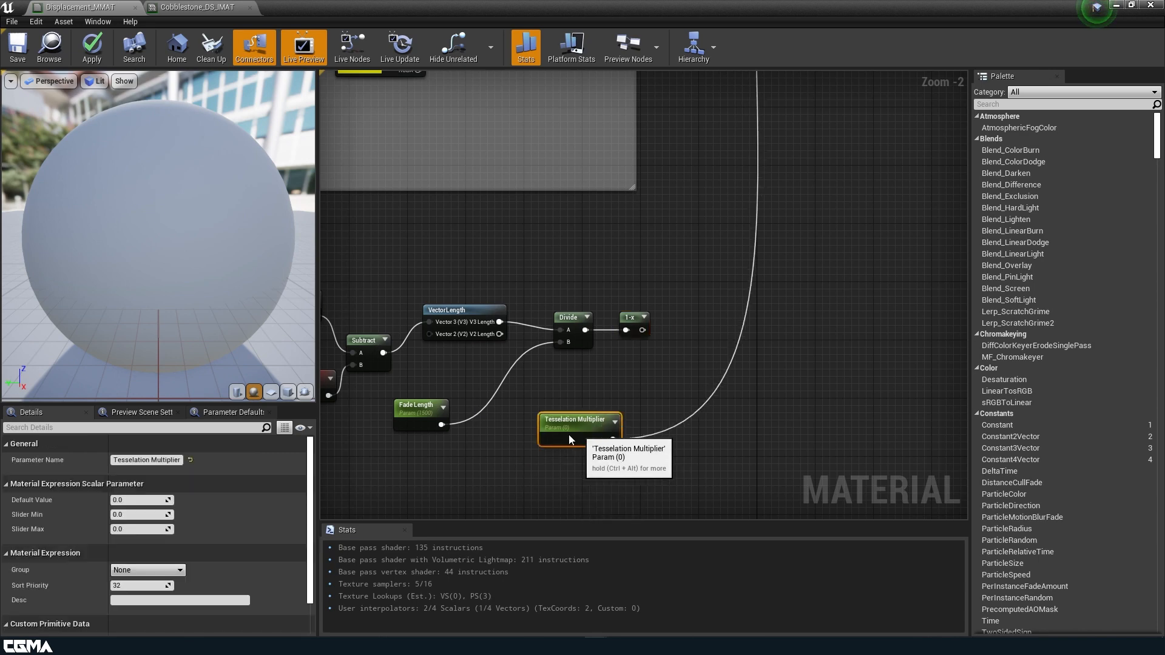
Add a Multiply node beside 1-x, connecting the 1-x output to input A and Tesselation Multiplier to input B
{"action": "left_click", "coordinate": [680, 349]}
{"action": "left_click_drag", "start_coordinate": [645, 331], "coordinate": [601, 443]}
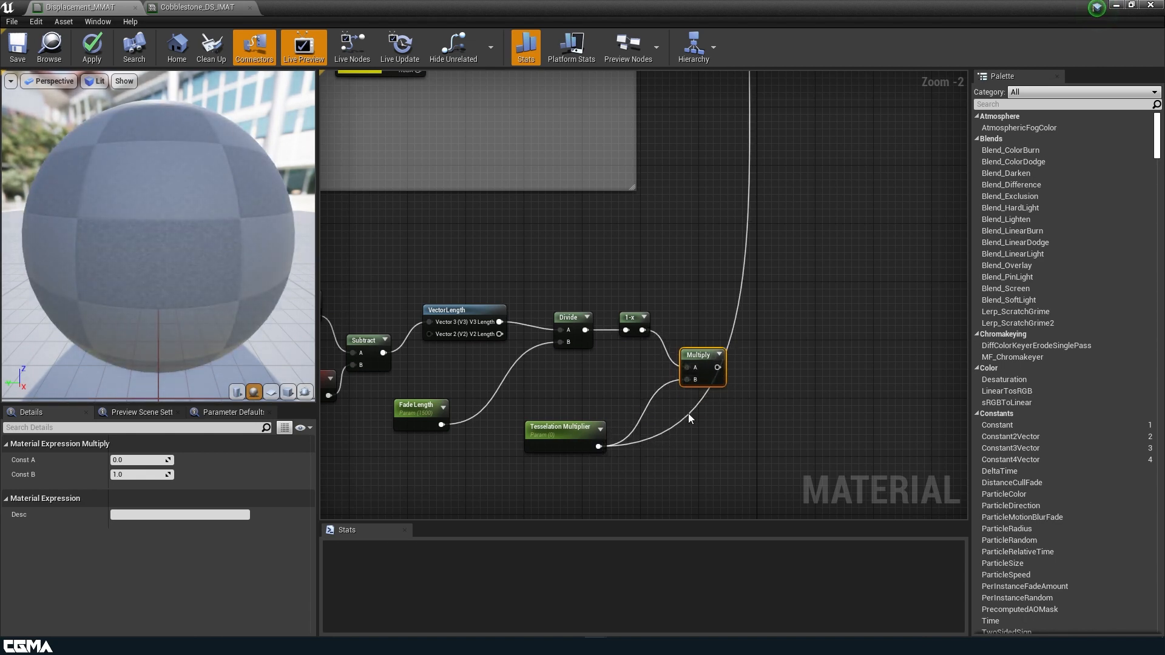
{"action": "left_click_drag", "start_coordinate": [707, 379], "coordinate": [702, 314]}
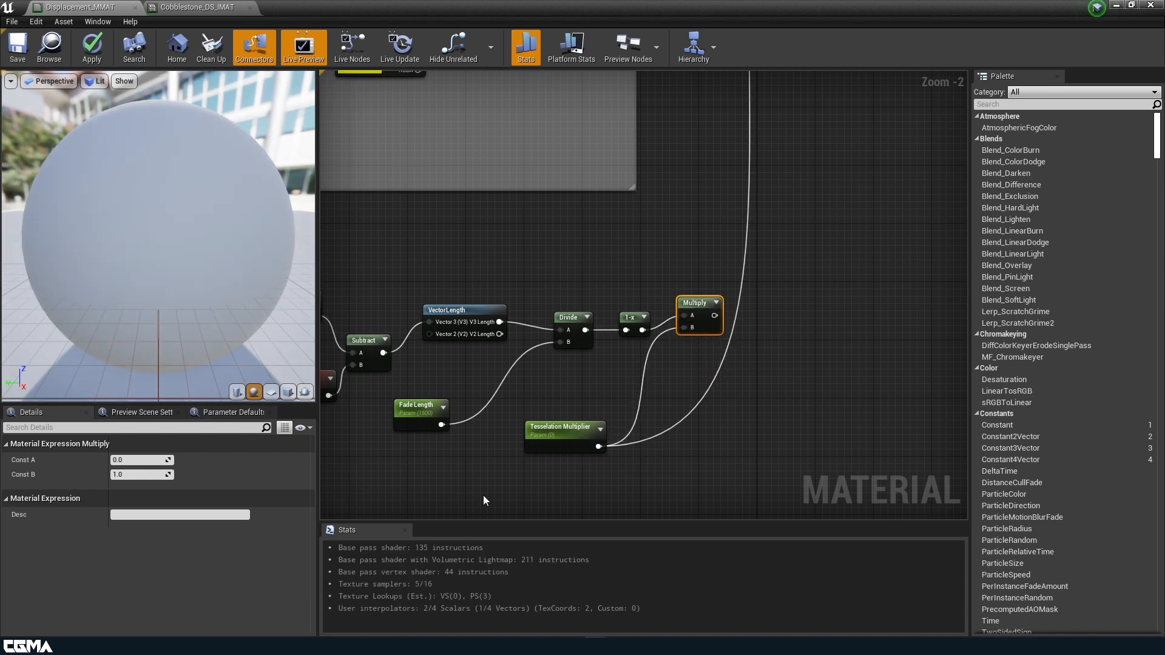
Add a StaticSwitchParameter node and place it just after the new Multiply node
{"action": "right_click_drag", "start_coordinate": [824, 321], "coordinate": [697, 349]}
{"action": "scroll", "coordinate": [610, 395], "scroll_direction": "up", "scroll_amount": 2}
{"action": "right_click", "coordinate": [644, 360]}
{"action": "type", "text": "s"}
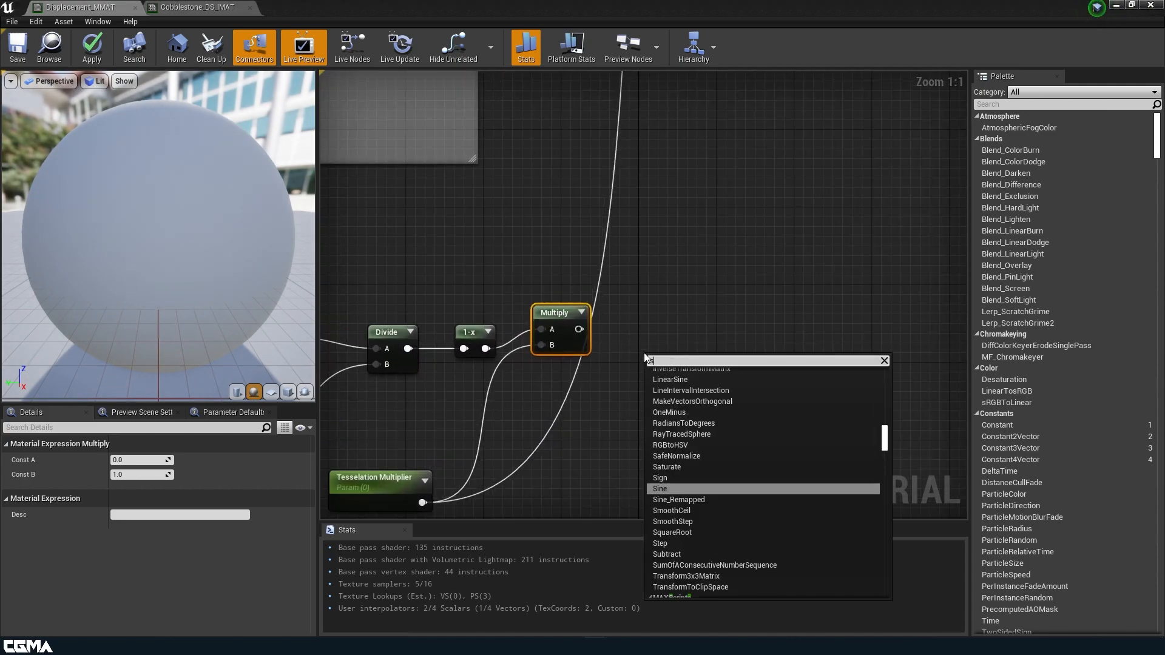
{"action": "type", "text": "woit"}
{"action": "key", "text": "BackSpace"}
{"action": "key", "text": "BackSpace"}
{"action": "key", "text": "BackSpace"}
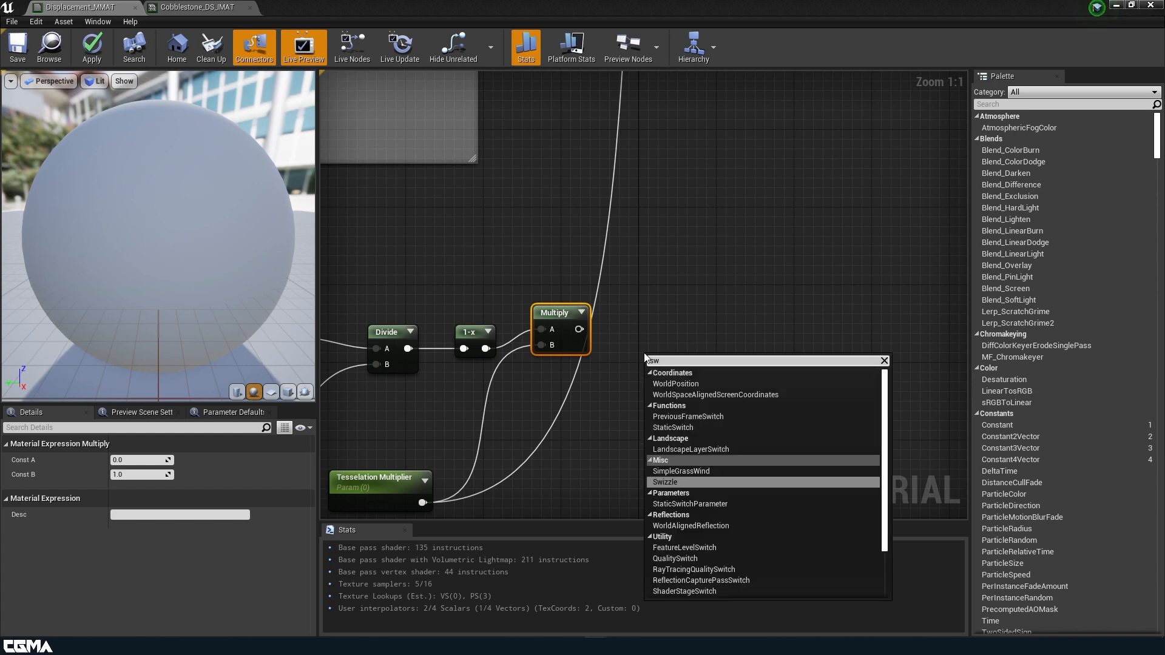
{"action": "type", "text": "itc"}
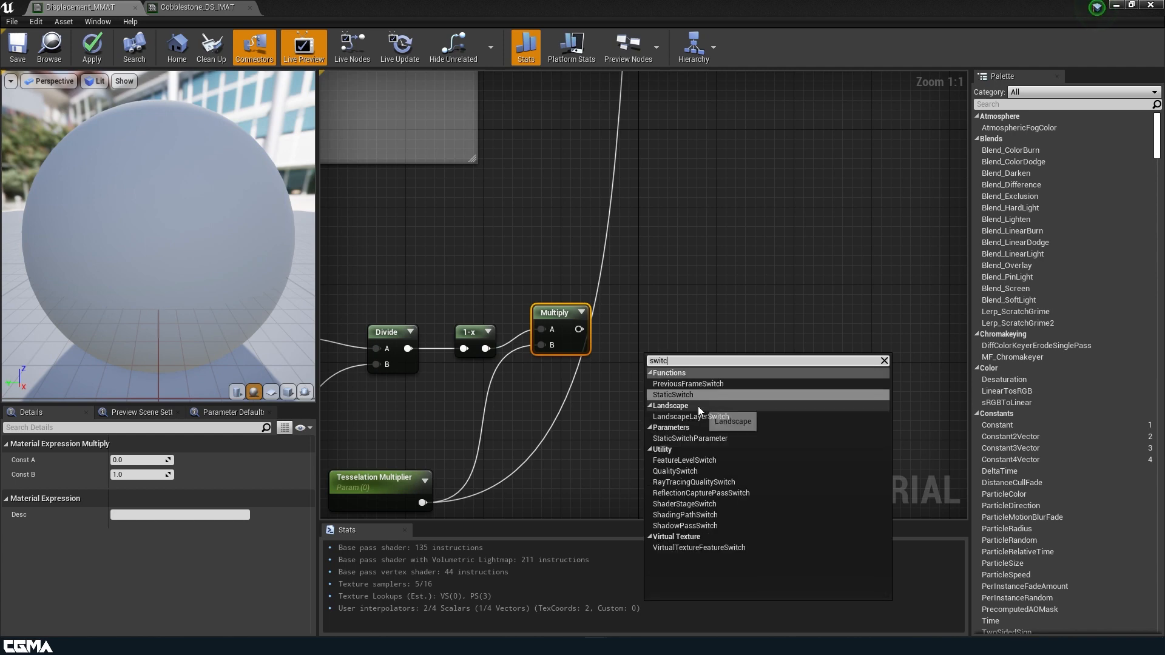
{"action": "left_click", "coordinate": [704, 437]}
{"action": "left_click_drag", "start_coordinate": [699, 390], "coordinate": [695, 361]}
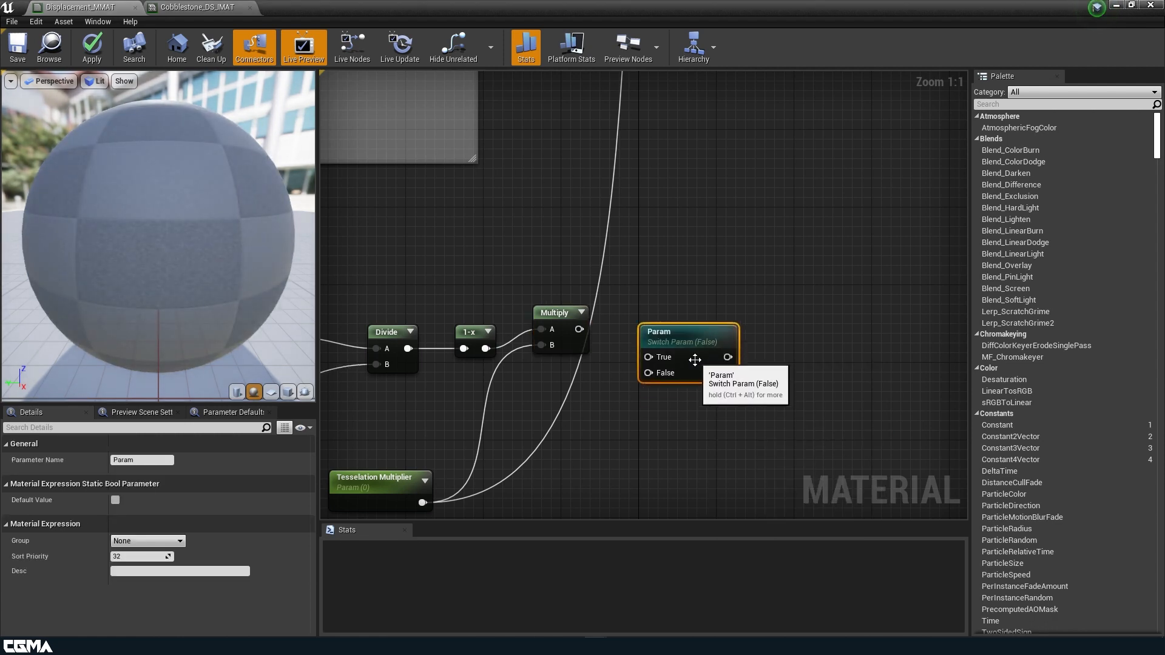
Set the switch parameter's default value to true and name it Enable Tesselation
{"action": "left_click", "coordinate": [115, 500]}
{"action": "left_click", "coordinate": [115, 500]}
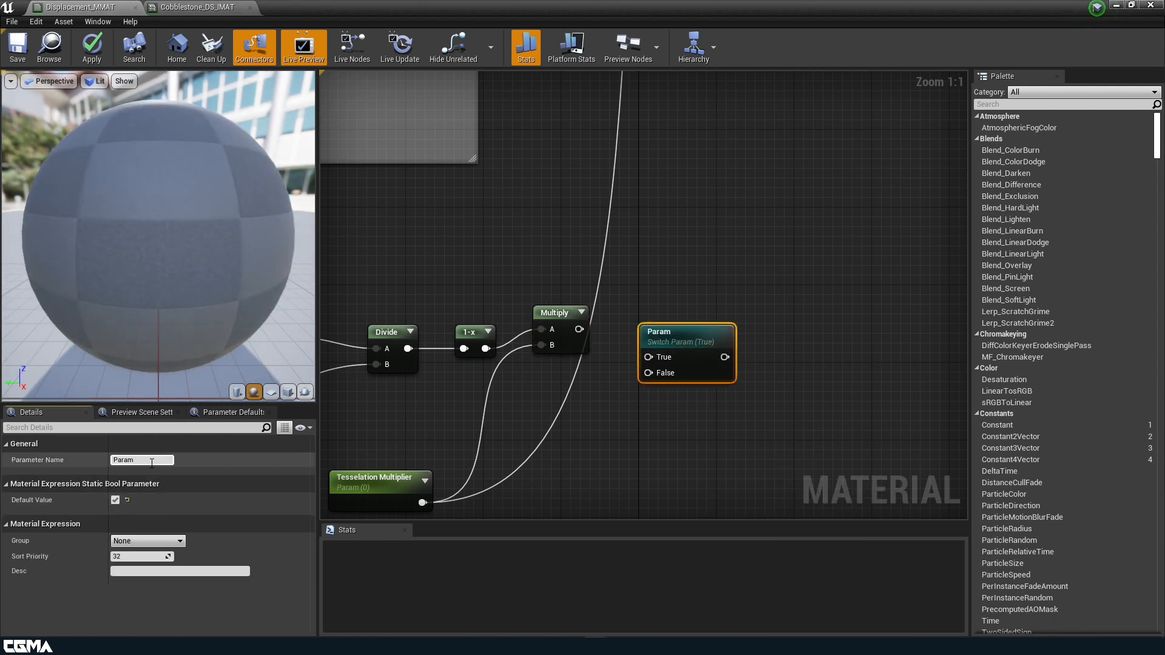
{"action": "left_click", "coordinate": [150, 461]}
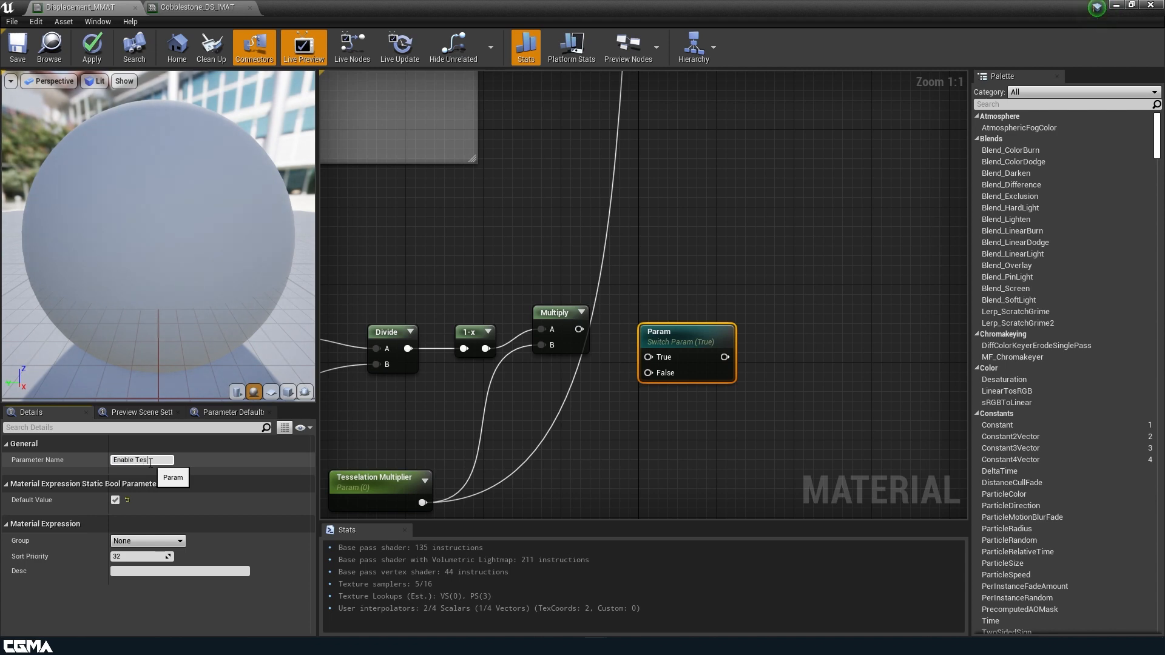
{"action": "key", "text": "Return"}
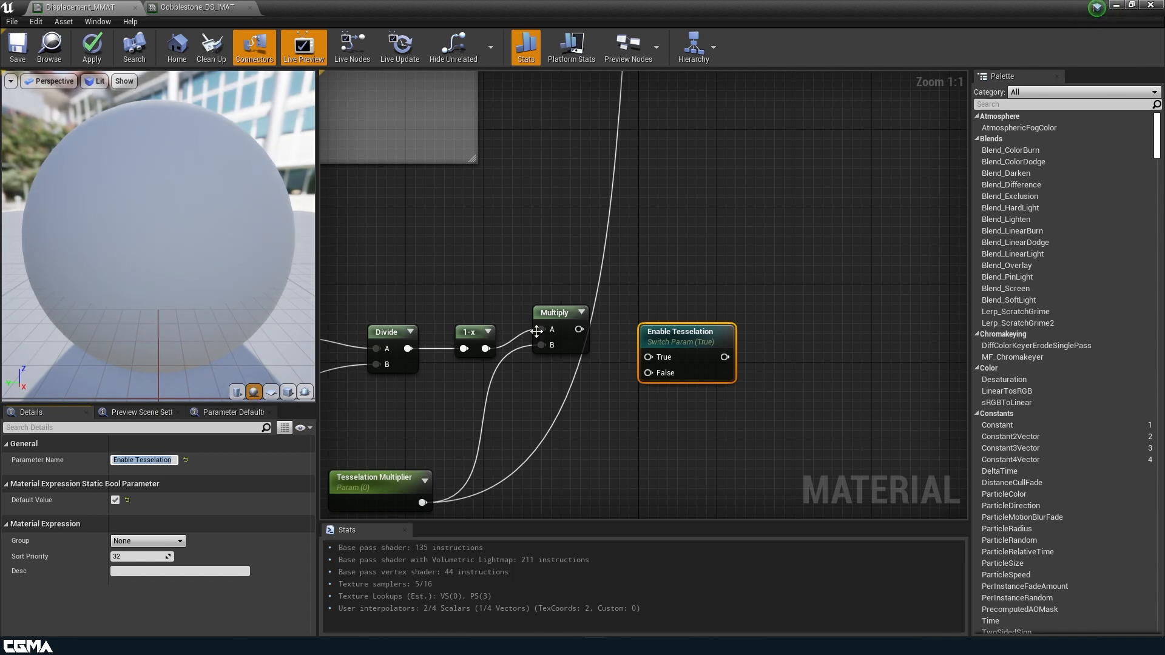
Connect the Multiply output to the switch's True input and a new Constant of 0 to its False input
{"action": "left_click_drag", "start_coordinate": [579, 329], "coordinate": [648, 356]}
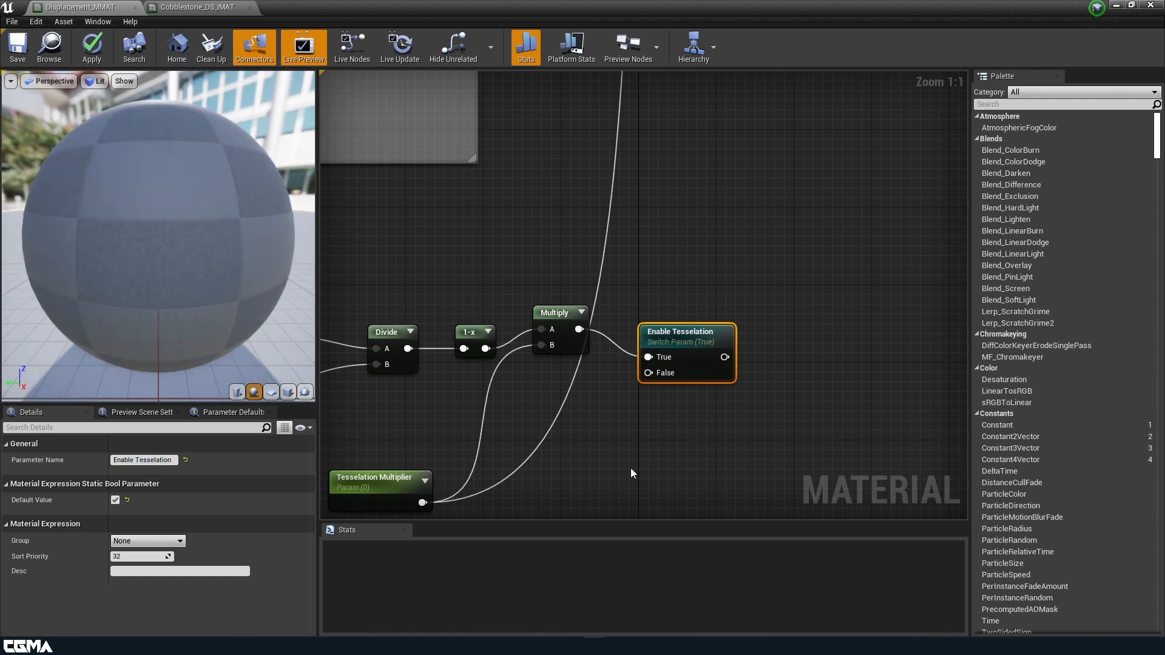
{"action": "right_click_drag", "start_coordinate": [631, 473], "coordinate": [672, 390]}
{"action": "left_click", "coordinate": [632, 377]}
{"action": "left_click_drag", "start_coordinate": [655, 402], "coordinate": [693, 293]}
Connect the Enable Tesselation output to the material's Tessellation Multiplier input and apply the material
{"action": "scroll", "coordinate": [672, 189], "scroll_direction": "down", "scroll_amount": 2}
{"action": "right_click_drag", "start_coordinate": [671, 188], "coordinate": [650, 421]}
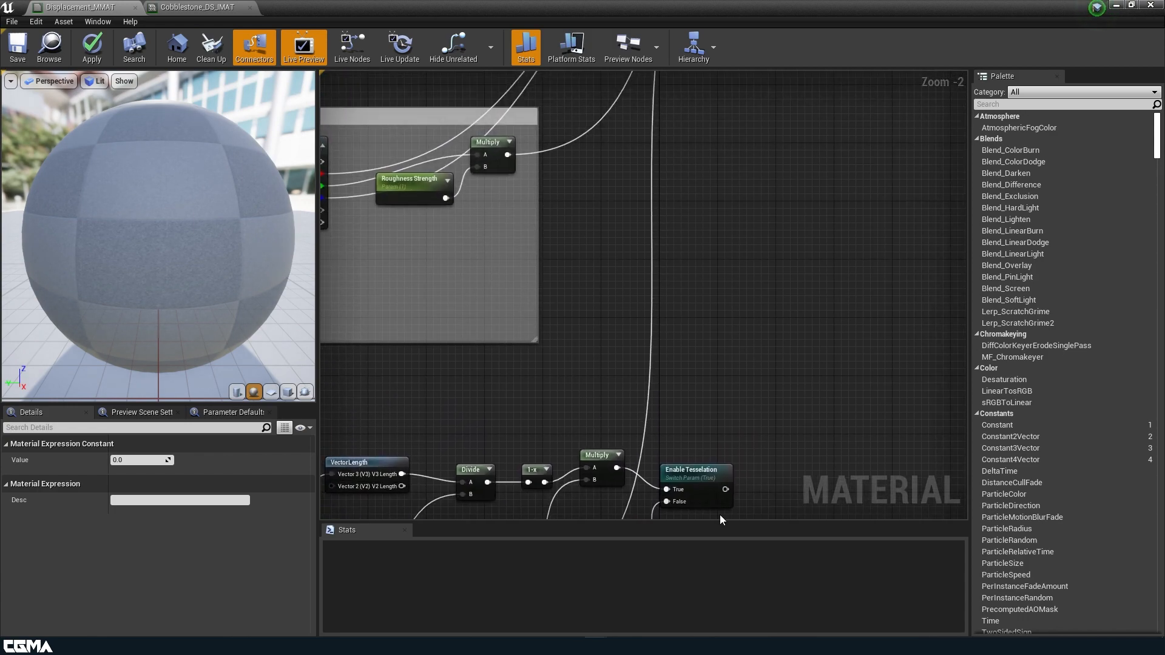
{"action": "left_click_drag", "start_coordinate": [726, 489], "coordinate": [808, 344]}
{"action": "left_click", "coordinate": [86, 47]}
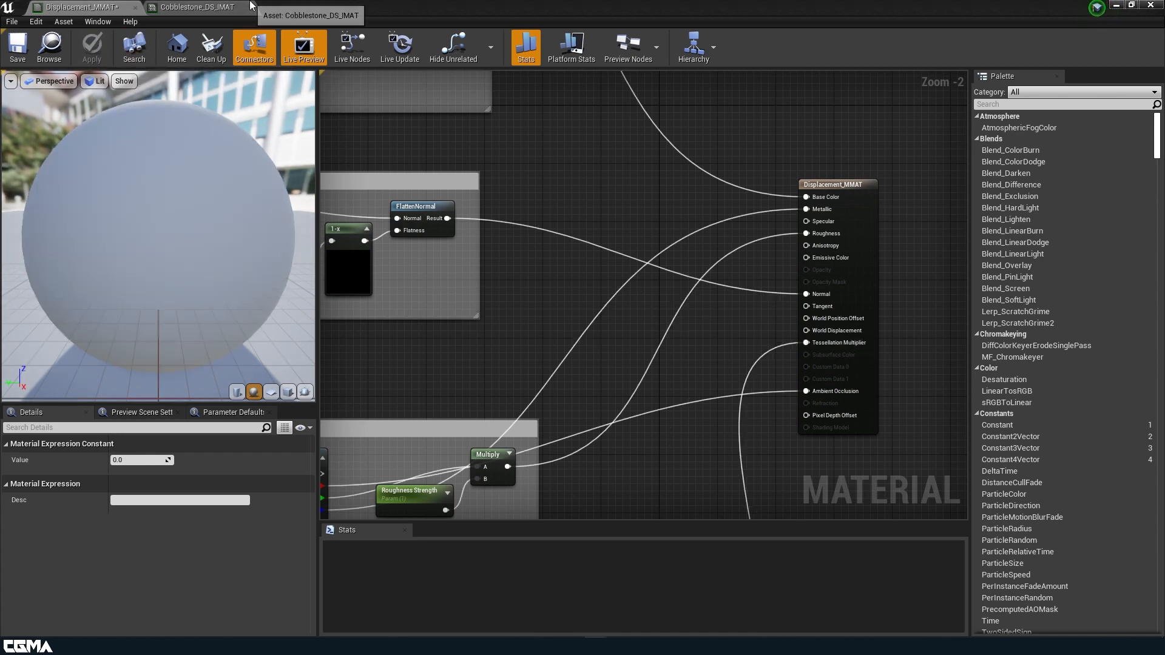
Bring up the Cobblestone_DS_IMAT instance with its window moved clear of the level viewport, and frame the wireframe plane
{"action": "left_click", "coordinate": [200, 6]}
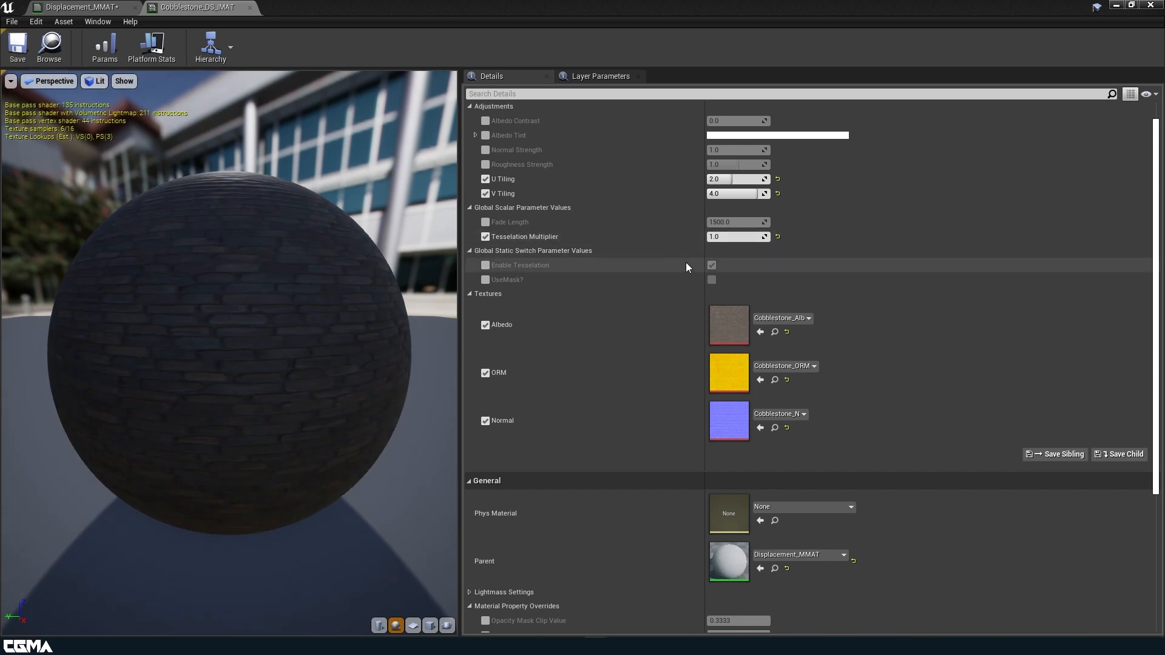
{"action": "left_click_drag", "start_coordinate": [725, 10], "coordinate": [826, 387]}
{"action": "mouse_move", "coordinate": [615, 242]}
{"action": "right_mouse_down"}
{"action": "mouse_move", "coordinate": [600, 252]}
{"action": "mouse_move", "coordinate": [600, 231]}
{"action": "right_mouse_up"}
{"action": "key", "text": "s"}
{"action": "key", "text": "w"}
{"action": "key", "text": "d"}
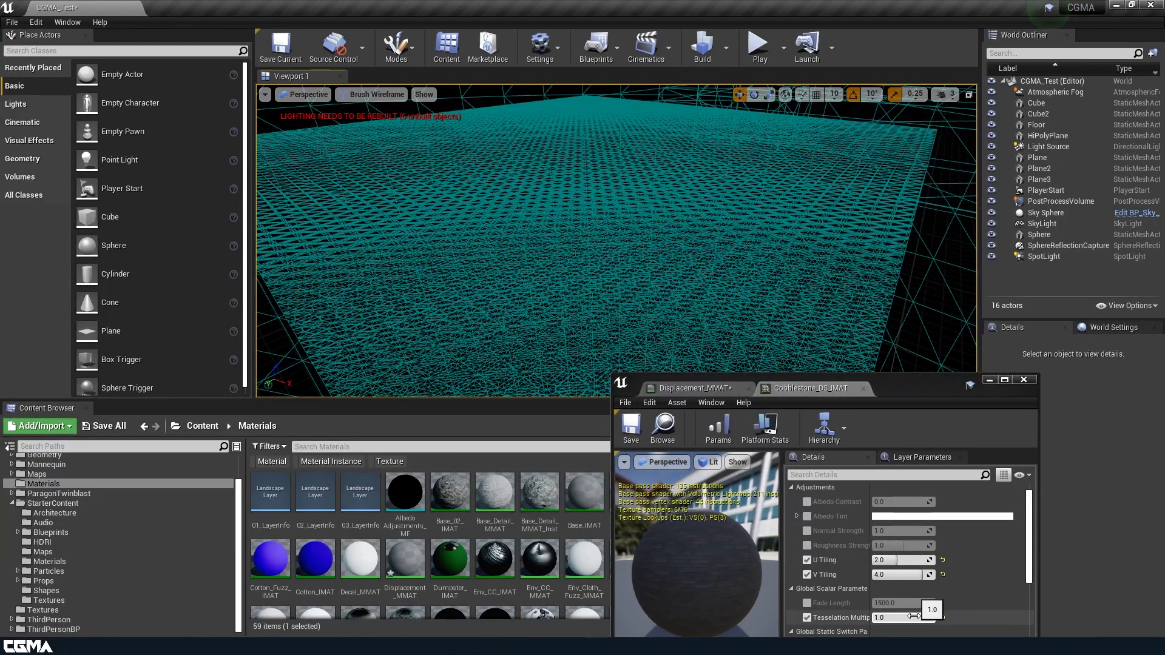
Enable the Fade Length override in the cobblestone instance, set it to 500, and inspect the tessellation falloff across the wireframe plane
{"action": "left_click", "coordinate": [807, 604]}
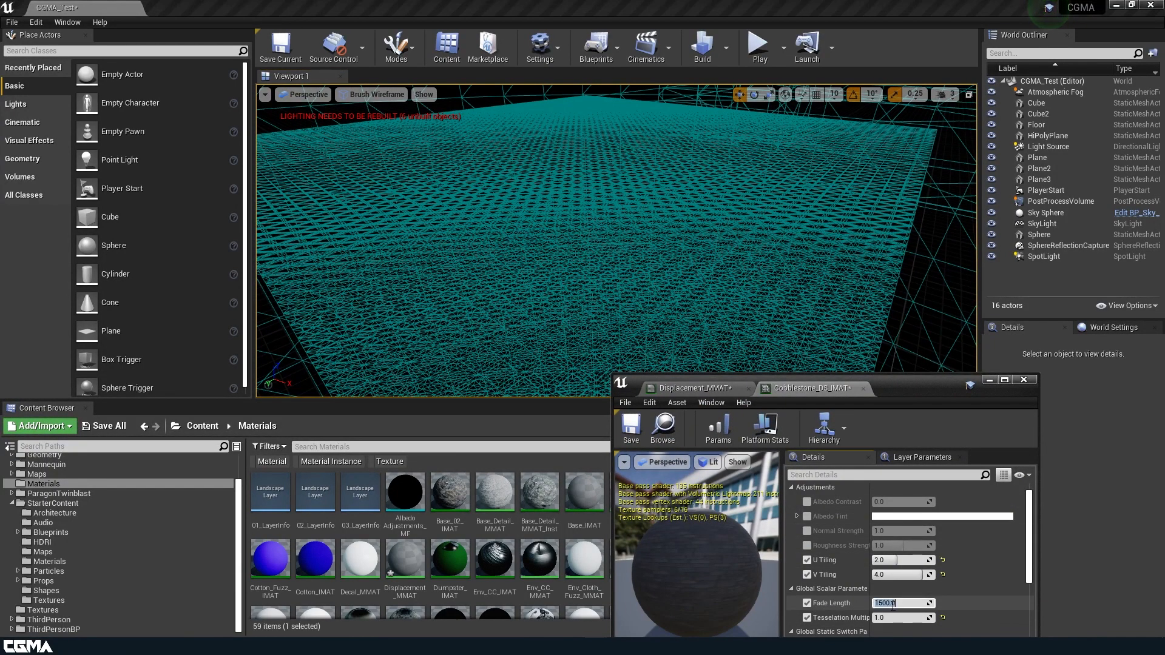
{"action": "type", "text": "1000"}
{"action": "key", "text": "Return"}
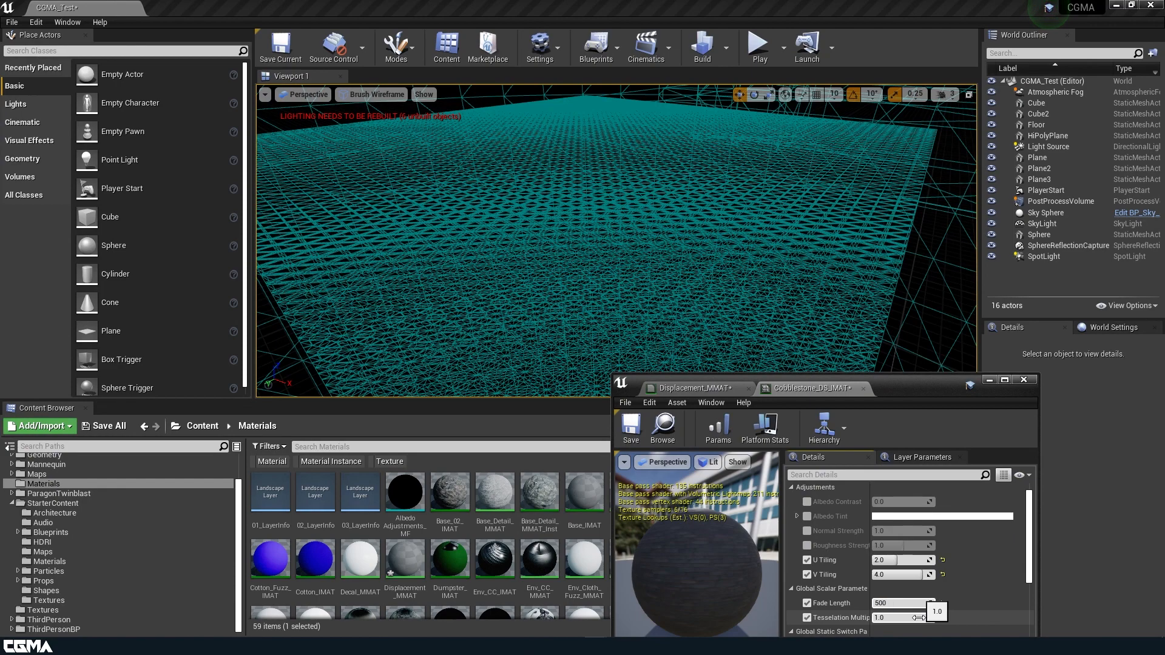
{"action": "right_click_drag", "start_coordinate": [582, 291], "coordinate": [571, 300]}
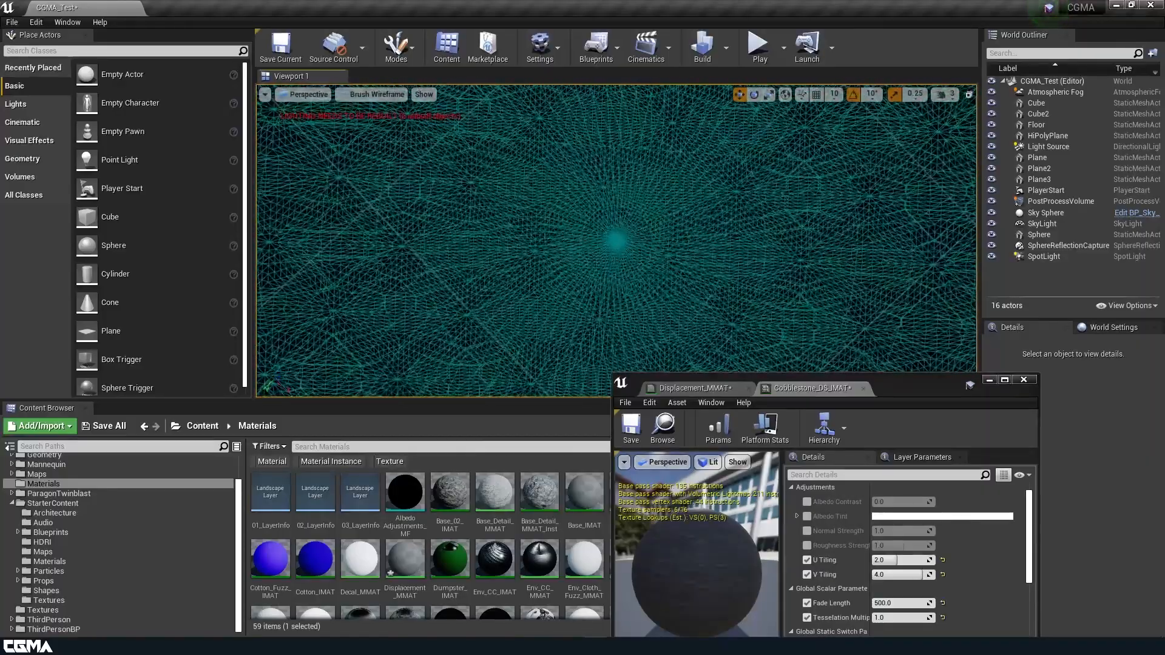
{"action": "mouse_move", "coordinate": [569, 236]}
{"action": "right_mouse_down"}
{"action": "mouse_move", "coordinate": [540, 238]}
{"action": "mouse_move", "coordinate": [555, 249]}
{"action": "mouse_move", "coordinate": [569, 237]}
{"action": "right_mouse_up"}
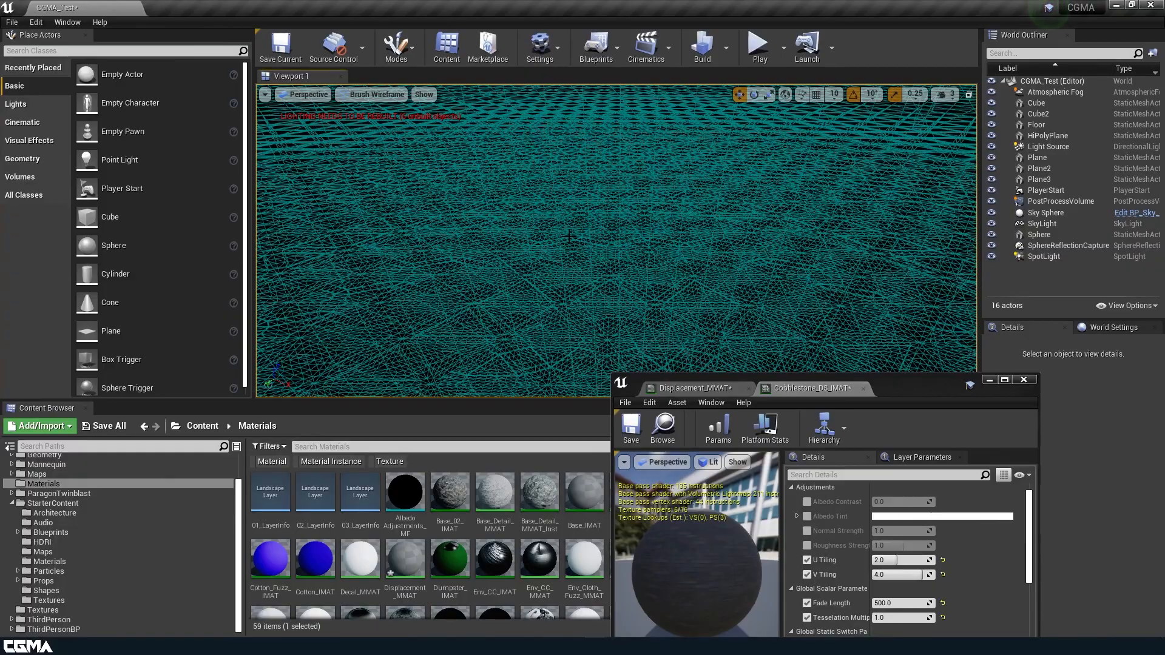
{"action": "right_click_drag", "start_coordinate": [592, 228], "coordinate": [616, 261]}
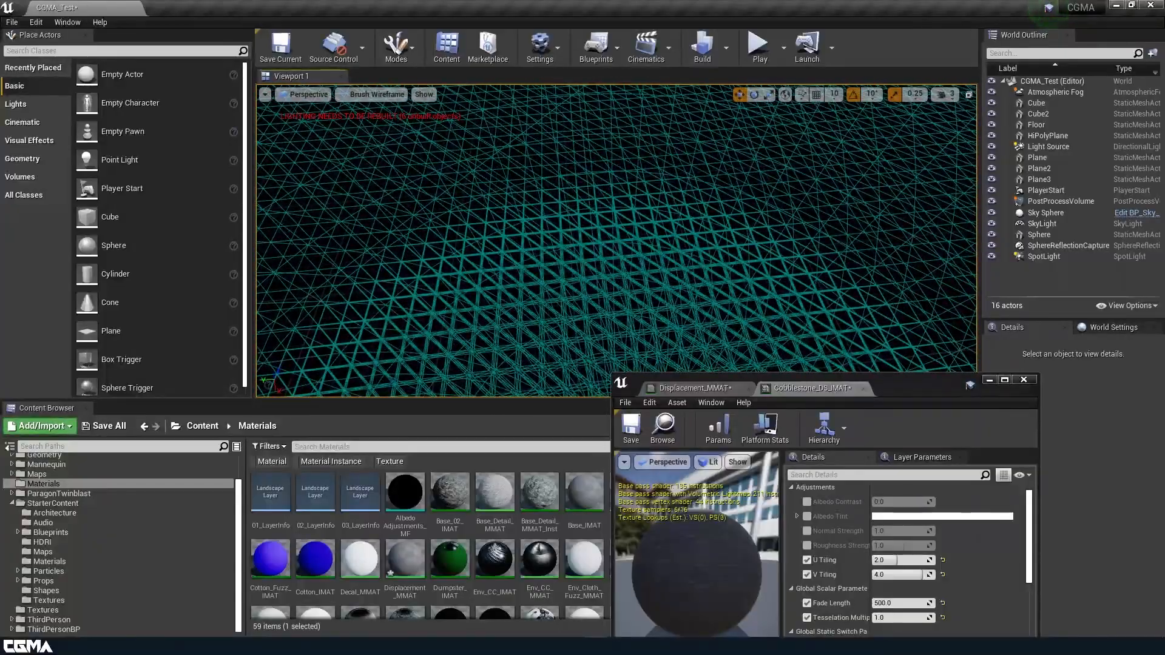
Save the Cobblestone_DS_IMAT instance and the Displacement_MMAT parent material
{"action": "left_click", "coordinate": [632, 427]}
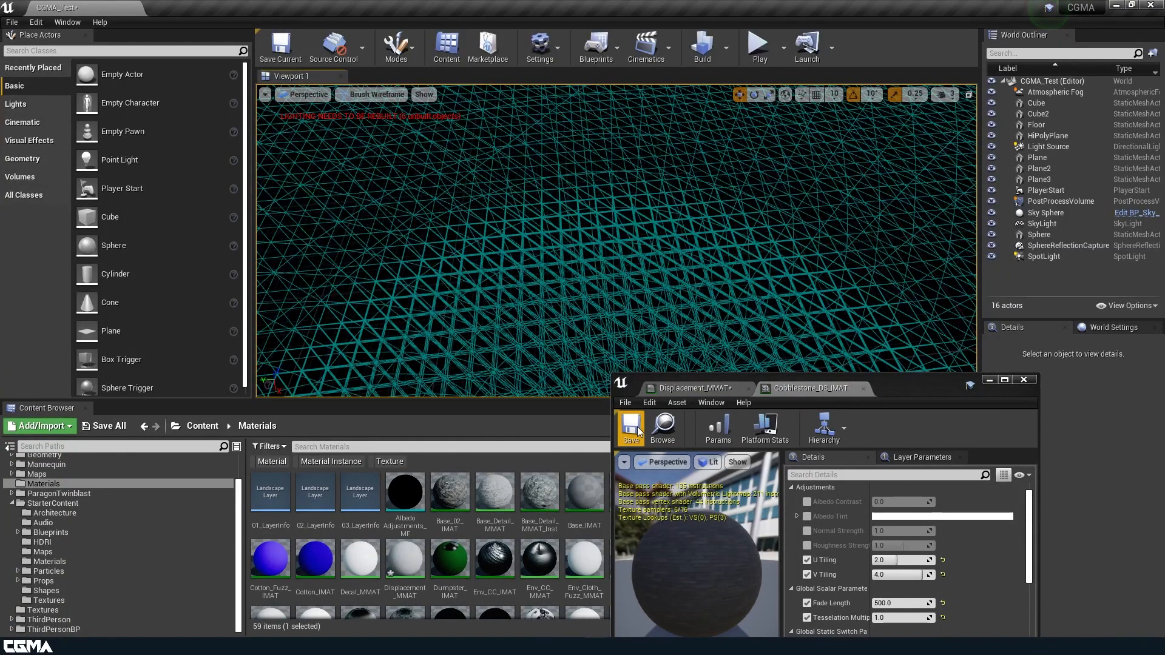
{"action": "left_click", "coordinate": [712, 390]}
{"action": "left_click", "coordinate": [630, 427]}
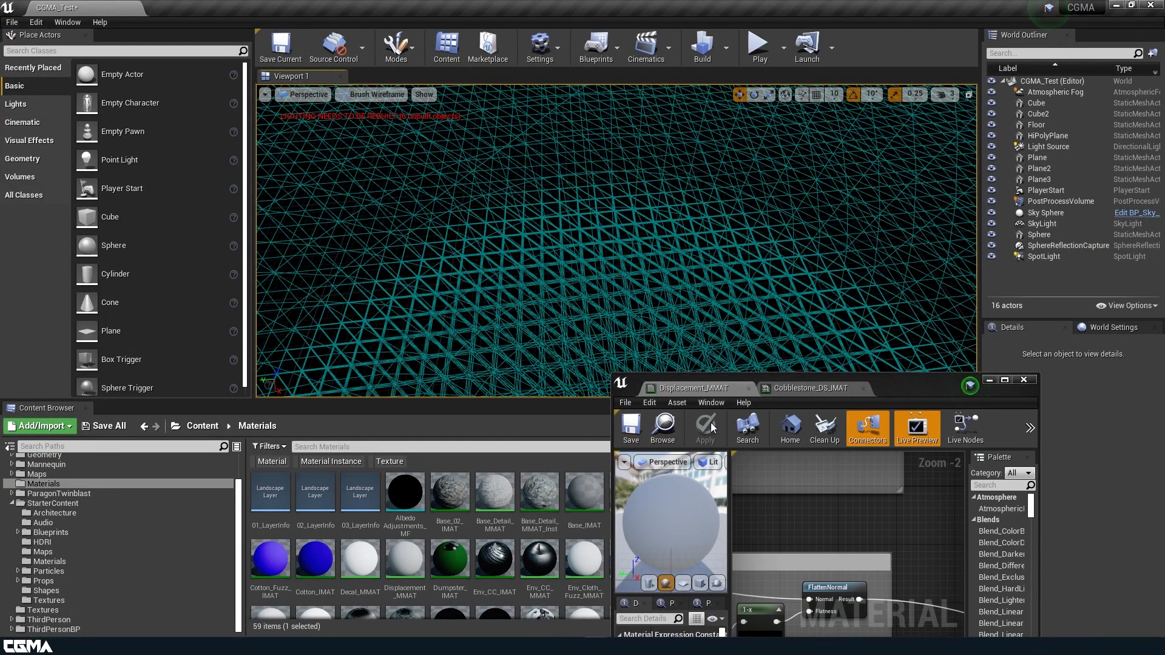
Duplicate the ORM texture parameter in the Displacement_MMAT graph and place the copy in the empty area below the Tiling group
{"action": "left_click_drag", "start_coordinate": [913, 397], "coordinate": [829, 230]}
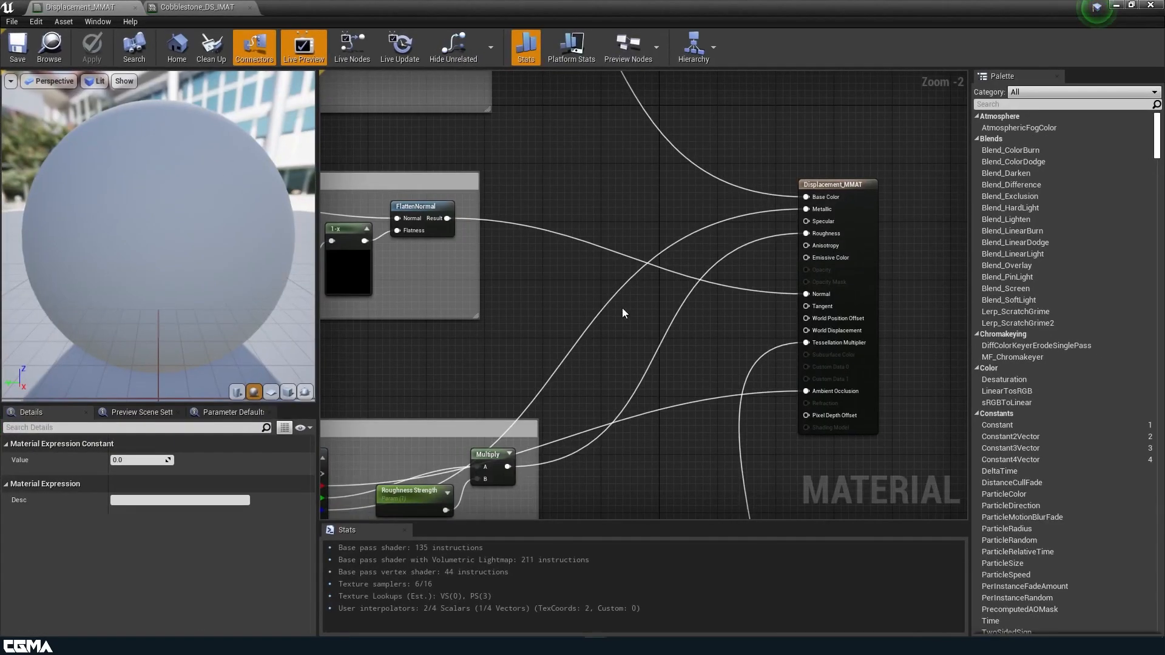
{"action": "scroll", "coordinate": [621, 308], "scroll_direction": "down", "scroll_amount": 3}
{"action": "scroll", "coordinate": [607, 316], "scroll_direction": "up", "scroll_amount": 2}
{"action": "left_click", "coordinate": [643, 341]}
{"action": "key", "text": "ctrl+c"}
{"action": "key", "text": "ctrl+v"}
{"action": "right_click_drag", "start_coordinate": [437, 413], "coordinate": [691, 348]}
{"action": "left_click_drag", "start_coordinate": [678, 348], "coordinate": [424, 316]}
{"action": "right_click", "coordinate": [415, 316]}
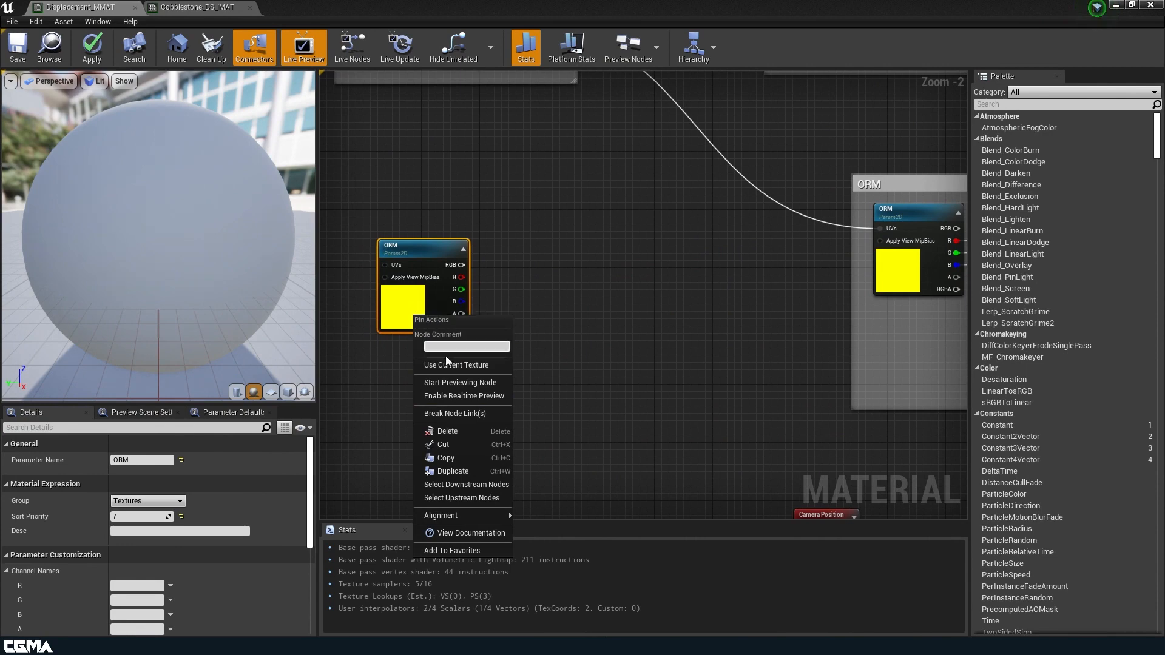
{"action": "left_click", "coordinate": [400, 319]}
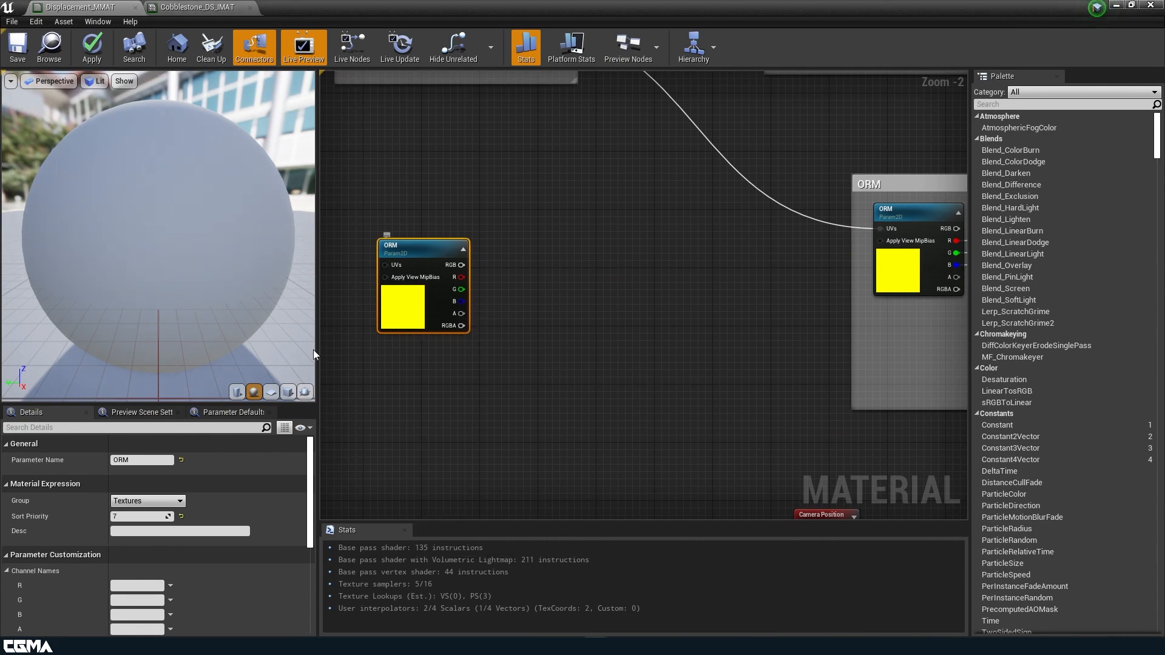
Try to rename the copied ORM parameter as Height and assign it the Base_H texture
{"action": "left_click", "coordinate": [143, 463]}
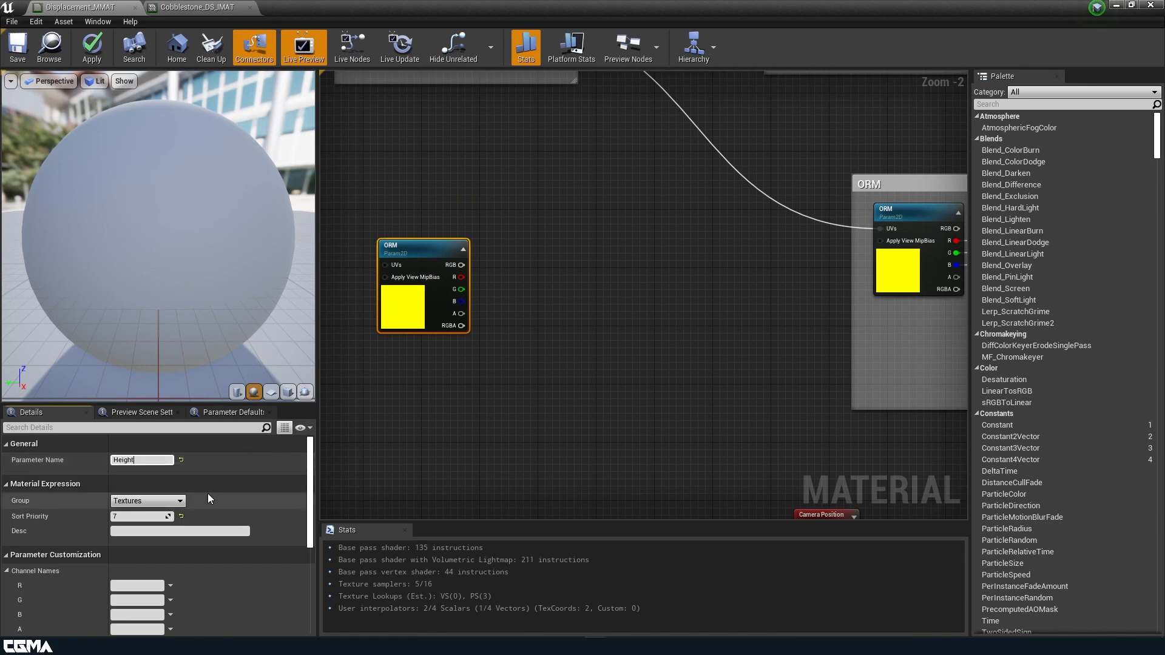
{"action": "scroll", "coordinate": [181, 575], "scroll_direction": "down", "scroll_amount": 5}
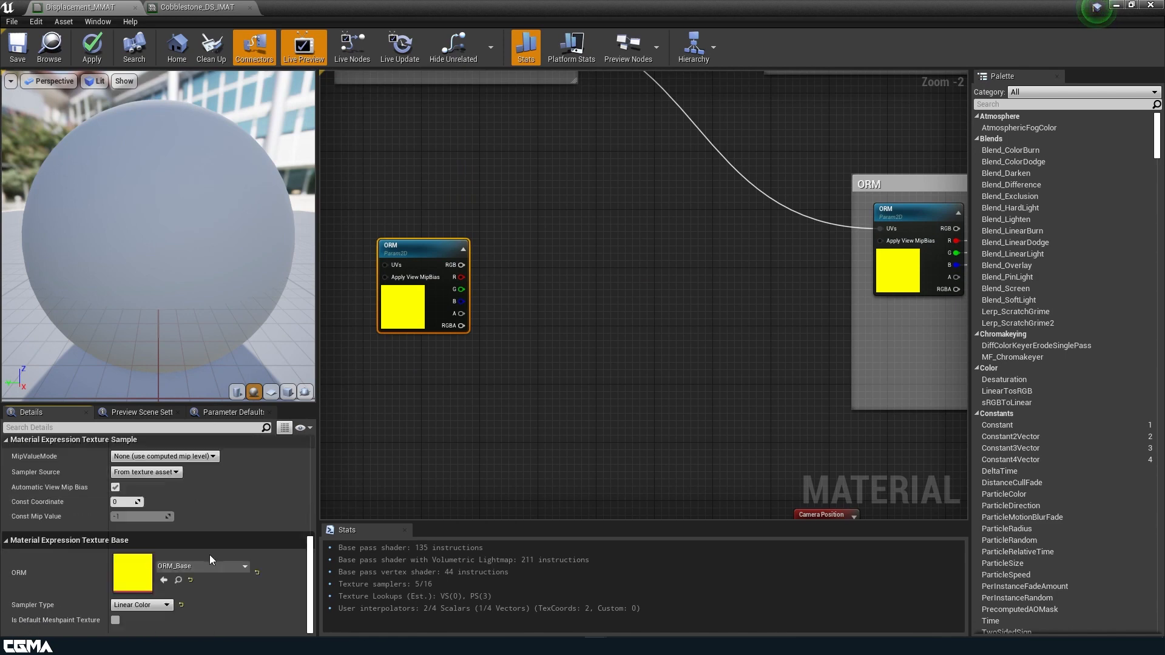
{"action": "left_click", "coordinate": [181, 569]}
{"action": "type", "text": "base"}
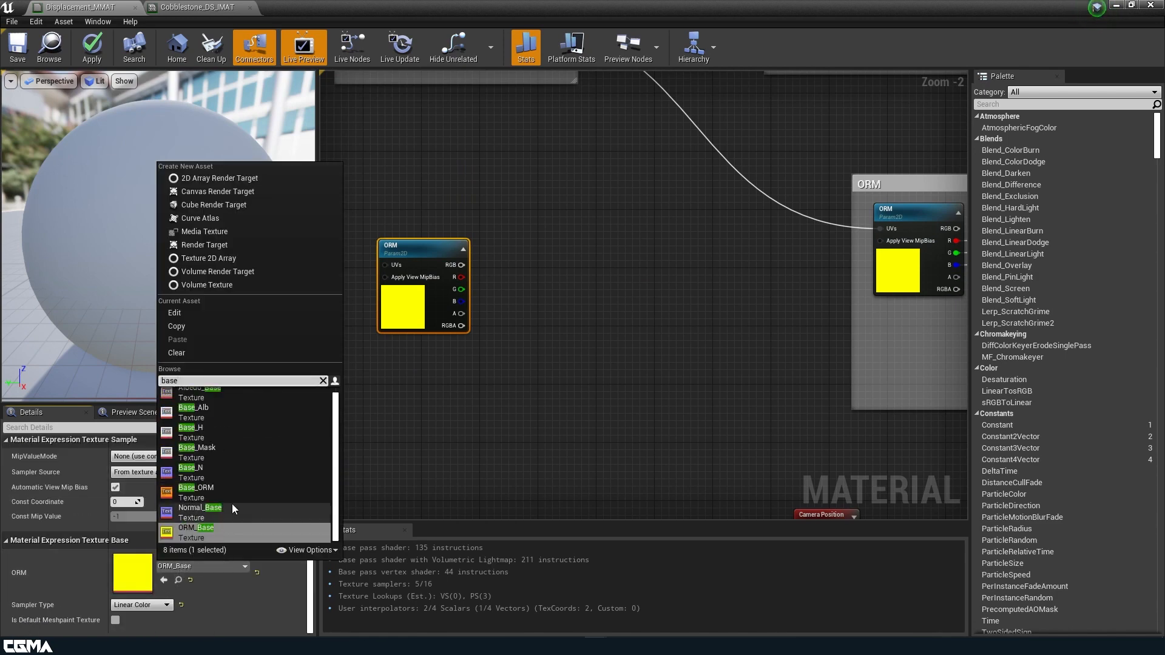
{"action": "left_click", "coordinate": [214, 438]}
{"action": "left_click", "coordinate": [419, 409]}
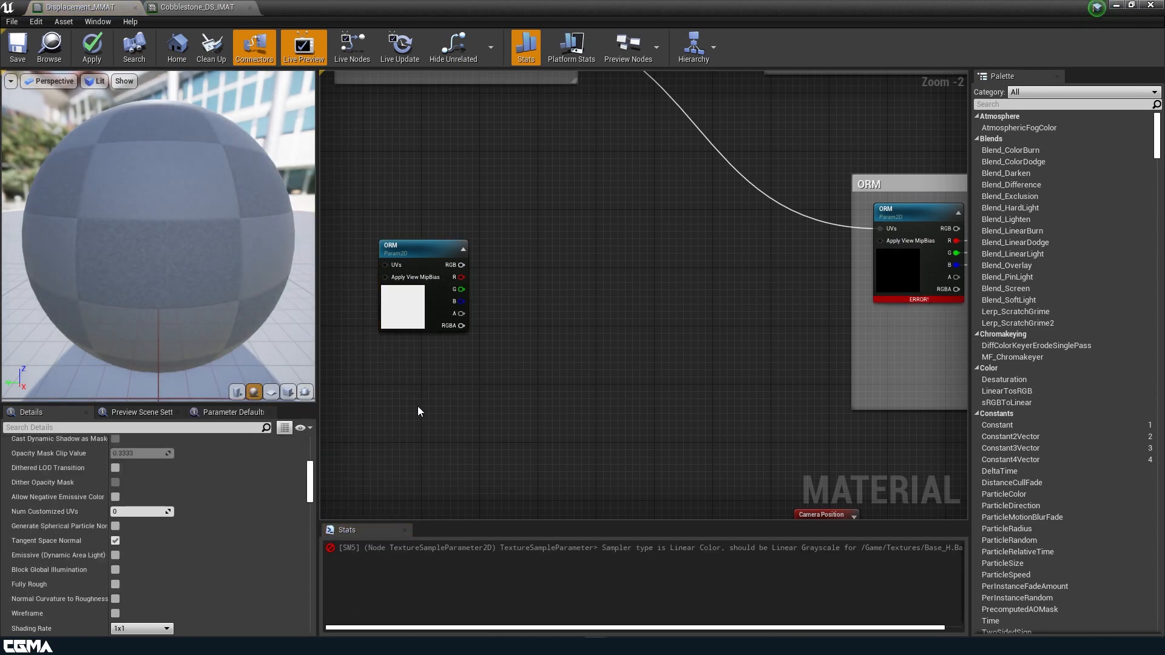
Compare the texture settings of both ORM parameters and rename the copied one Height
{"action": "scroll", "coordinate": [419, 408], "scroll_direction": "down", "scroll_amount": 2}
{"action": "left_click", "coordinate": [479, 345]}
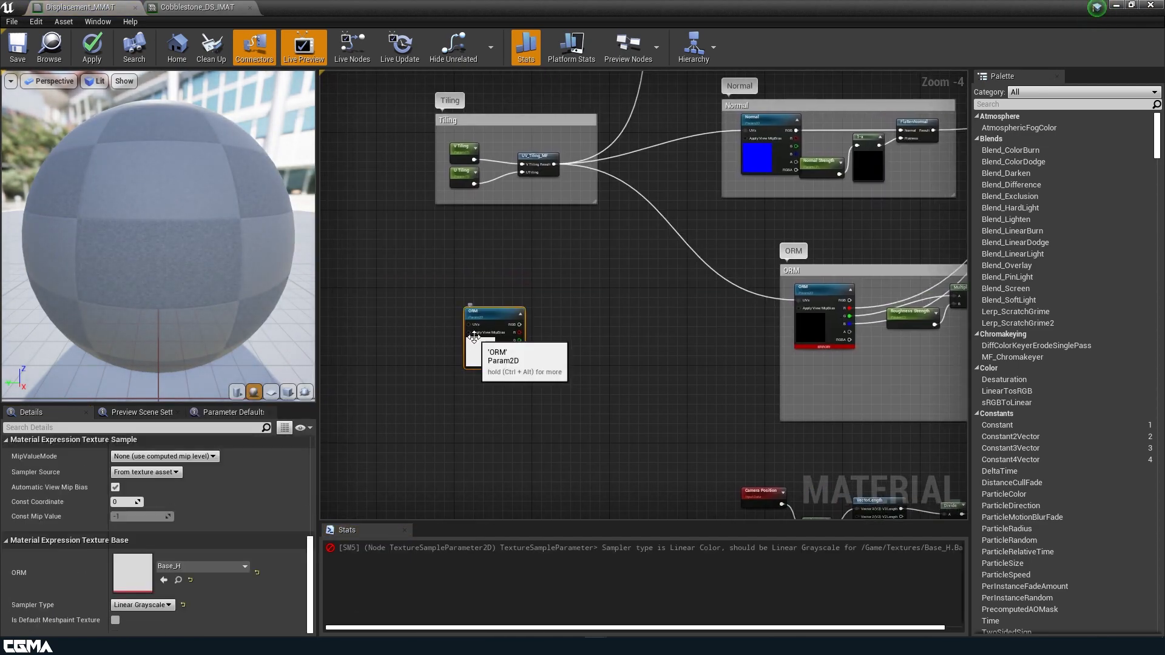
{"action": "left_click", "coordinate": [843, 319]}
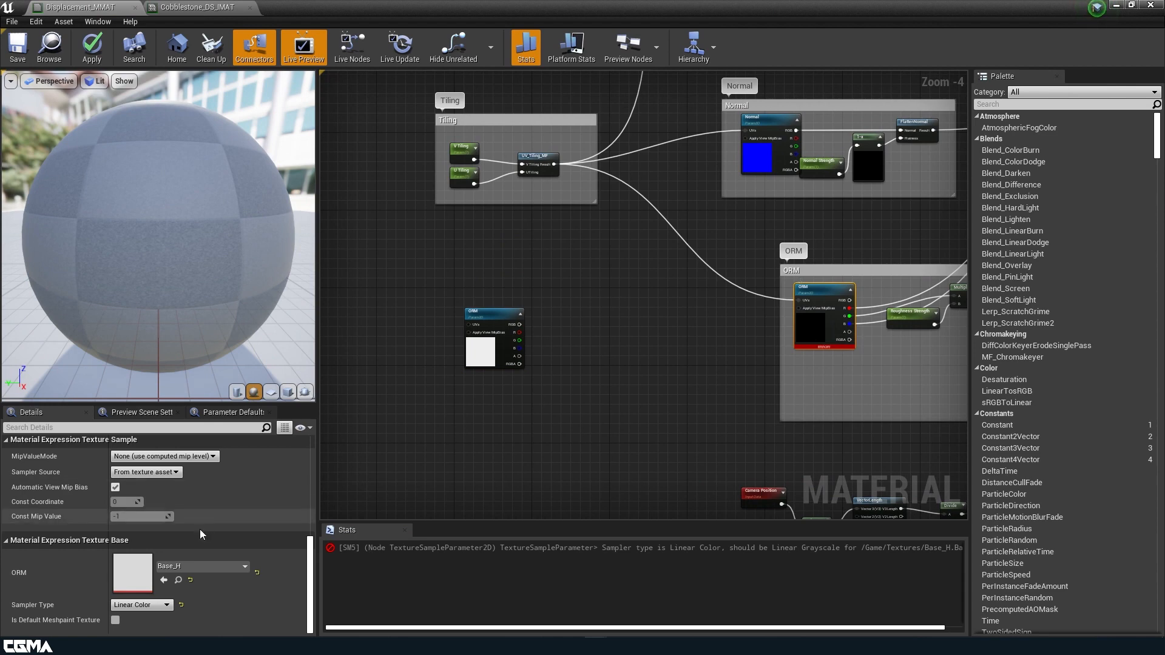
{"action": "left_click", "coordinate": [488, 340]}
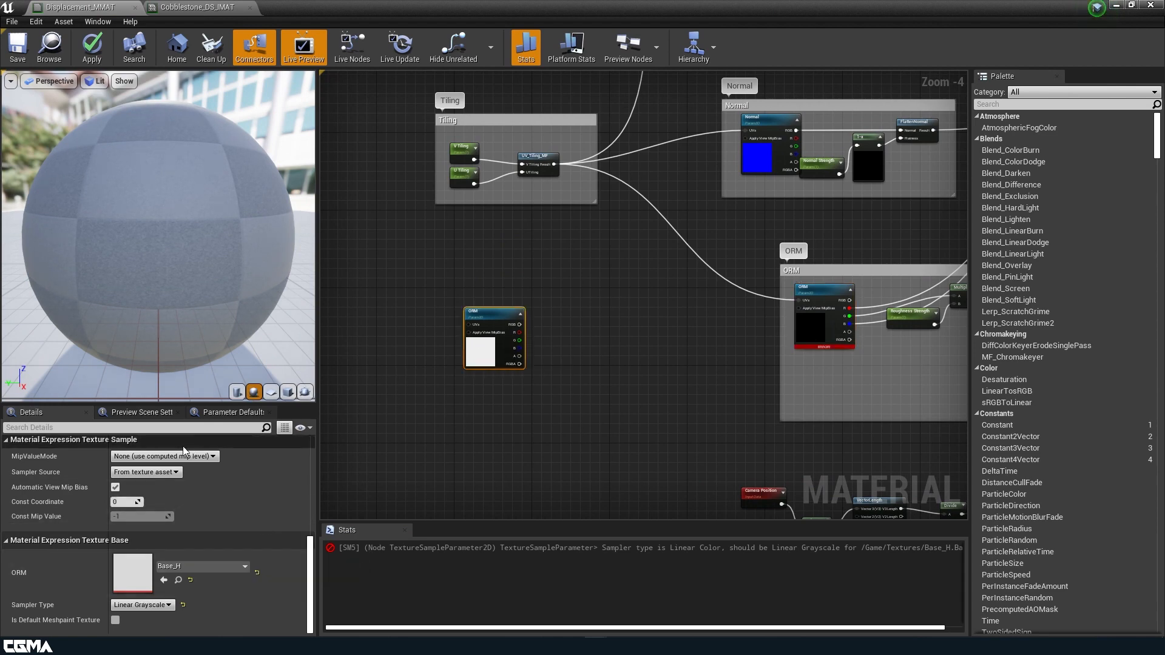
{"action": "scroll", "coordinate": [159, 476], "scroll_direction": "up", "scroll_amount": 3}
{"action": "left_click", "coordinate": [153, 460]}
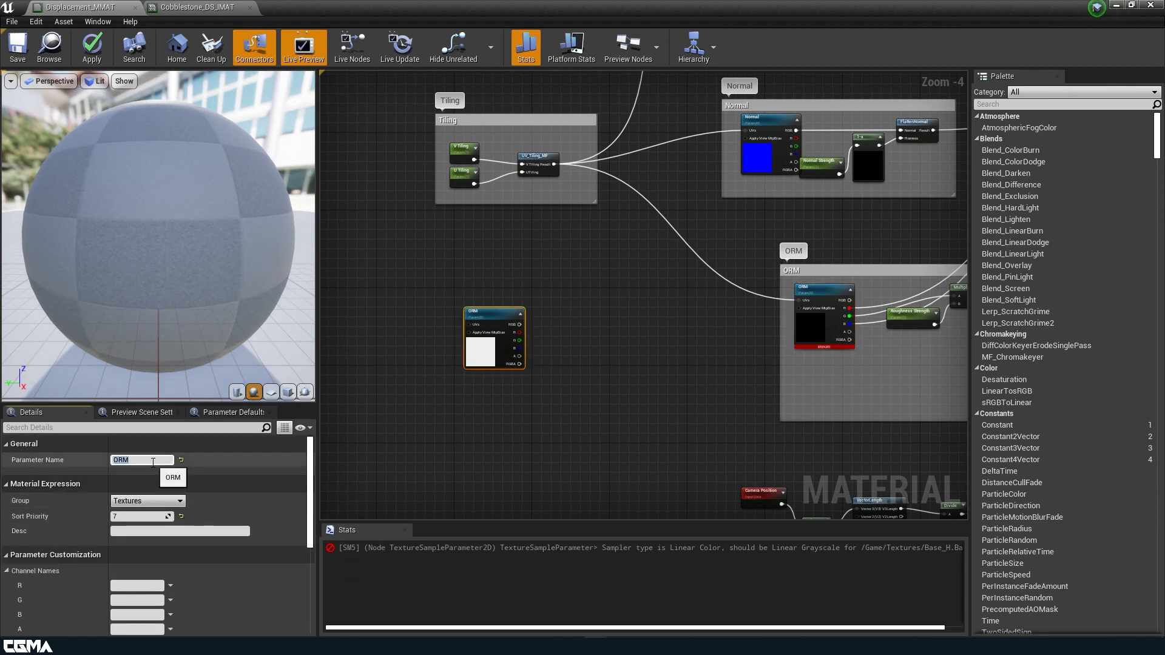
{"action": "type", "text": "Height"}
{"action": "key", "text": "Return"}
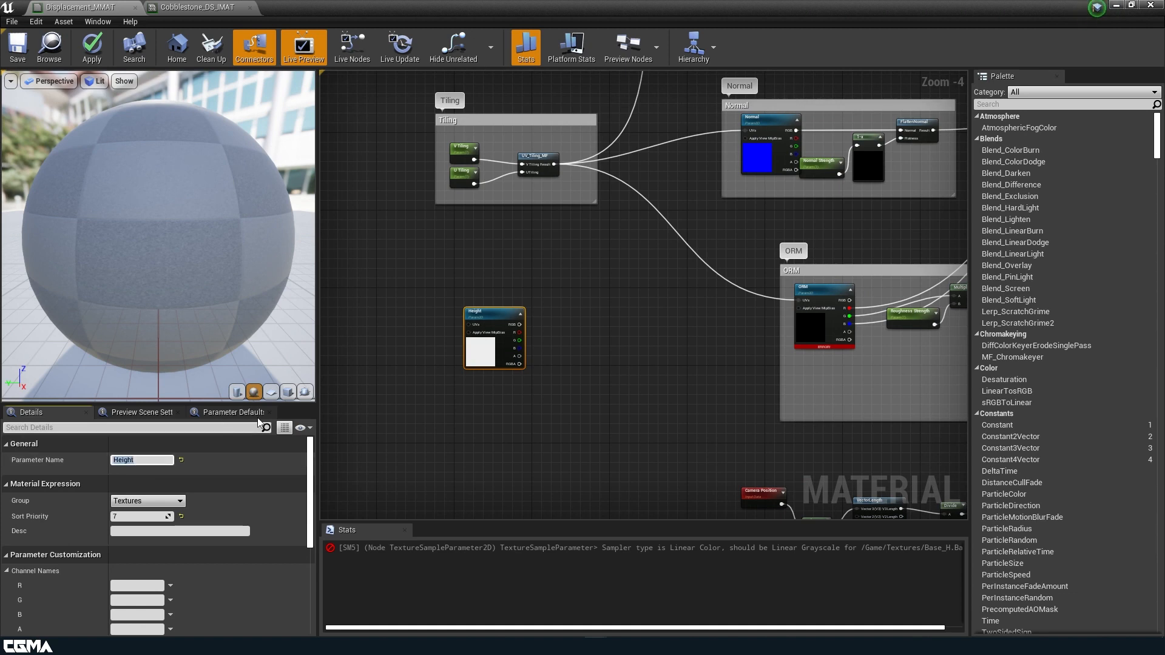
Assign the Base_ORM texture to the original ORM parameter in the ORM group
{"action": "left_click", "coordinate": [796, 341]}
{"action": "scroll", "coordinate": [200, 546], "scroll_direction": "down", "scroll_amount": 3}
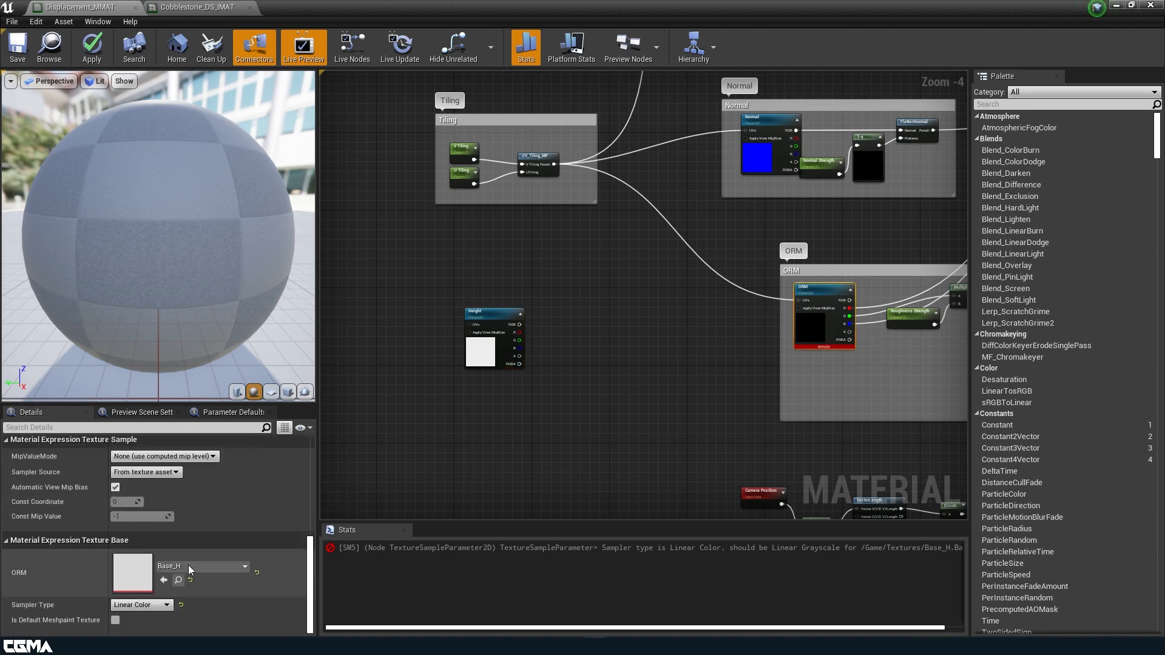
{"action": "left_click", "coordinate": [201, 566]}
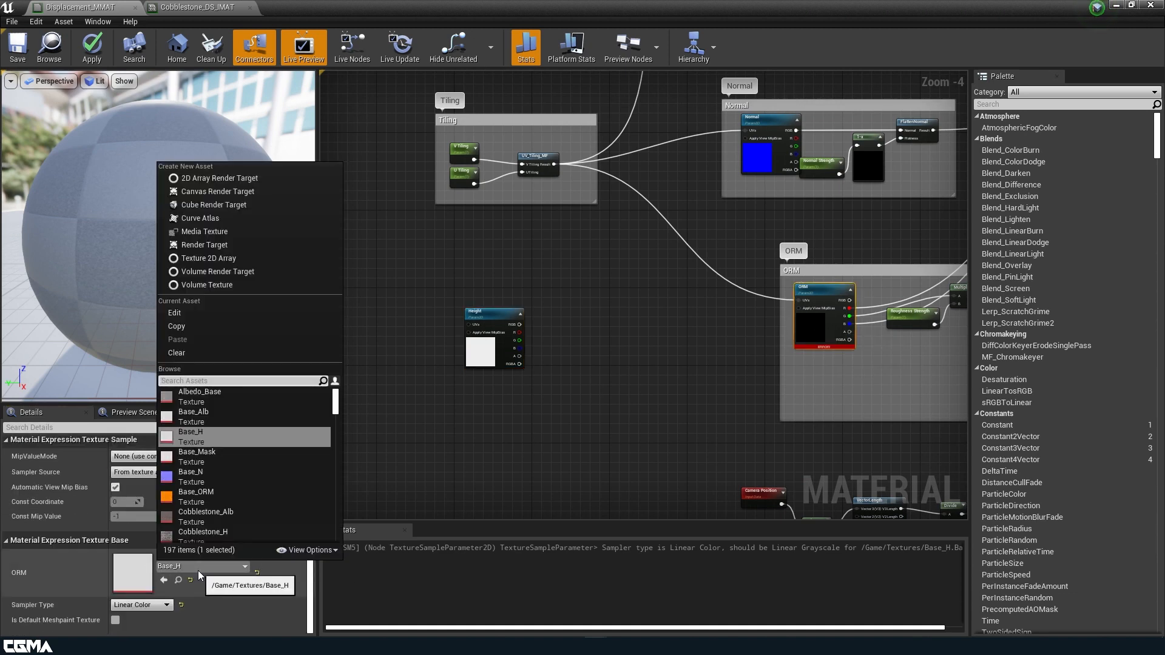
{"action": "left_click", "coordinate": [196, 496]}
Add a CheapContrast node beside the repositioned Height texture parameter and connect Height's red output to its In input
{"action": "left_click", "coordinate": [425, 364]}
{"action": "left_click_drag", "start_coordinate": [474, 351], "coordinate": [430, 342]}
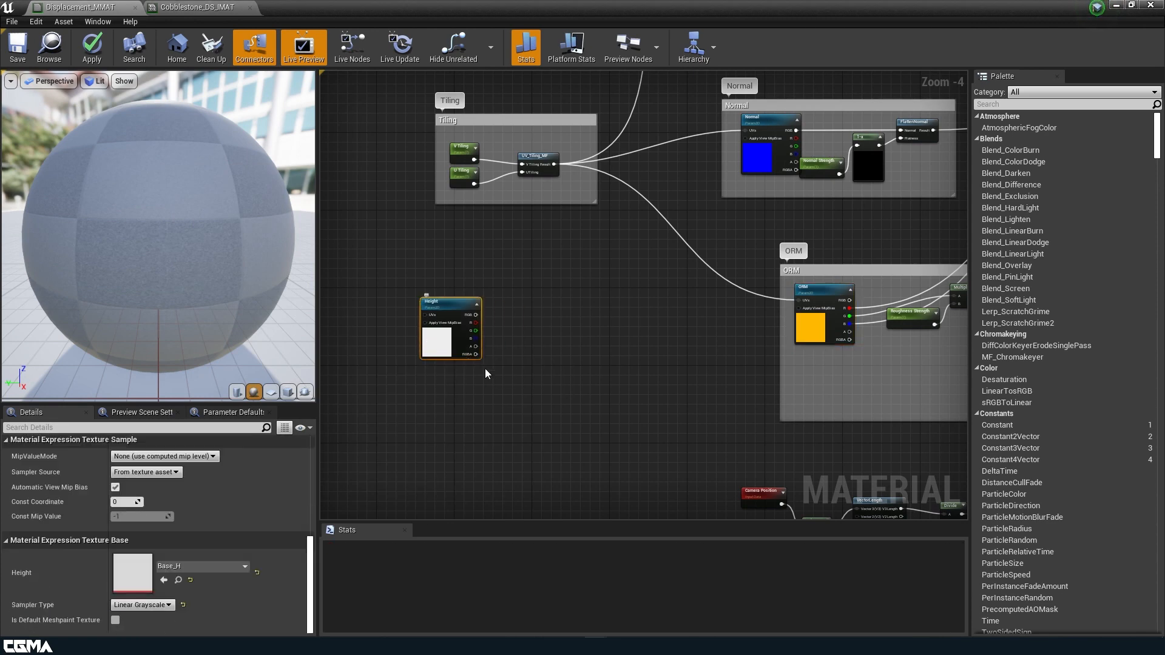
{"action": "right_click_drag", "start_coordinate": [514, 401], "coordinate": [498, 372]}
{"action": "scroll", "coordinate": [494, 343], "scroll_direction": "up", "scroll_amount": 2}
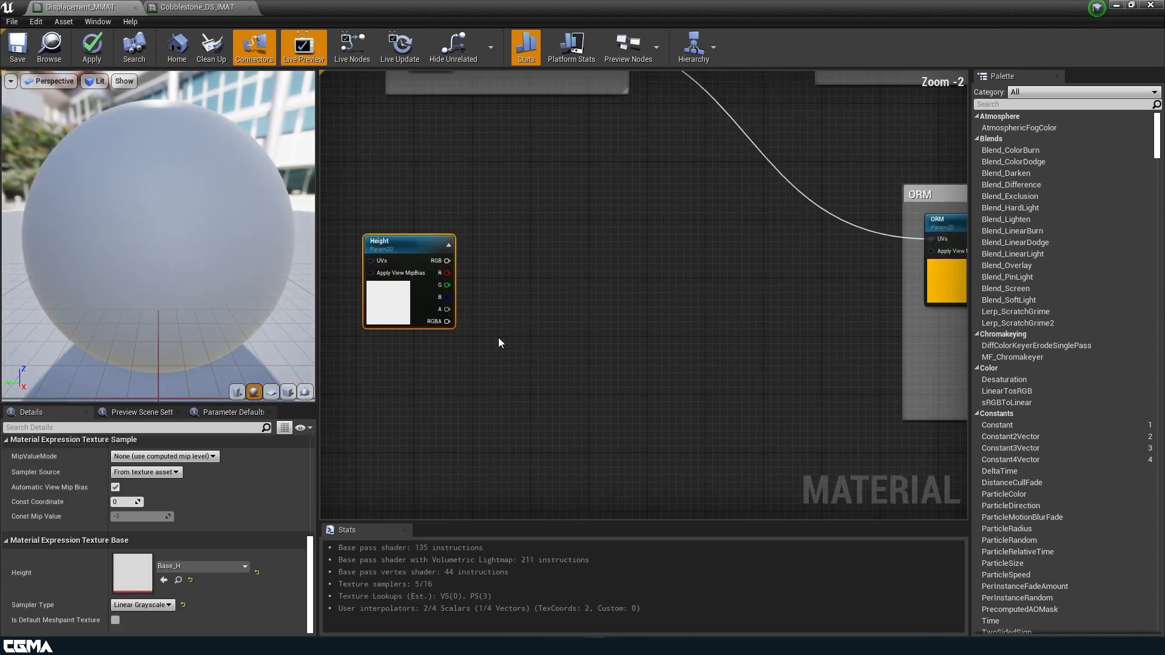
{"action": "right_click", "coordinate": [537, 304]}
{"action": "type", "text": "chea"}
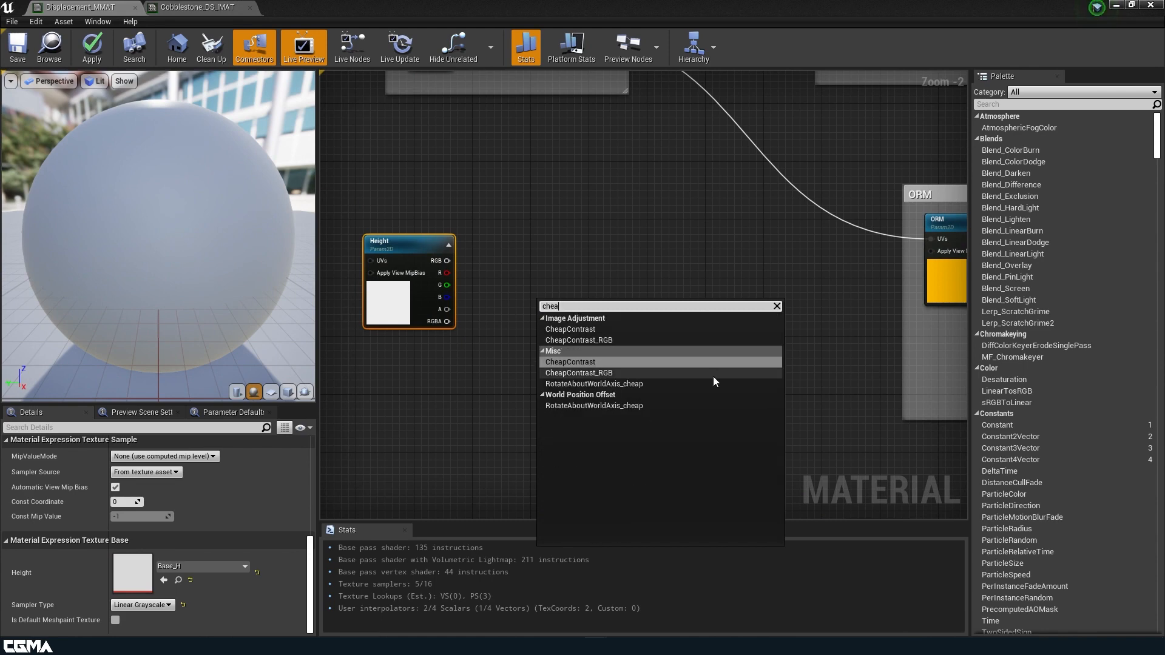
{"action": "left_click", "coordinate": [582, 362]}
{"action": "left_click_drag", "start_coordinate": [446, 282], "coordinate": [454, 290]}
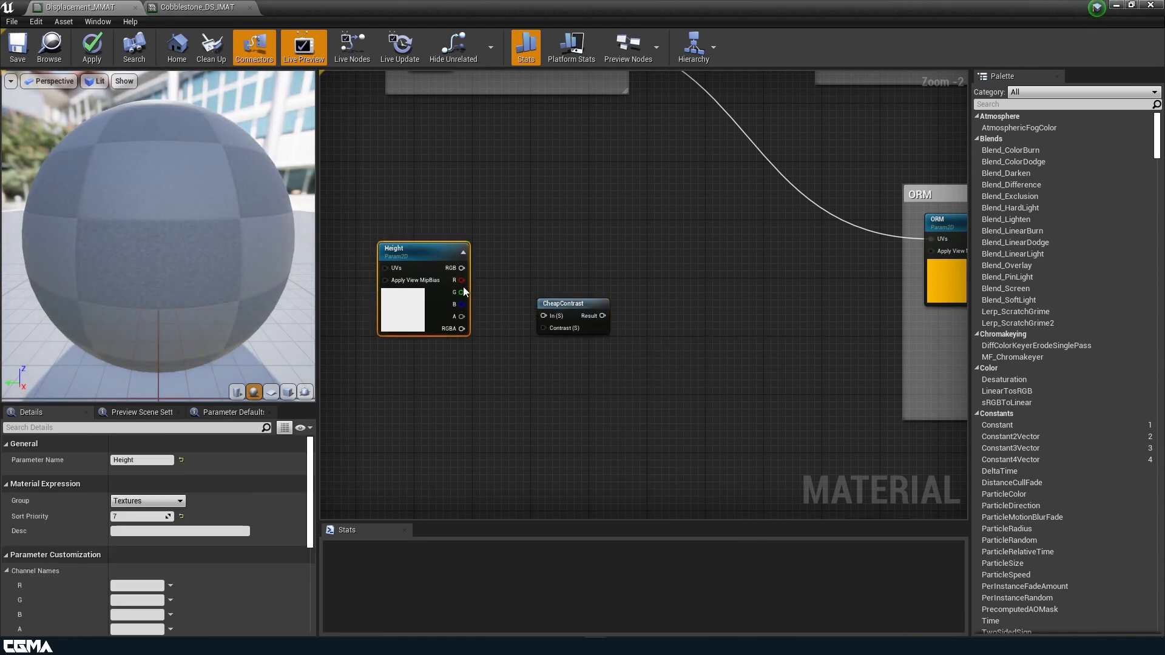
{"action": "left_click_drag", "start_coordinate": [452, 279], "coordinate": [544, 314]}
Add a Constant converted to a parameter named Displacement Contrast and connect it to CheapContrast's Contrast input
{"action": "right_click_drag", "start_coordinate": [513, 405], "coordinate": [613, 362]}
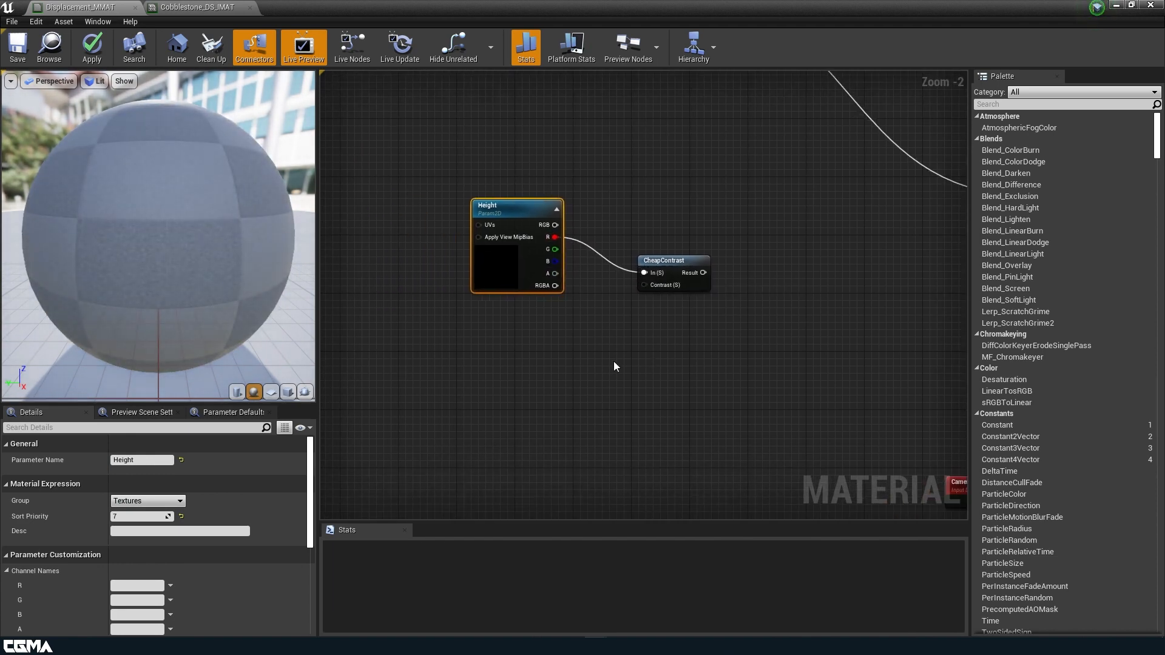
{"action": "left_click", "coordinate": [507, 347]}
{"action": "right_click", "coordinate": [520, 358]}
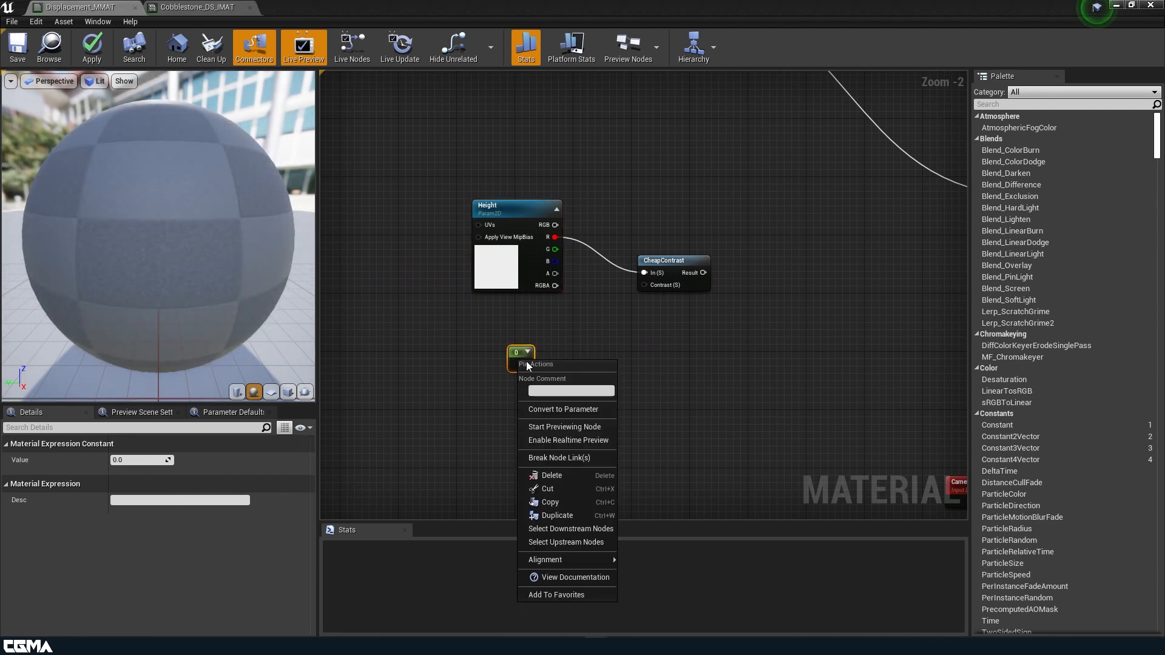
{"action": "left_click", "coordinate": [568, 408]}
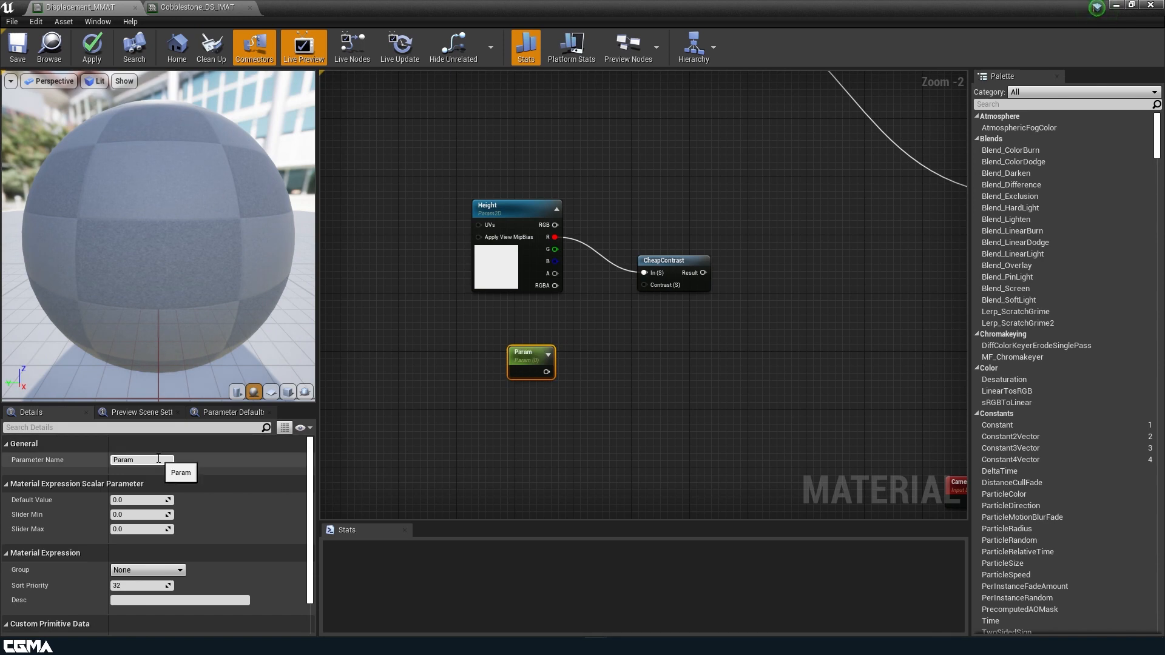
{"action": "type", "text": "Displacement C0ntrast"}
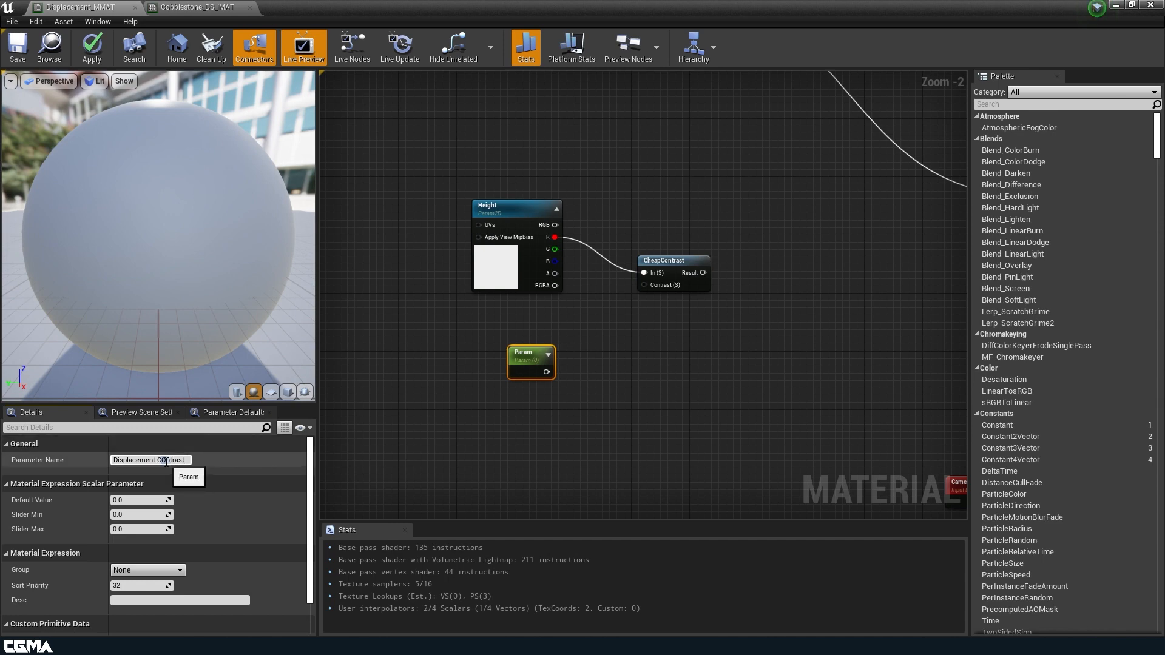
{"action": "left_click", "coordinate": [535, 432]}
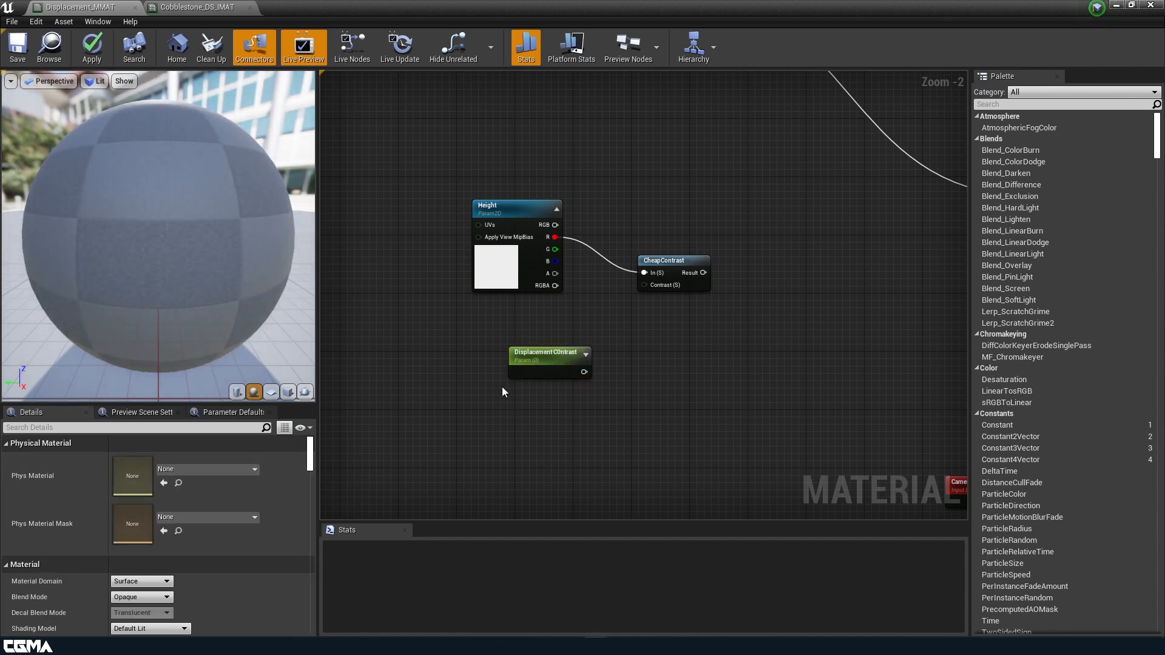
{"action": "left_click", "coordinate": [551, 365]}
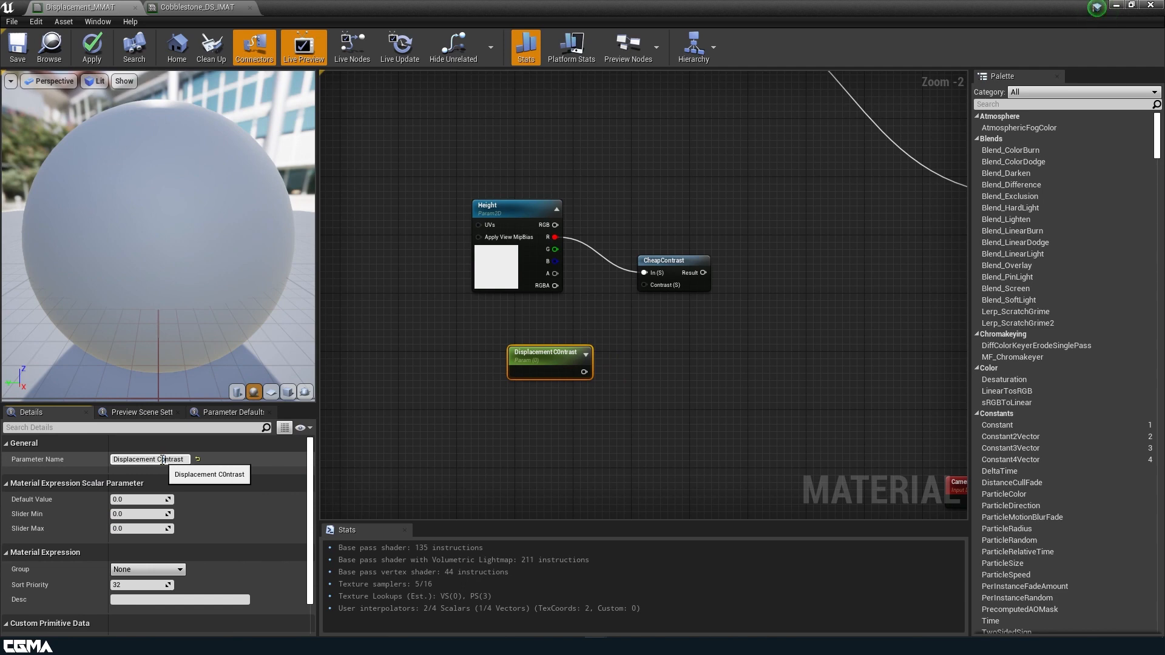
{"action": "left_click", "coordinate": [533, 462]}
{"action": "left_click_drag", "start_coordinate": [583, 371], "coordinate": [646, 284]}
Add a Multiply node after CheapContrast and a Constant converted to a parameter named Displacement Intensity
{"action": "right_click_drag", "start_coordinate": [697, 350], "coordinate": [577, 365]}
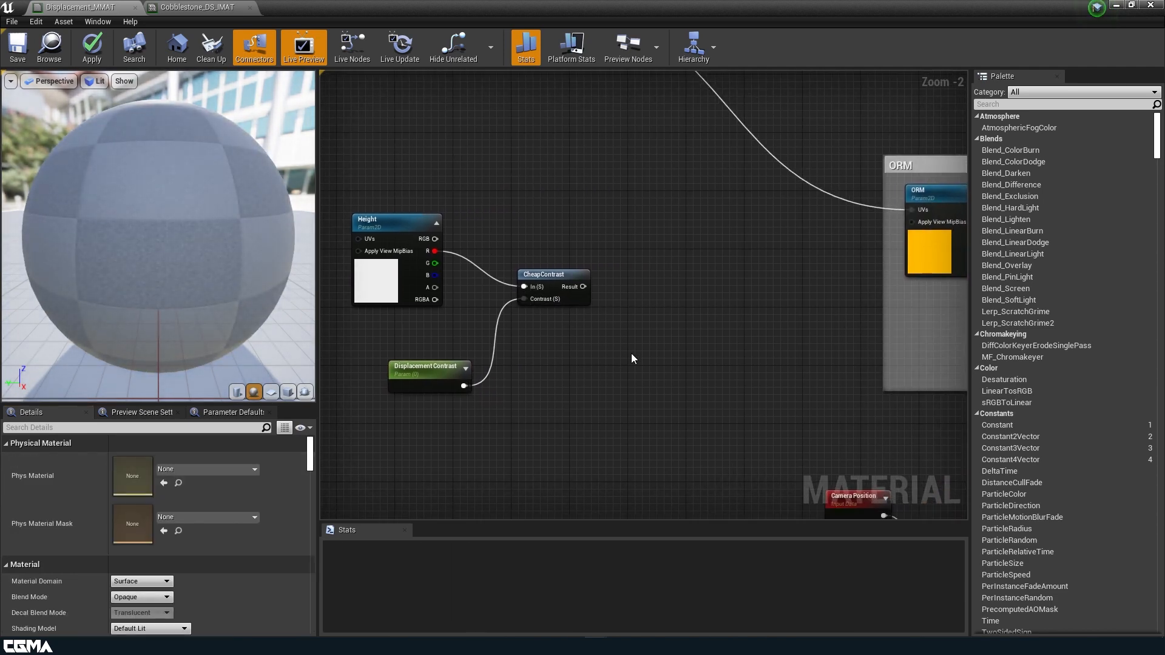
{"action": "left_click", "coordinate": [639, 298]}
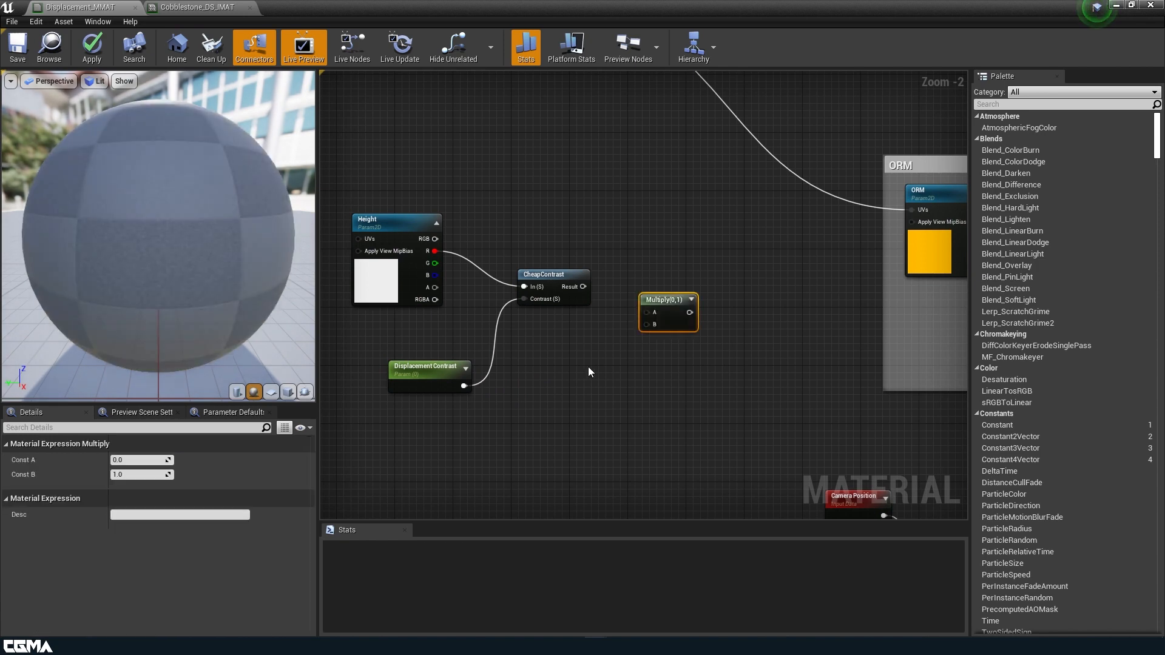
{"action": "left_click", "coordinate": [553, 384]}
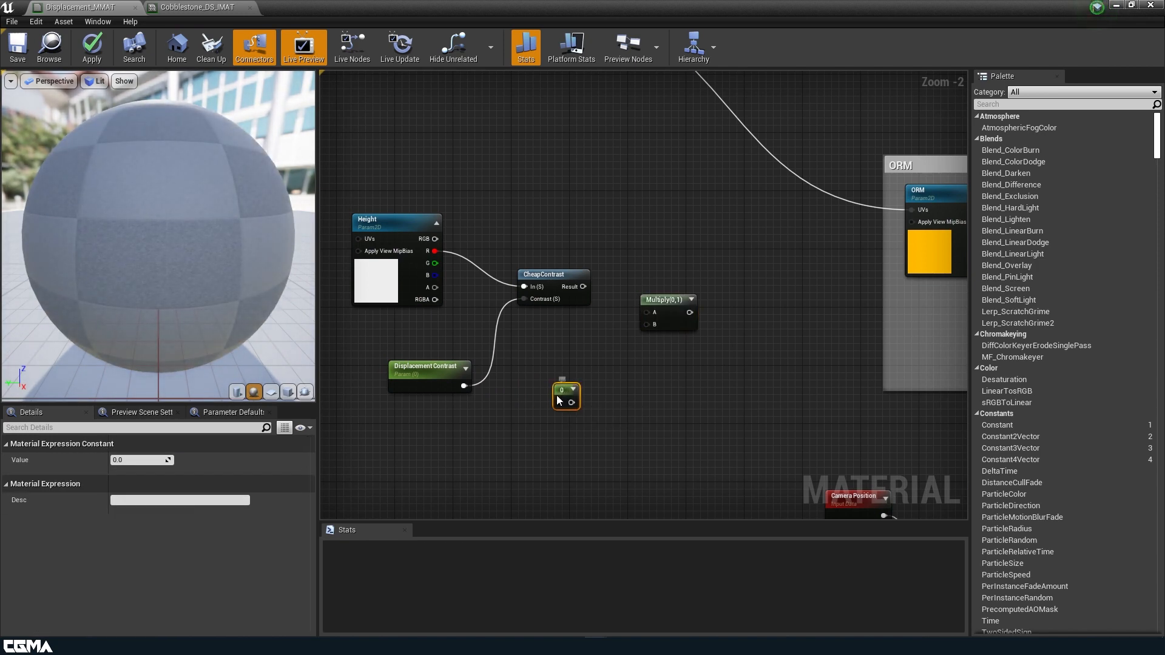
{"action": "right_click", "coordinate": [563, 391]}
{"action": "left_click", "coordinate": [588, 205]}
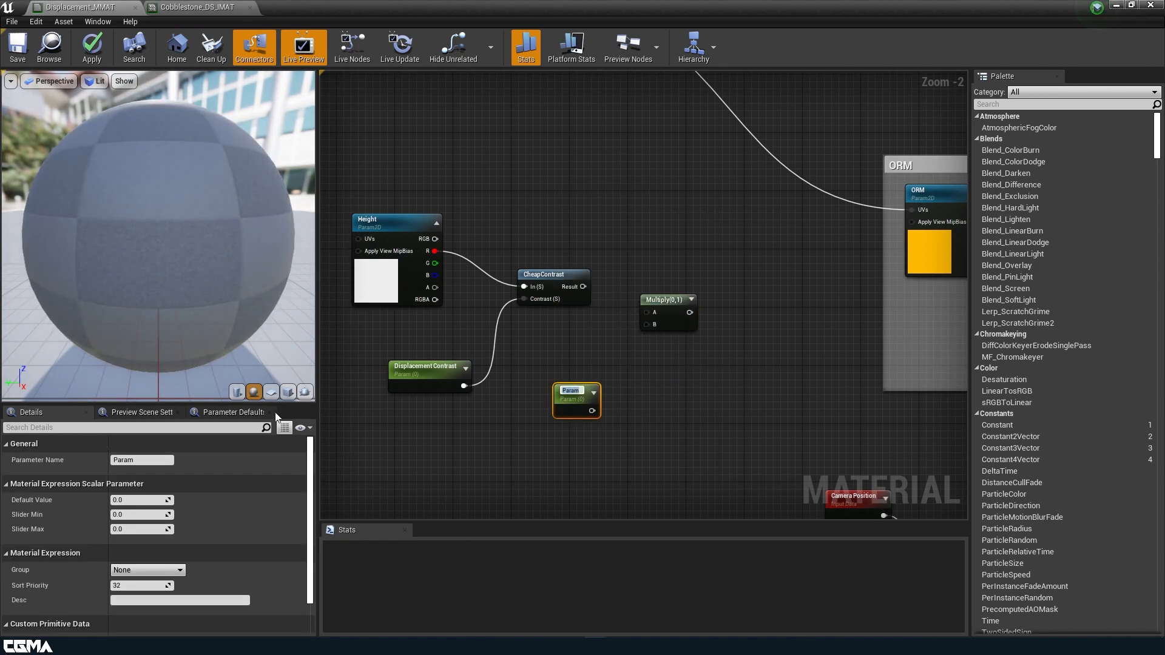
{"action": "left_click", "coordinate": [145, 463]}
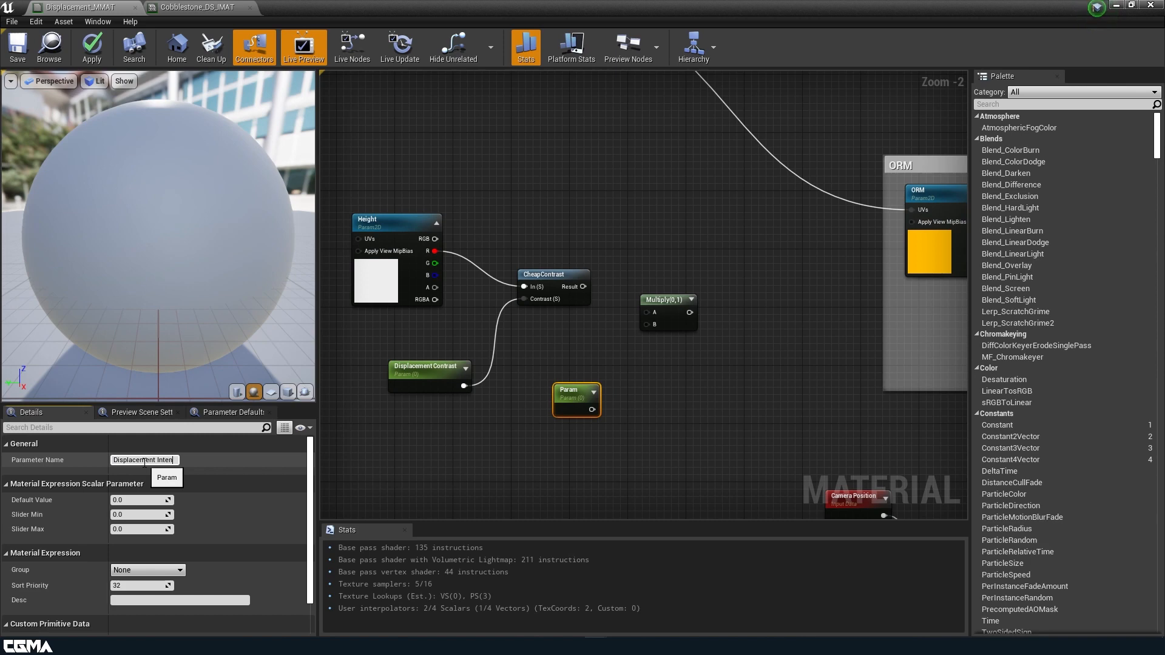
{"action": "key", "text": "Return"}
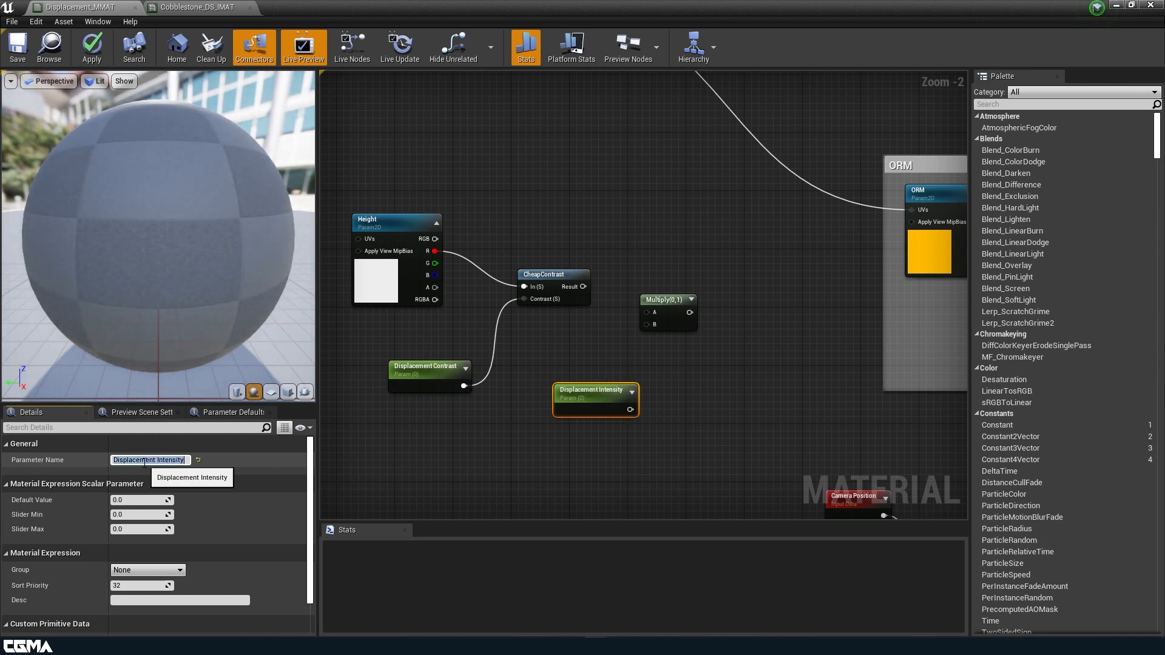
Try a default value of 1 for the Displacement Intensity parameter
{"action": "left_click", "coordinate": [139, 500]}
{"action": "type", "text": "1"}
{"action": "key", "text": "Return"}
{"action": "left_click", "coordinate": [443, 474]}
Set Displacement Intensity's default value to 0 and connect CheapContrast's result and the parameter to Multiply's A and B inputs
{"action": "left_click_drag", "start_coordinate": [614, 403], "coordinate": [593, 400]}
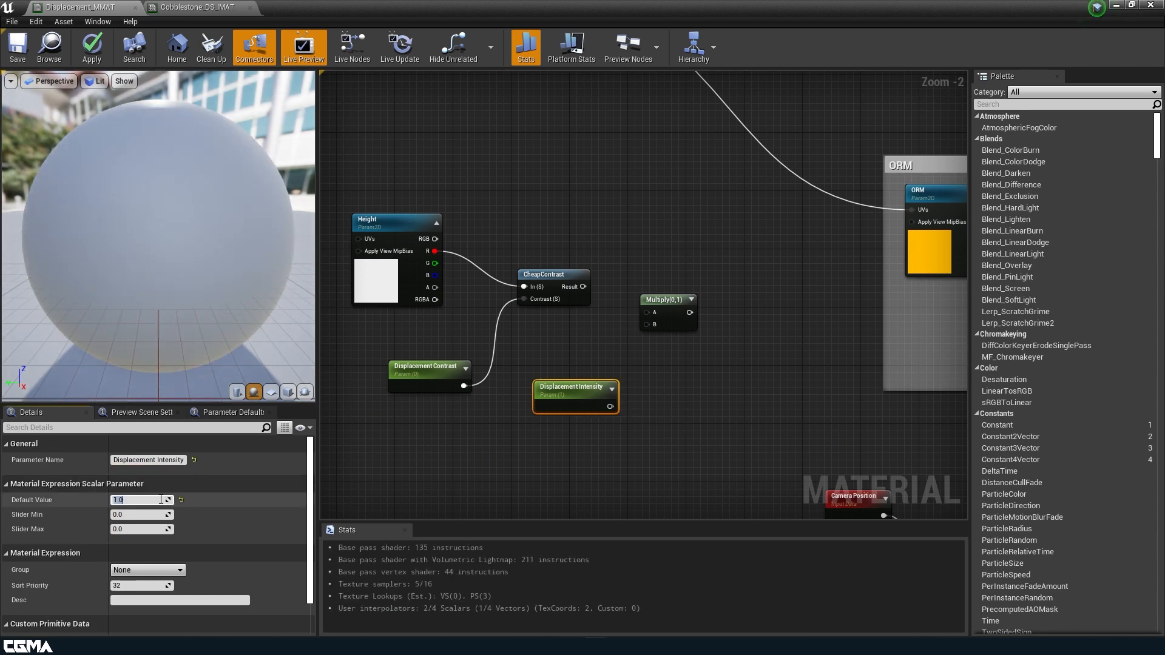
{"action": "type", "text": "0"}
{"action": "key", "text": "Return"}
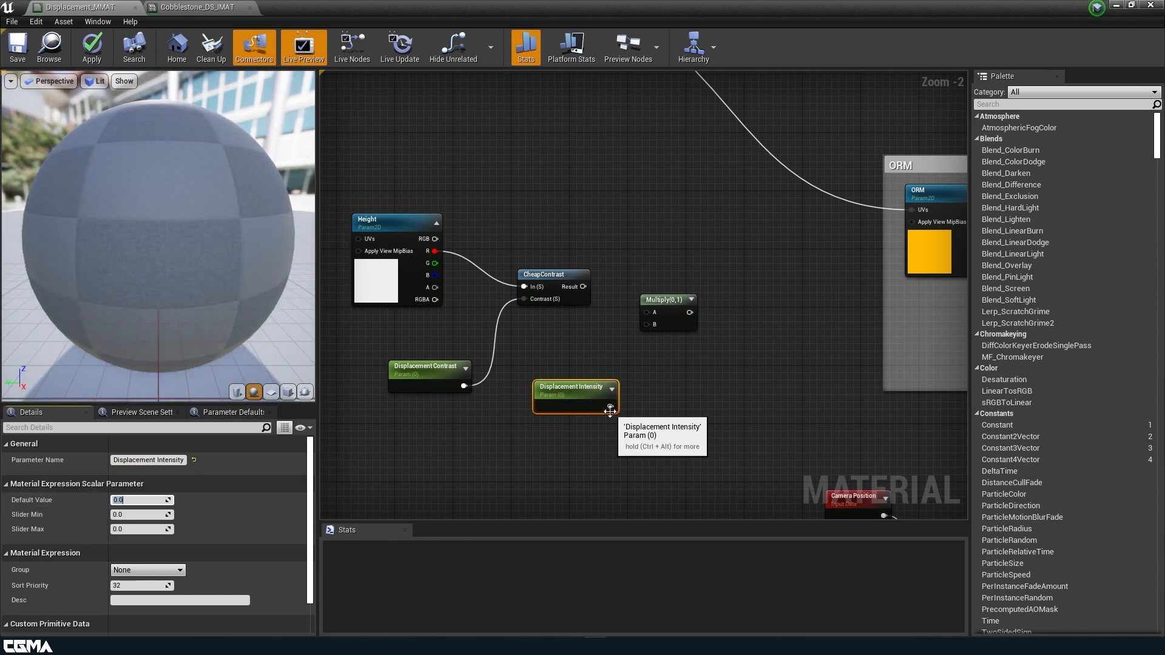
{"action": "left_click_drag", "start_coordinate": [610, 406], "coordinate": [583, 286]}
{"action": "left_click_drag", "start_coordinate": [655, 300], "coordinate": [637, 273]}
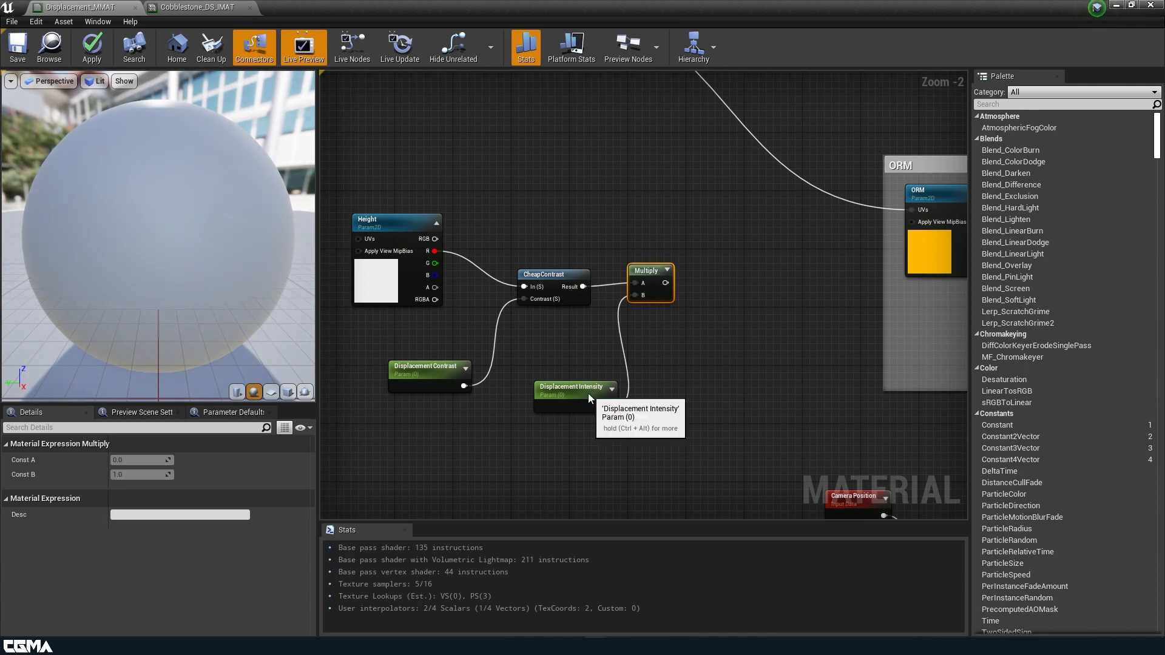
Duplicate the Displacement Intensity parameter beside the original and rename the copy Displacement Offset
{"action": "left_click", "coordinate": [588, 394]}
{"action": "key", "text": "ctrl+c"}
{"action": "key", "text": "ctrl+v"}
{"action": "left_click_drag", "start_coordinate": [783, 377], "coordinate": [696, 385]}
{"action": "left_click", "coordinate": [153, 459]}
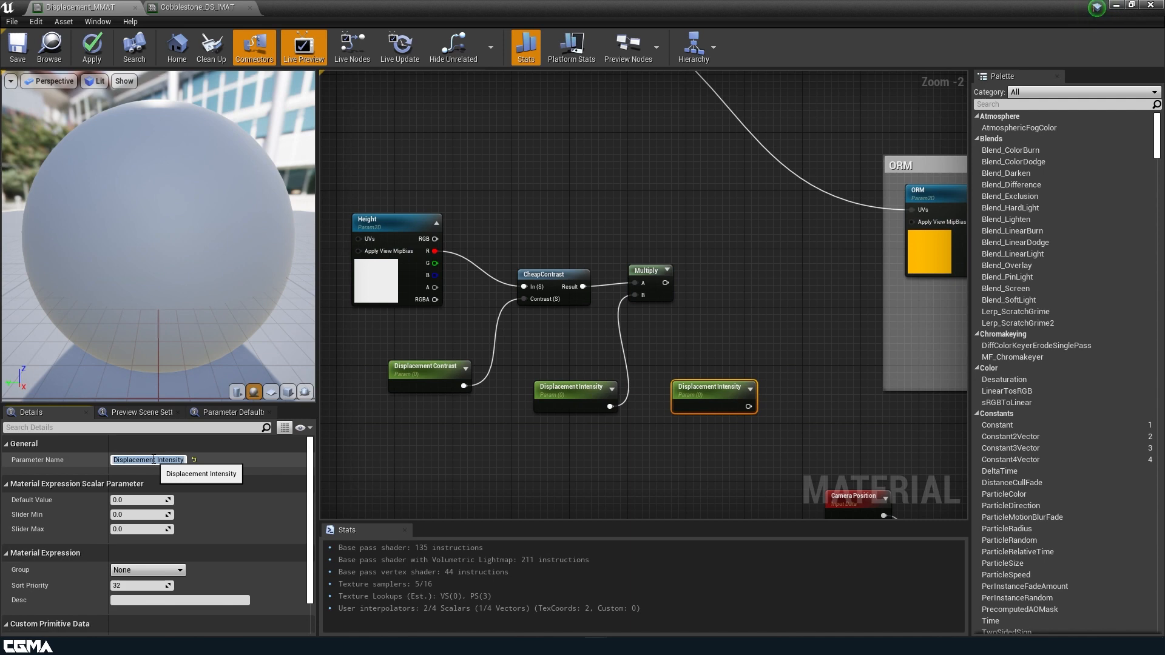
{"action": "type", "text": "Displace"}
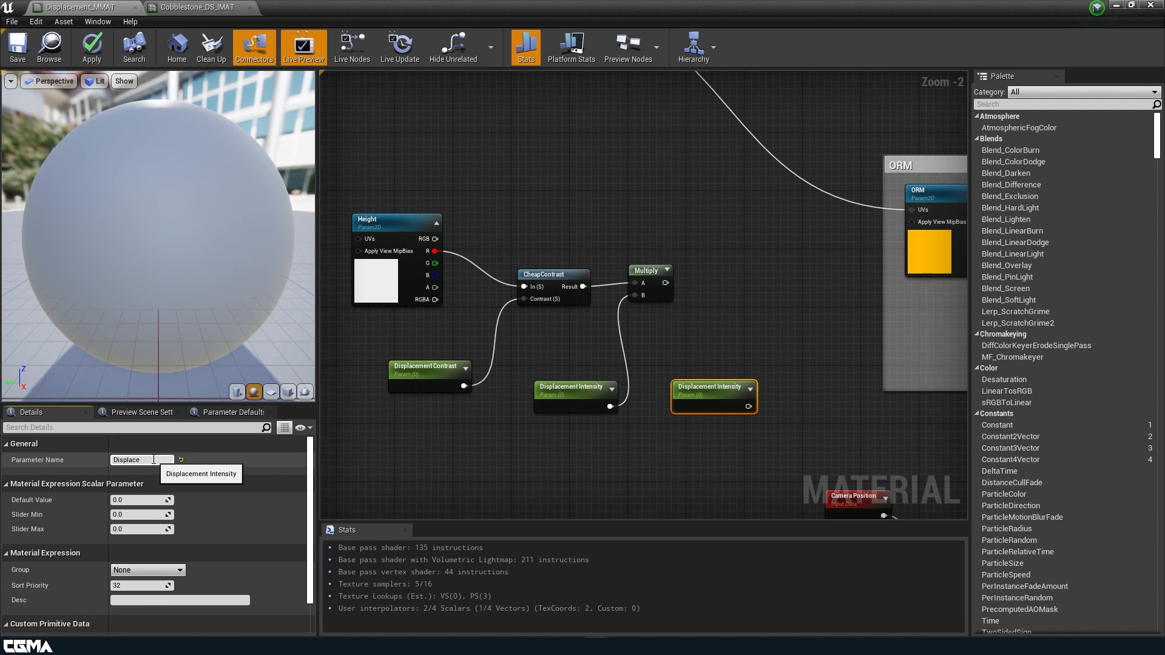
{"action": "key", "text": "Return"}
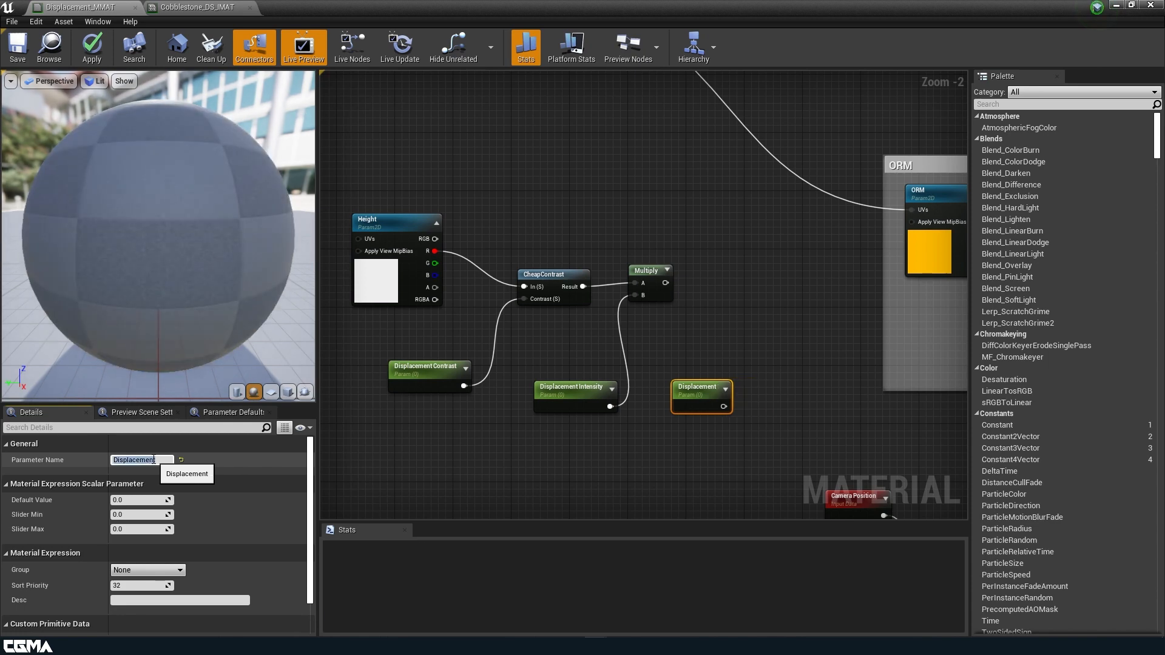
{"action": "left_click", "coordinate": [166, 460]}
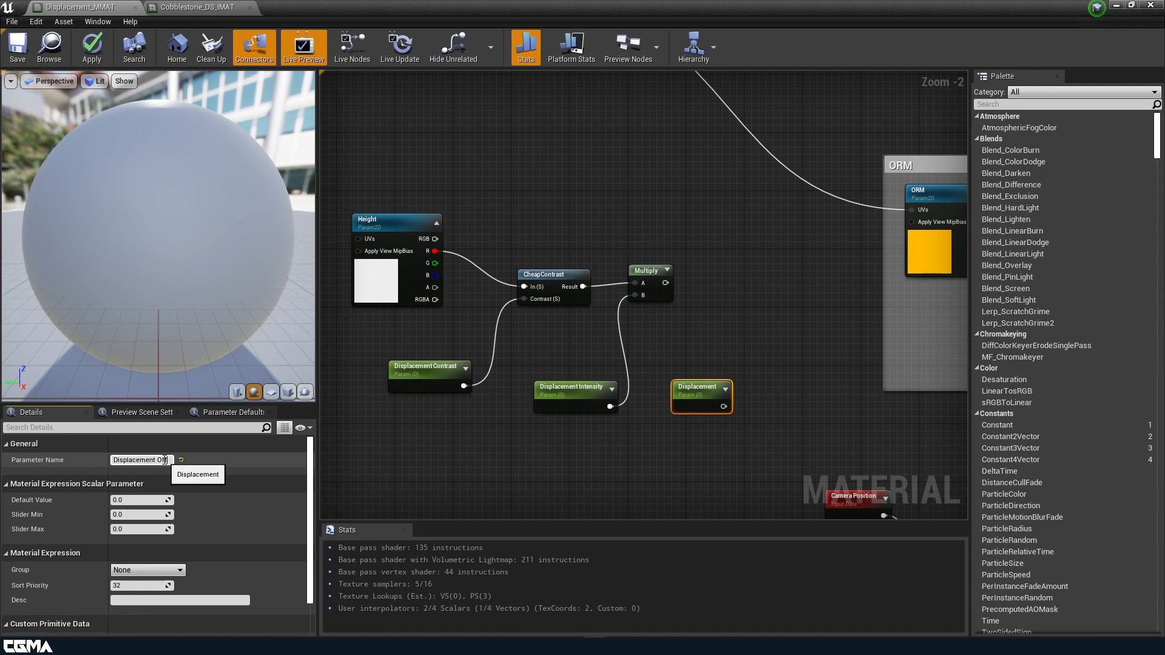
{"action": "type", "text": "Offset"}
{"action": "key", "text": "Return"}
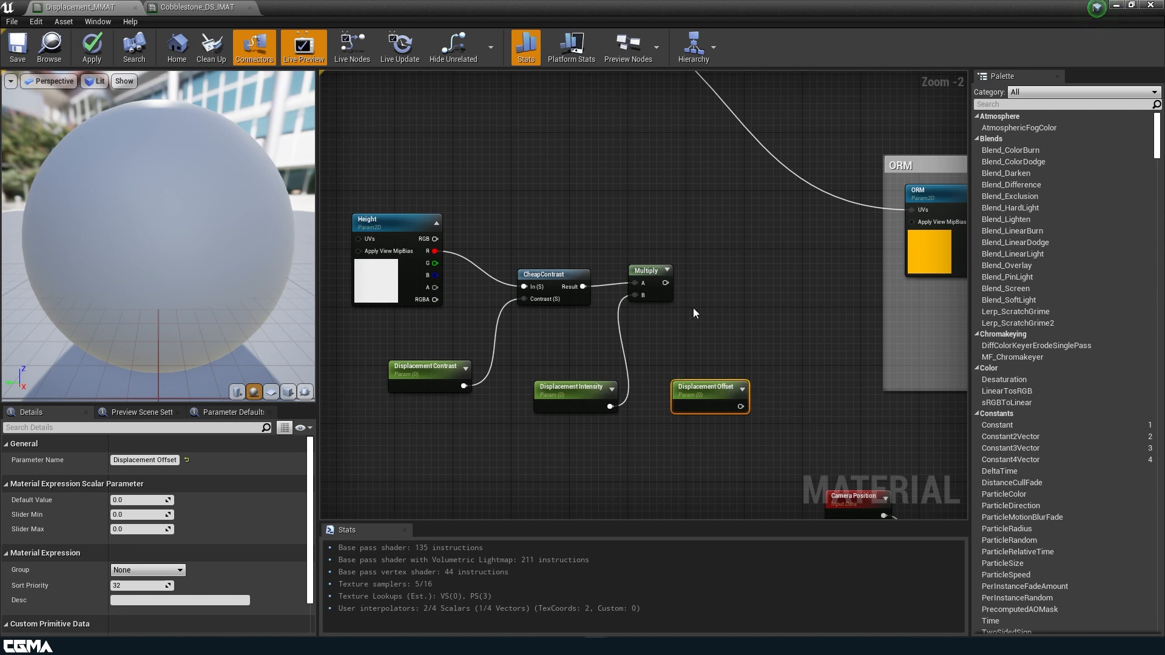
Add an Add node fed by Multiply in A and Displacement Offset in B, and reposition the displacement nodes
{"action": "key", "text": "a"}
{"action": "left_click", "coordinate": [719, 285]}
{"action": "left_click_drag", "start_coordinate": [666, 283], "coordinate": [735, 304]}
{"action": "left_click_drag", "start_coordinate": [740, 406], "coordinate": [727, 314]}
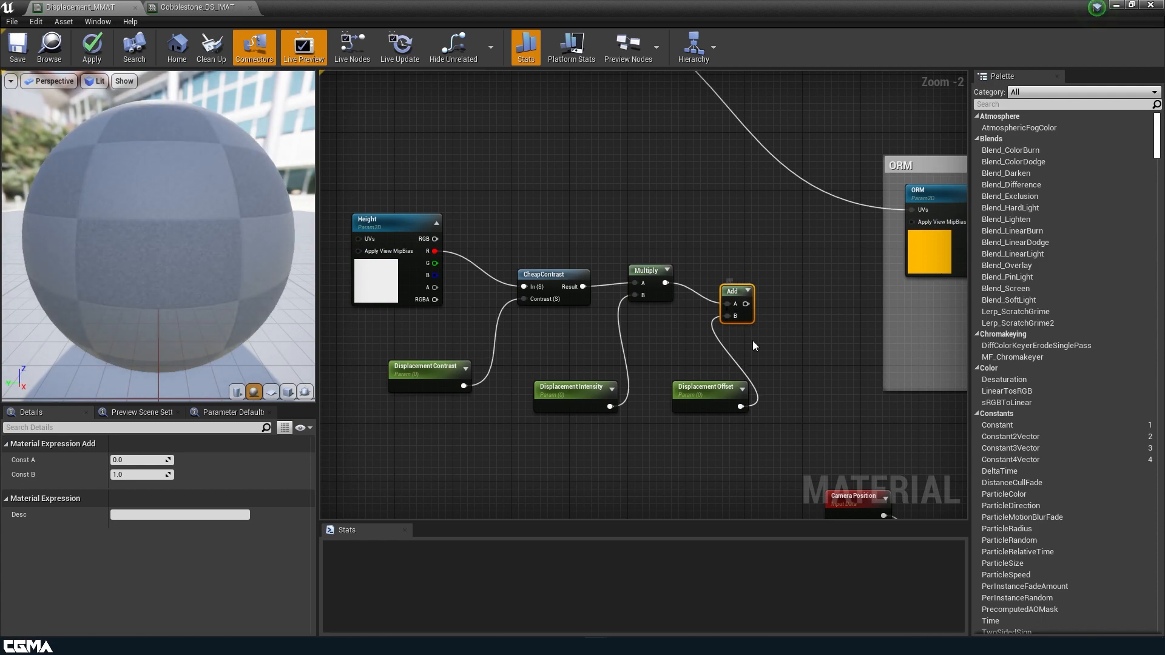
{"action": "scroll", "coordinate": [752, 340], "scroll_direction": "down", "scroll_amount": 1}
{"action": "left_click_drag", "start_coordinate": [783, 440], "coordinate": [419, 271]}
{"action": "left_click_drag", "start_coordinate": [415, 284], "coordinate": [471, 265]}
{"action": "right_click_drag", "start_coordinate": [618, 394], "coordinate": [400, 375]}
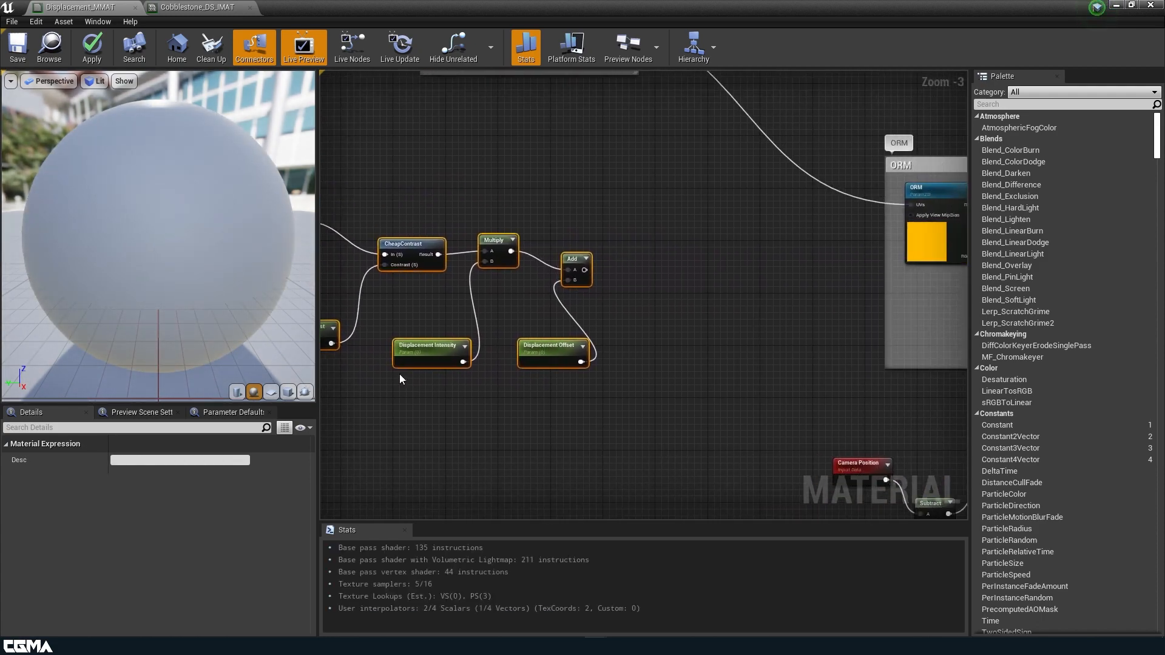
Add a second Multiply node after the Add node and connect Add's output to its B input
{"action": "left_click", "coordinate": [636, 255]}
{"action": "scroll", "coordinate": [628, 264], "scroll_direction": "up", "scroll_amount": 3}
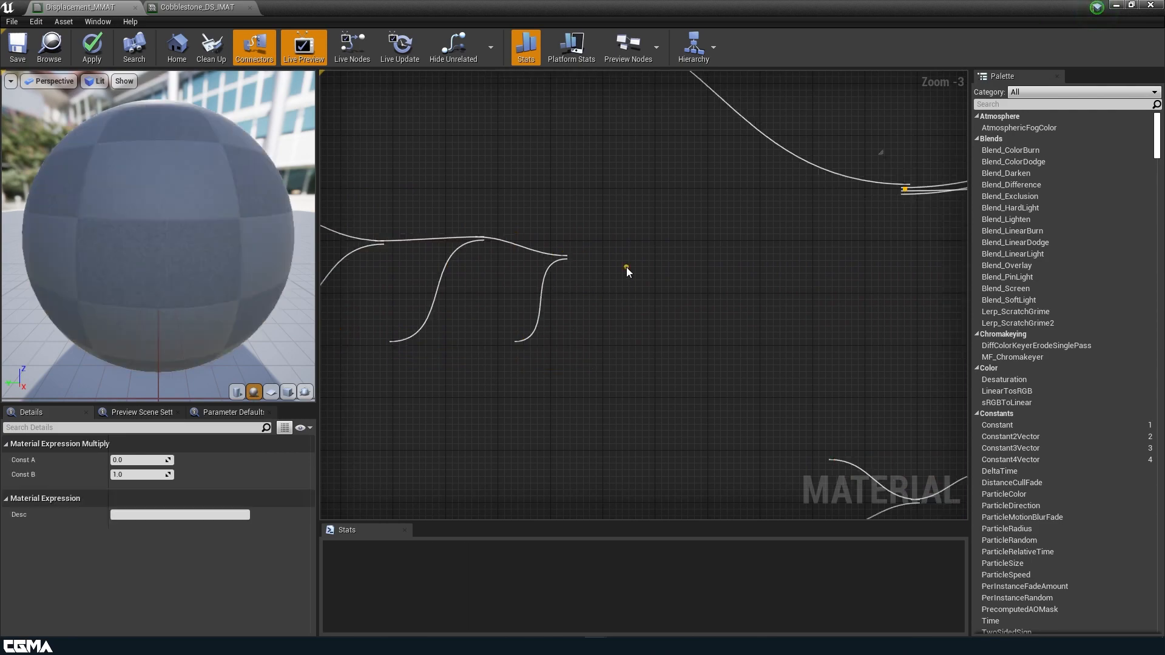
{"action": "left_click_drag", "start_coordinate": [571, 259], "coordinate": [682, 242]}
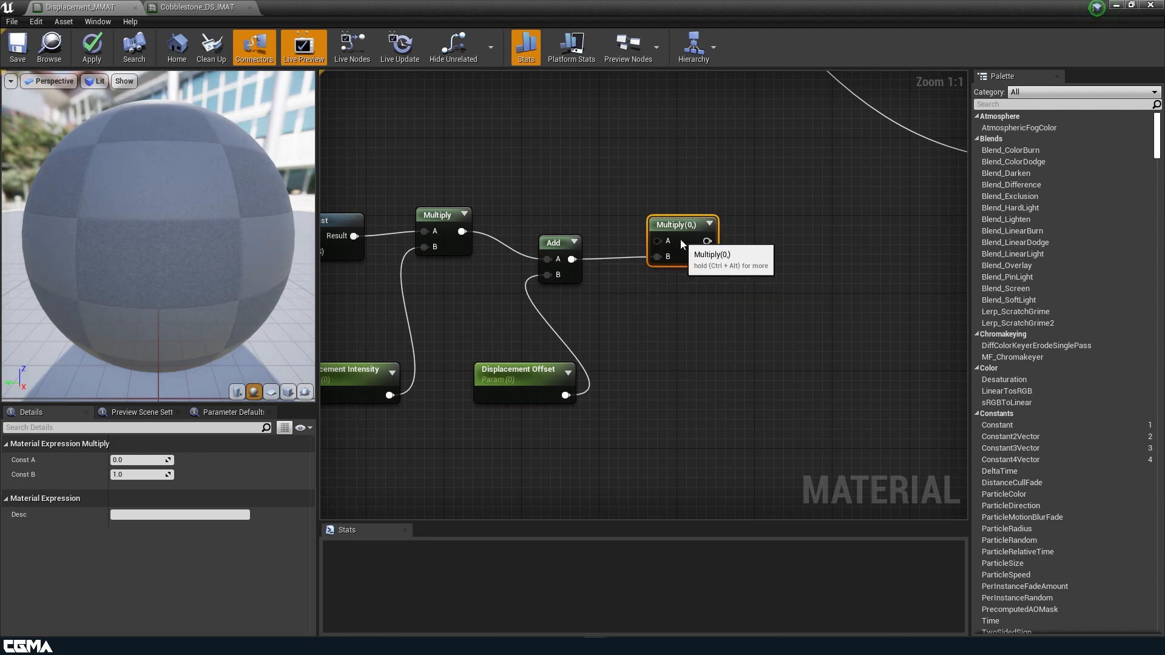
Add a VertexNormalWS node above the displacement network and connect it to the last Multiply's A input
{"action": "scroll", "coordinate": [767, 322], "scroll_direction": "down", "scroll_amount": 3}
{"action": "right_click_drag", "start_coordinate": [767, 322], "coordinate": [934, 267]}
{"action": "right_click_drag", "start_coordinate": [629, 331], "coordinate": [761, 279]}
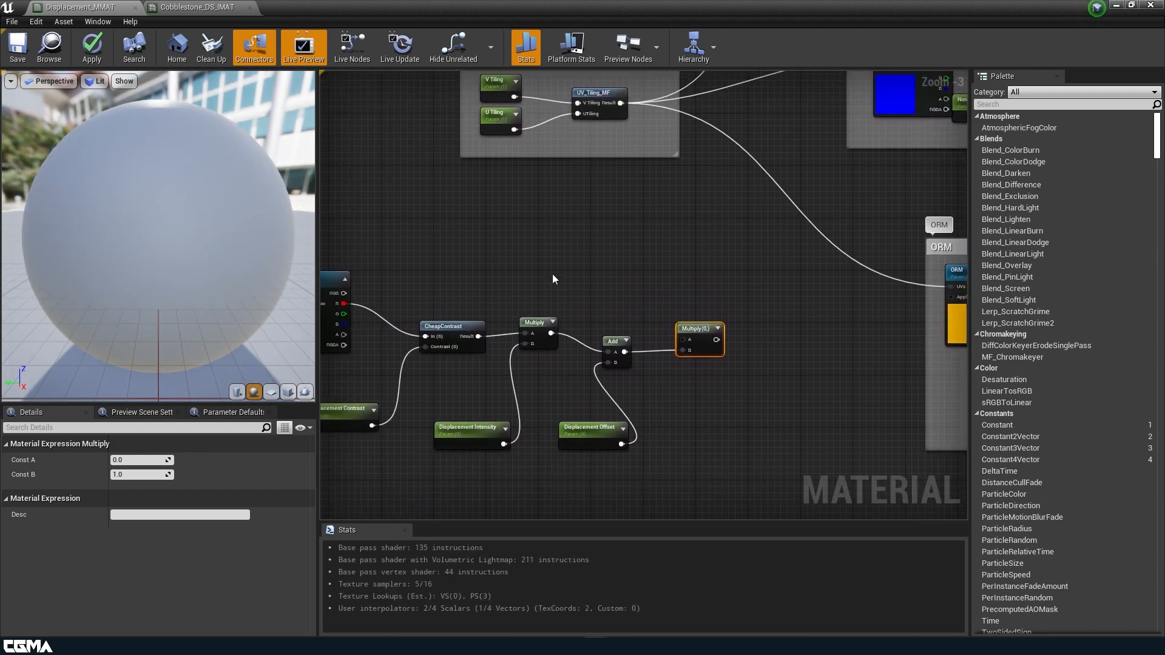
{"action": "right_click", "coordinate": [535, 252]}
{"action": "type", "text": "vertex"}
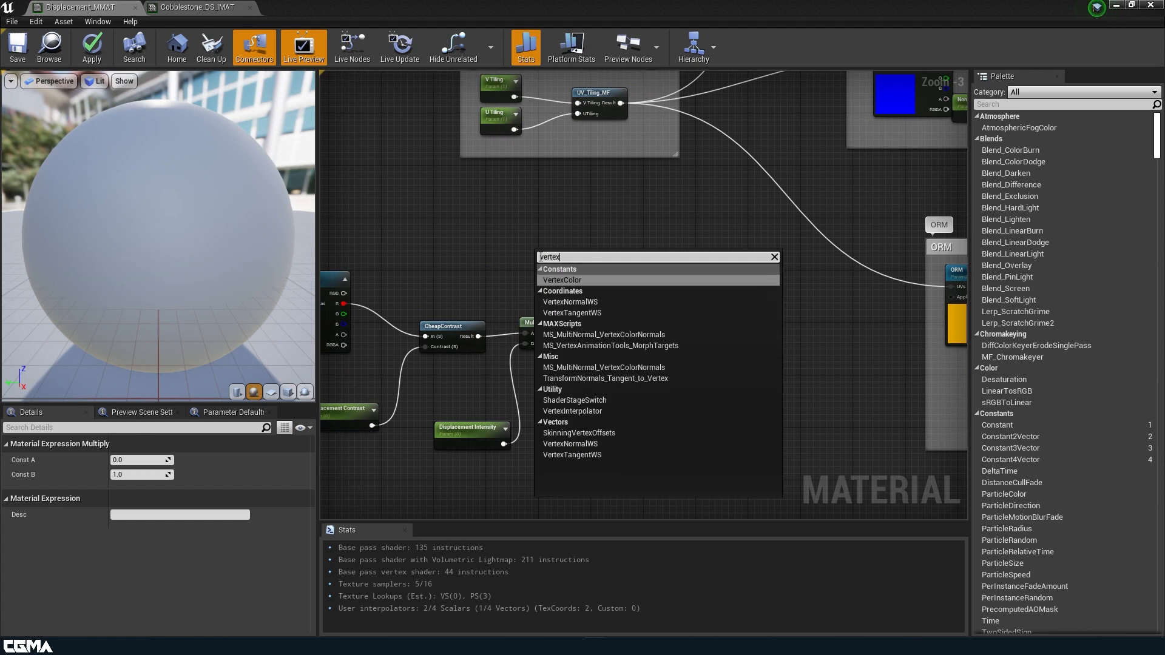
{"action": "left_click", "coordinate": [570, 301]}
{"action": "scroll", "coordinate": [568, 272], "scroll_direction": "up", "scroll_amount": 3}
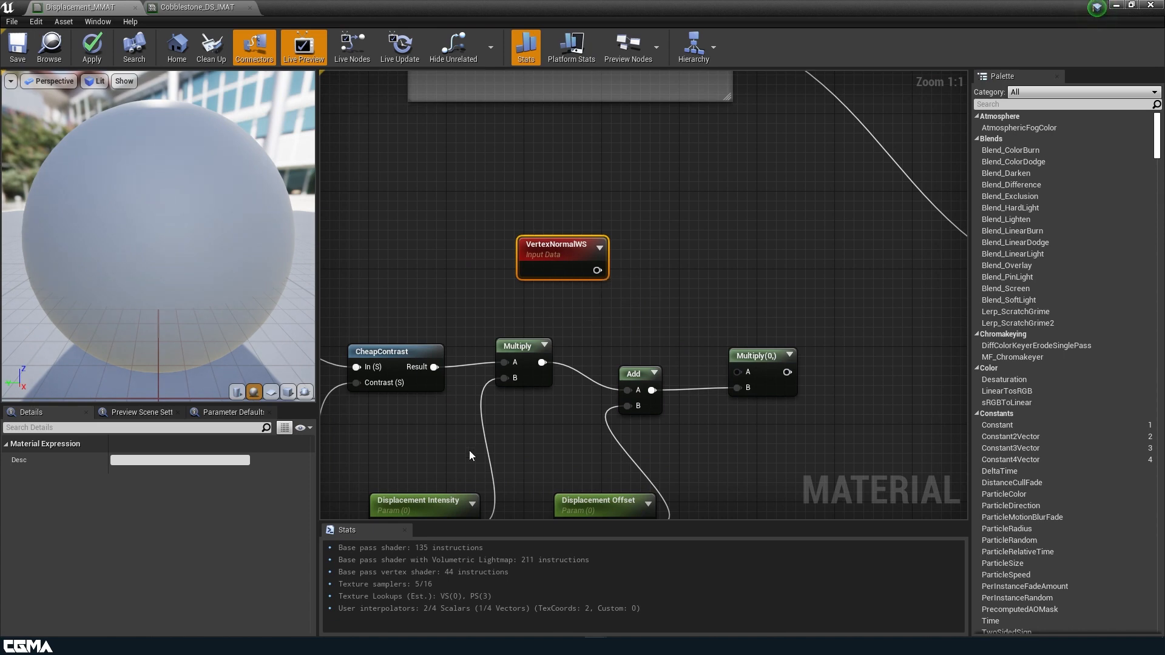
{"action": "left_click_drag", "start_coordinate": [597, 270], "coordinate": [741, 371]}
Connect the last Multiply to the material's World Displacement input, then apply and save Displacement_MMAT
{"action": "scroll", "coordinate": [808, 308], "scroll_direction": "down", "scroll_amount": 2}
{"action": "right_click_drag", "start_coordinate": [808, 308], "coordinate": [444, 235]}
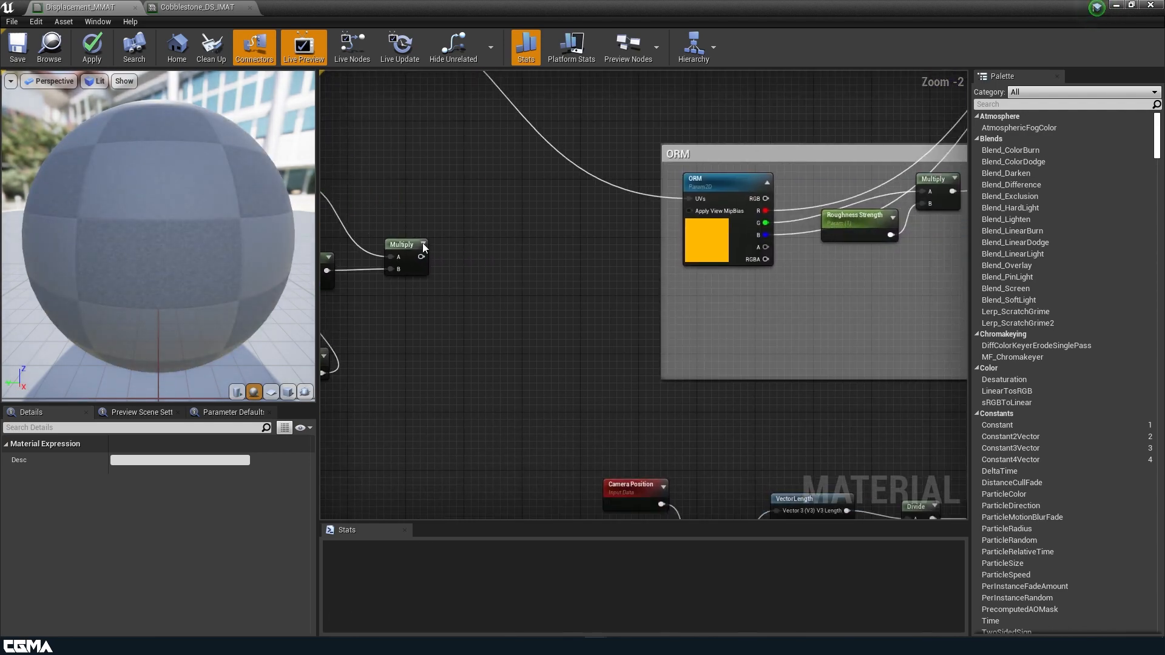
{"action": "left_click_drag", "start_coordinate": [420, 256], "coordinate": [912, 325]}
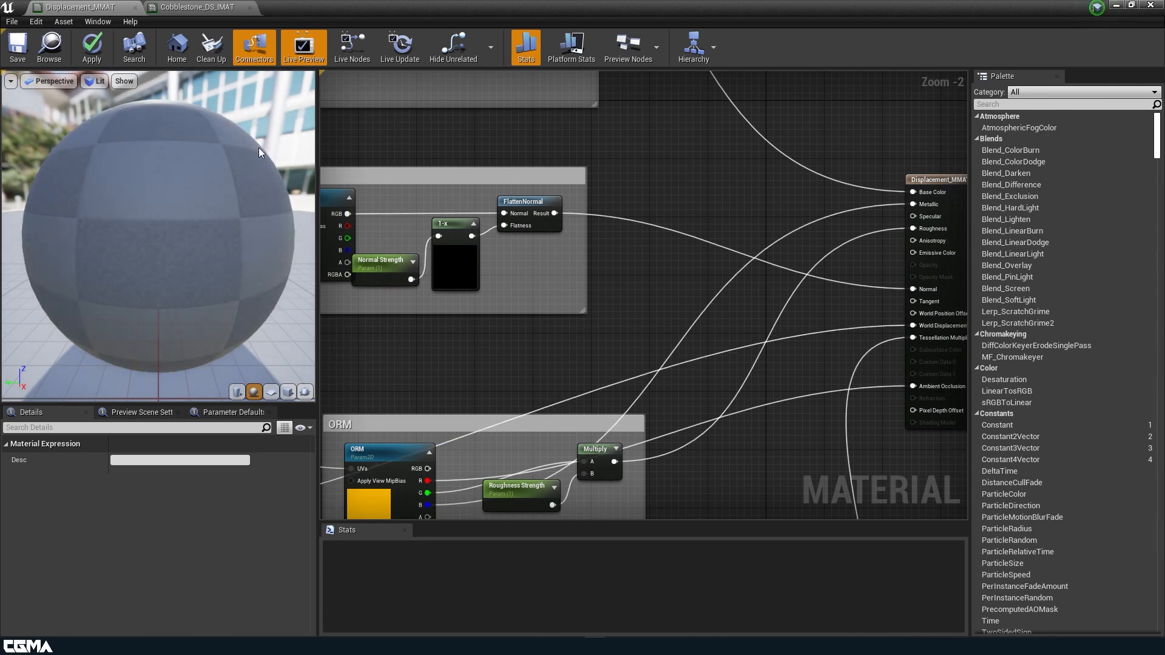
{"action": "left_click", "coordinate": [92, 58]}
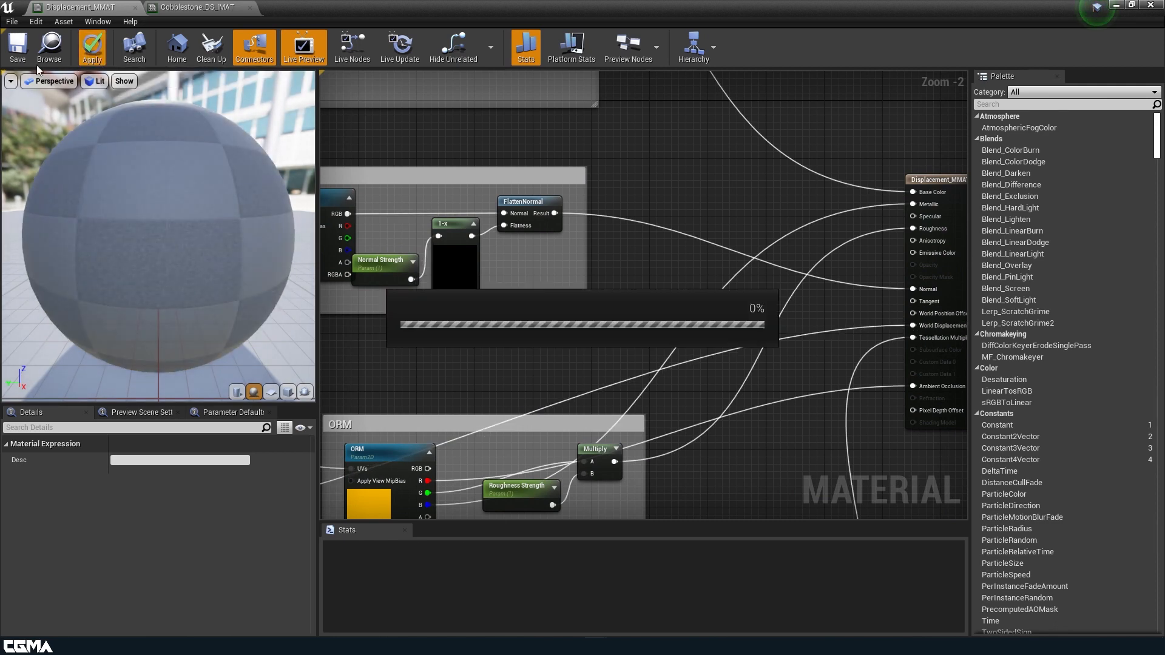
{"action": "left_click", "coordinate": [24, 54]}
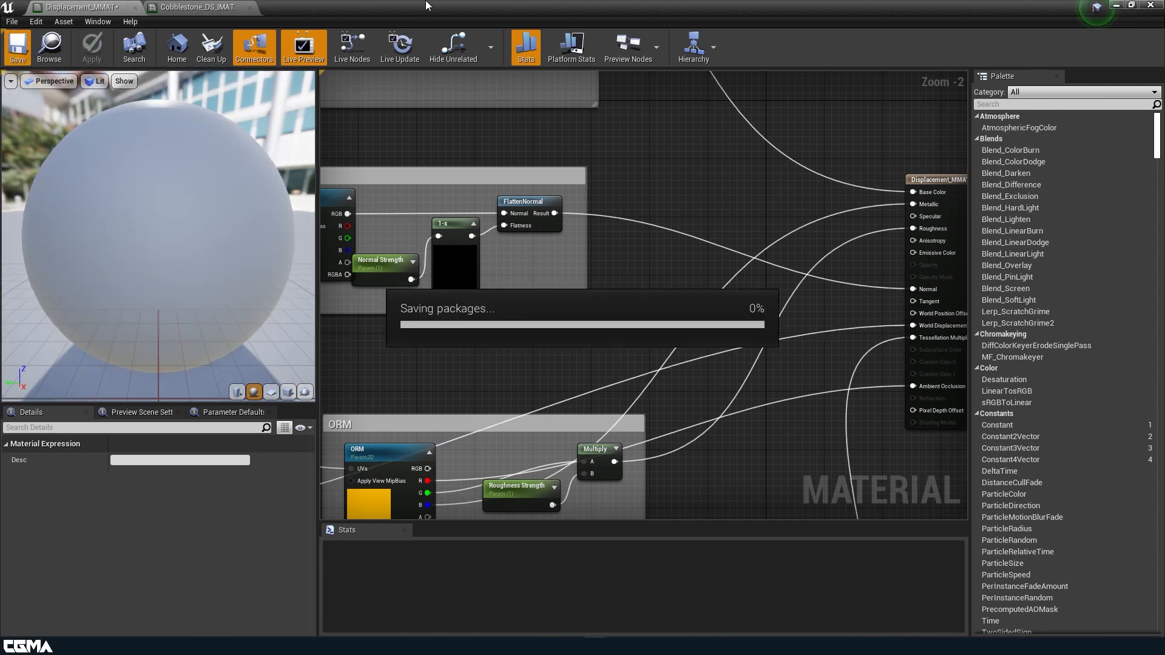
Bring up the Cobblestone_DS_IMAT instance beside the level and set the level viewport to Lit mode facing the cobblestones
{"action": "left_click", "coordinate": [203, 6]}
{"action": "left_click_drag", "start_coordinate": [353, 10], "coordinate": [892, 262]}
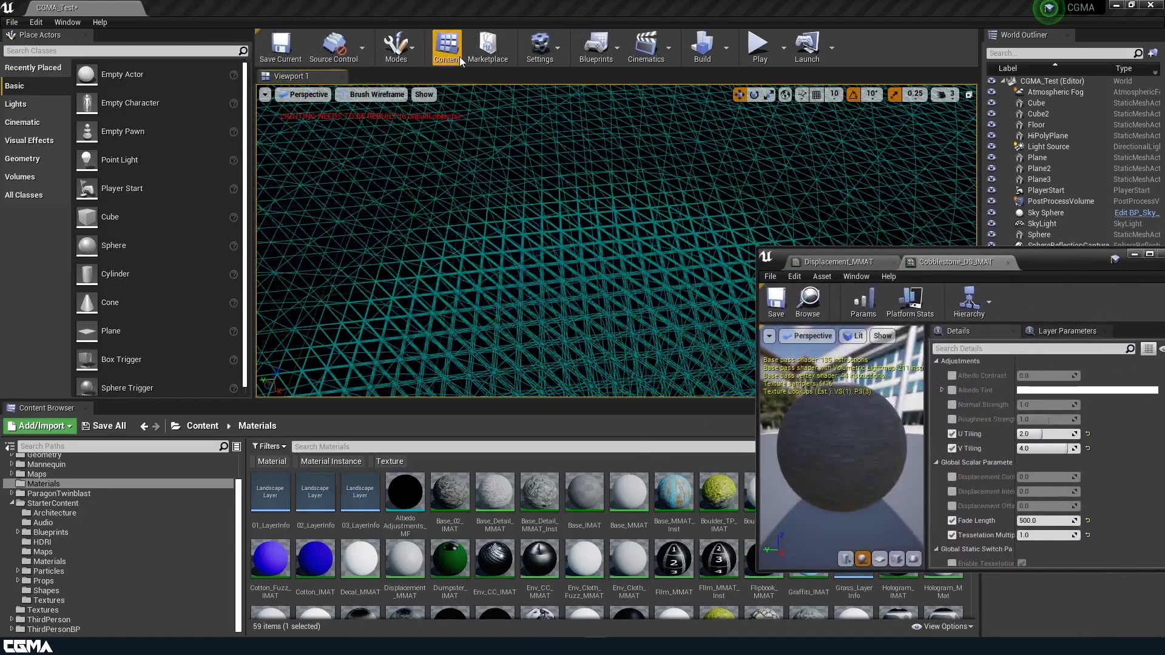
{"action": "left_click", "coordinate": [398, 100]}
{"action": "left_click", "coordinate": [392, 115]}
{"action": "right_click_drag", "start_coordinate": [546, 231], "coordinate": [619, 264]}
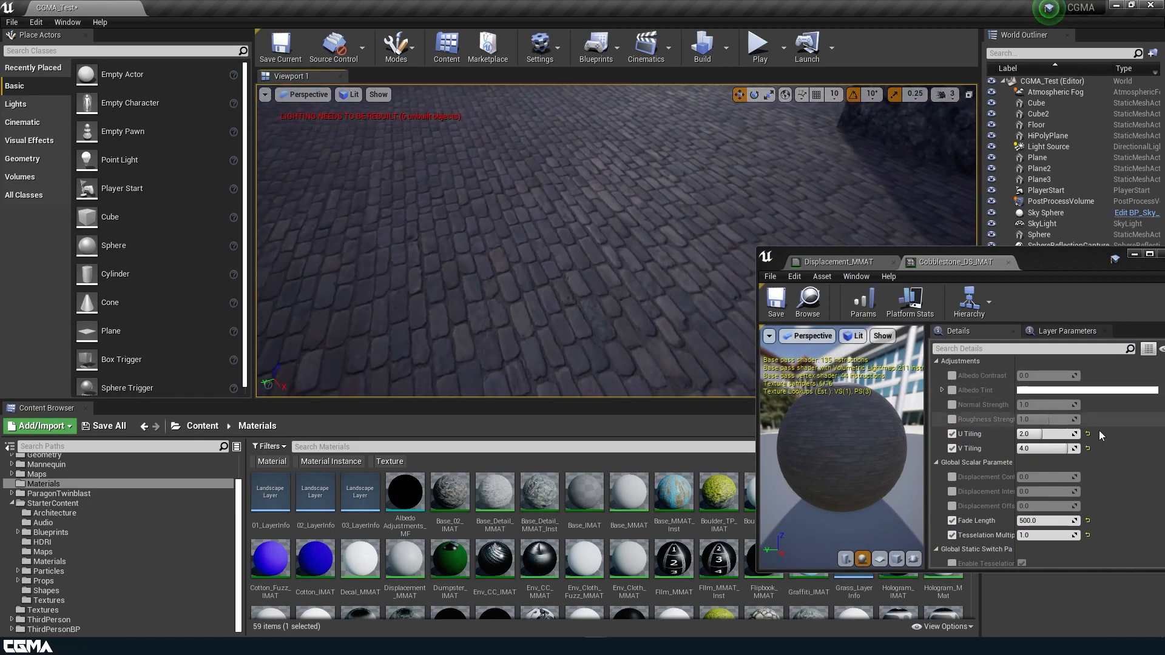
Set the cobblestone instance's V Tiling to 2 and view the ground at a low angle
{"action": "left_click", "coordinate": [1056, 448]}
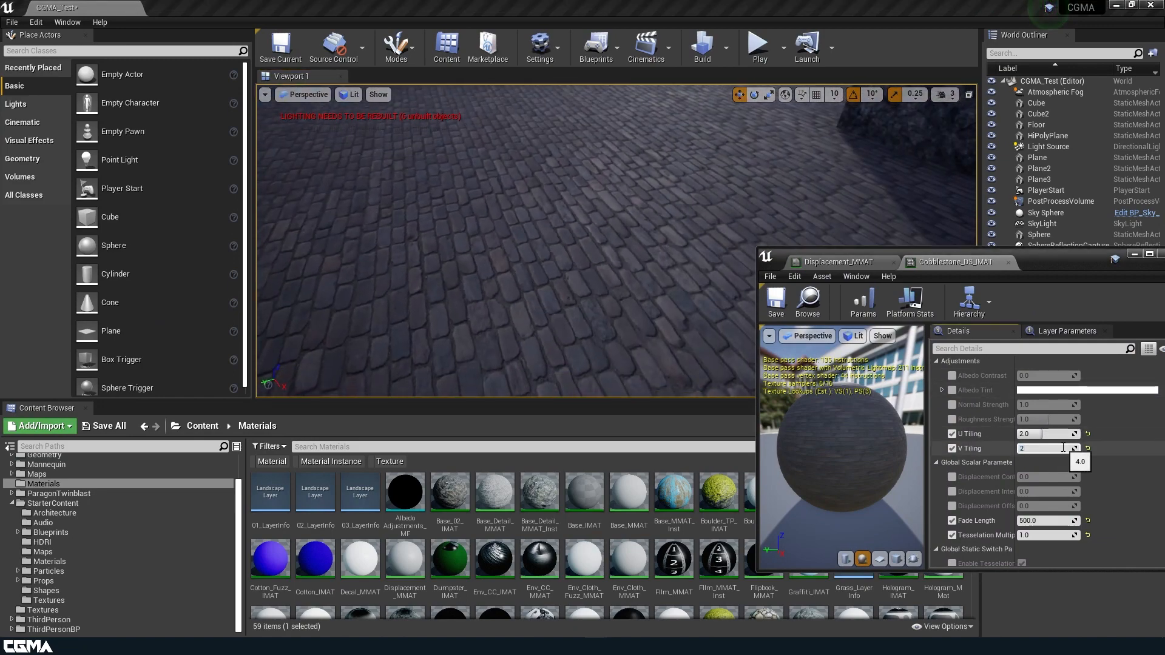
{"action": "type", "text": "2"}
{"action": "key", "text": "Return"}
{"action": "right_click_drag", "start_coordinate": [654, 289], "coordinate": [631, 255]}
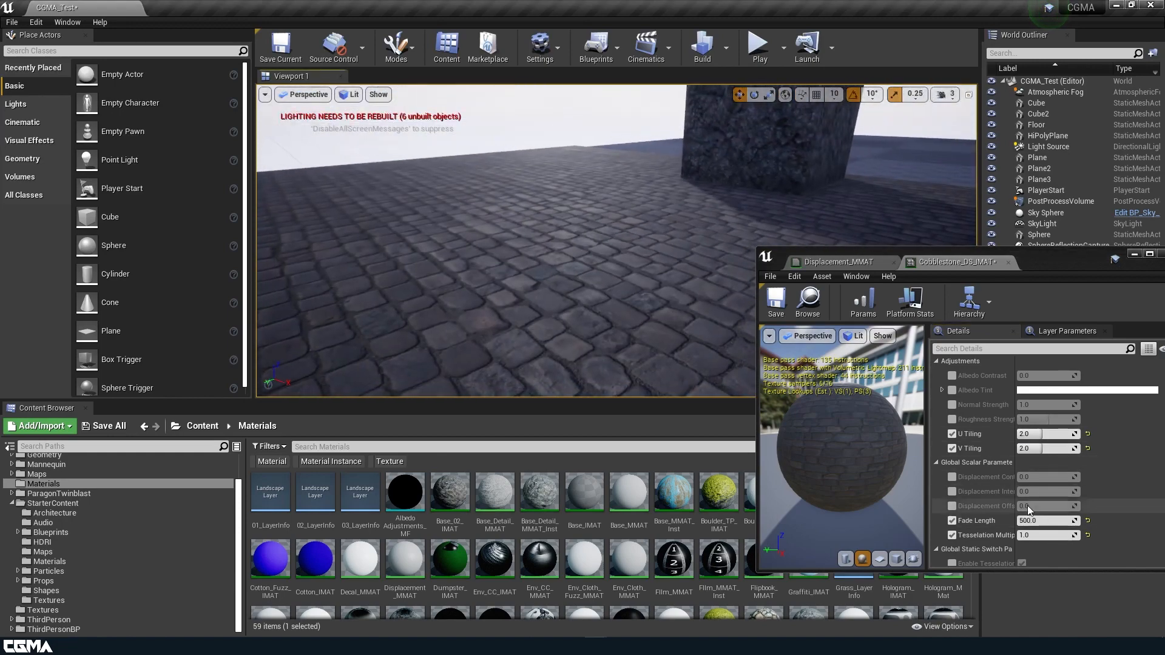
Enable the Displacement Contrast, Intensity and Offset overrides in the cobblestone instance and set Displacement Intensity to 4
{"action": "scroll", "coordinate": [1028, 505], "scroll_direction": "down", "scroll_amount": 2}
{"action": "left_click", "coordinate": [952, 468]}
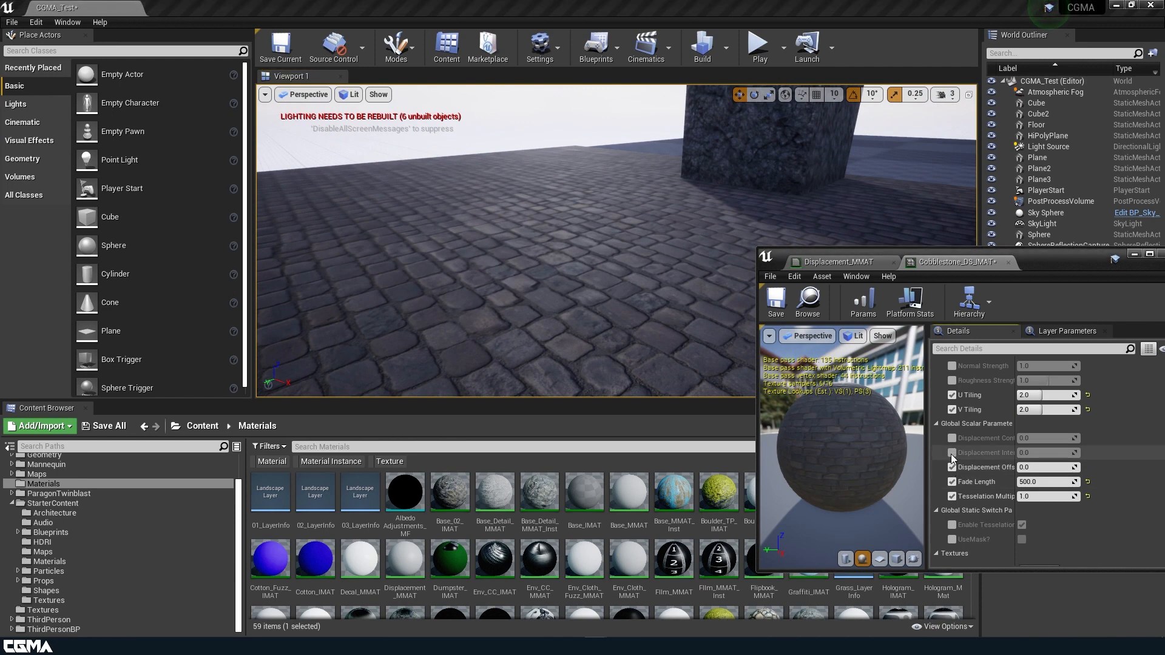
{"action": "left_click", "coordinate": [952, 452]}
{"action": "left_click", "coordinate": [951, 438]}
{"action": "left_click_drag", "start_coordinate": [1015, 423], "coordinate": [1054, 425]}
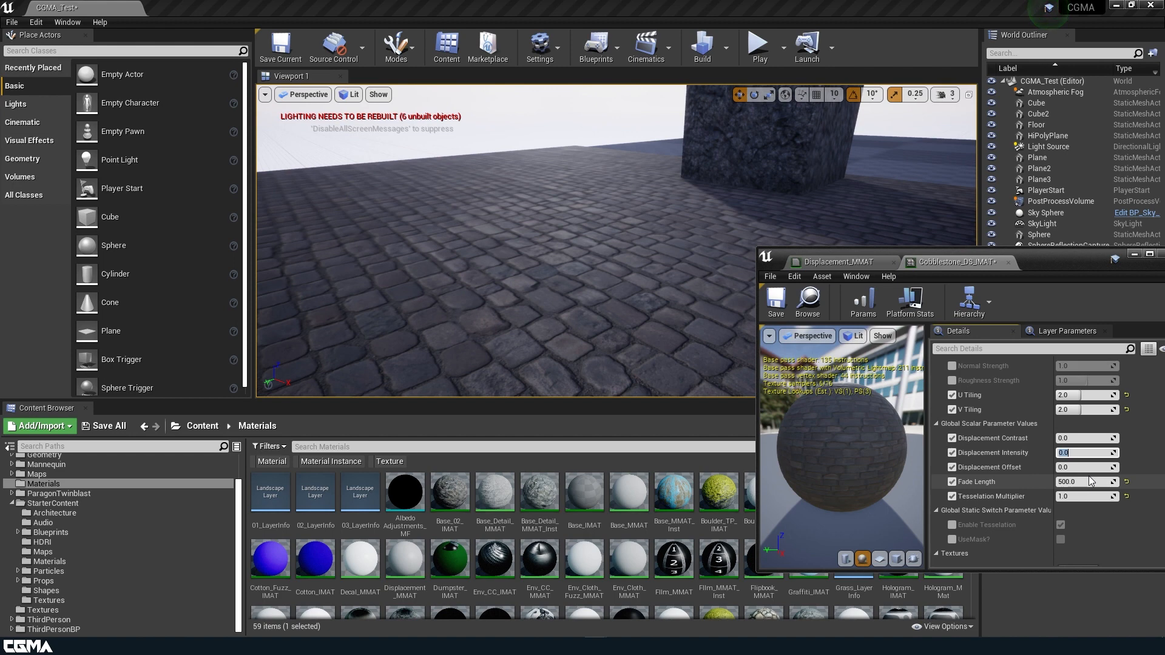
{"action": "type", "text": "4"}
{"action": "key", "text": "Return"}
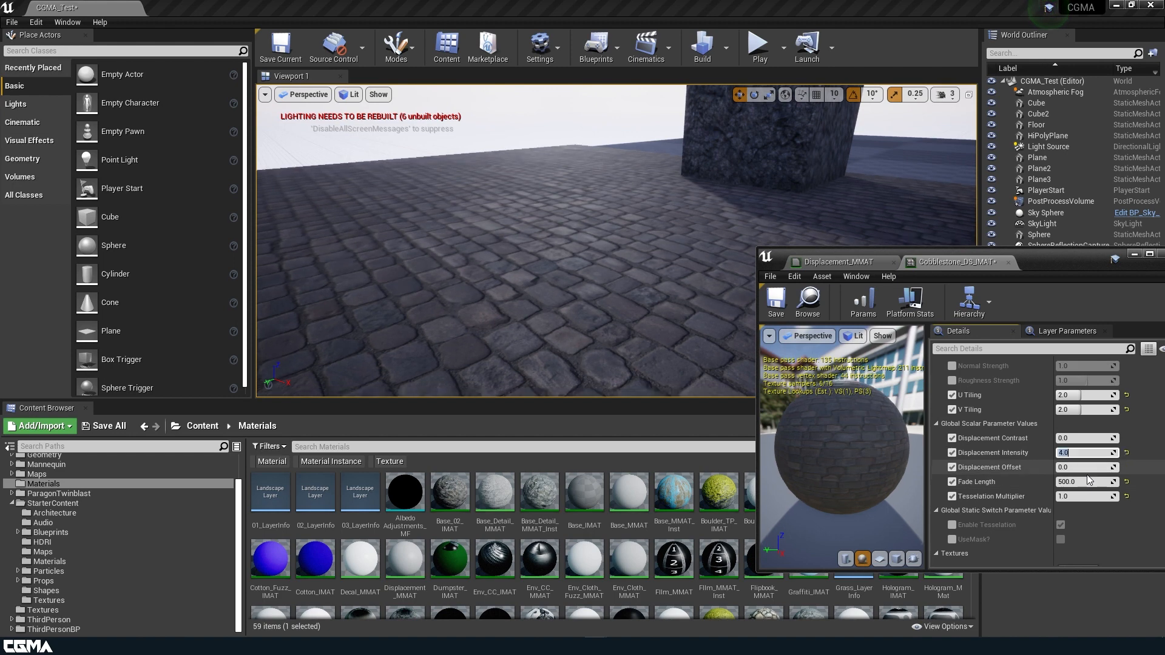
Override the cobblestone instance's Height texture with Cobblestone_H
{"action": "scroll", "coordinate": [1008, 485], "scroll_direction": "down", "scroll_amount": 5}
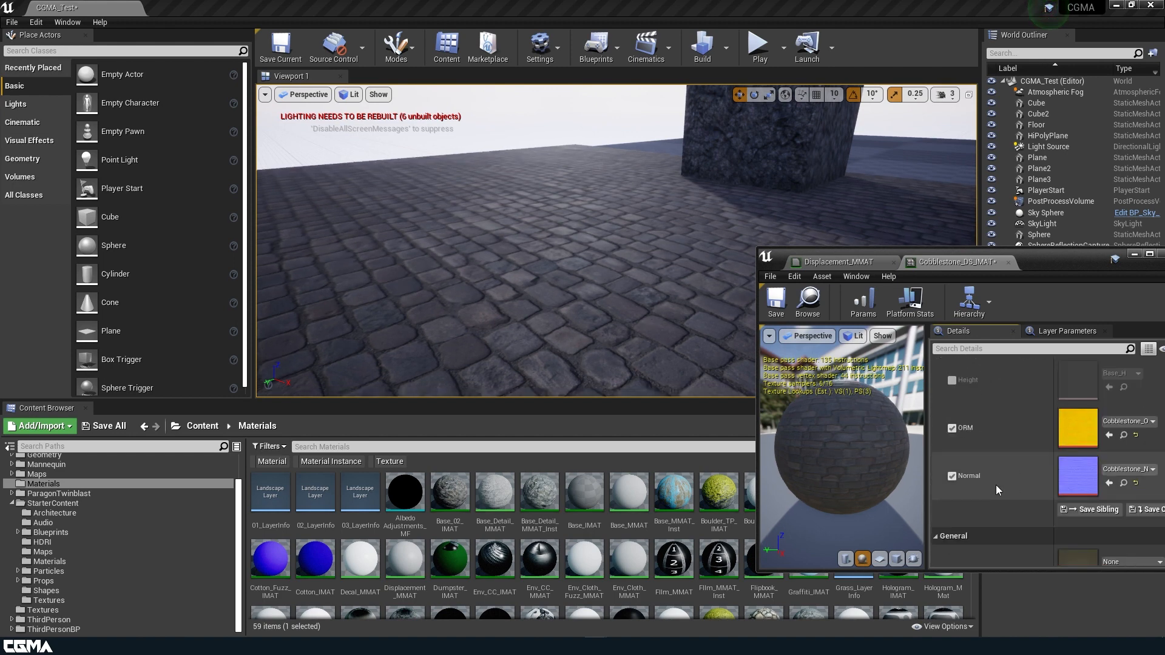
{"action": "scroll", "coordinate": [967, 461], "scroll_direction": "up", "scroll_amount": 1}
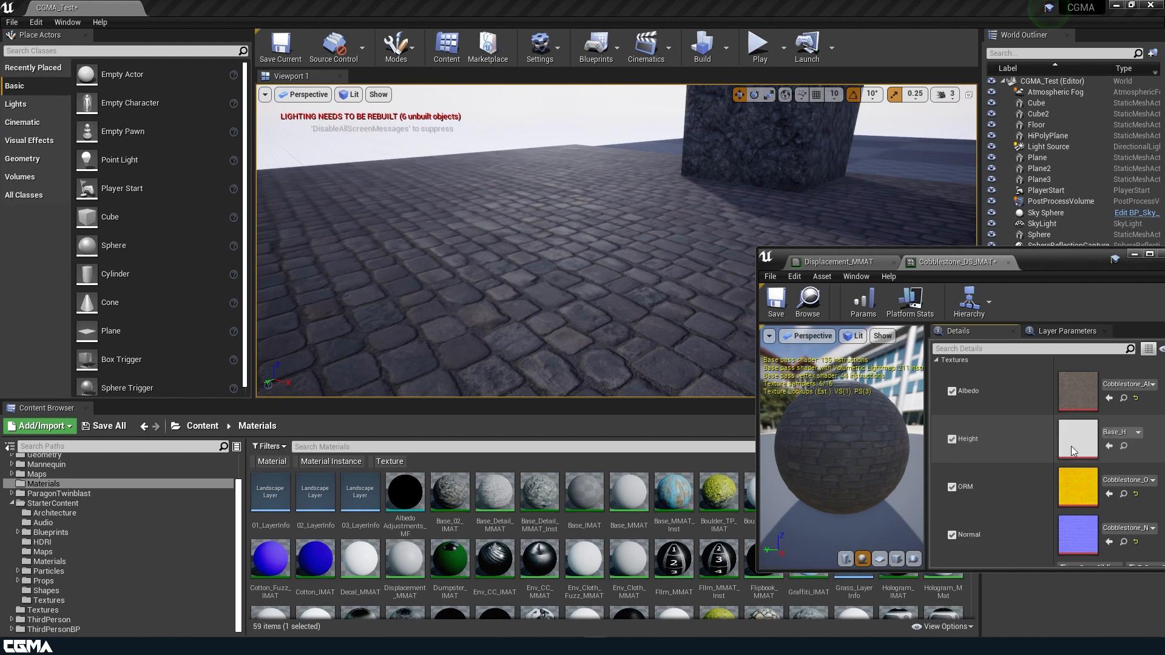
{"action": "left_click", "coordinate": [1122, 433]}
{"action": "type", "text": "cobb"}
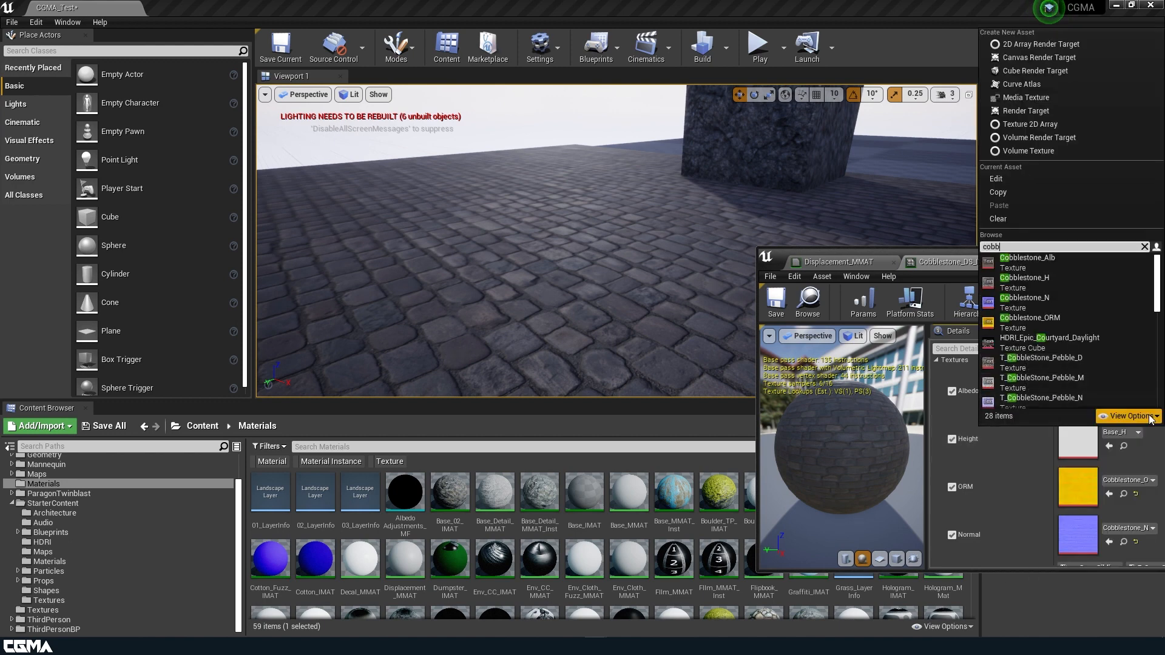
{"action": "left_click", "coordinate": [1034, 281]}
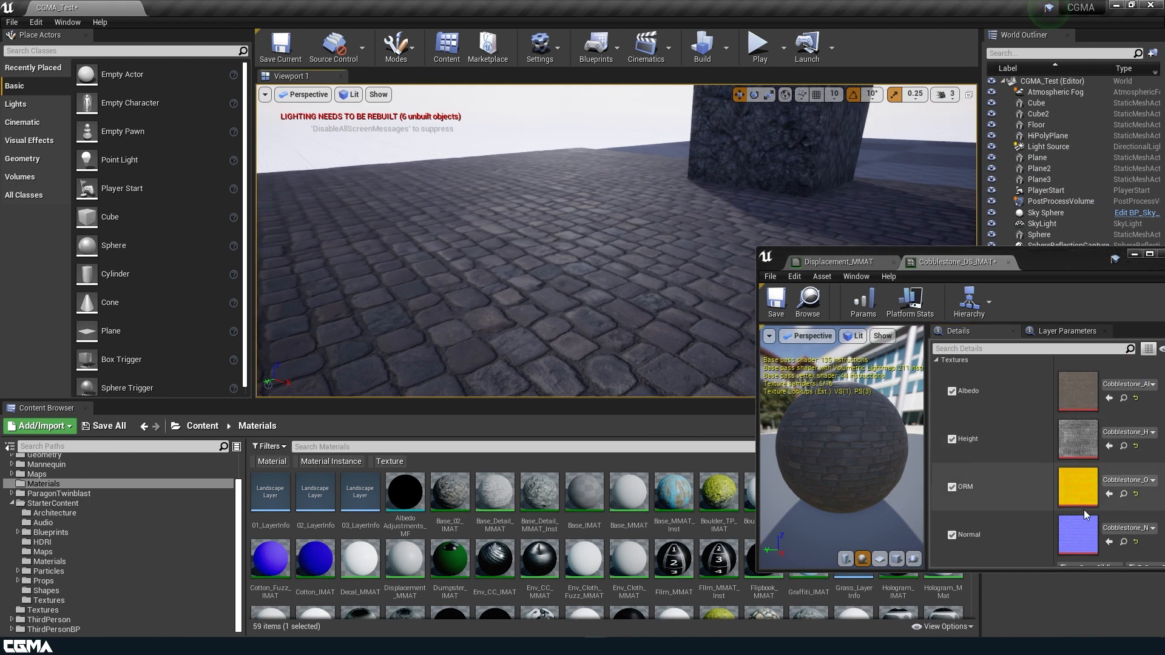
Turn on the Enable Tesselation override in the cobblestone instance, with the level view facing the cobbled ground
{"action": "scroll", "coordinate": [1019, 490], "scroll_direction": "up", "scroll_amount": 5}
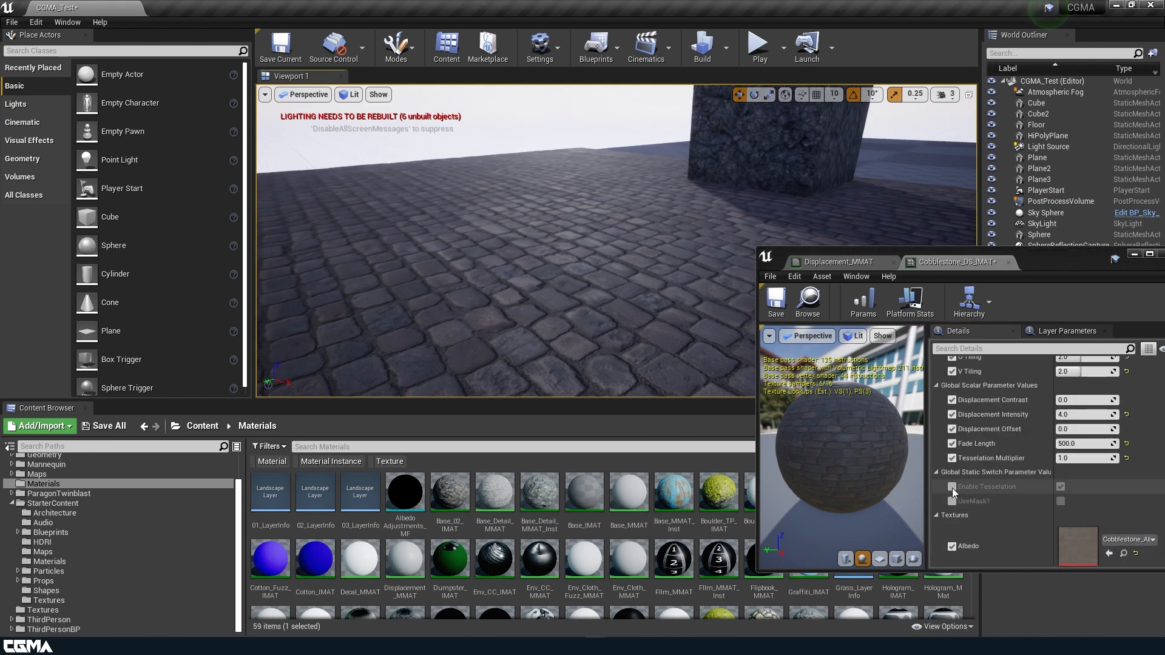
{"action": "left_click", "coordinate": [951, 487]}
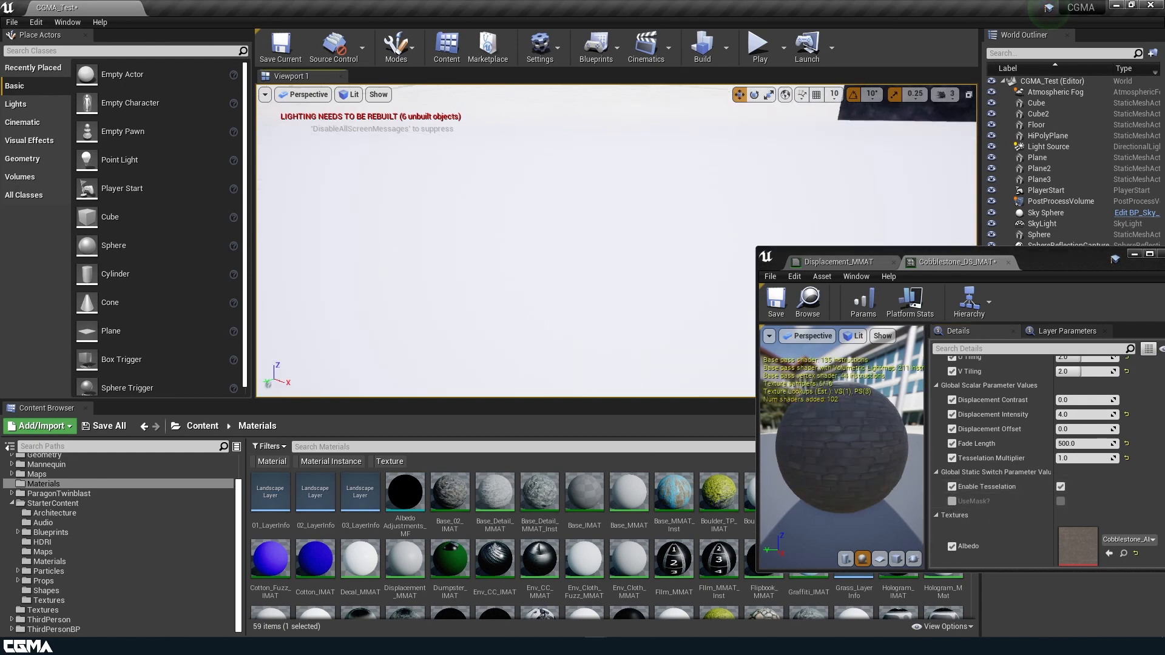
{"action": "mouse_move", "coordinate": [546, 243]}
{"action": "right_mouse_down"}
{"action": "mouse_move", "coordinate": [522, 240]}
{"action": "mouse_move", "coordinate": [519, 252]}
{"action": "mouse_move", "coordinate": [552, 234]}
{"action": "mouse_move", "coordinate": [555, 243]}
{"action": "right_mouse_up"}
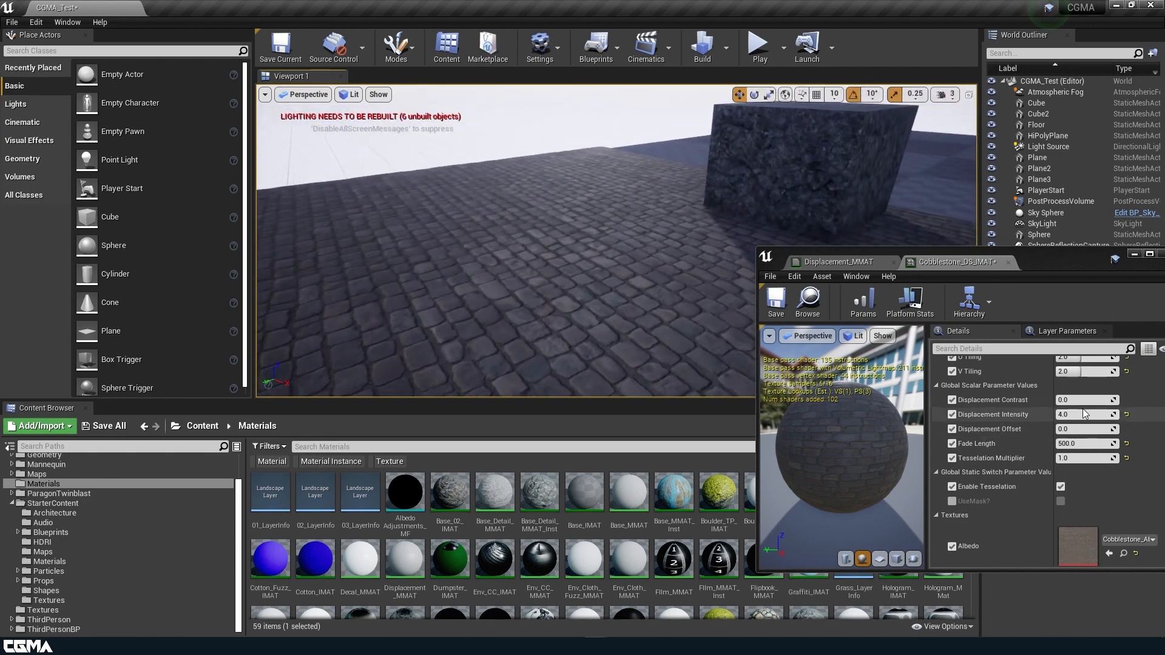
Set the cobblestone instance's Tesselation Multiplier to 2 and Displacement Intensity to 10, and check the stones up close
{"action": "left_click", "coordinate": [1082, 459]}
{"action": "type", "text": "2"}
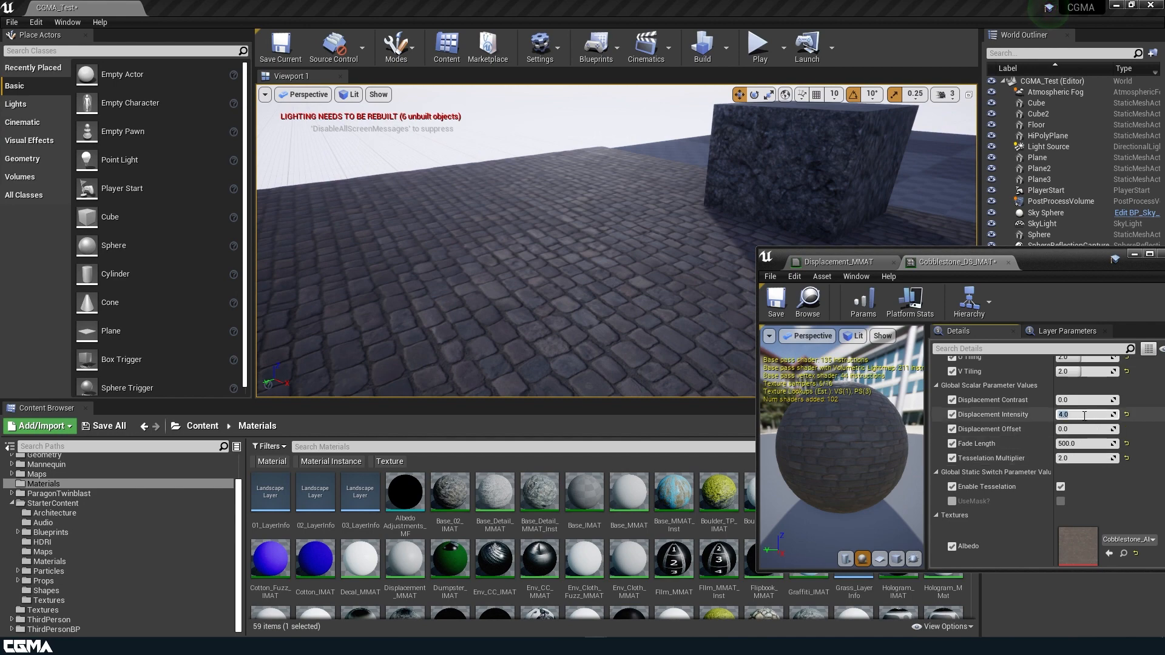
{"action": "key", "text": "Return"}
{"action": "mouse_move", "coordinate": [610, 311]}
{"action": "right_mouse_down"}
{"action": "mouse_move", "coordinate": [606, 355]}
{"action": "mouse_move", "coordinate": [610, 304]}
{"action": "right_mouse_up"}
{"action": "key", "text": "w"}
{"action": "key", "text": "s"}
{"action": "key", "text": "w"}
{"action": "key", "text": "s"}
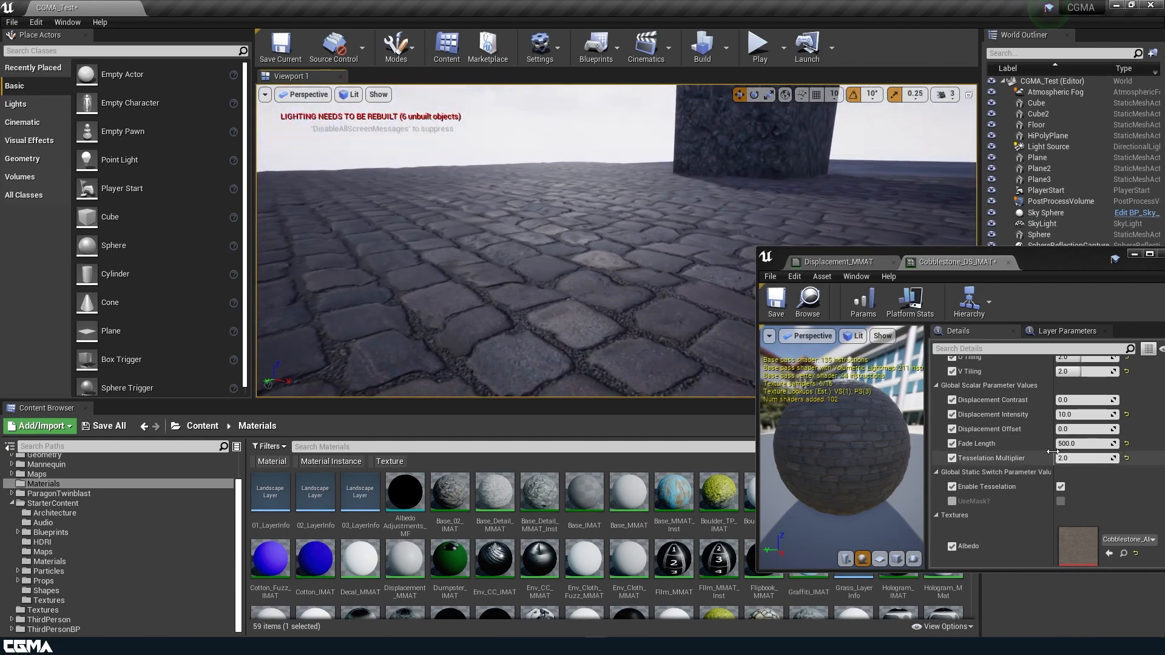
In Displacement_MMAT, connect the tiling output to the Height texture's UVs, then apply and save the material
{"action": "scroll", "coordinate": [1053, 450], "scroll_direction": "up", "scroll_amount": 1}
{"action": "scroll", "coordinate": [1063, 483], "scroll_direction": "down", "scroll_amount": 5}
{"action": "left_click", "coordinate": [849, 262]}
{"action": "scroll", "coordinate": [932, 393], "scroll_direction": "down", "scroll_amount": 4}
{"action": "right_click_drag", "start_coordinate": [932, 393], "coordinate": [1025, 365]}
{"action": "scroll", "coordinate": [1025, 366], "scroll_direction": "up", "scroll_amount": 1}
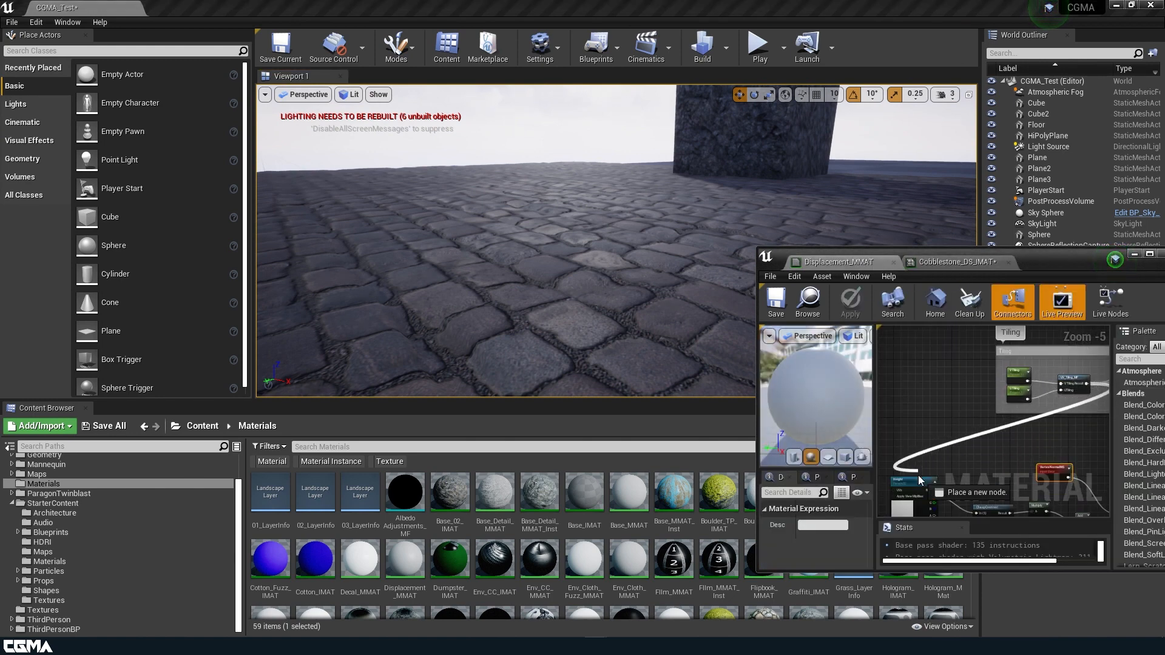
{"action": "left_click_drag", "start_coordinate": [898, 493], "coordinate": [898, 494]}
{"action": "left_click", "coordinate": [849, 299]}
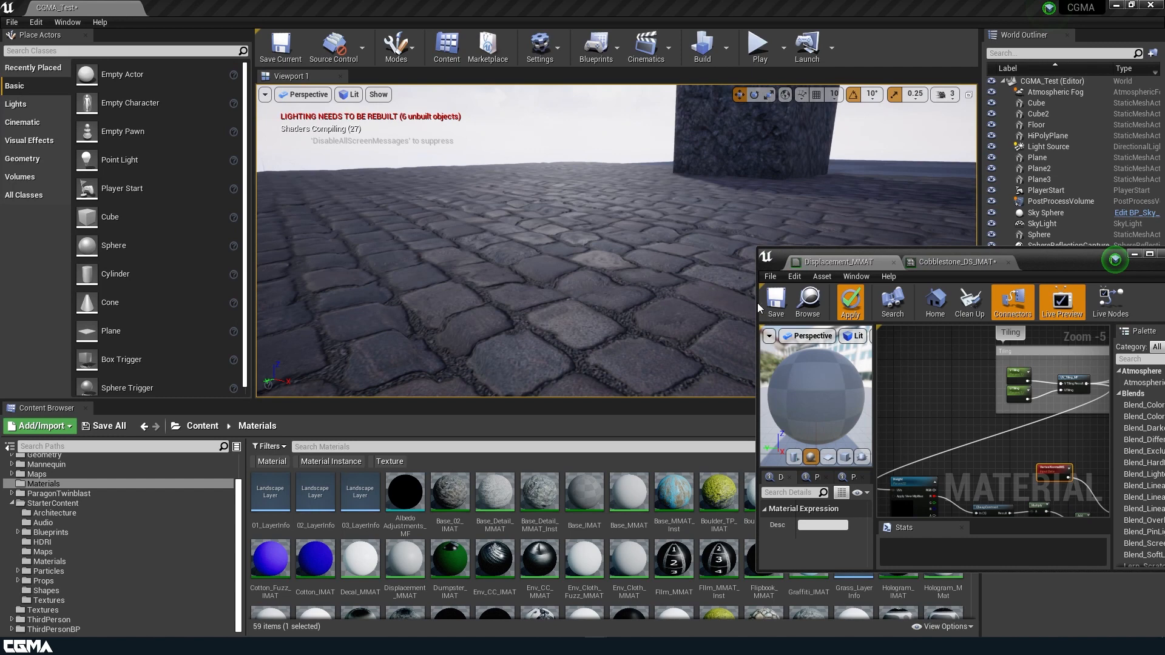
{"action": "left_click", "coordinate": [775, 299]}
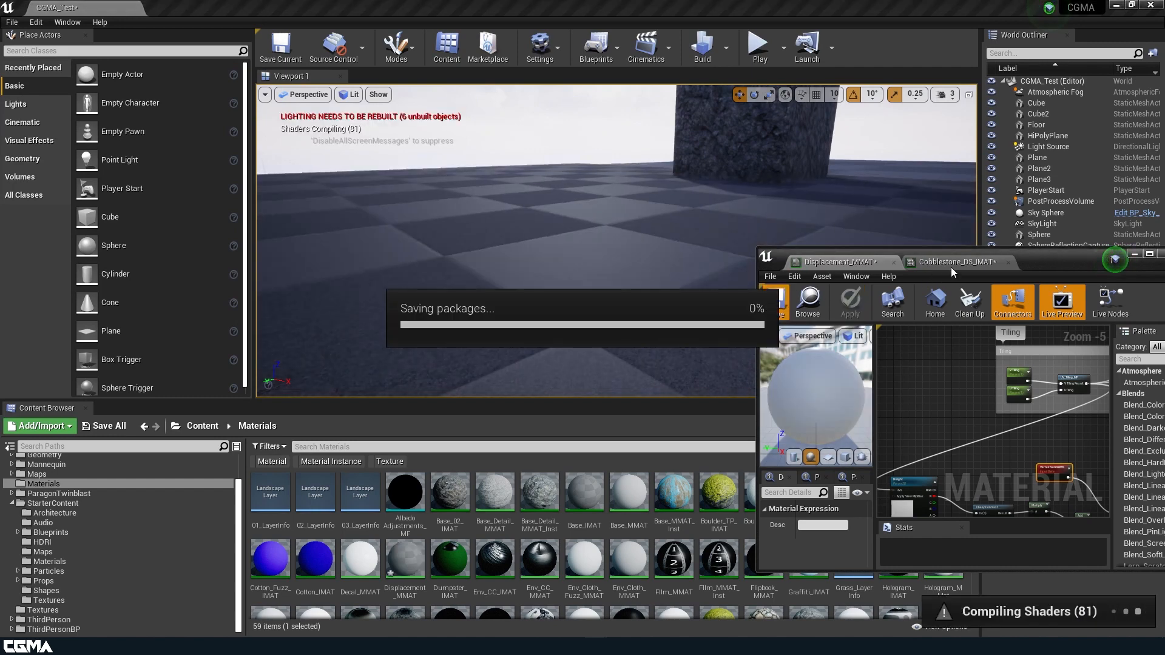
Inspect the displaced cobblestones in the level from far away, up close and at low angles
{"action": "key", "text": "w"}
{"action": "right_click_drag", "start_coordinate": [505, 243], "coordinate": [597, 150]}
{"action": "key", "text": "s"}
{"action": "key", "text": "w"}
{"action": "key", "text": "s"}
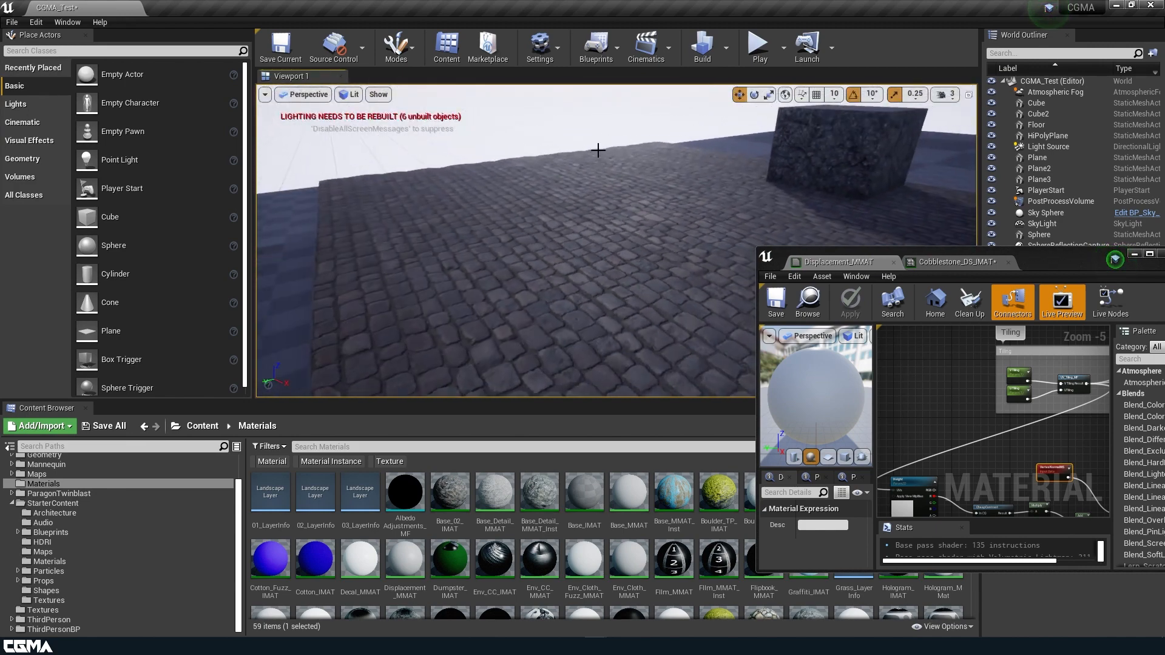
{"action": "key", "text": "s"}
{"action": "mouse_move", "coordinate": [669, 173]}
{"action": "right_mouse_down"}
{"action": "mouse_move", "coordinate": [686, 165]}
{"action": "mouse_move", "coordinate": [672, 158]}
{"action": "mouse_move", "coordinate": [682, 148]}
{"action": "mouse_move", "coordinate": [659, 137]}
{"action": "mouse_move", "coordinate": [660, 177]}
{"action": "right_mouse_up"}
{"action": "key", "text": "w"}
{"action": "key", "text": "w"}
{"action": "key", "text": "q"}
{"action": "key", "text": "e"}
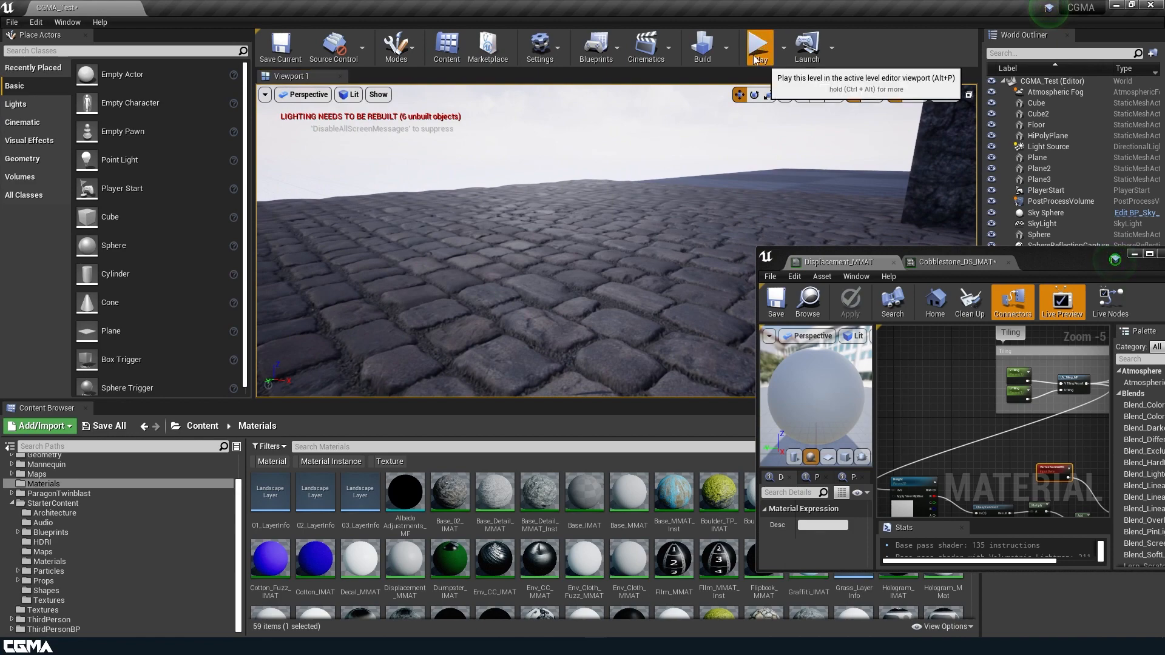
Play the level to check how the character stands on the displaced cobblestones, then stop playing
{"action": "left_click", "coordinate": [758, 44]}
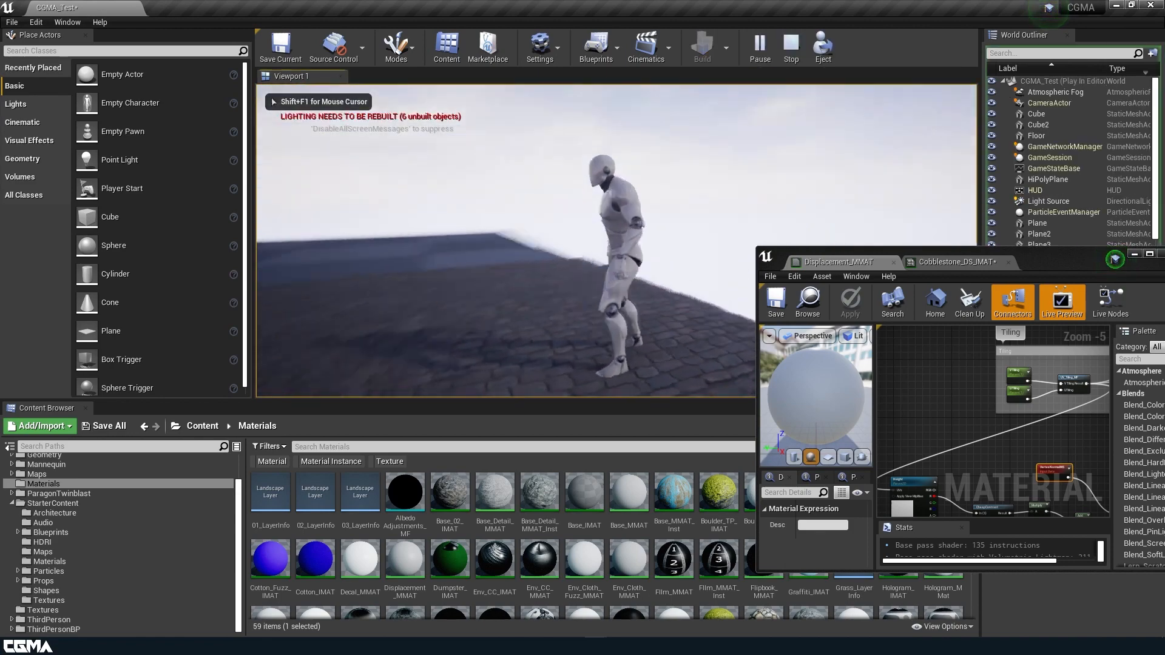
{"action": "key", "text": "w"}
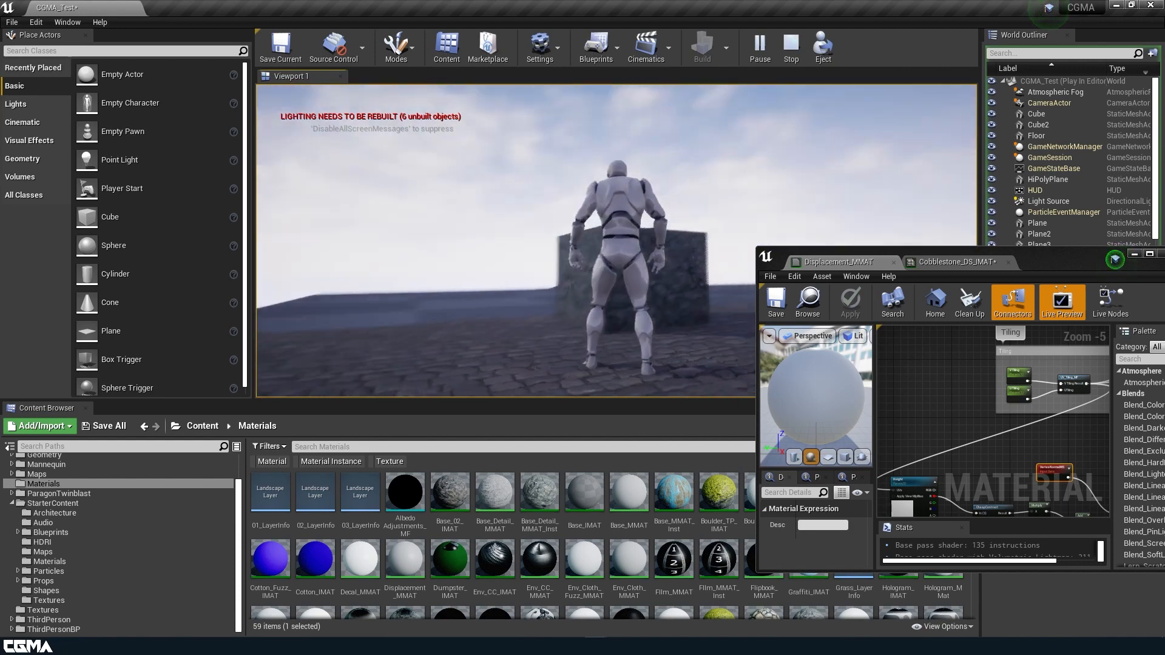
{"action": "key", "text": "Escape"}
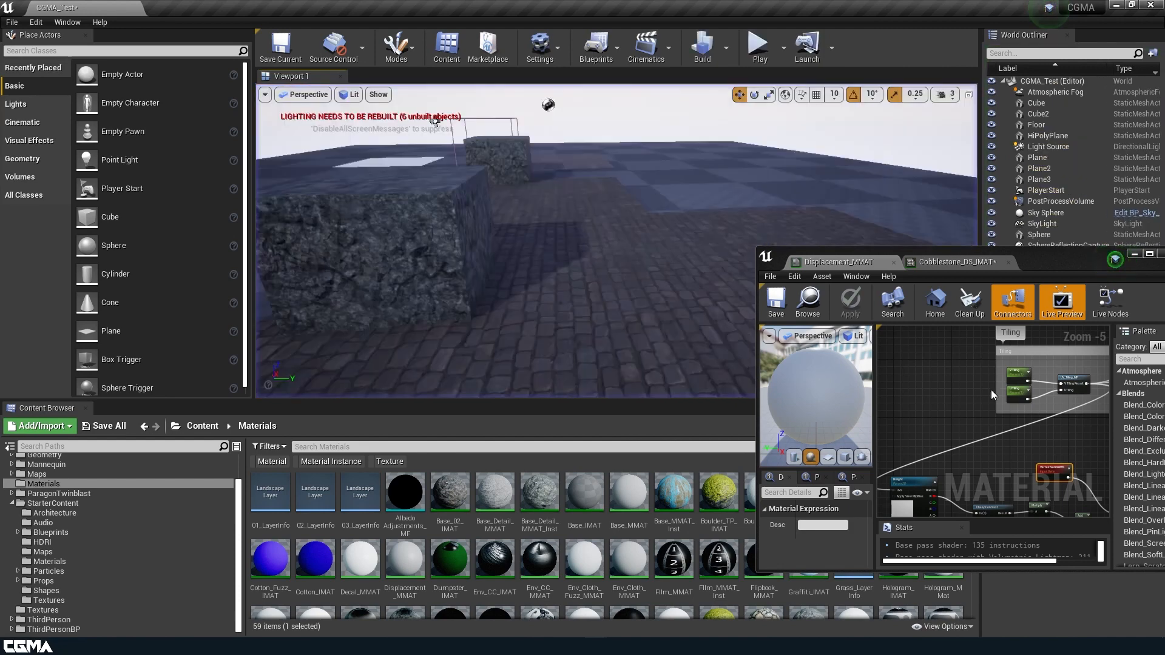
Return to the Cobblestone_DS_IMAT instance and set its Displacement Offset to -2
{"action": "left_click", "coordinate": [989, 262]}
{"action": "scroll", "coordinate": [1068, 455], "scroll_direction": "up", "scroll_amount": 5}
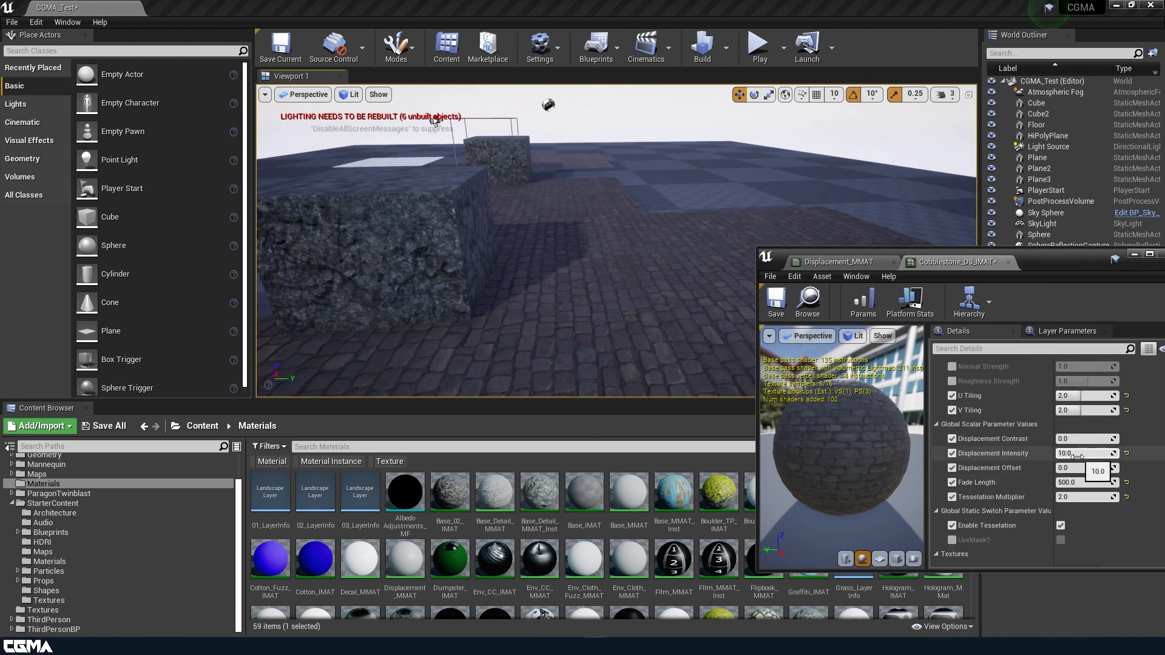
{"action": "left_click", "coordinate": [1080, 468]}
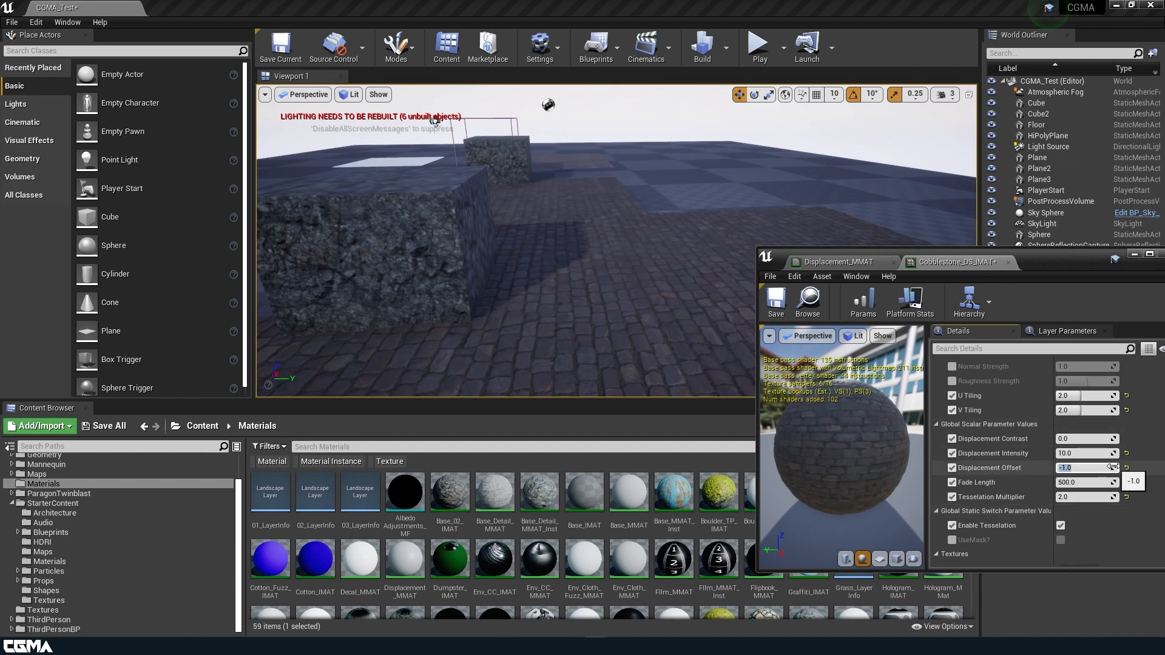
{"action": "left_click_drag", "start_coordinate": [1083, 467], "coordinate": [1071, 465]}
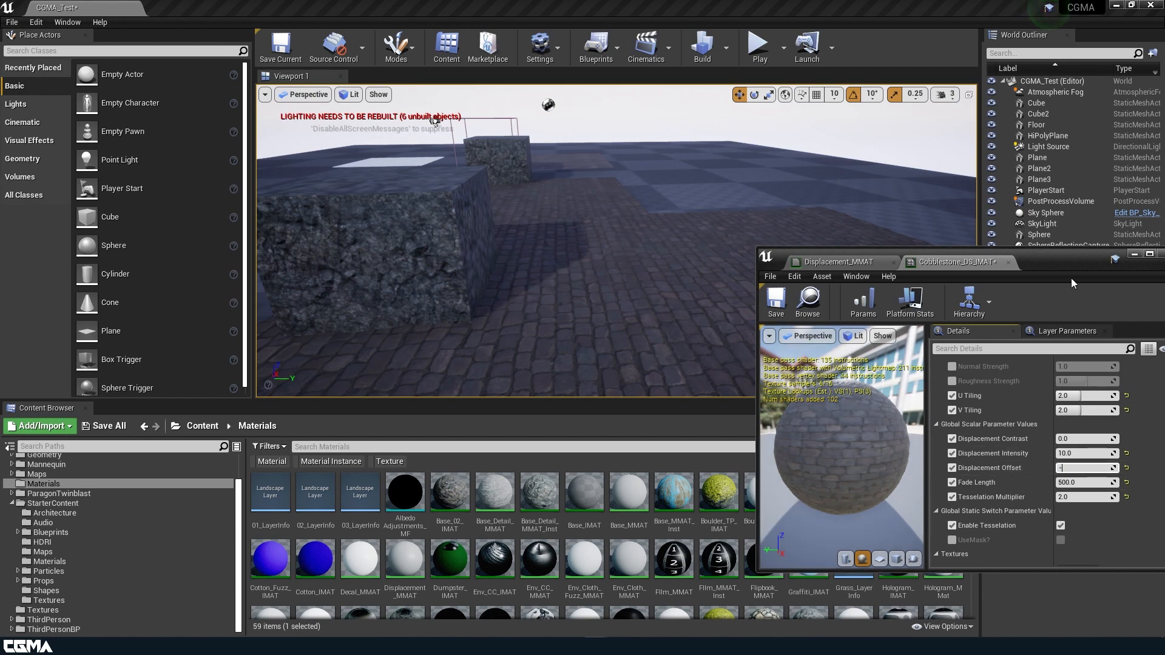
{"action": "type", "text": "-2"}
{"action": "key", "text": "Return"}
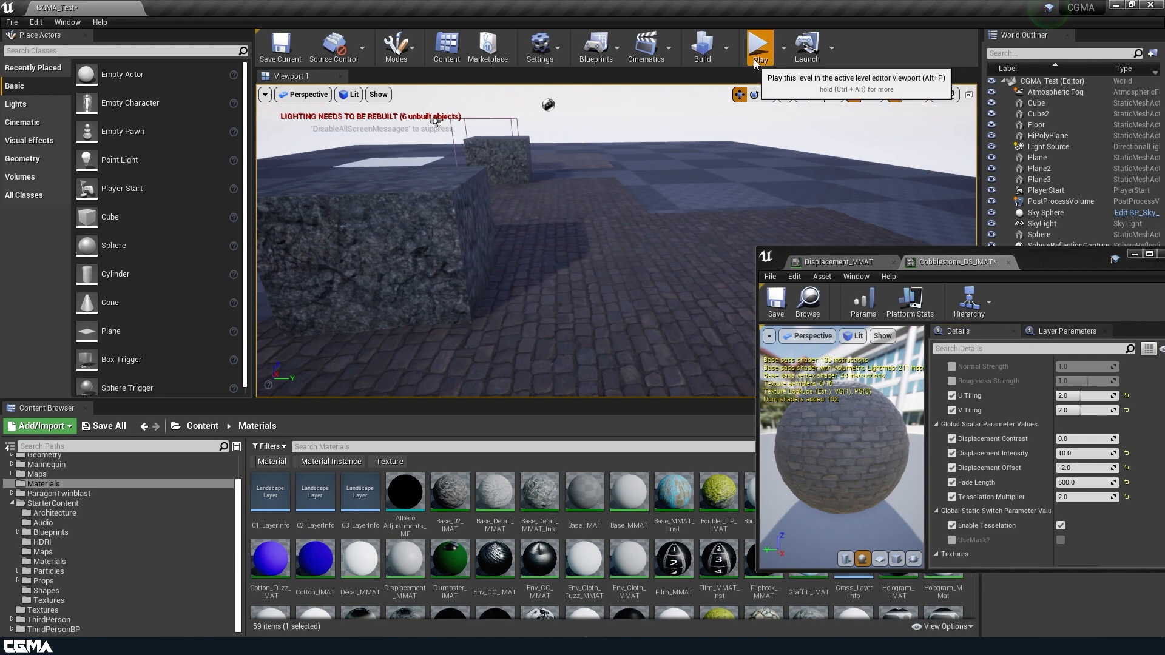
Play the level again to check the character's feet against the offset cobblestones, then stop playing
{"action": "left_click", "coordinate": [758, 45]}
{"action": "left_click", "coordinate": [683, 249]}
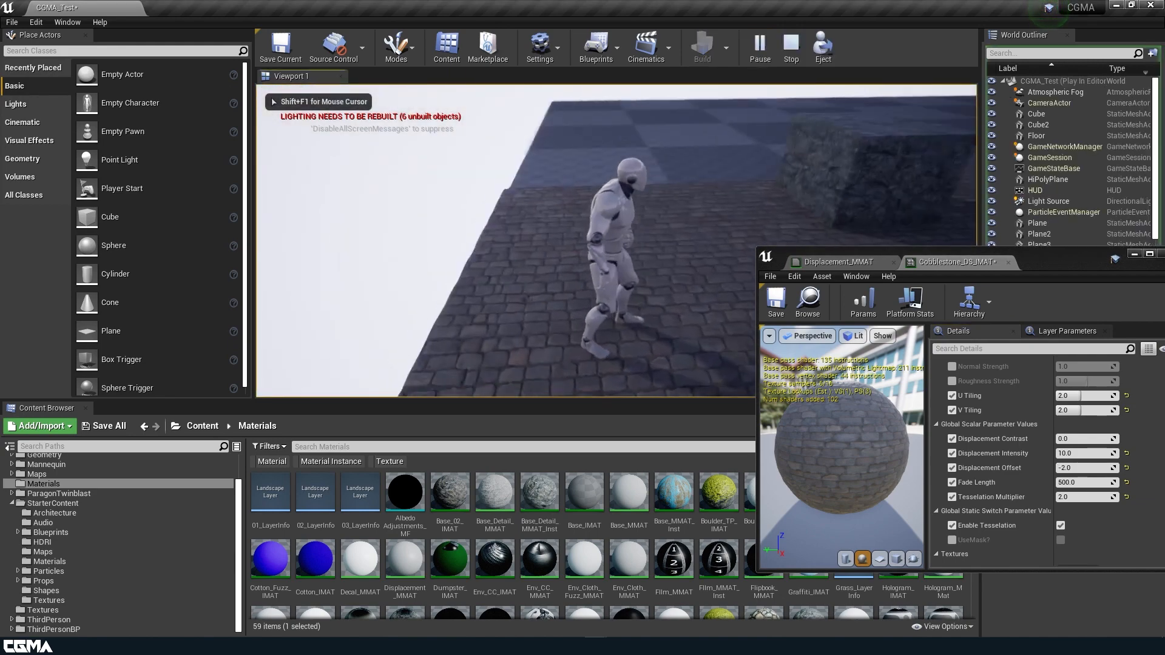
{"action": "key", "text": "s"}
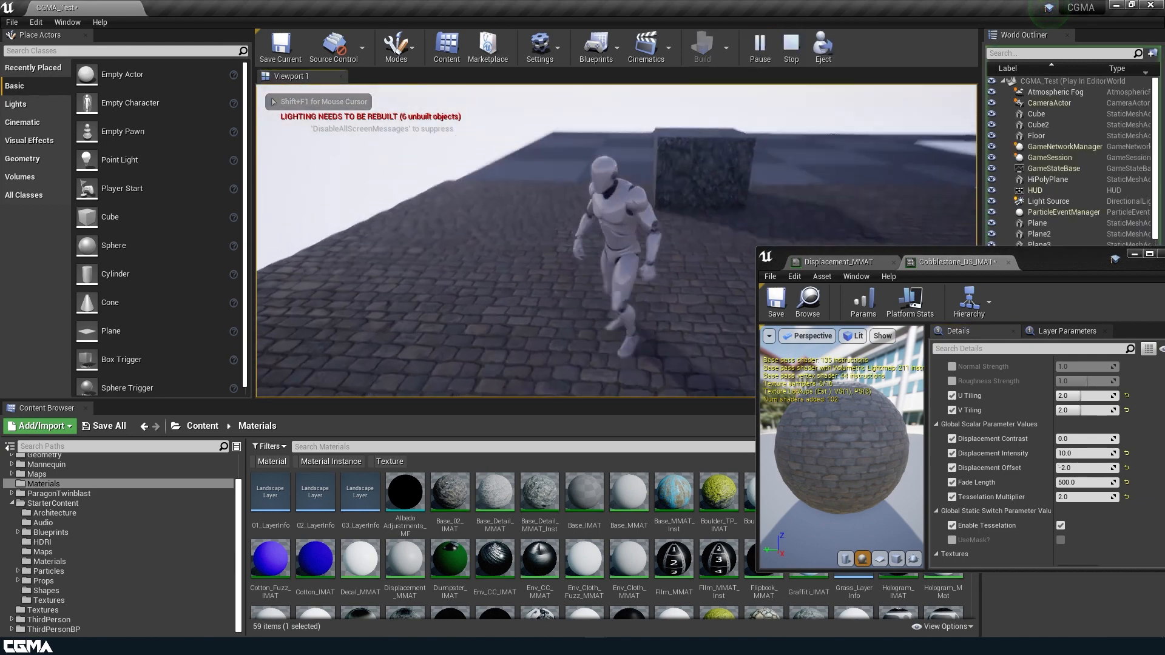
{"action": "key", "text": "a"}
{"action": "key", "text": "Escape"}
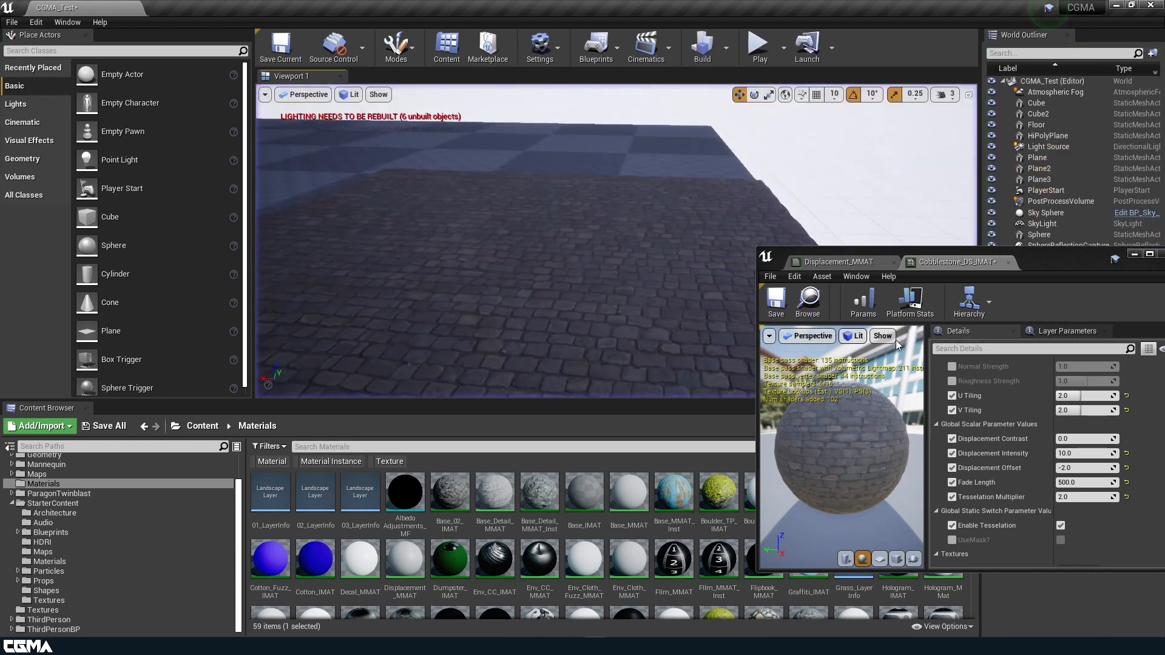
Set the cobblestone instance's Displacement Contrast to 0.5 and view the stones from several distances
{"action": "left_click", "coordinate": [1087, 437]}
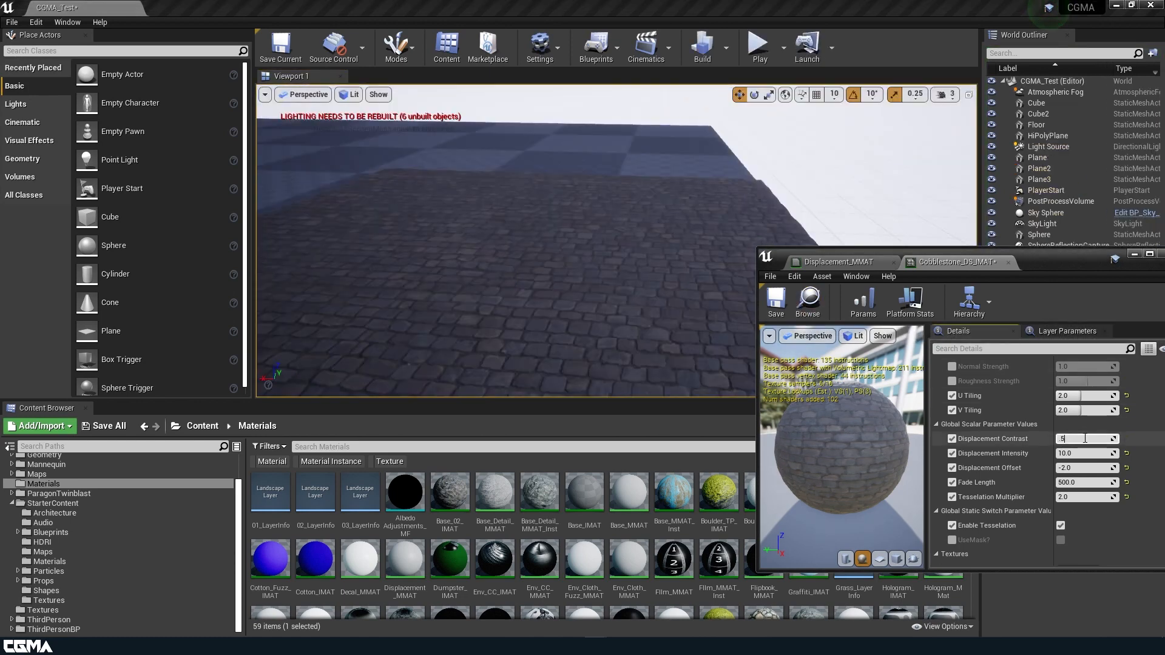
{"action": "key", "text": "w"}
{"action": "right_click_drag", "start_coordinate": [609, 295], "coordinate": [577, 295]}
{"action": "key", "text": "s"}
{"action": "key", "text": "w"}
{"action": "key", "text": "s"}
{"action": "key", "text": "w"}
{"action": "key", "text": "s"}
{"action": "key", "text": "w"}
{"action": "key", "text": "s"}
Set the cobblestone instance's Tesselation Multiplier to 4 and check the stones up close
{"action": "left_click", "coordinate": [1101, 497]}
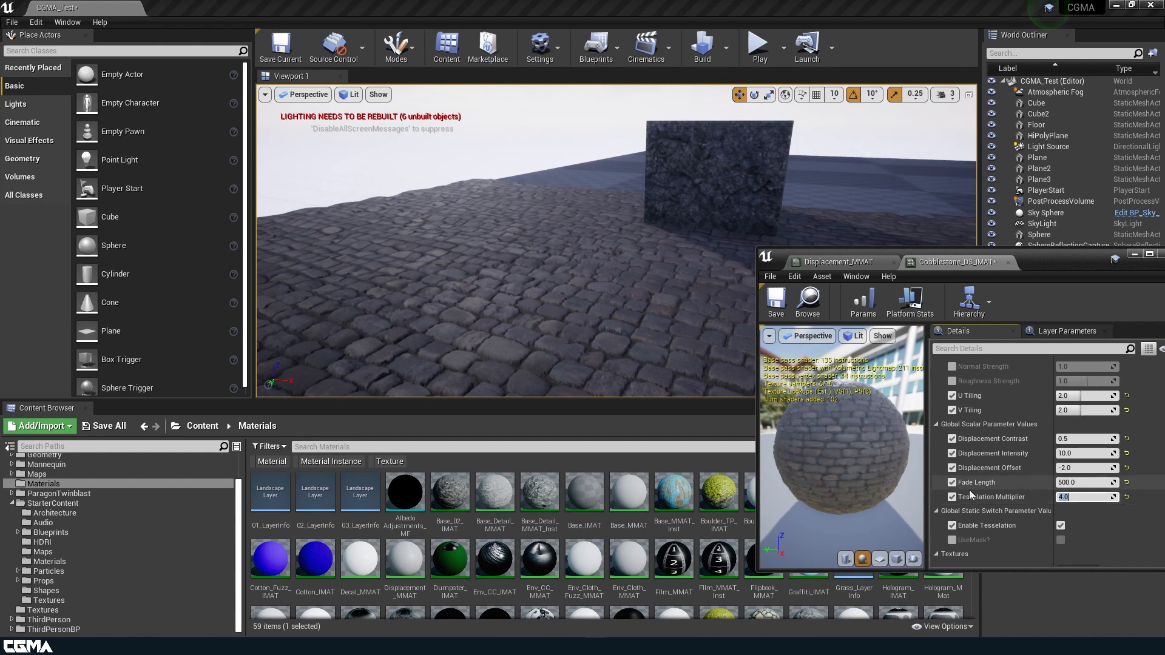
{"action": "key", "text": "w"}
{"action": "right_click_drag", "start_coordinate": [507, 314], "coordinate": [510, 306]}
{"action": "key", "text": "s"}
{"action": "key", "text": "w"}
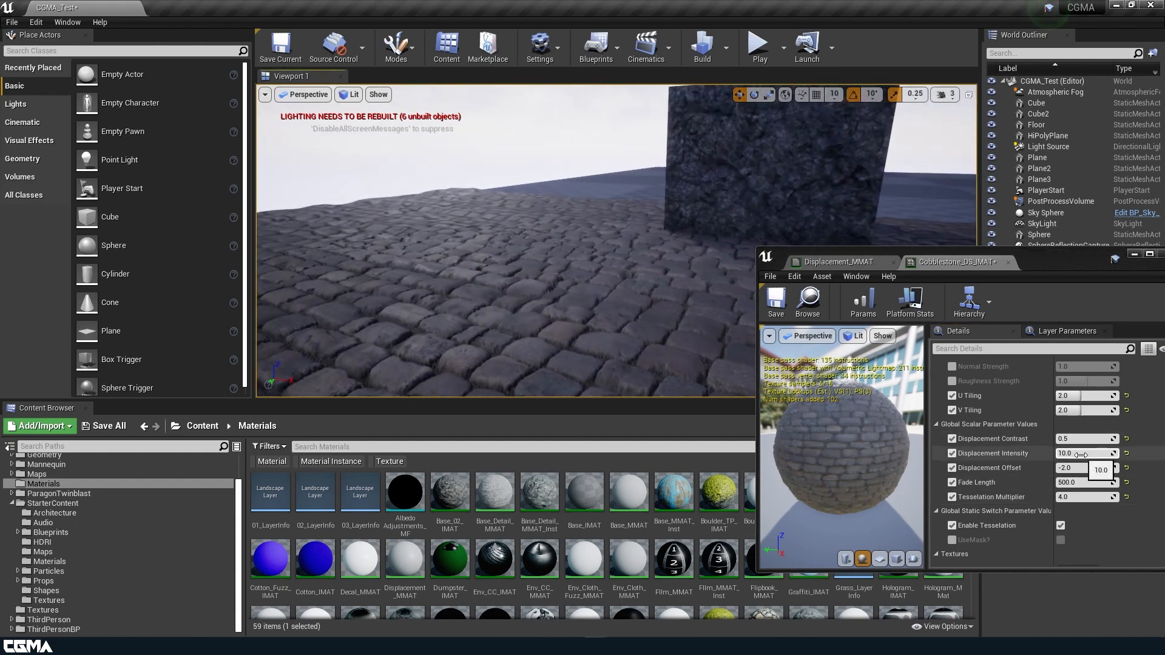
Try a Displacement Intensity of 5, settle on 7, and save the cobblestone instance
{"action": "left_click", "coordinate": [1081, 455]}
{"action": "type", "text": "5"}
{"action": "key", "text": "Return"}
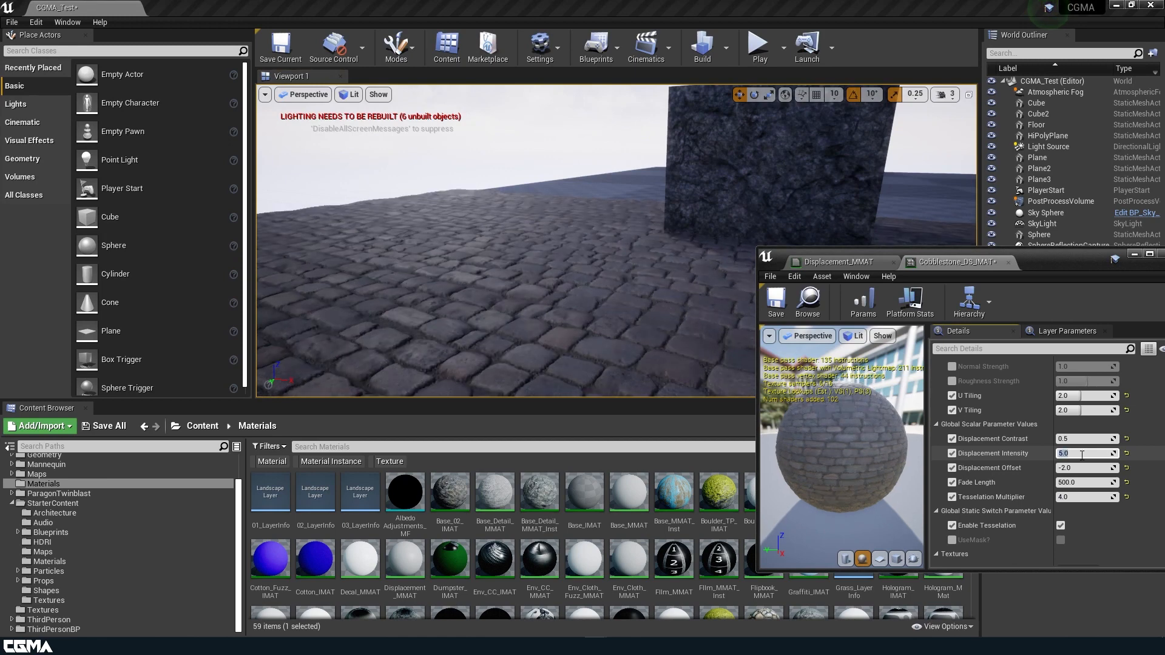
{"action": "type", "text": "7"}
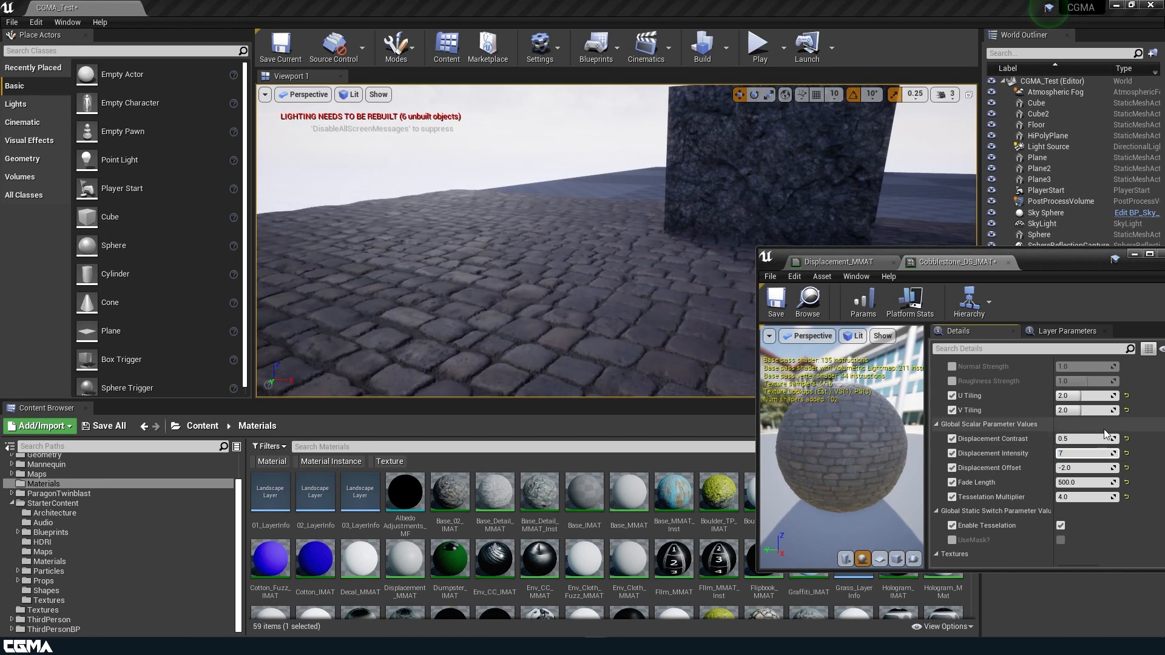
{"action": "key", "text": "Return"}
{"action": "left_click", "coordinate": [786, 313]}
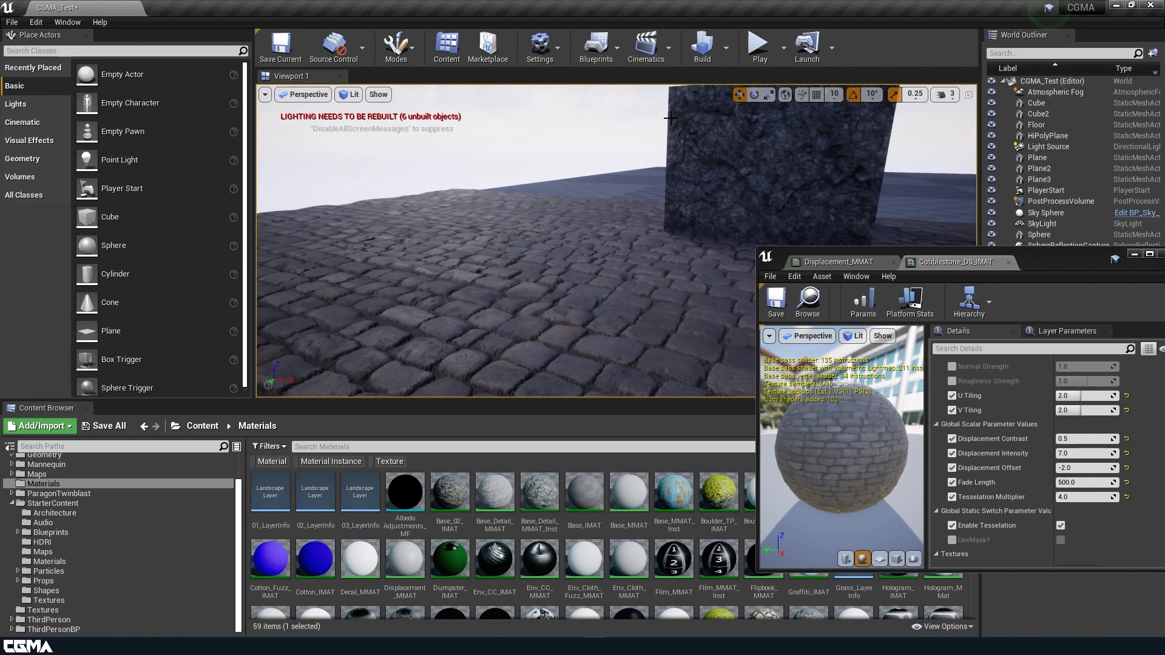
Play the level to check the character's contact with the ground using the saved displacement settings, then stop playing
{"action": "left_click", "coordinate": [757, 48]}
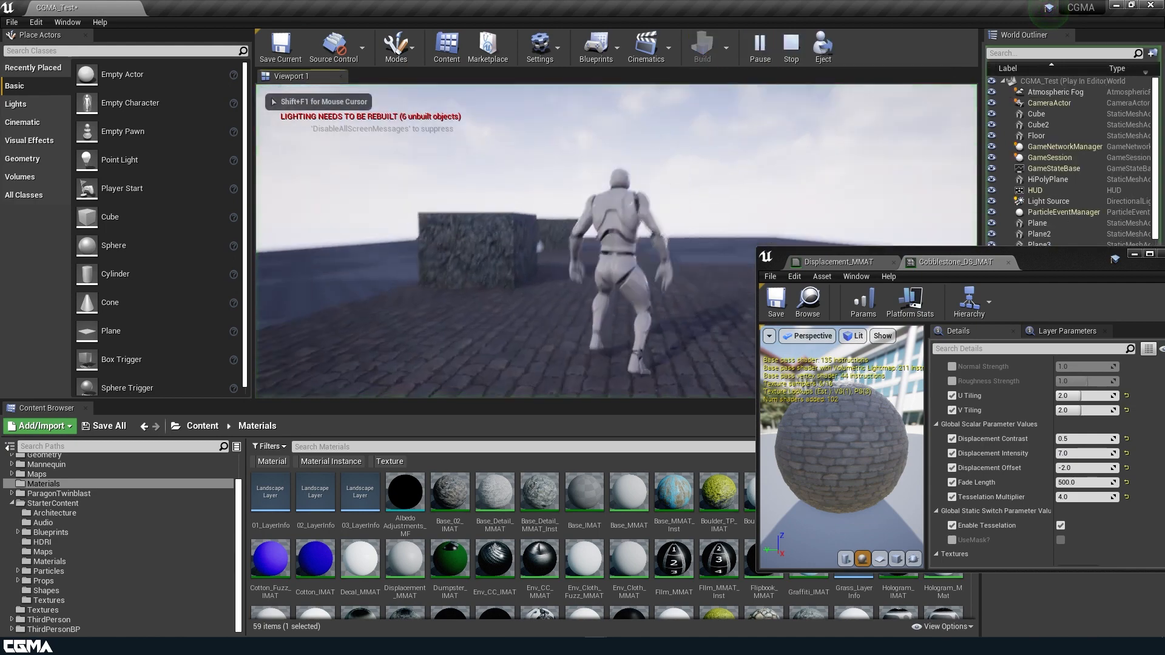
{"action": "key", "text": "w"}
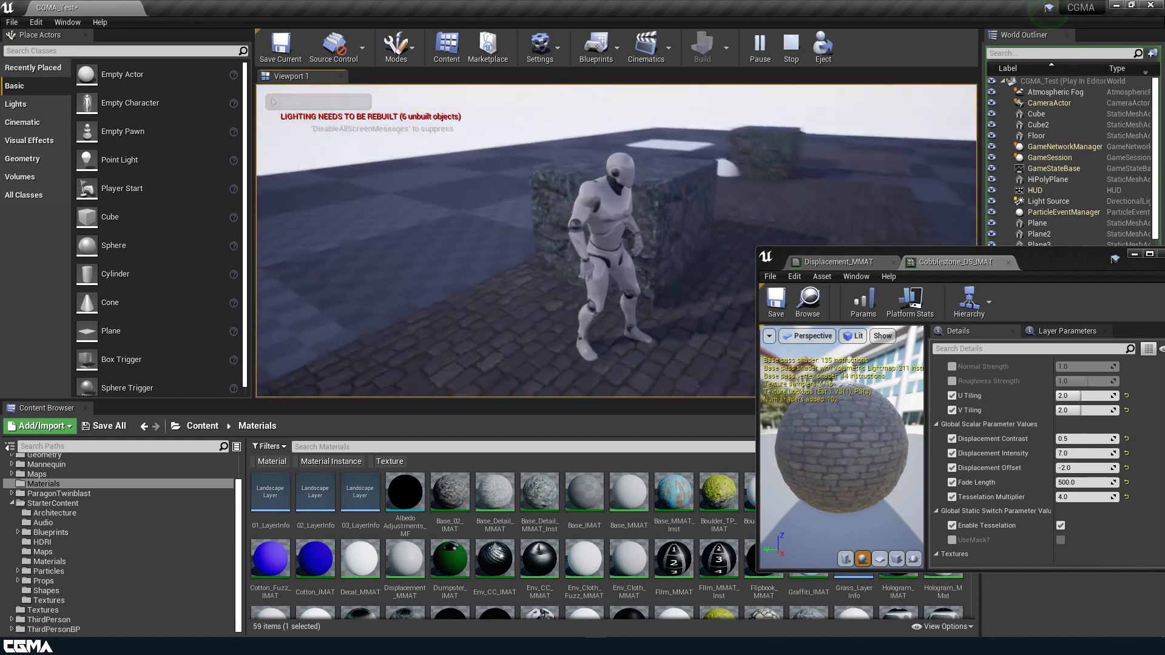
{"action": "key", "text": "Escape"}
Move around the level to examine the cobblestones' relief and distance fading from near and far
{"action": "key", "text": "w"}
{"action": "right_click_drag", "start_coordinate": [520, 315], "coordinate": [422, 233]}
{"action": "key", "text": "s"}
{"action": "key", "text": "w"}
{"action": "key", "text": "w"}
{"action": "key", "text": "s"}
{"action": "key", "text": "w"}
{"action": "key", "text": "s"}
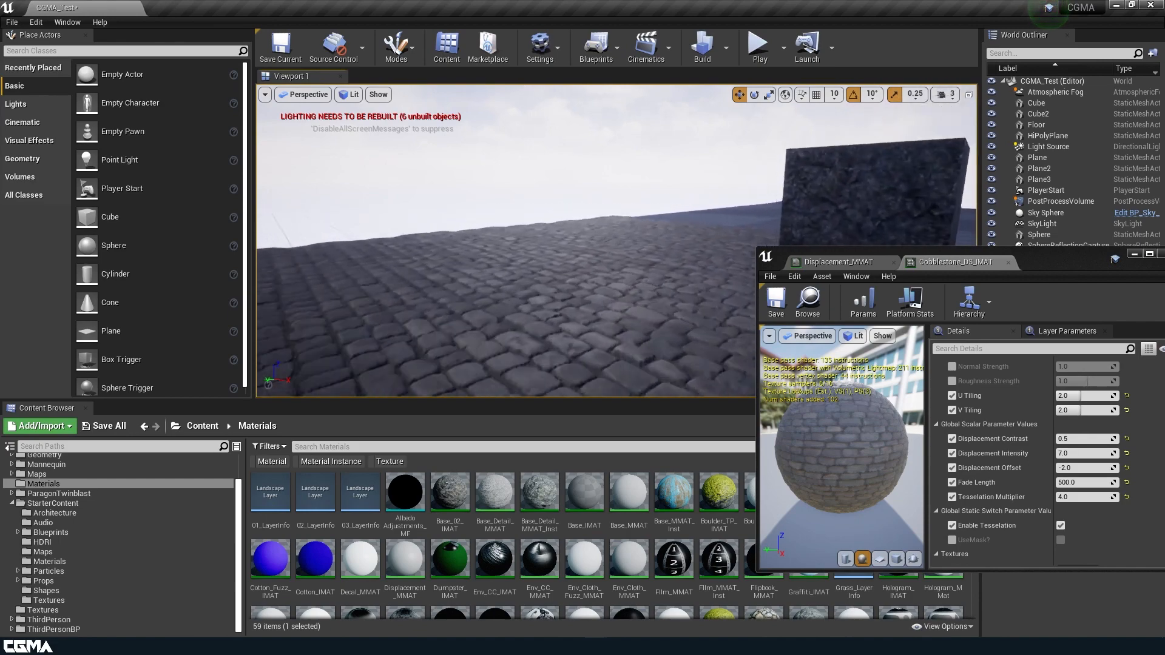
Start playing the level and minimize the window holding the saved cobblestone instance
{"action": "left_click", "coordinate": [759, 46]}
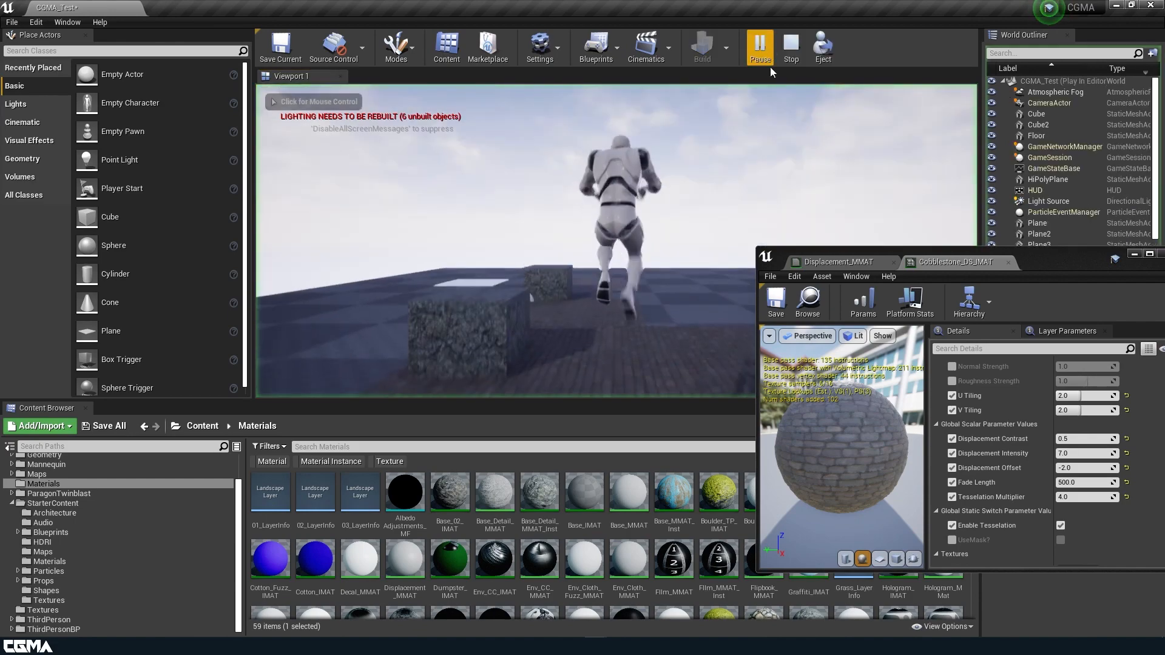
{"action": "left_click", "coordinate": [775, 308]}
{"action": "left_click", "coordinate": [1134, 253]}
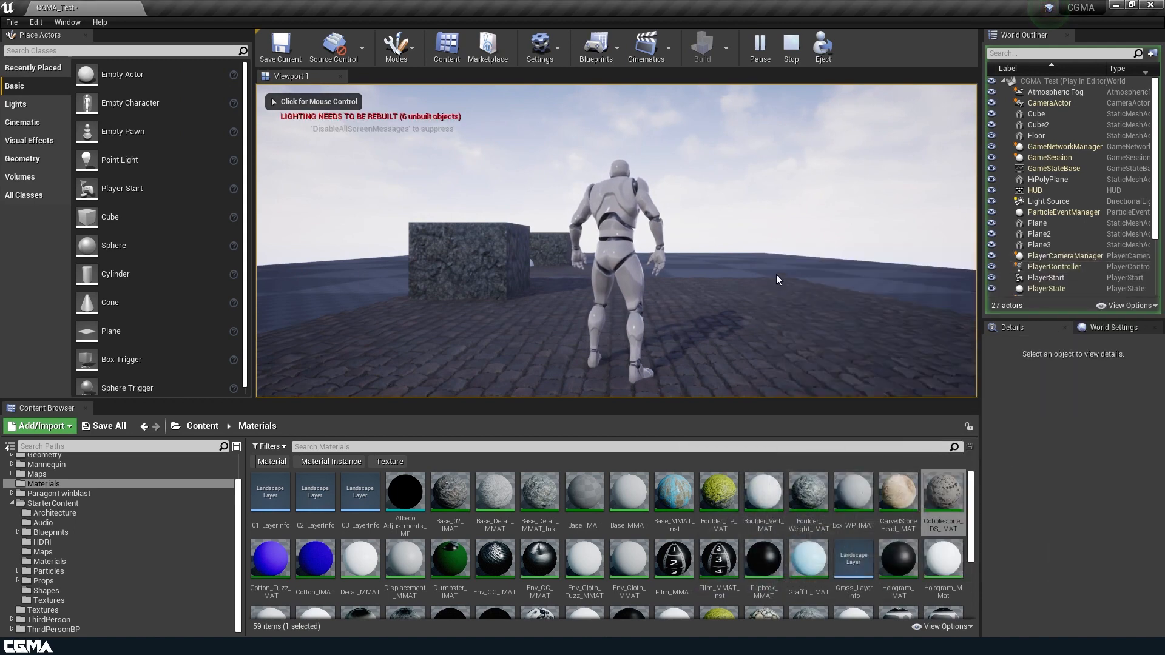
Run the character across the cobbled ground and around the cubes to check the displacement in play, and stop playing
{"action": "left_click", "coordinate": [271, 97]}
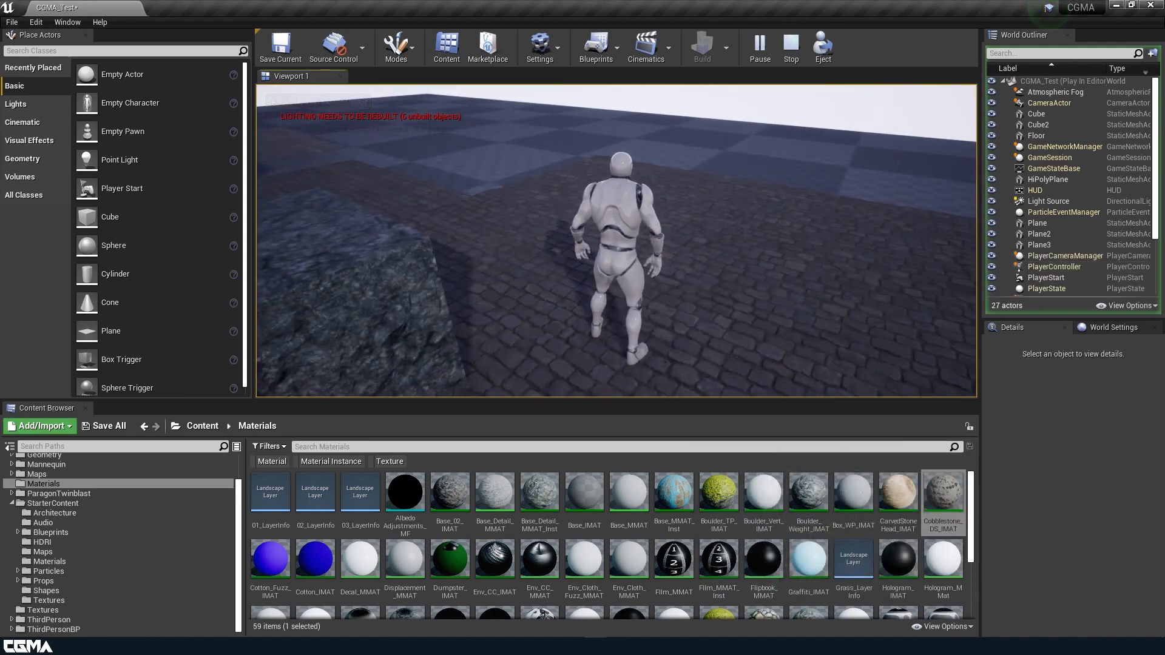
{"action": "key", "text": "w"}
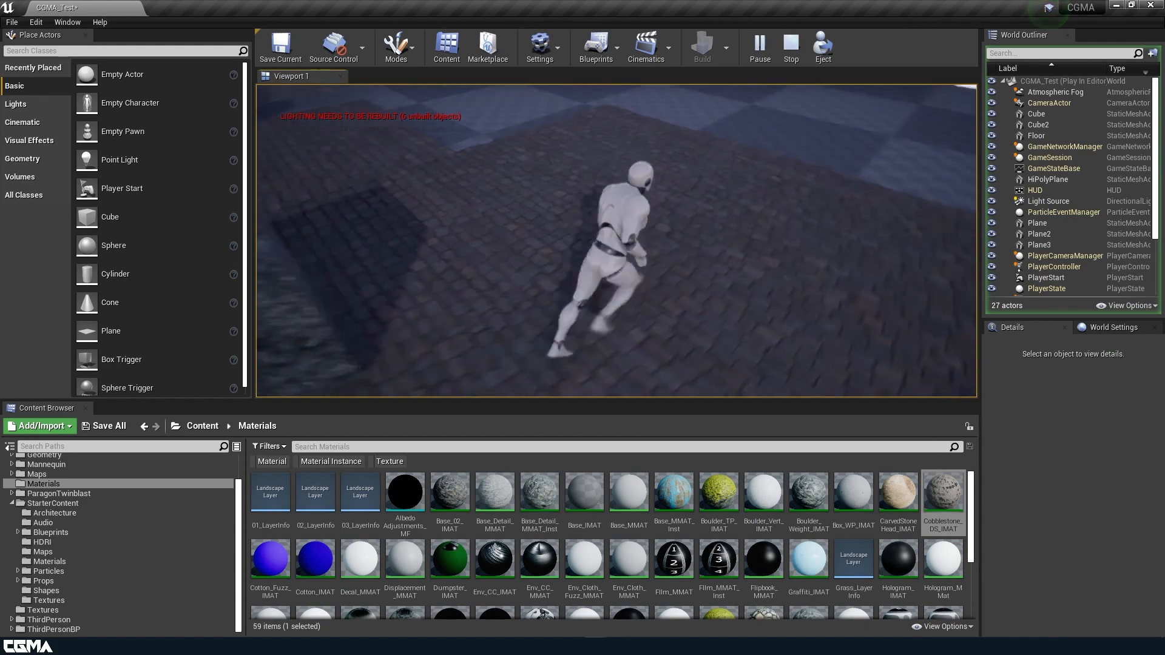
{"action": "key", "text": "w"}
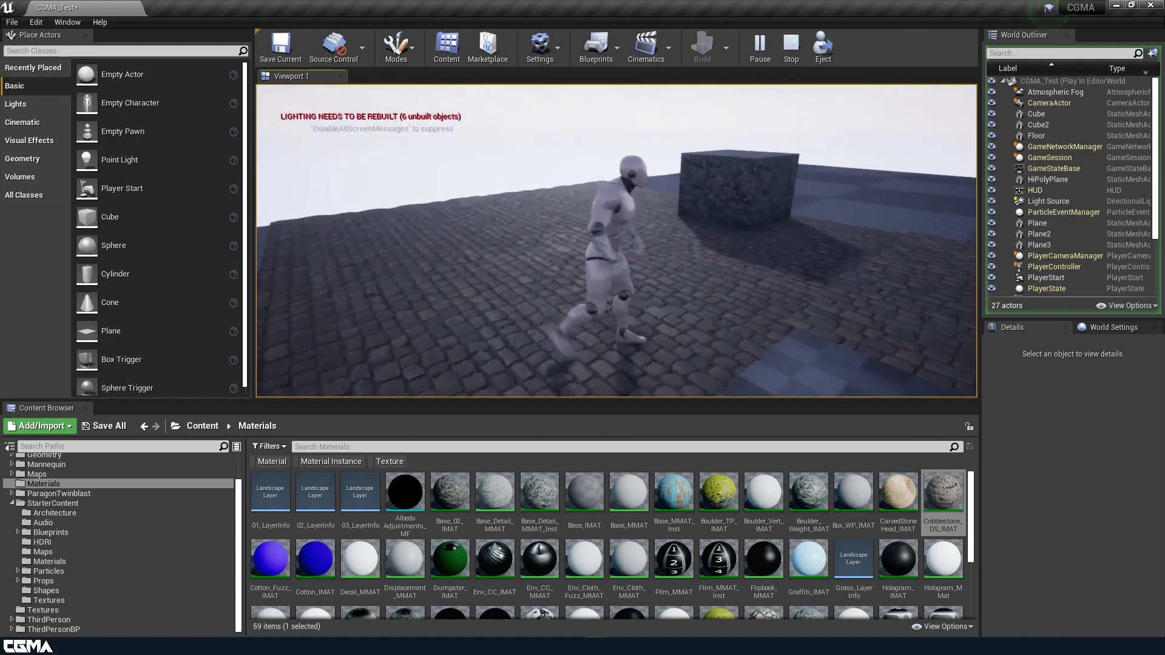
{"action": "key", "text": "w"}
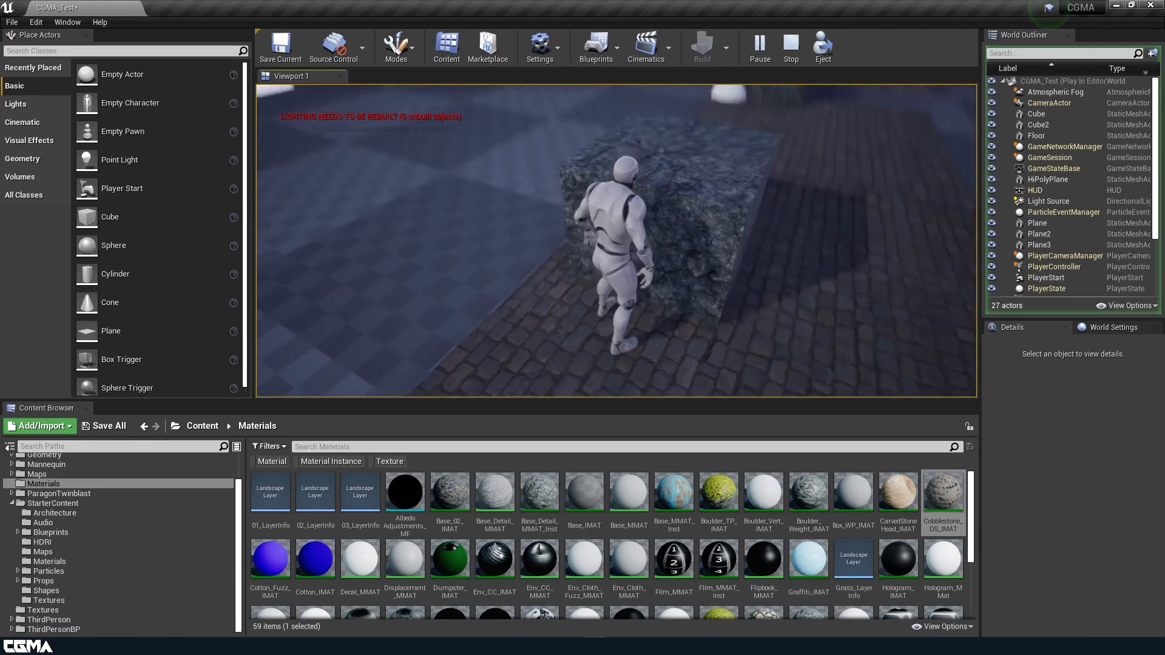
{"action": "key", "text": "w"}
{"action": "key", "text": "w"}
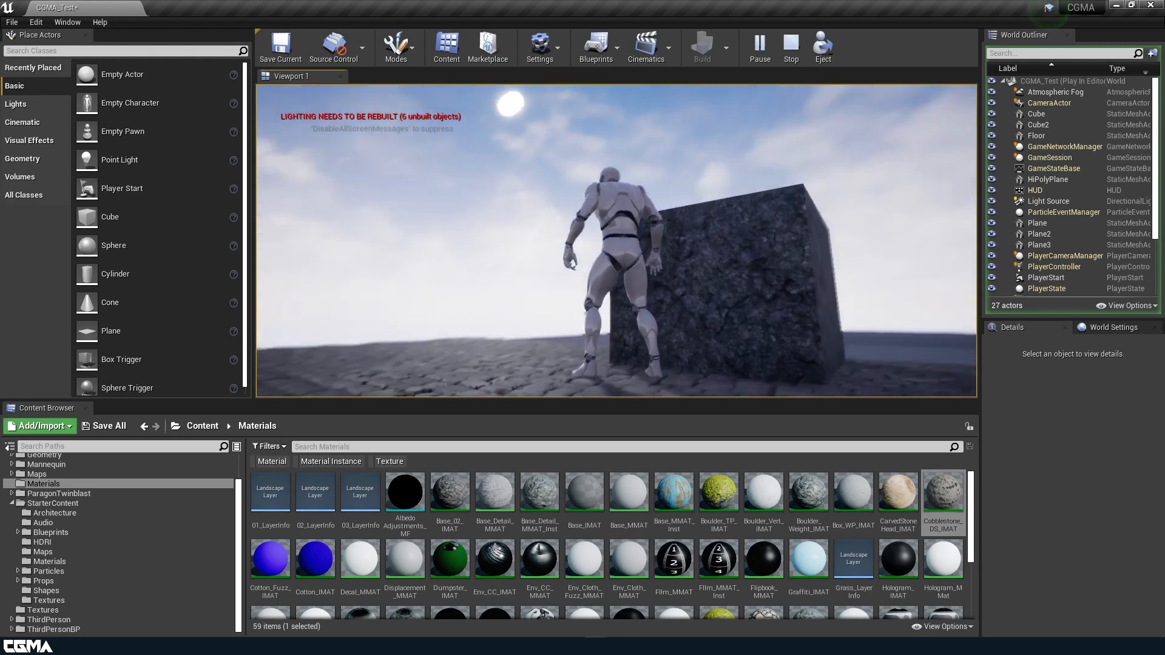
{"action": "key", "text": "w"}
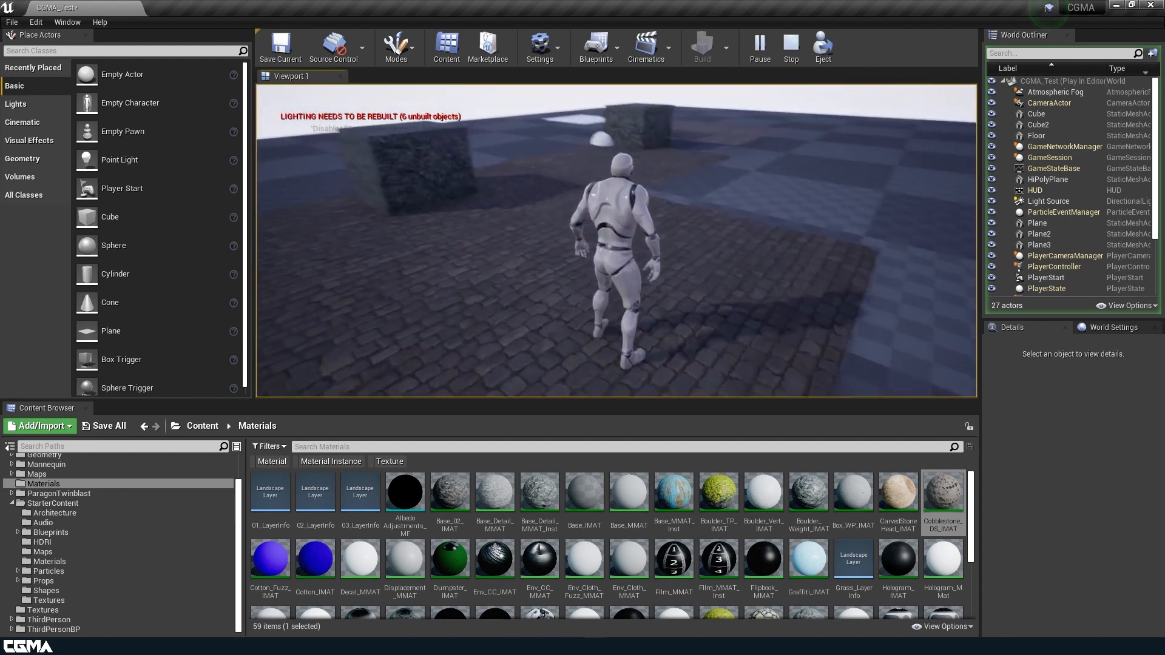
{"action": "key", "text": "w"}
{"action": "key", "text": "d"}
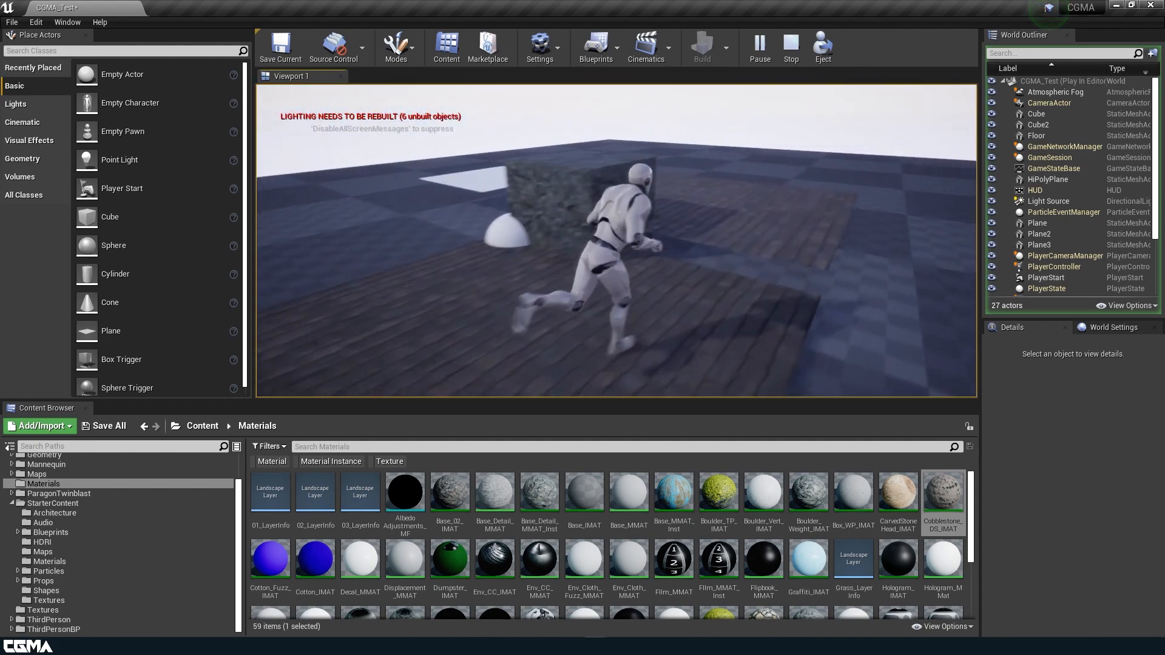
{"action": "key", "text": "w"}
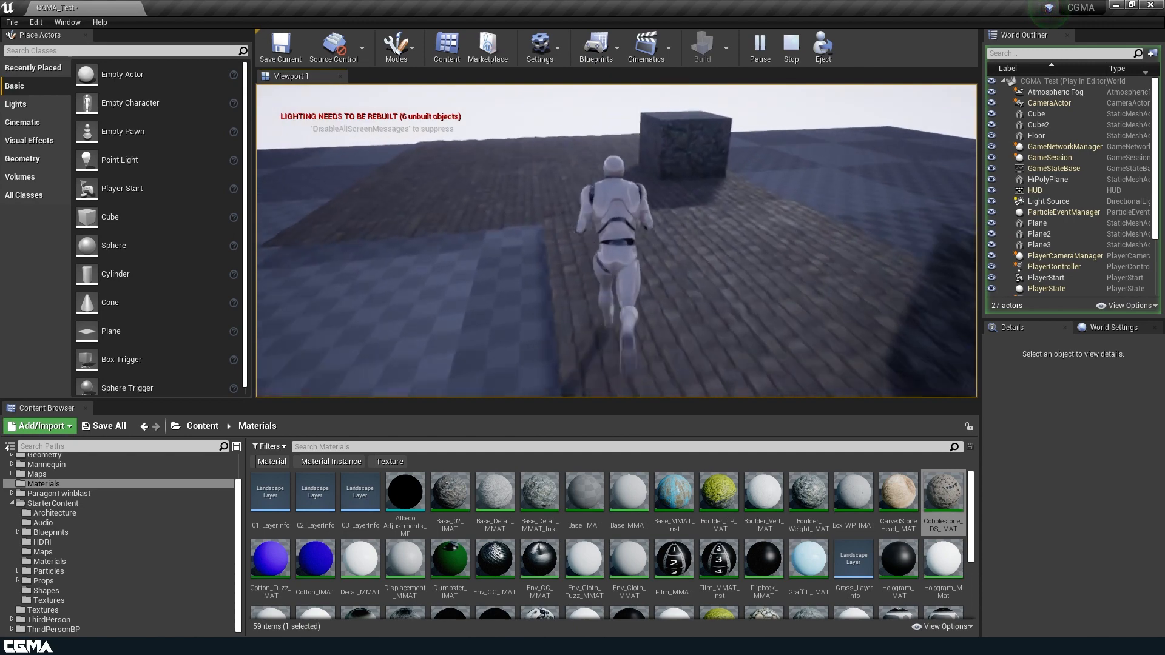
{"action": "key", "text": "Escape"}
Place a basic sphere on the checkered floor beside the cobblestones and delete it
{"action": "left_click_drag", "start_coordinate": [115, 245], "coordinate": [339, 343]}
{"action": "right_click_drag", "start_coordinate": [447, 347], "coordinate": [340, 380]}
{"action": "mouse_move", "coordinate": [757, 269]}
{"action": "right_mouse_down"}
{"action": "mouse_move", "coordinate": [777, 273]}
{"action": "mouse_move", "coordinate": [756, 269]}
{"action": "right_mouse_up"}
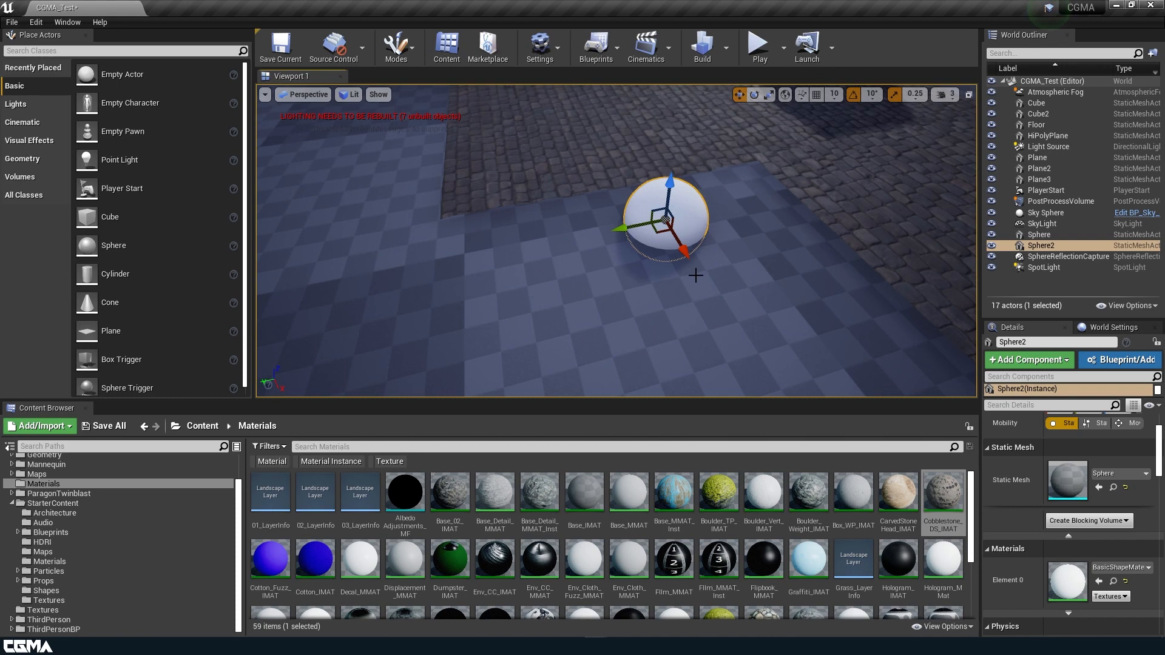
{"action": "key", "text": "Delete"}
Examine the cobblestones' relief along the edge of the ground plane from near, far and low angles
{"action": "right_click_drag", "start_coordinate": [691, 262], "coordinate": [576, 243]}
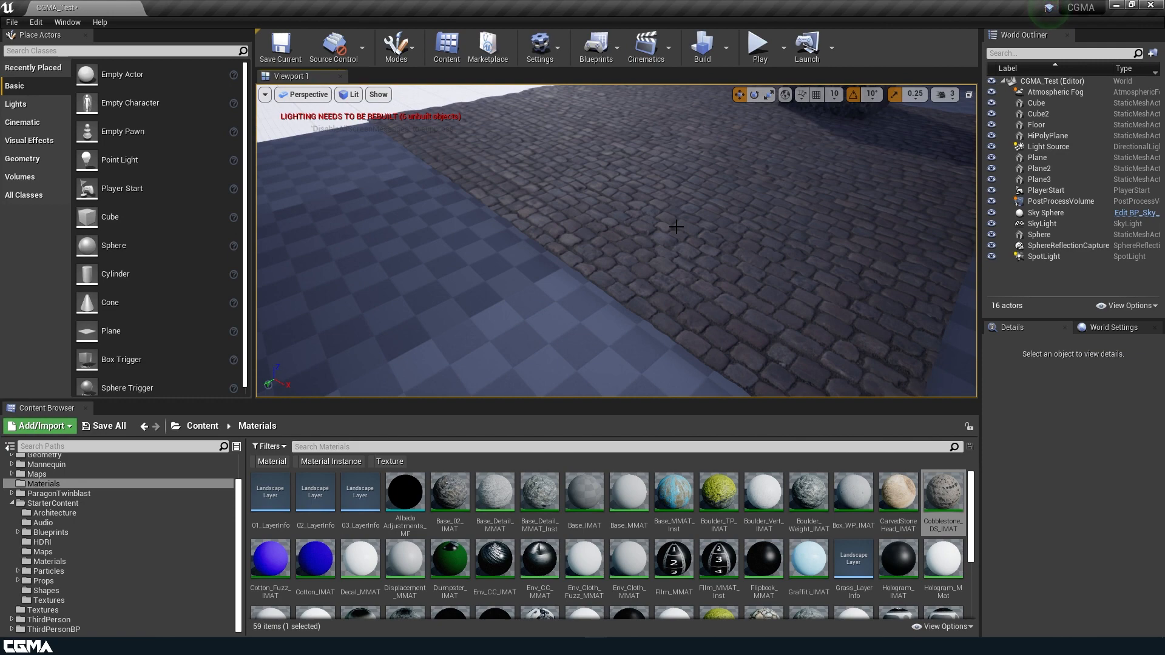
{"action": "right_click_drag", "start_coordinate": [675, 219], "coordinate": [547, 289]}
{"action": "key", "text": "w"}
{"action": "key", "text": "w"}
{"action": "key", "text": "w"}
{"action": "key", "text": "s"}
{"action": "key", "text": "e"}
{"action": "key", "text": "w"}
{"action": "right_click_drag", "start_coordinate": [672, 213], "coordinate": [603, 291]}
{"action": "key", "text": "e"}
{"action": "key", "text": "w"}
{"action": "key", "text": "s"}
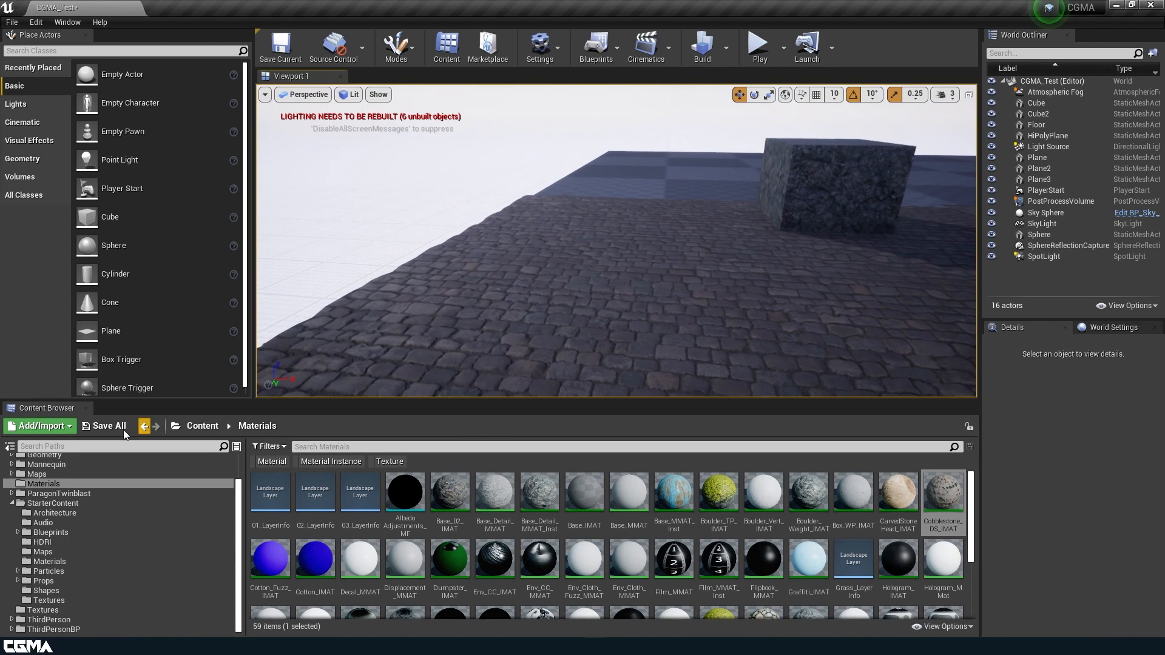
Save all modified content, including the CGMA_Test level
{"action": "left_click", "coordinate": [124, 428]}
{"action": "left_click", "coordinate": [689, 434]}
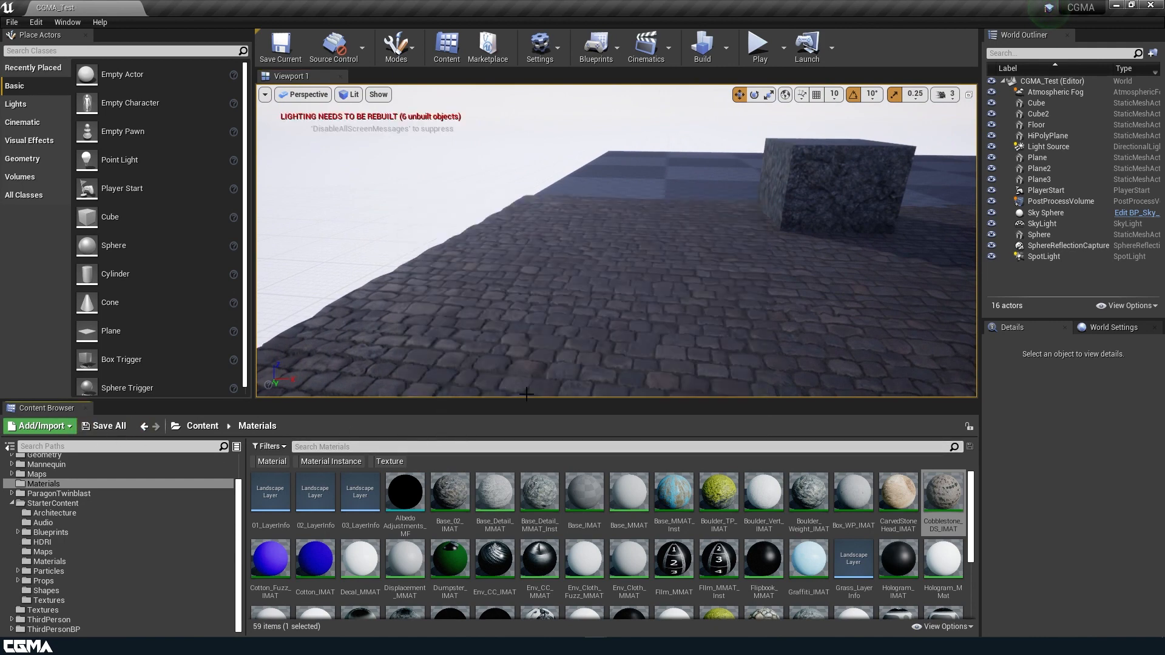
Inspect the cobblestones' tessellation density up close in Brush Wireframe view mode and return to Lit
{"action": "left_click", "coordinate": [350, 94]}
{"action": "left_click", "coordinate": [390, 148]}
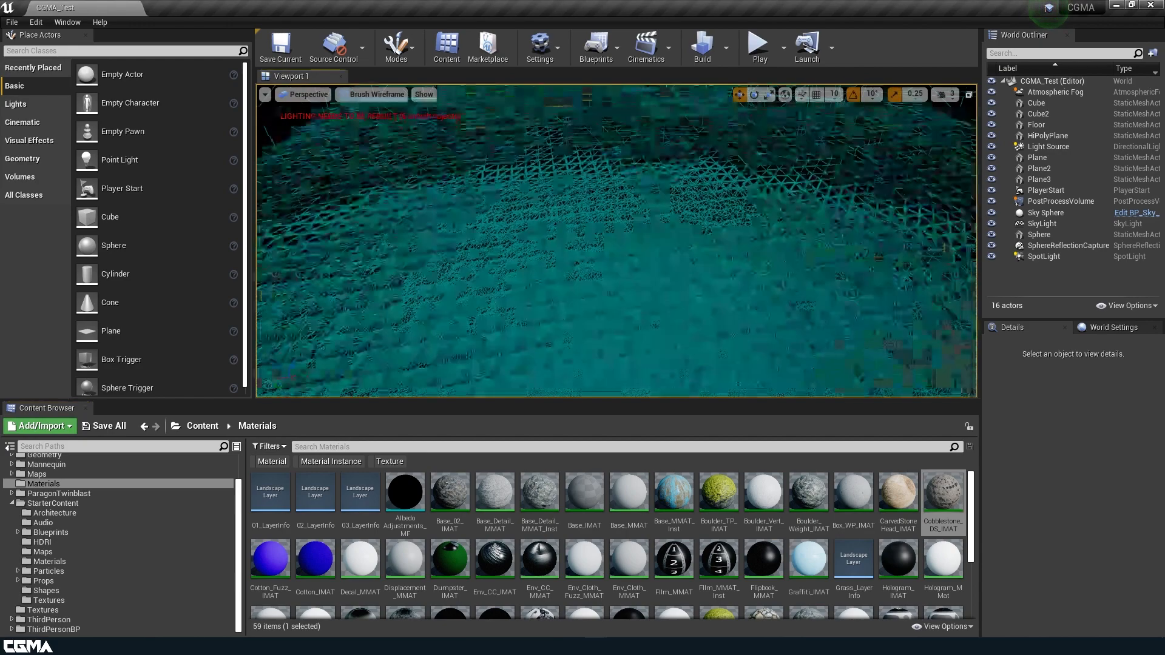
{"action": "mouse_move", "coordinate": [616, 243]}
{"action": "right_mouse_down"}
{"action": "mouse_move", "coordinate": [613, 279]}
{"action": "mouse_move", "coordinate": [631, 267]}
{"action": "mouse_move", "coordinate": [619, 264]}
{"action": "right_mouse_up"}
{"action": "left_click", "coordinate": [359, 96]}
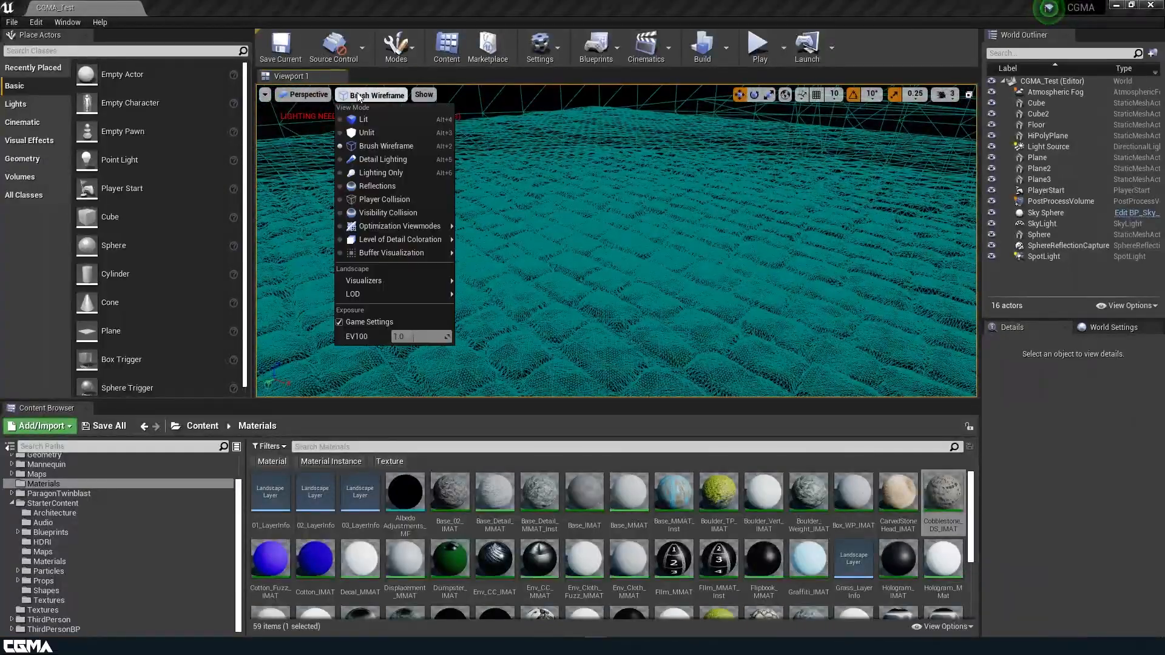
{"action": "left_click", "coordinate": [412, 119]}
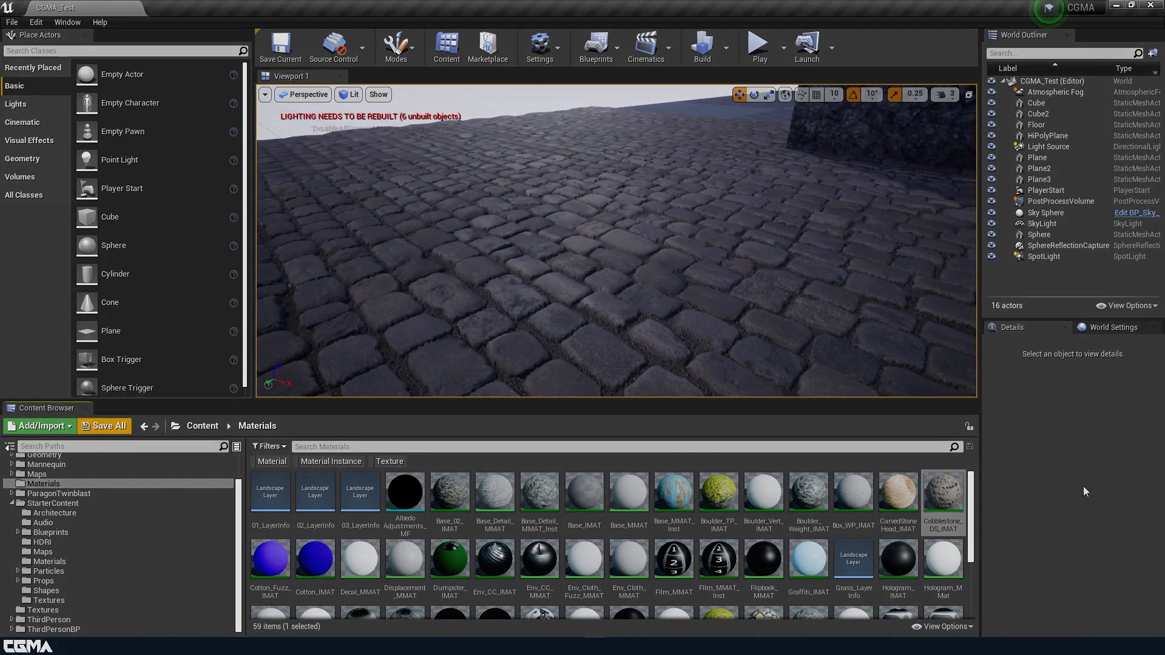